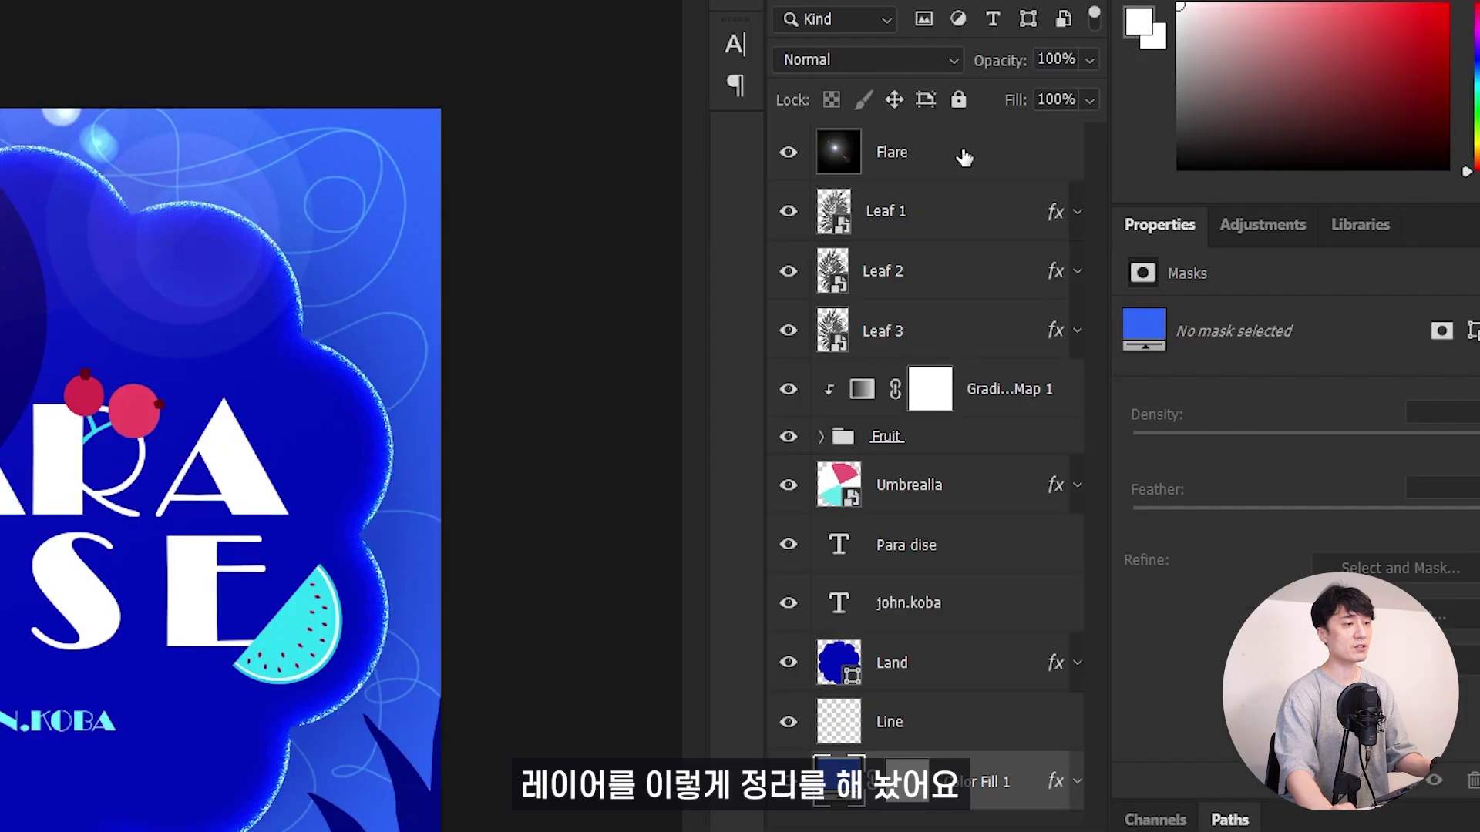
Inspect the Flare layer and the Leaf 1, Leaf 2 and Leaf 3 layers
left_click(1103, 203)
left_click(1096, 241)
left_click(1096, 280)
left_click(1096, 320)
left_click(1099, 213)
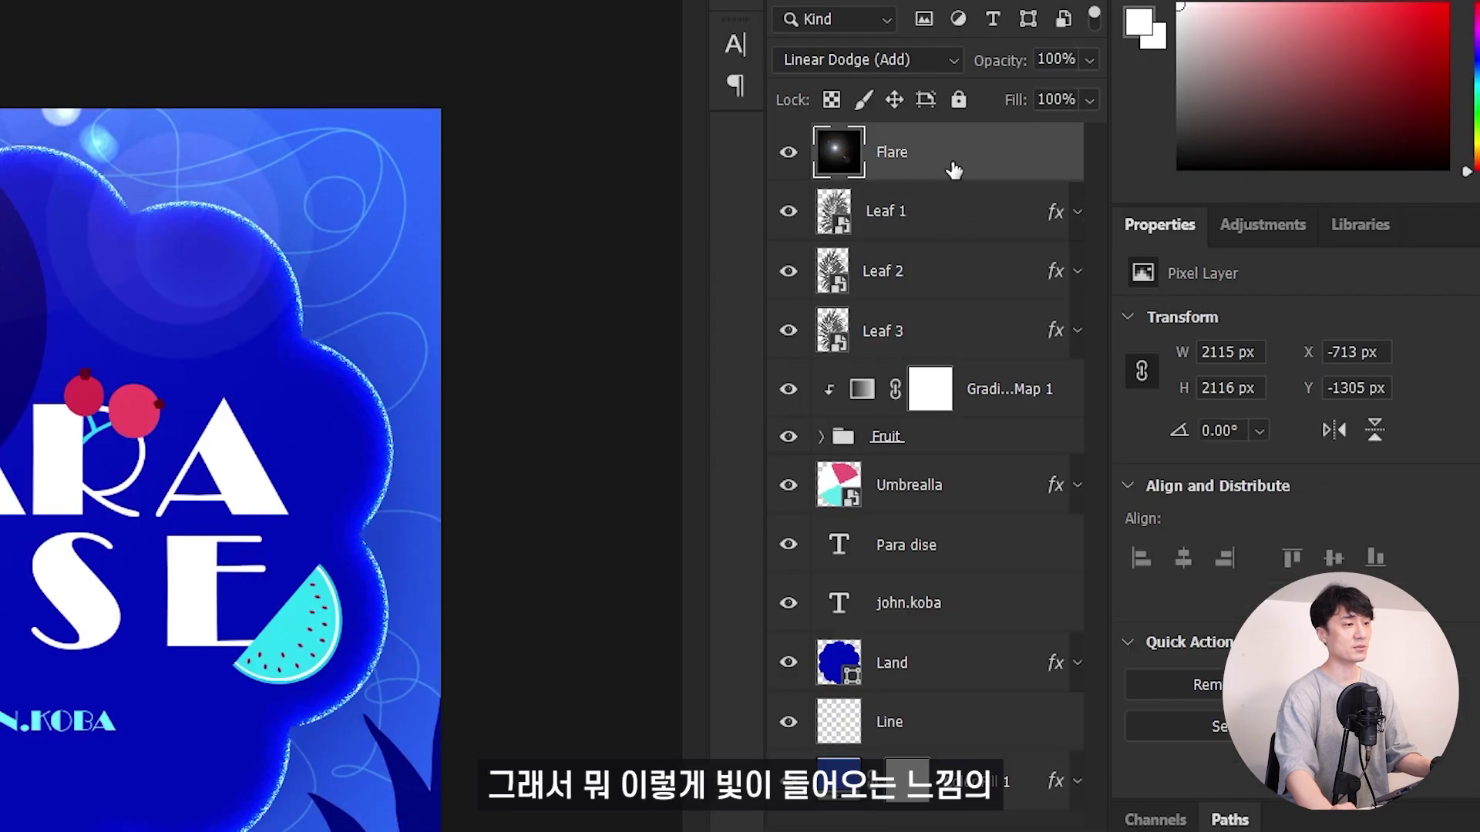
left_click(1046, 254)
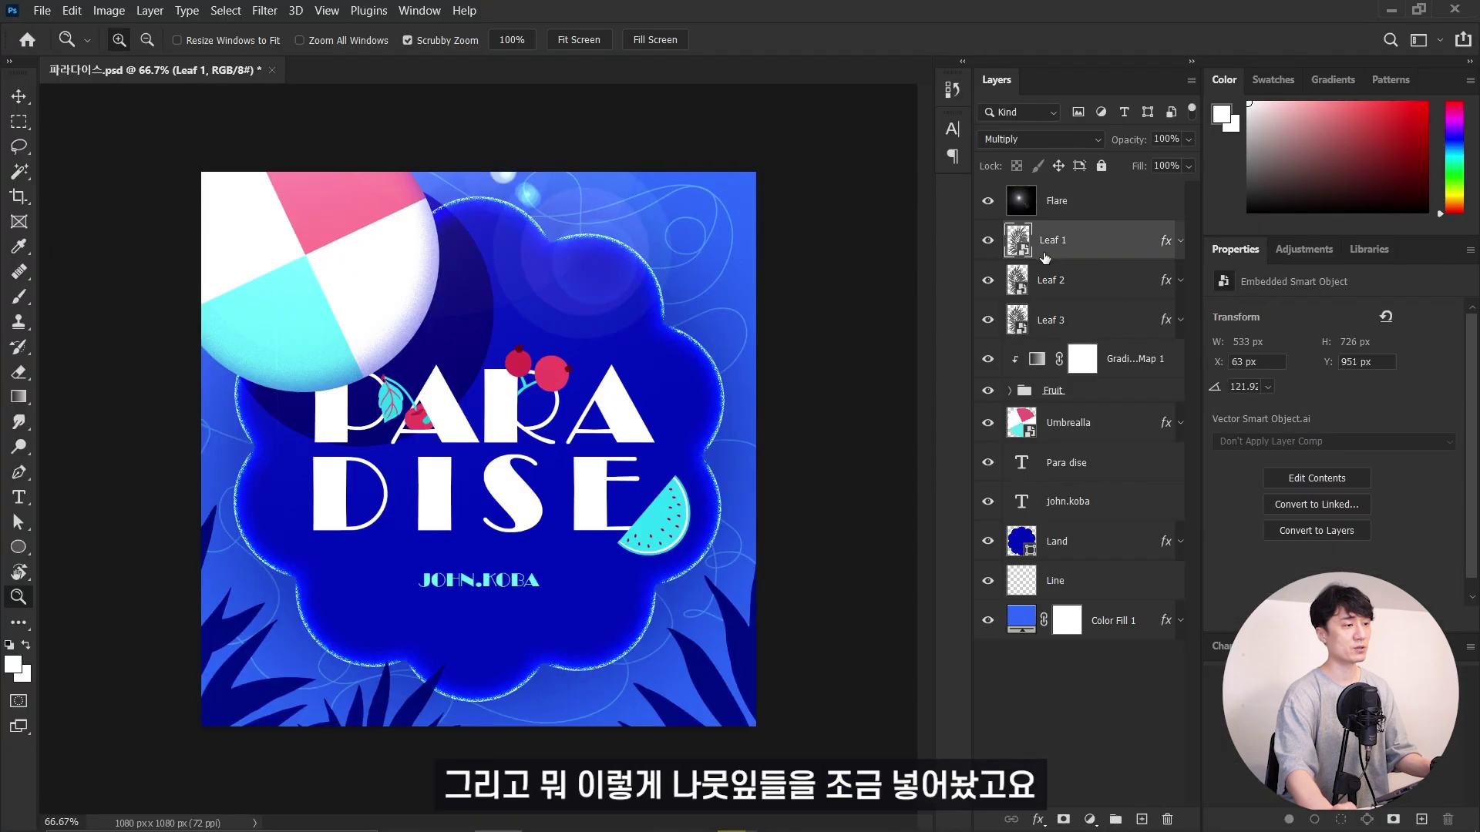
left_click_drag(995, 314, 989, 240)
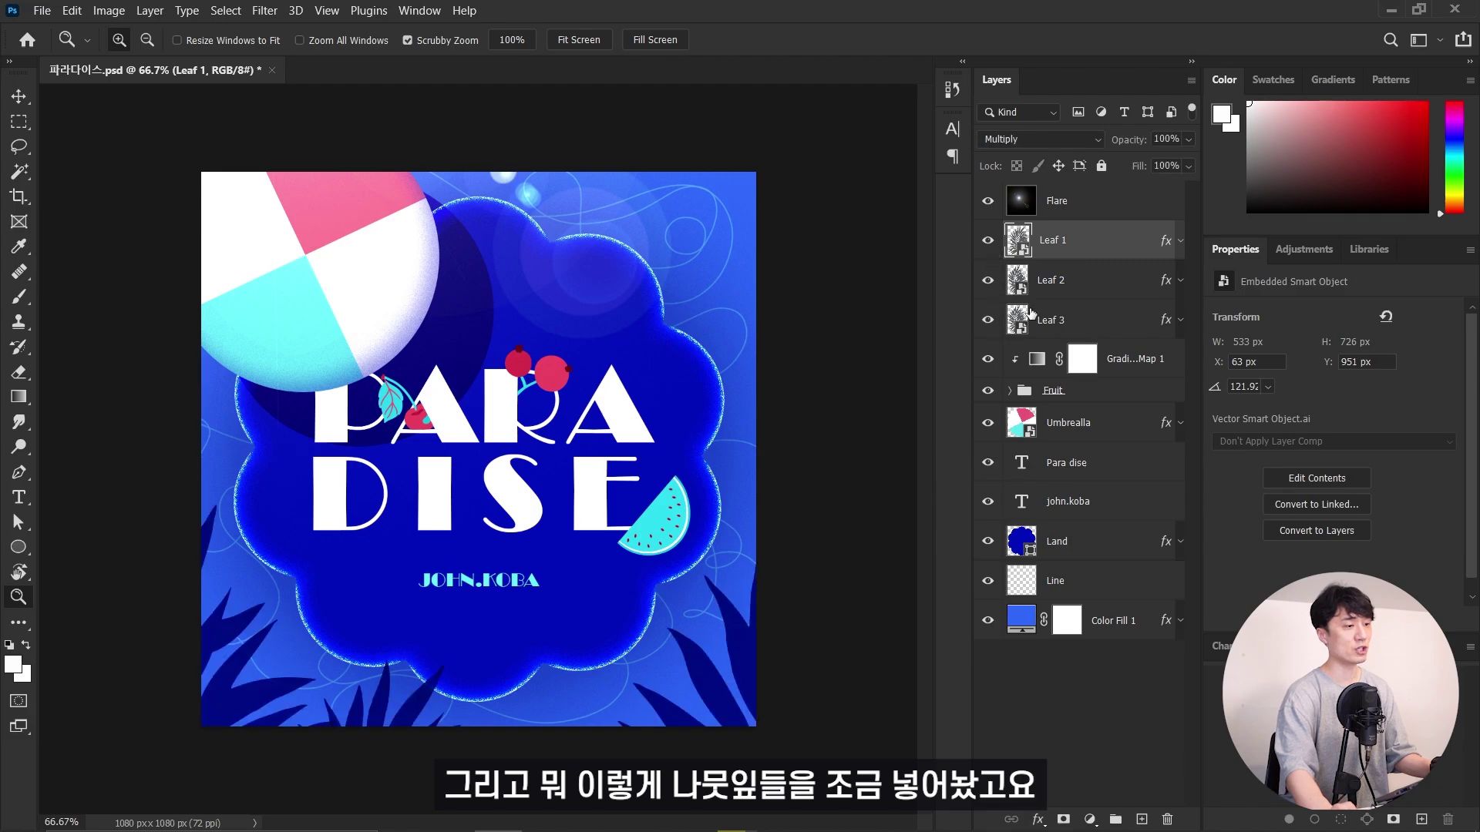
left_click(988, 423)
left_click(987, 422)
left_click_drag(988, 462, 986, 506)
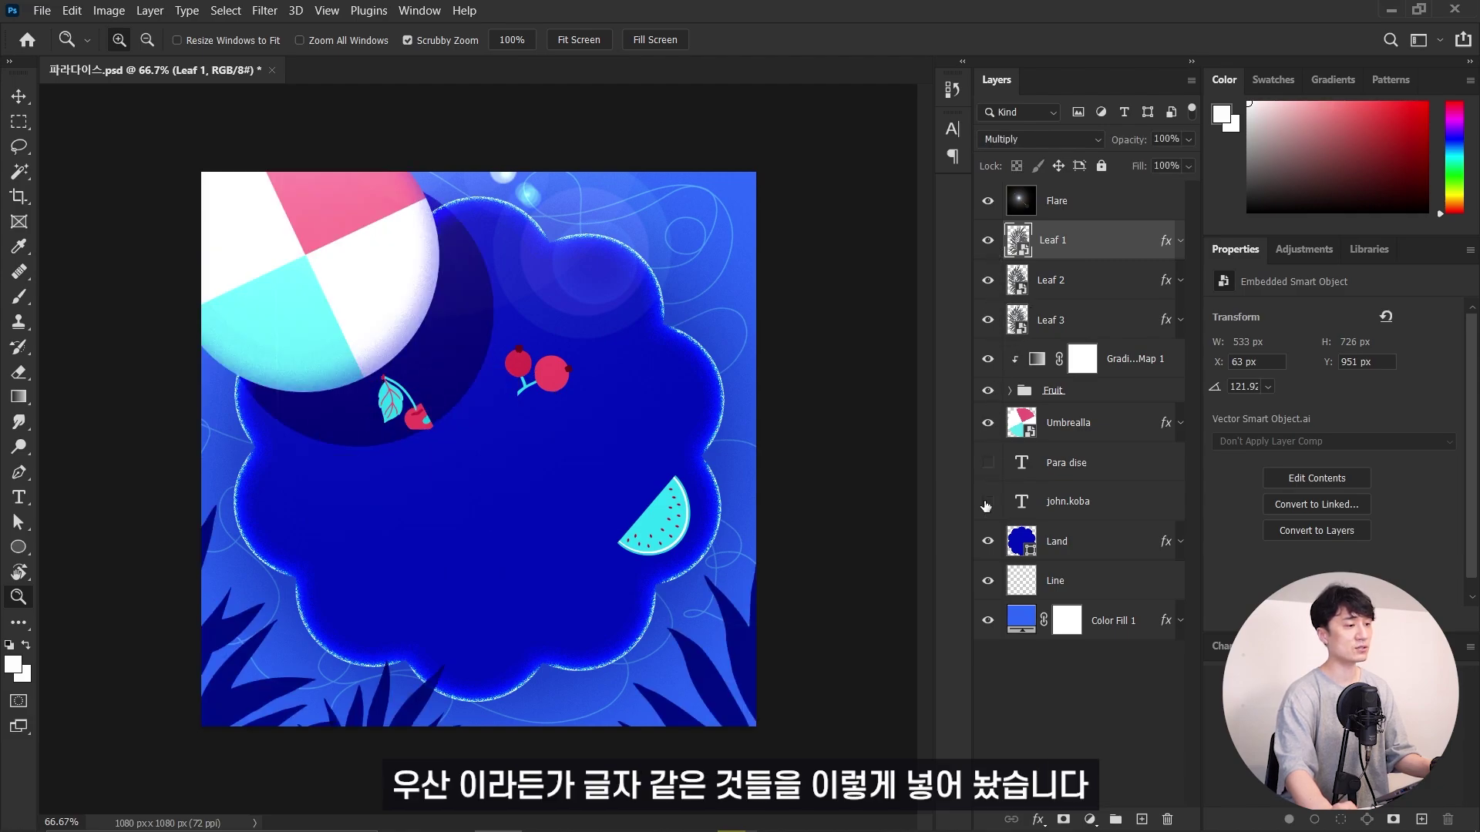
left_click(987, 463)
left_click(988, 501)
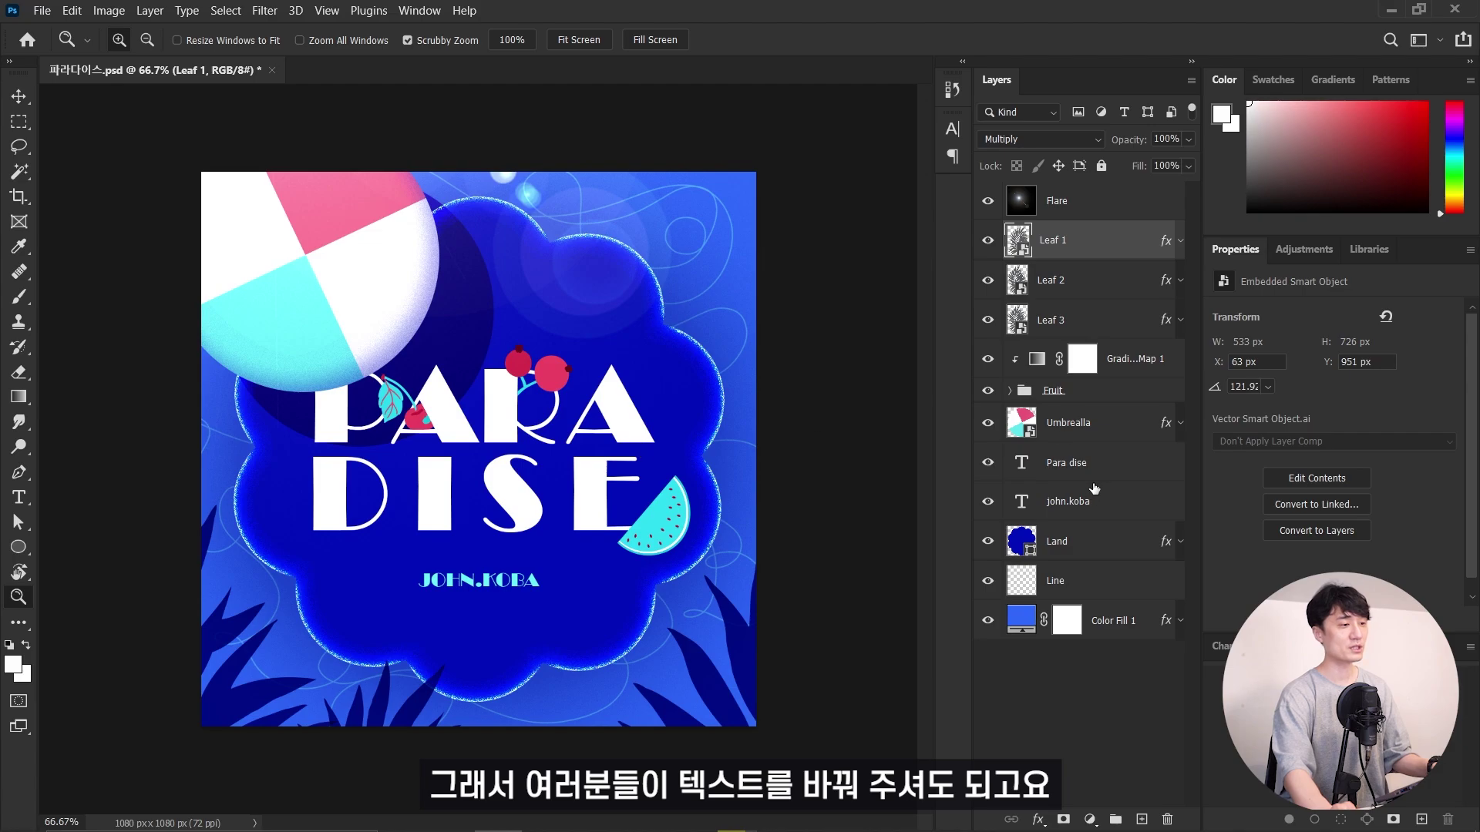
Select the PARA DISE title text and retype it as 'SUMMER'
left_click(1076, 466)
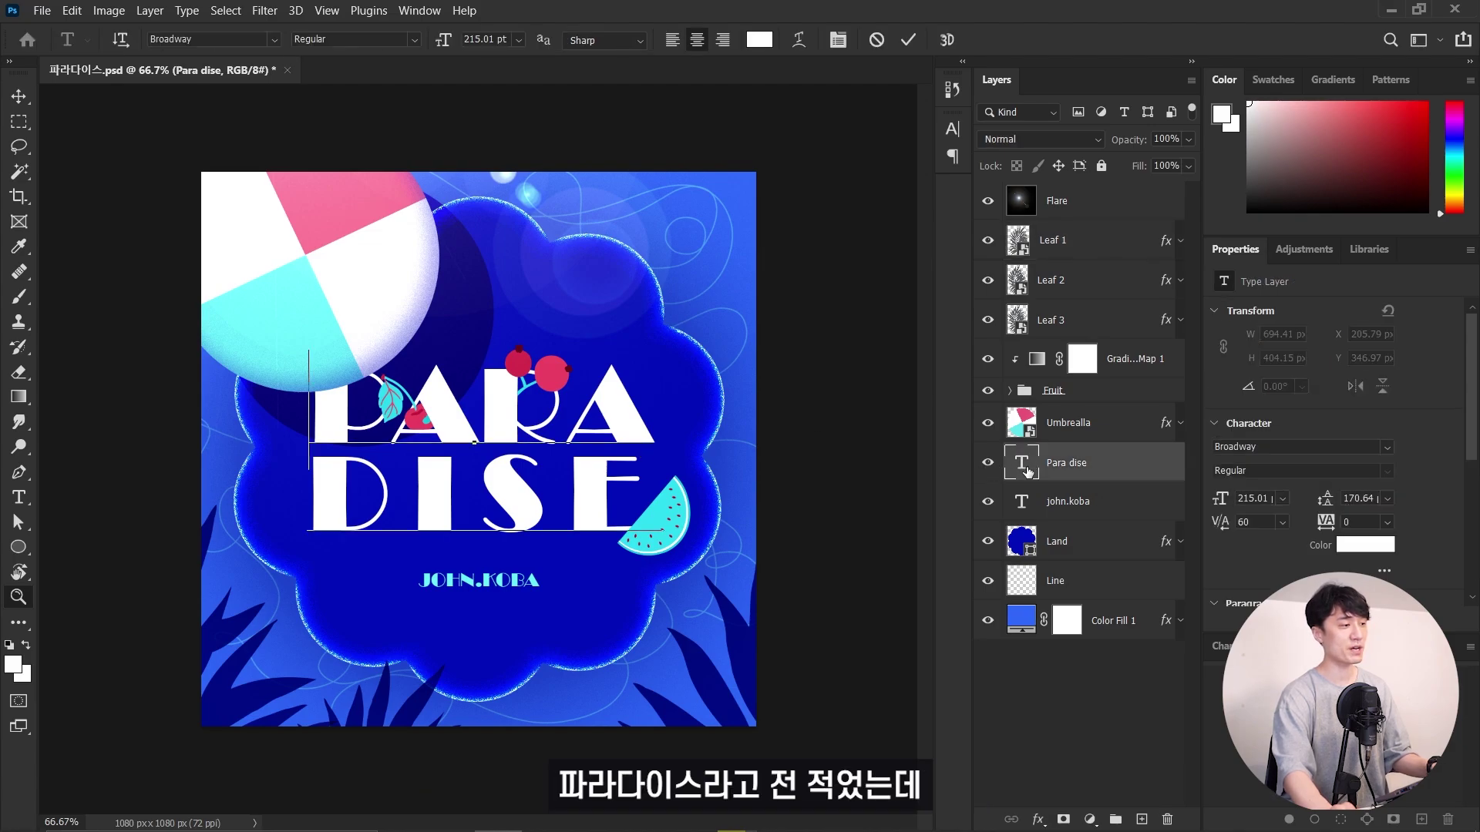
double_click(1022, 465)
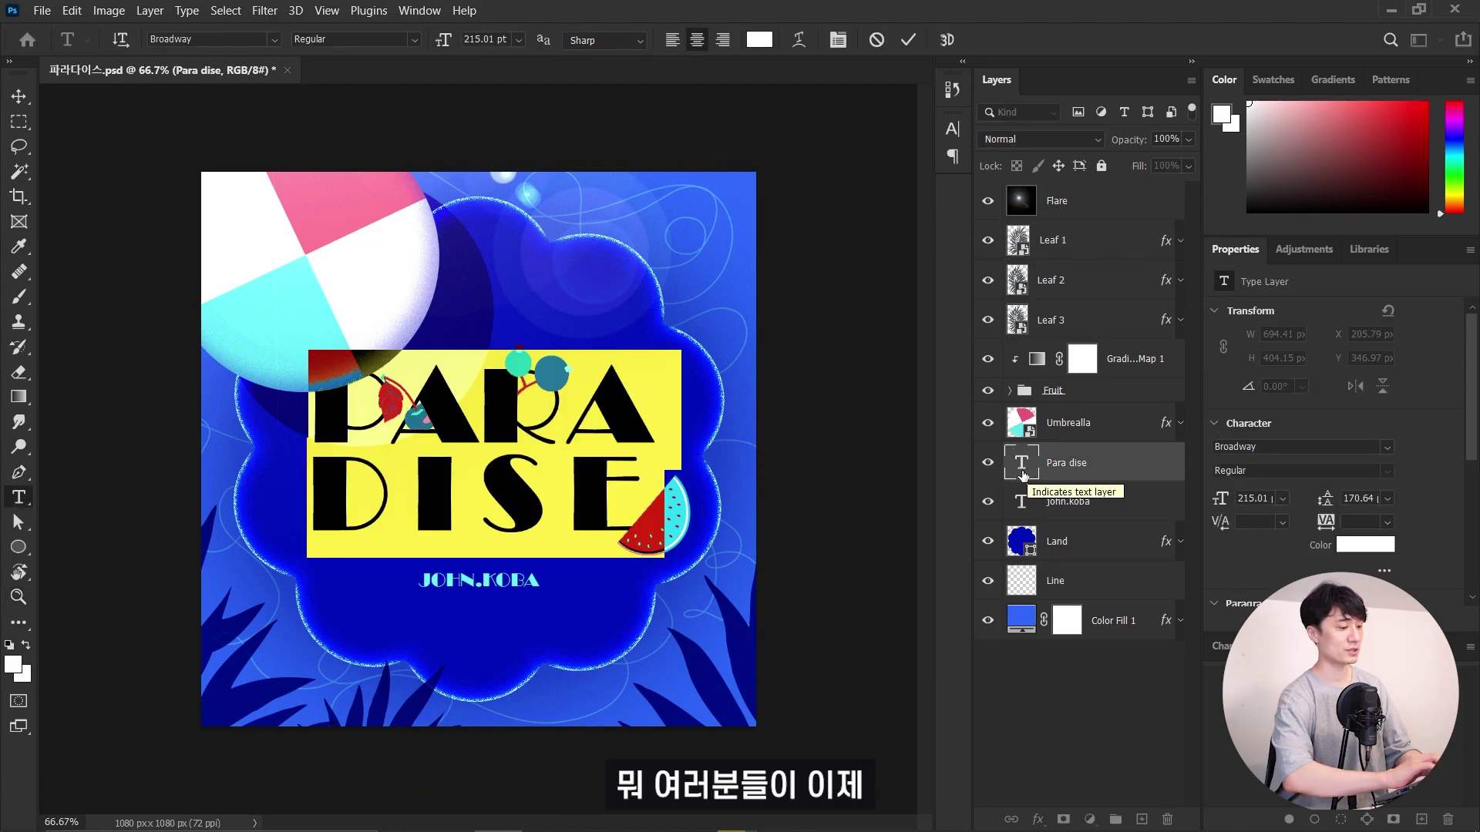
type("SUMMER")
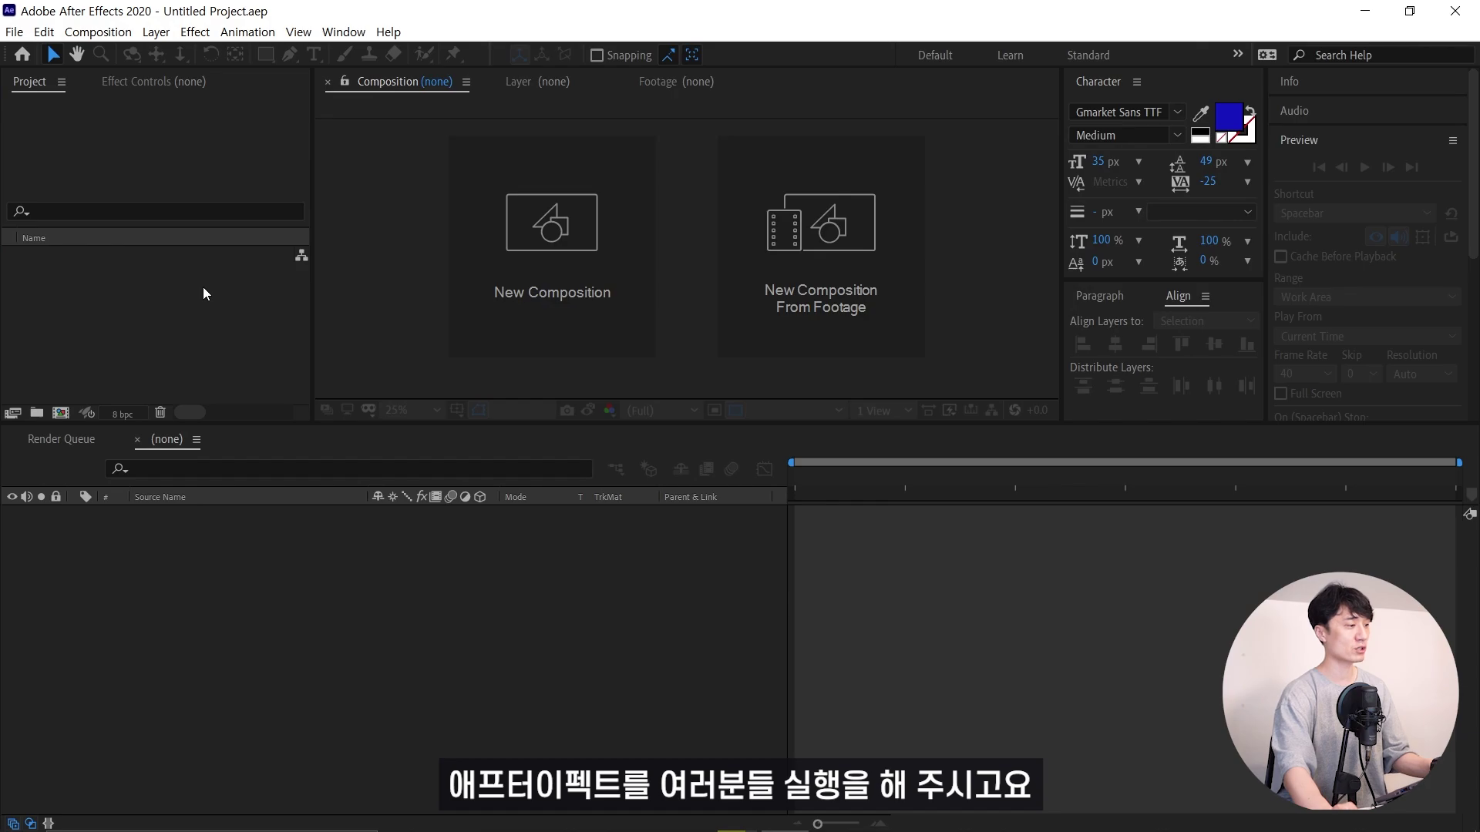
Import 파라다이스.psd as Composition - Retain Layer Sizes and open the resulting comp
double_click(164, 268)
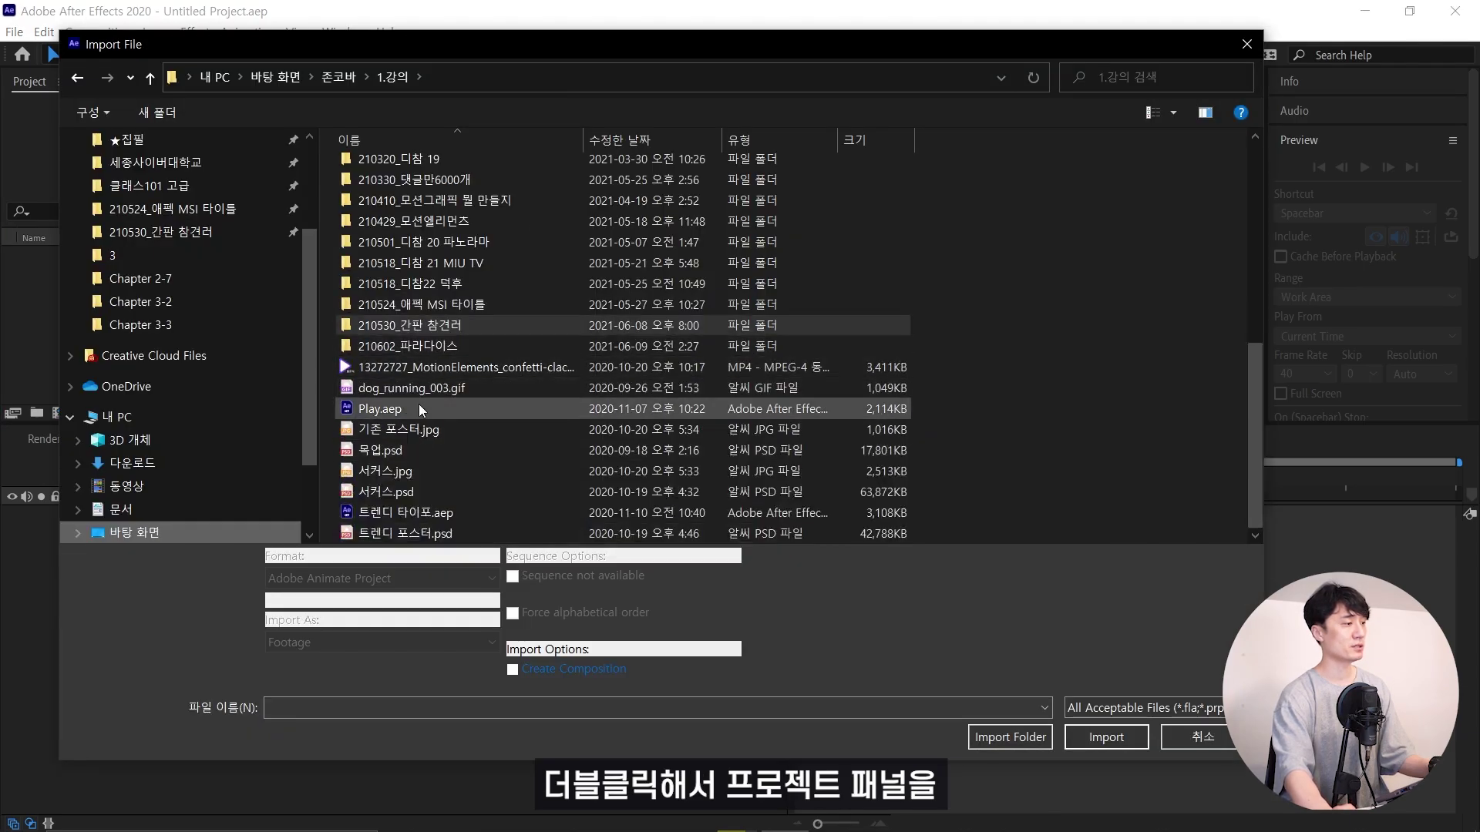
double_click(428, 345)
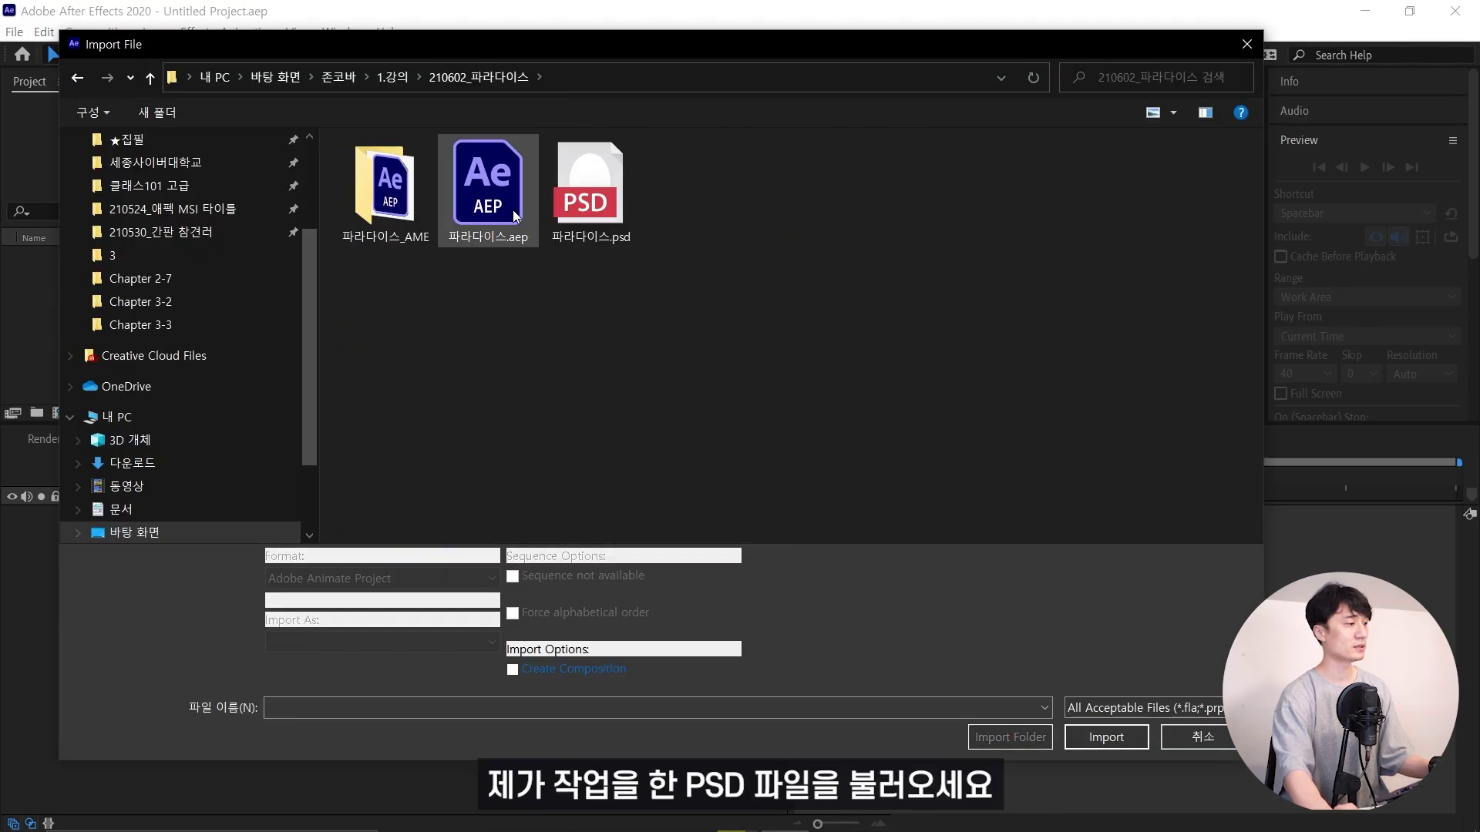
double_click(588, 207)
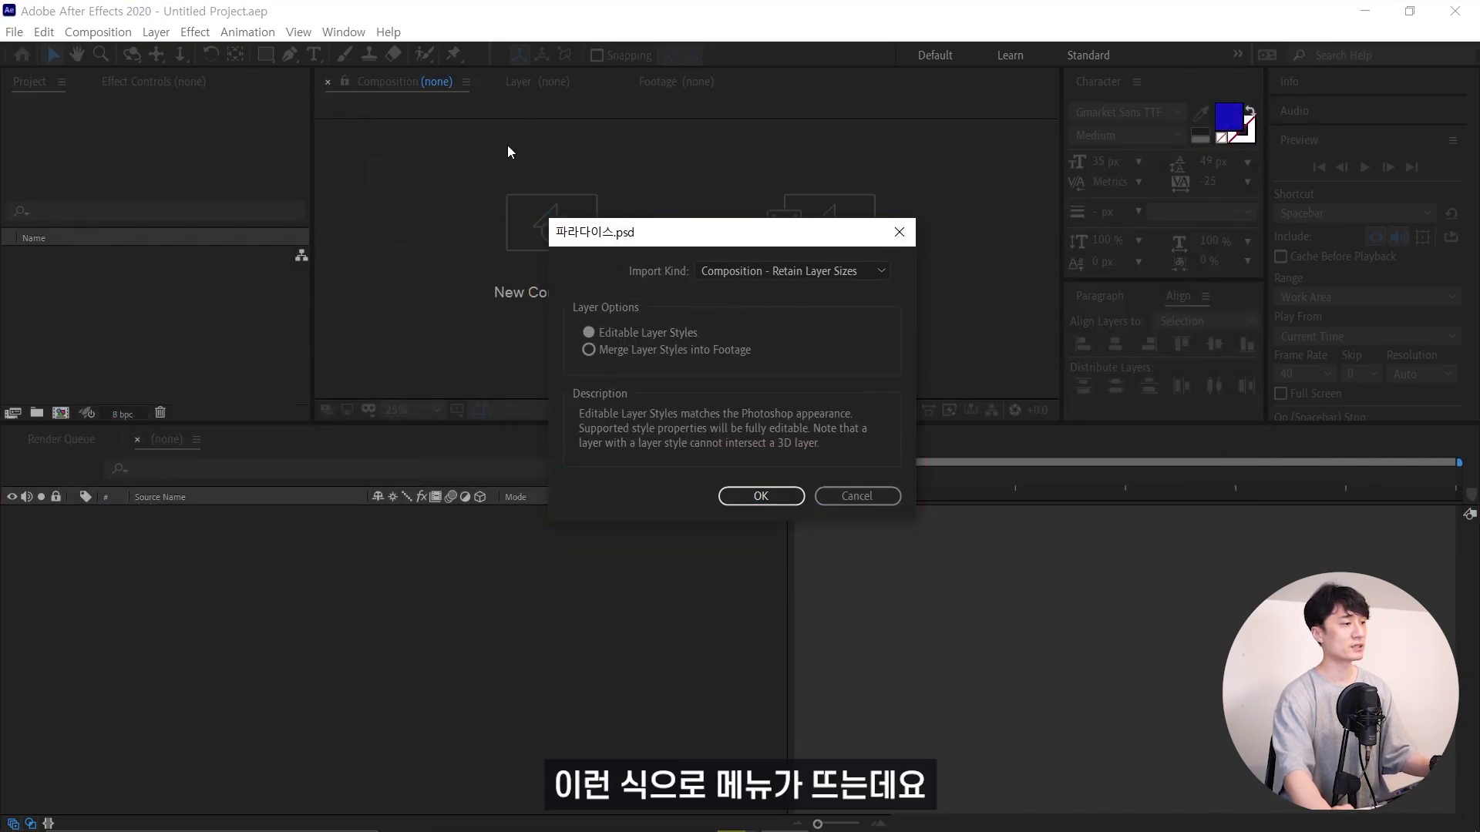
left_click(811, 273)
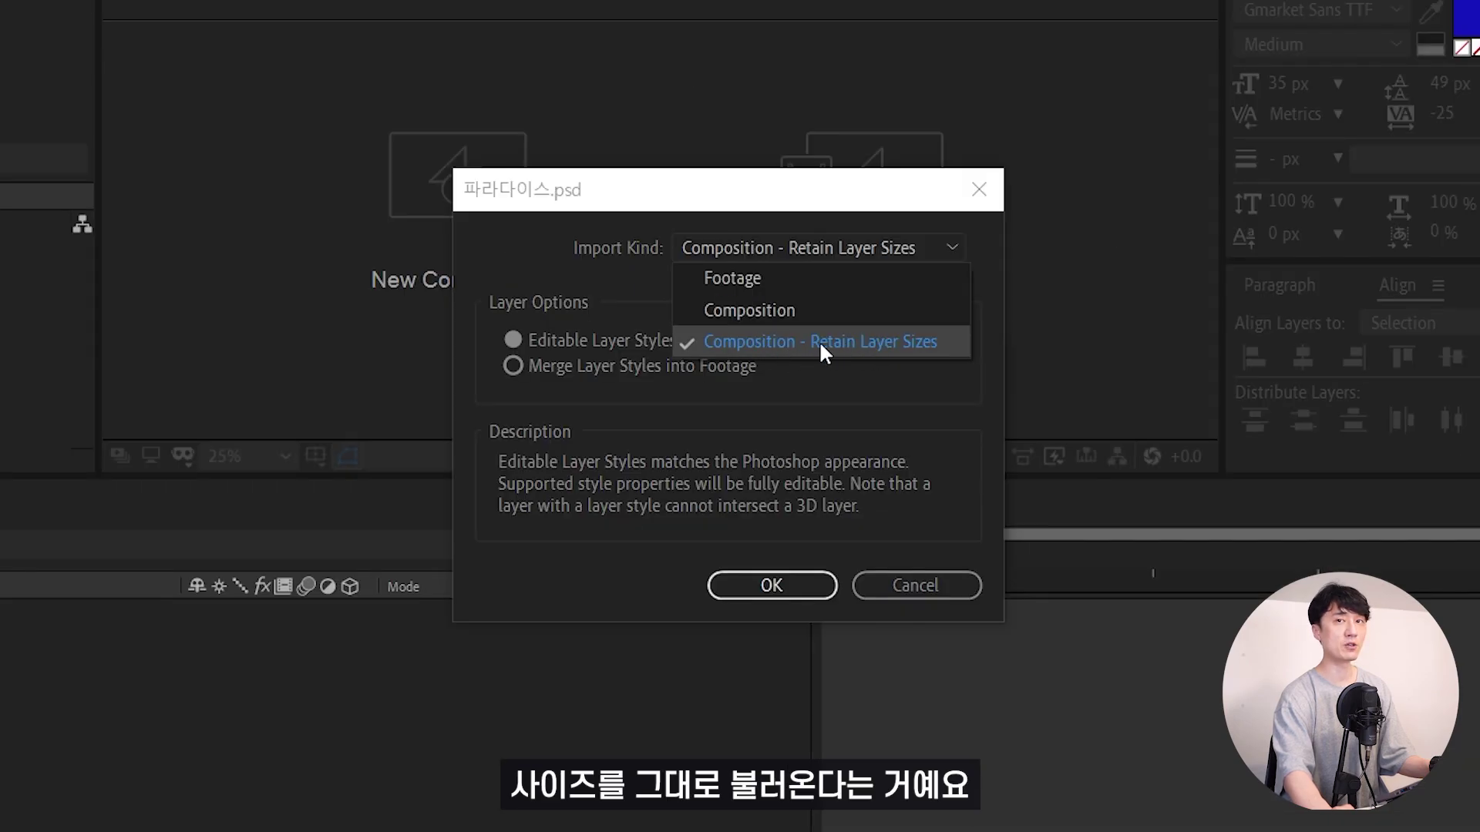
left_click(780, 340)
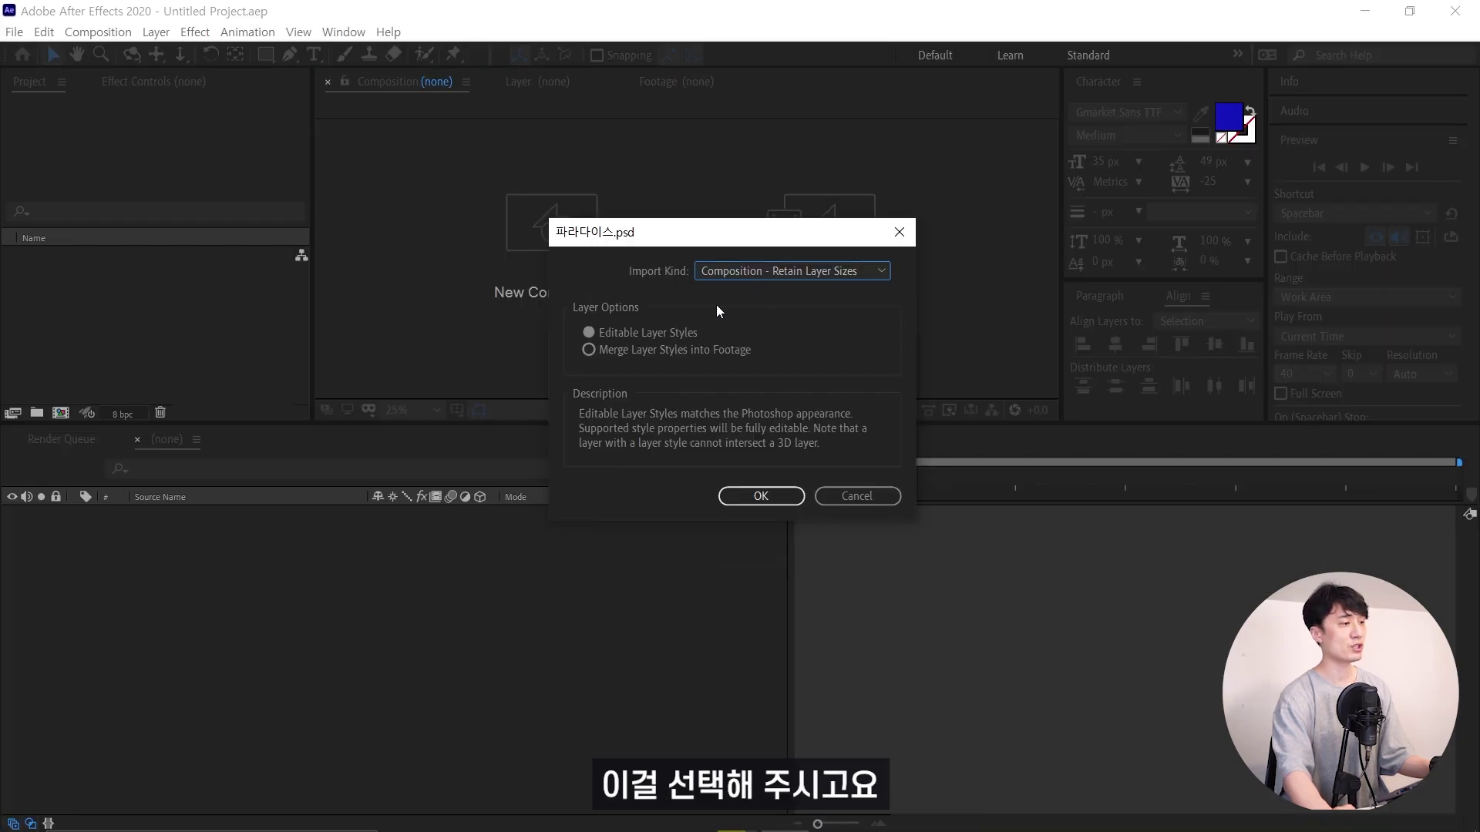
left_click(761, 496)
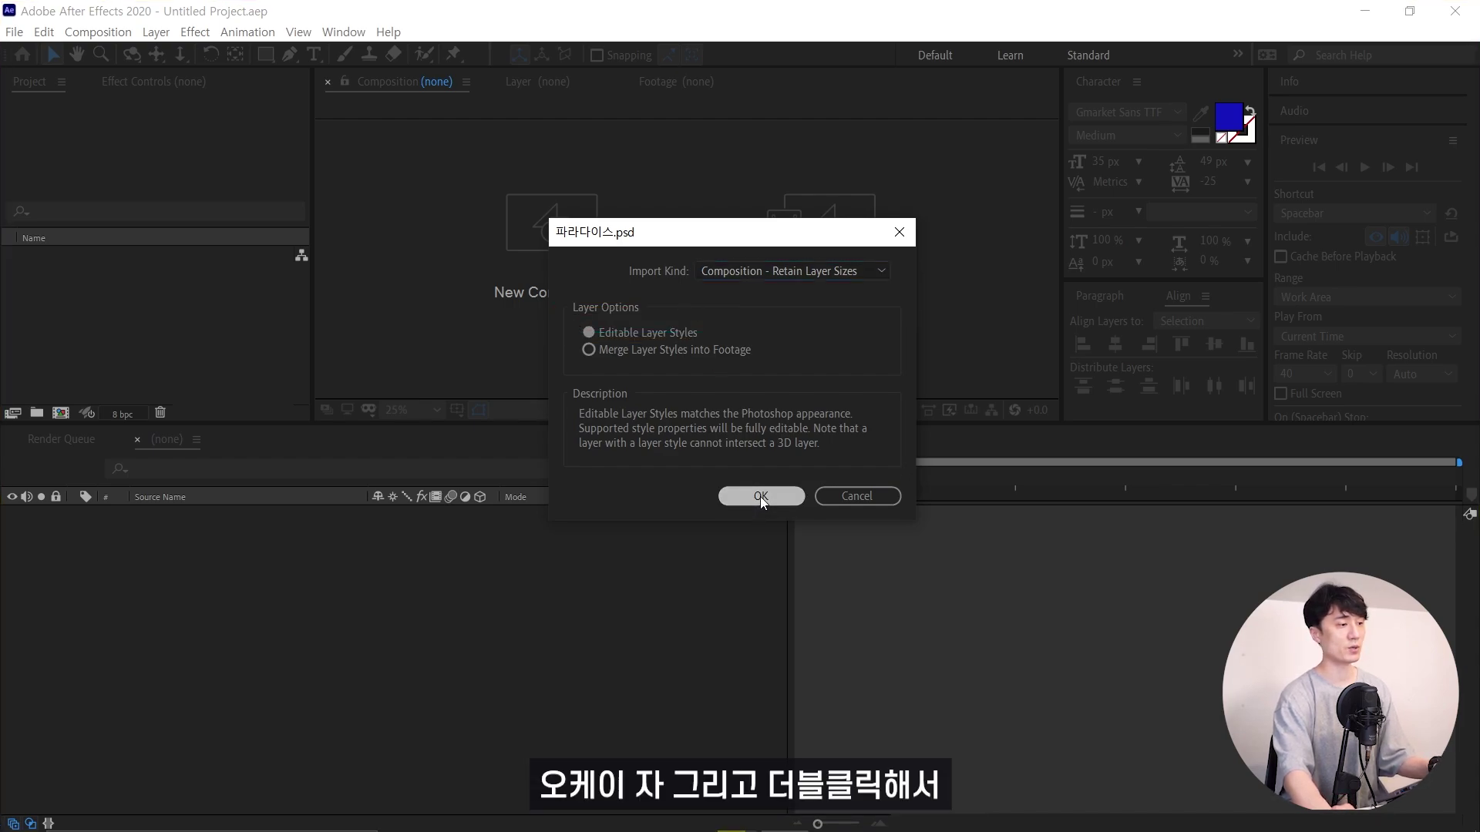
double_click(114, 258)
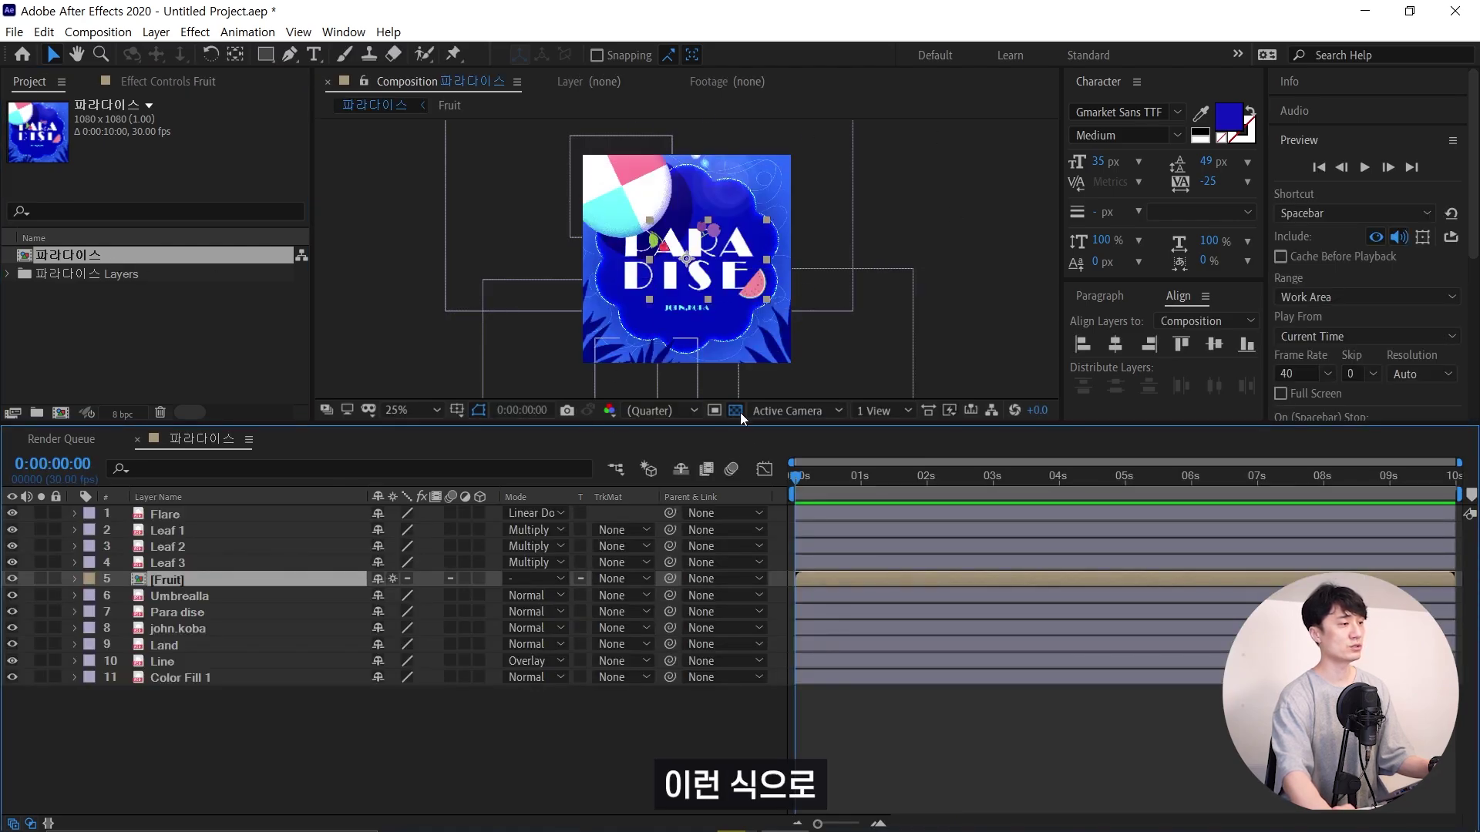
left_click(471, 766)
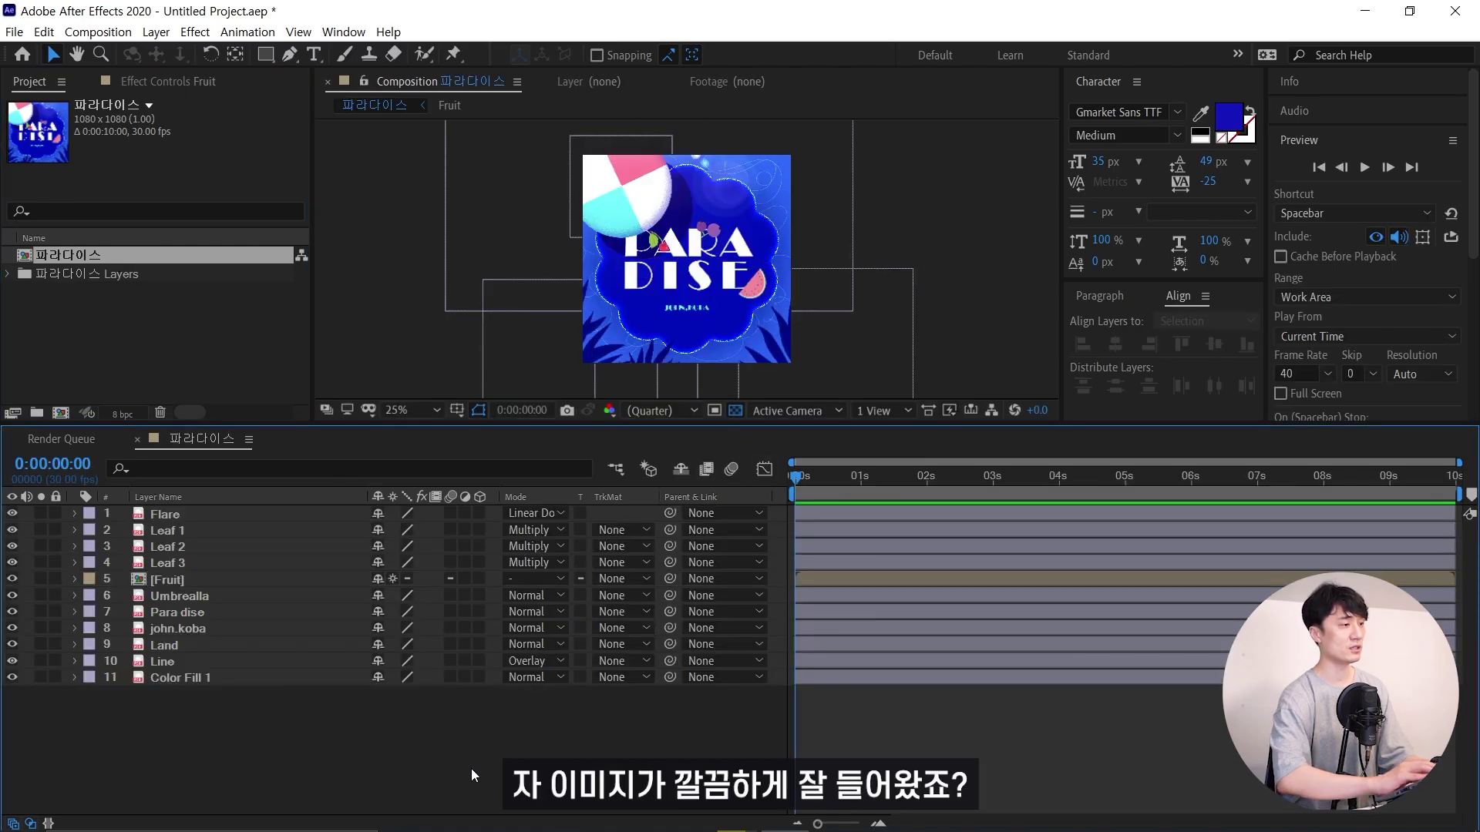
key("alt+slash")
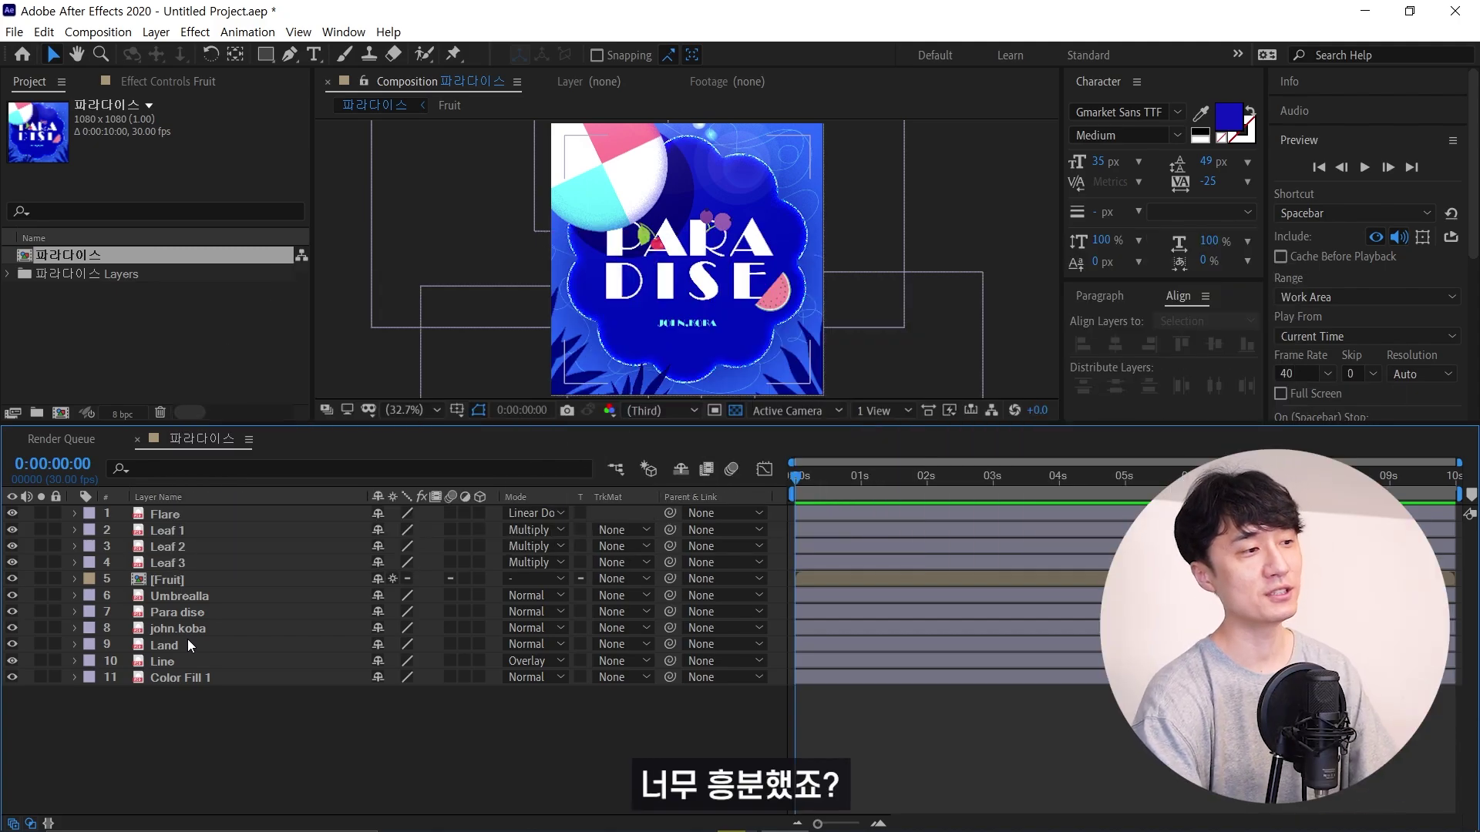
left_click(201, 578)
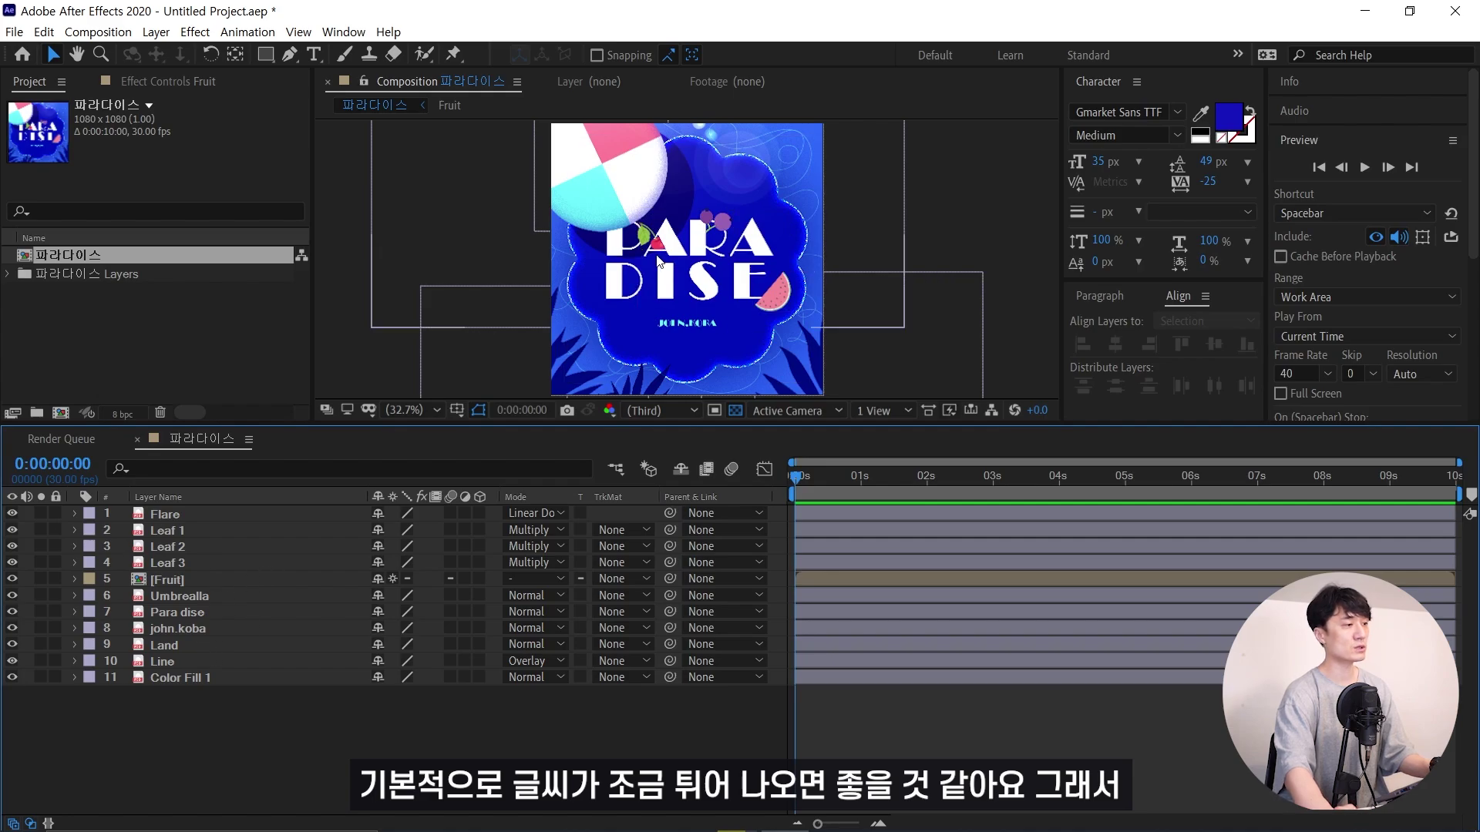
left_click(273, 684)
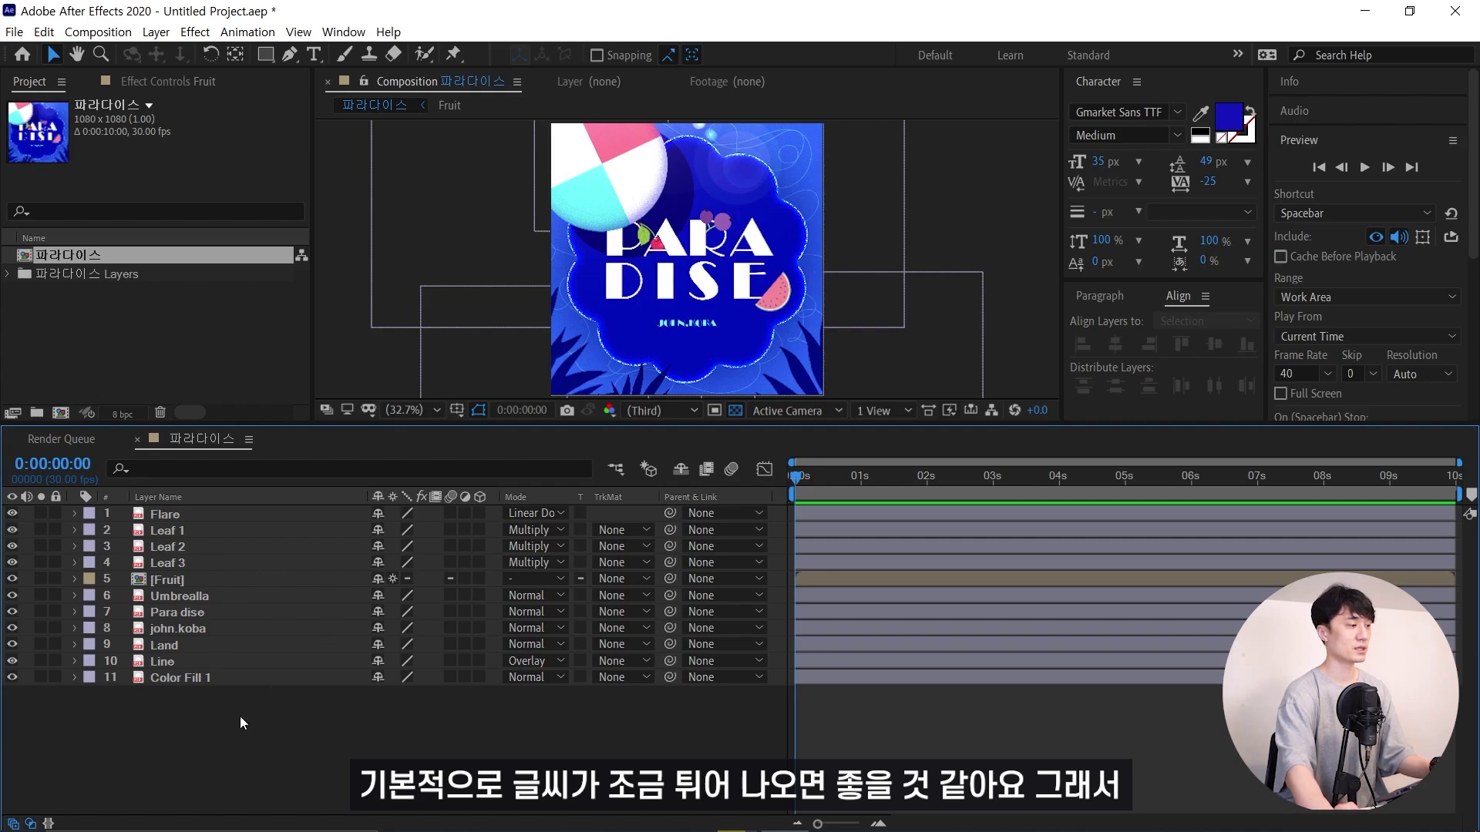
left_click(203, 616)
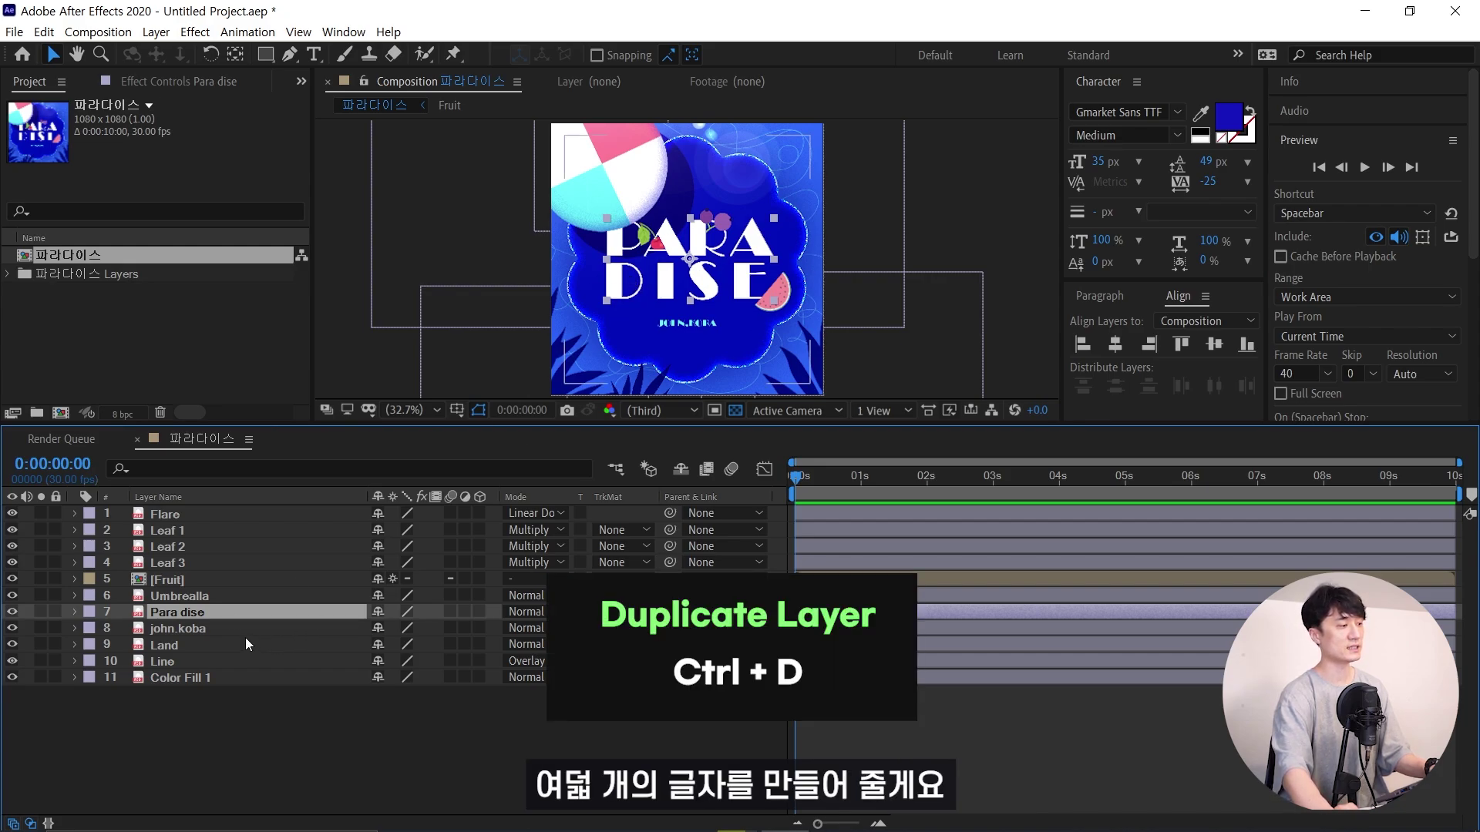
Duplicate the Para dise title layer into several letter copies
key("ctrl+d")
key("ctrl+d")
key("ctrl+d")
key("ctrl+d")
key("ctrl+d")
key("ctrl+d")
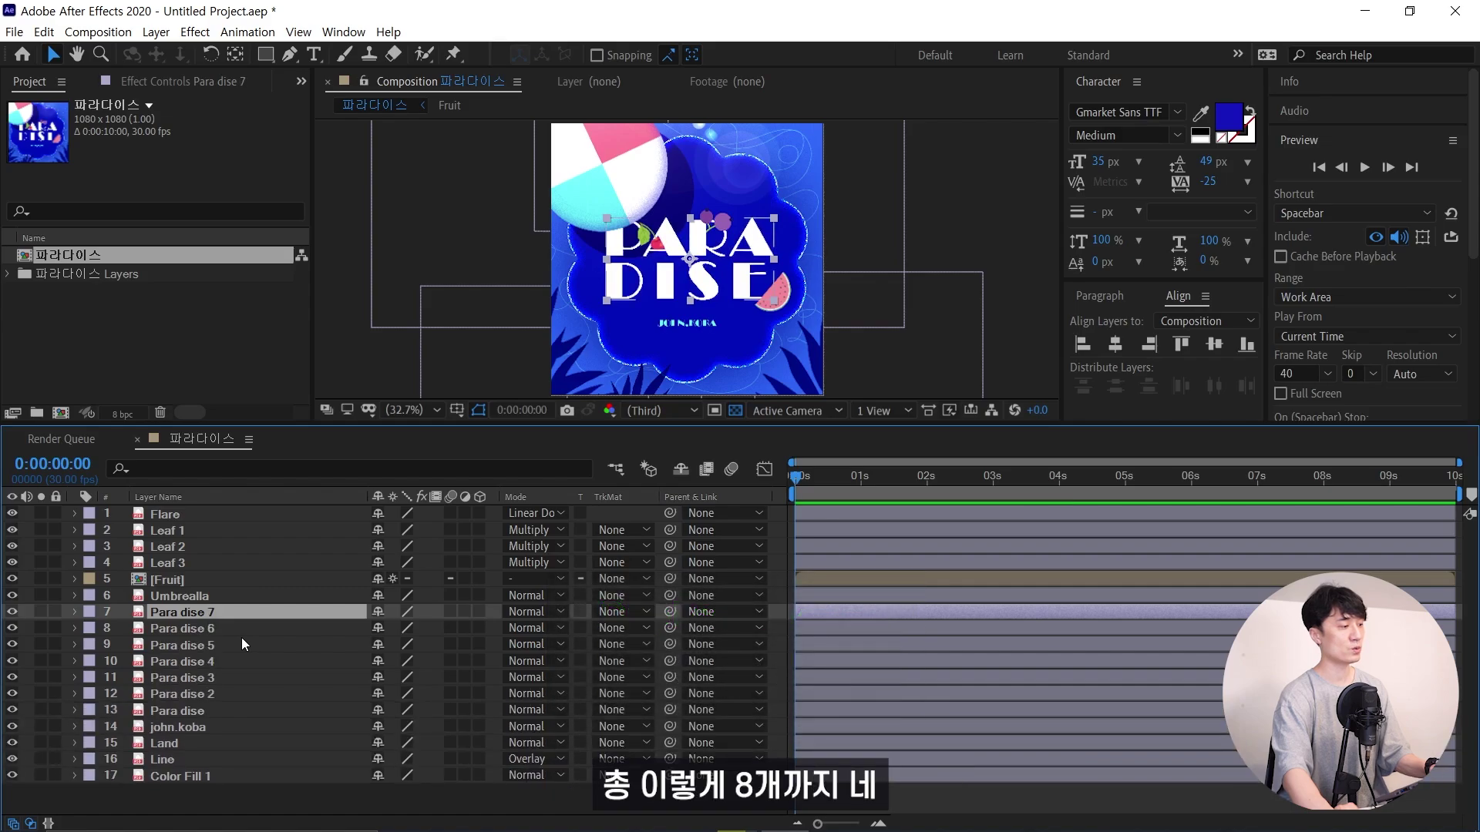
key("ctrl+d")
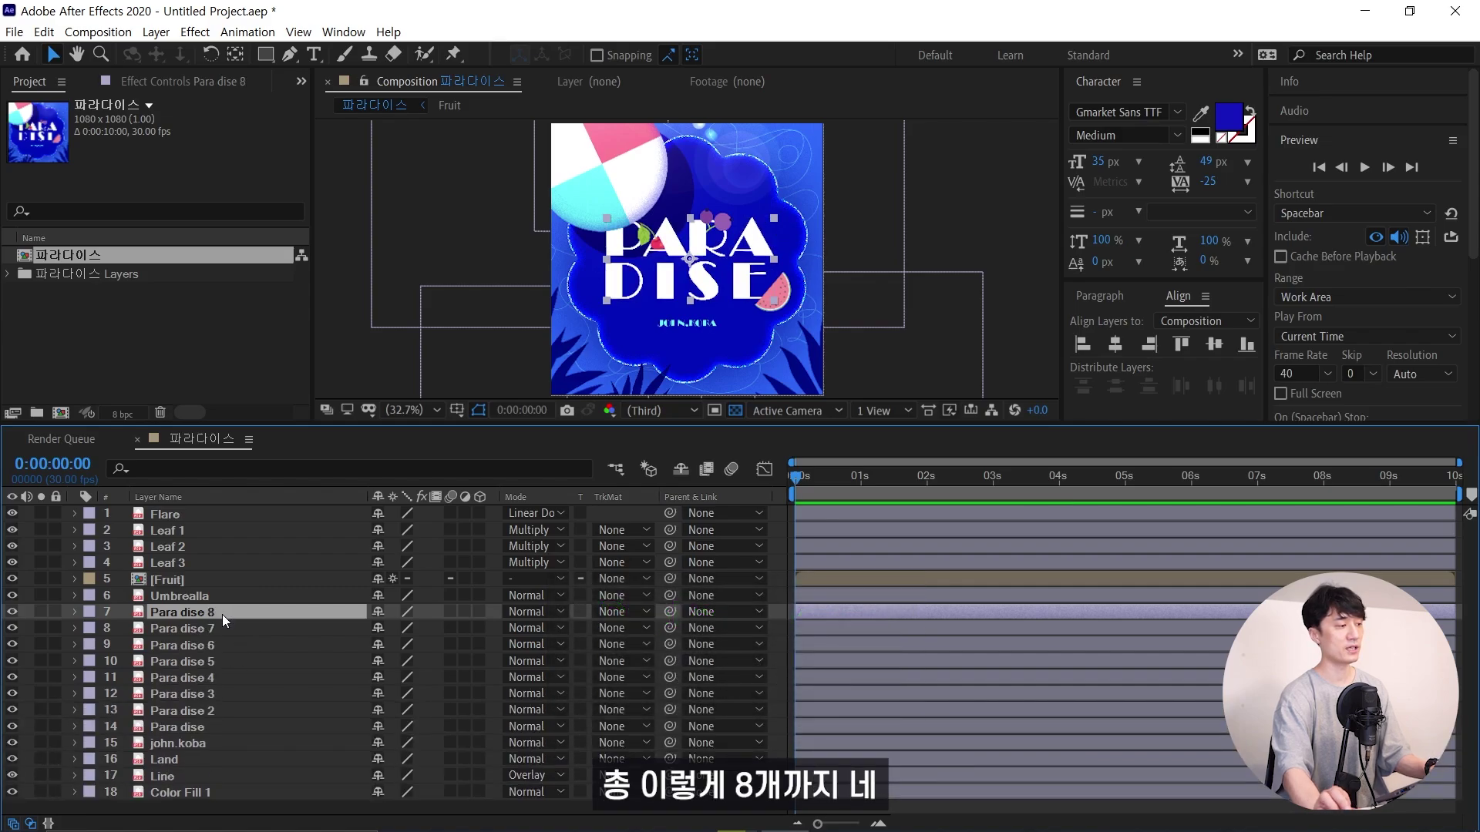
scroll(693, 241, "up", 3)
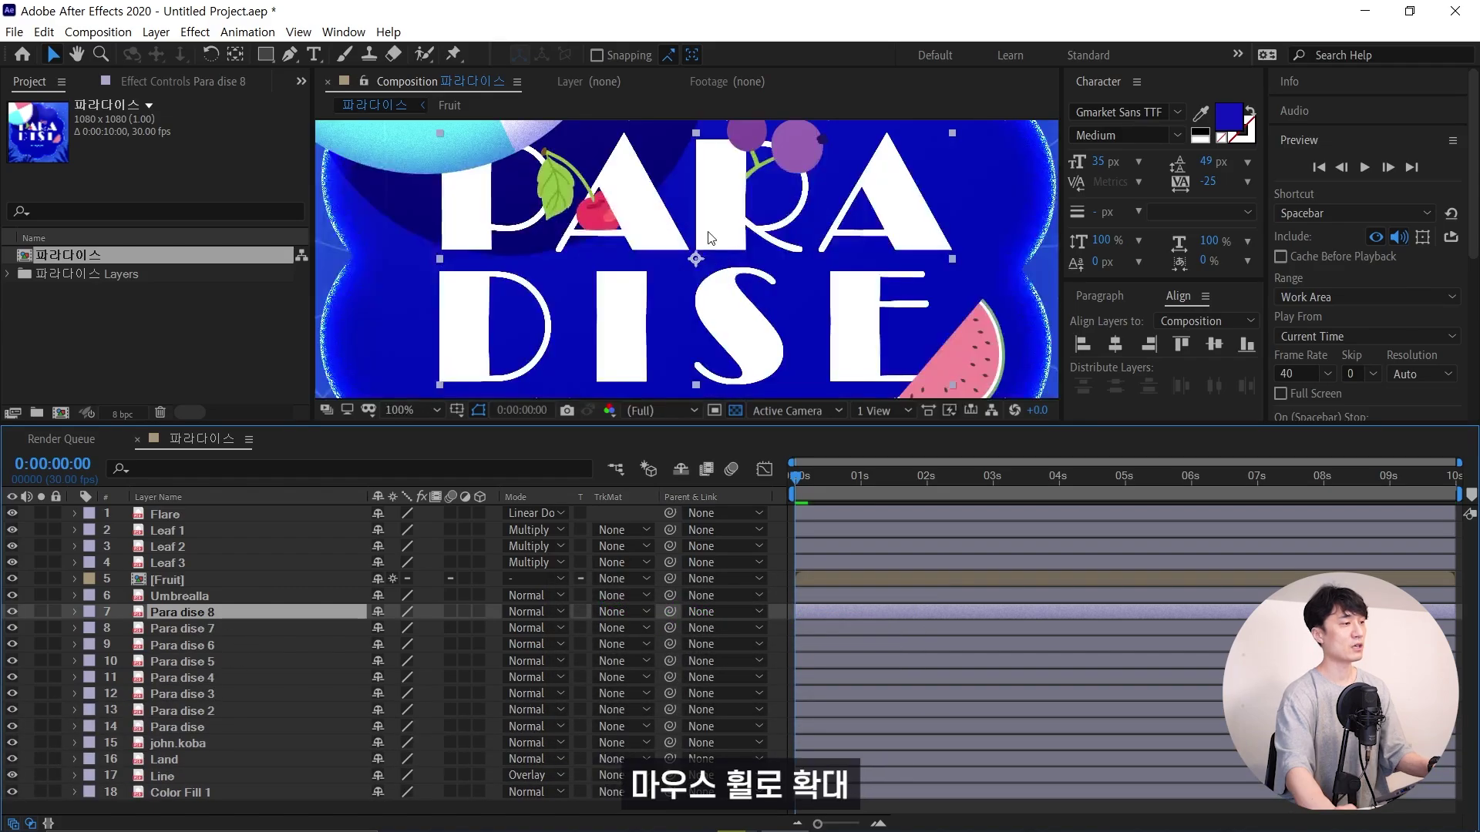
Draw Pen masks around the P on Para dise and the first A on Para dise 2
left_click(291, 55)
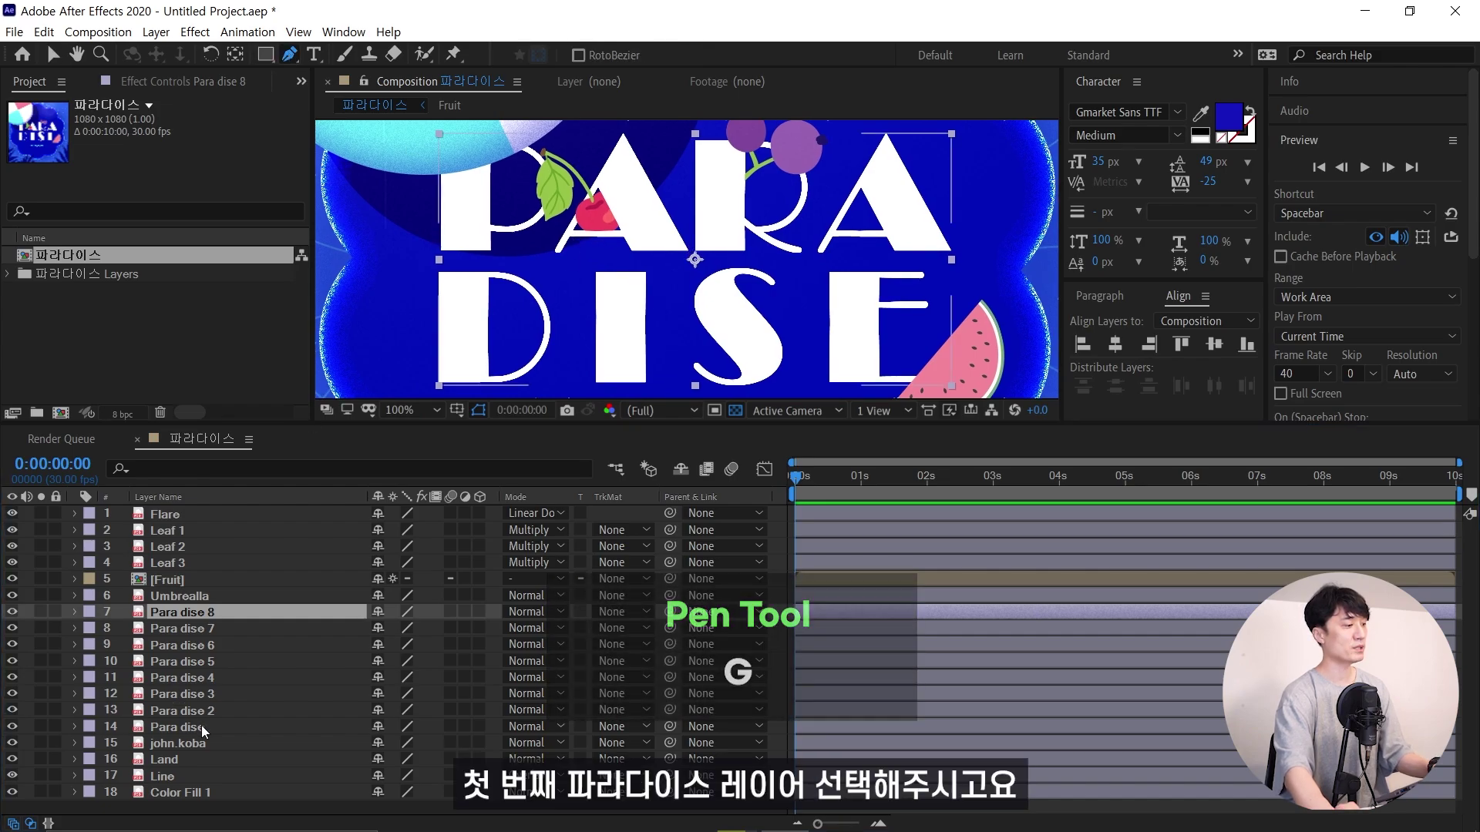
left_click(174, 726)
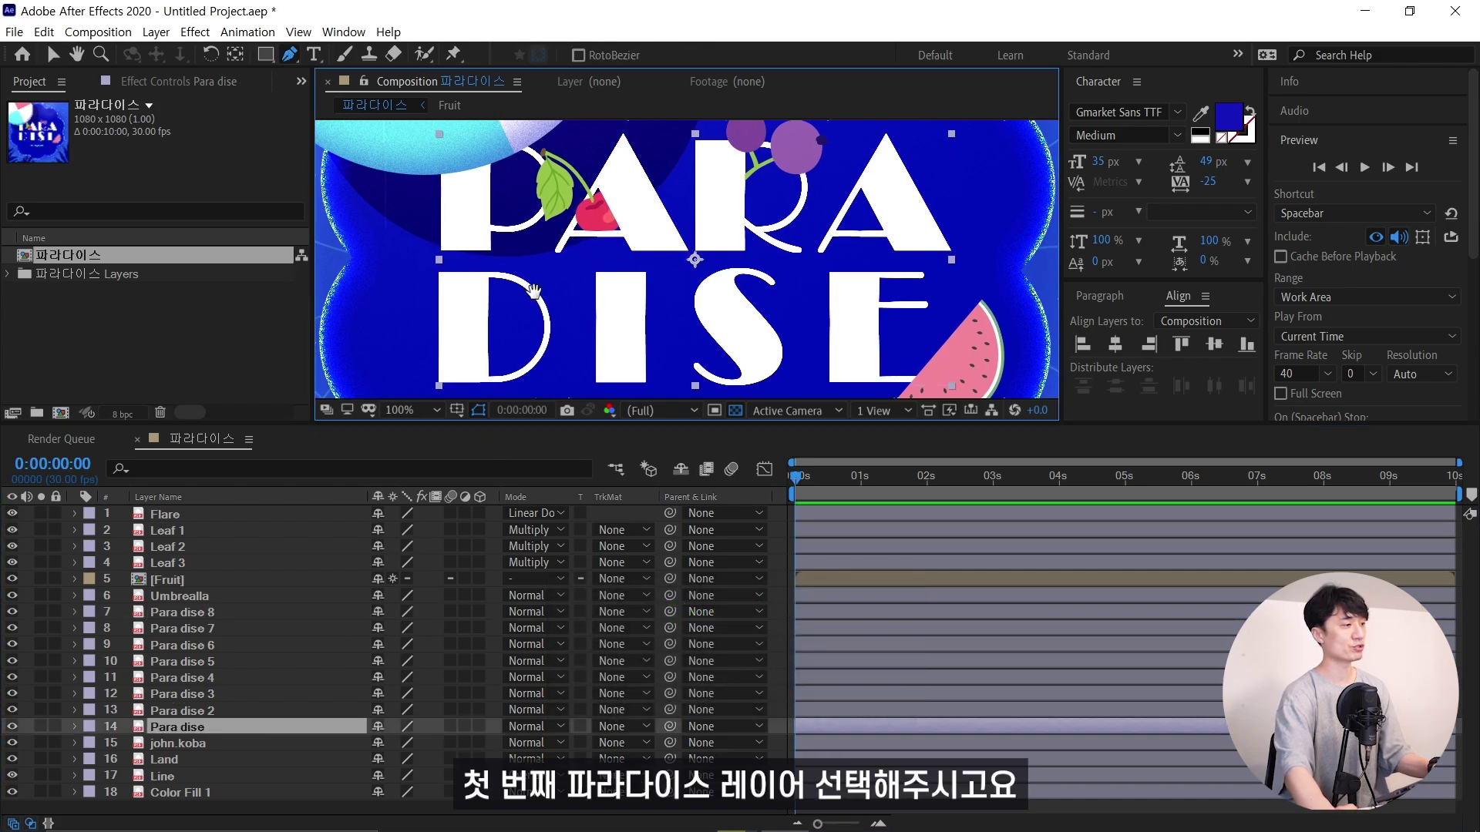
scroll(686, 262, "up", 1)
left_click(430, 135)
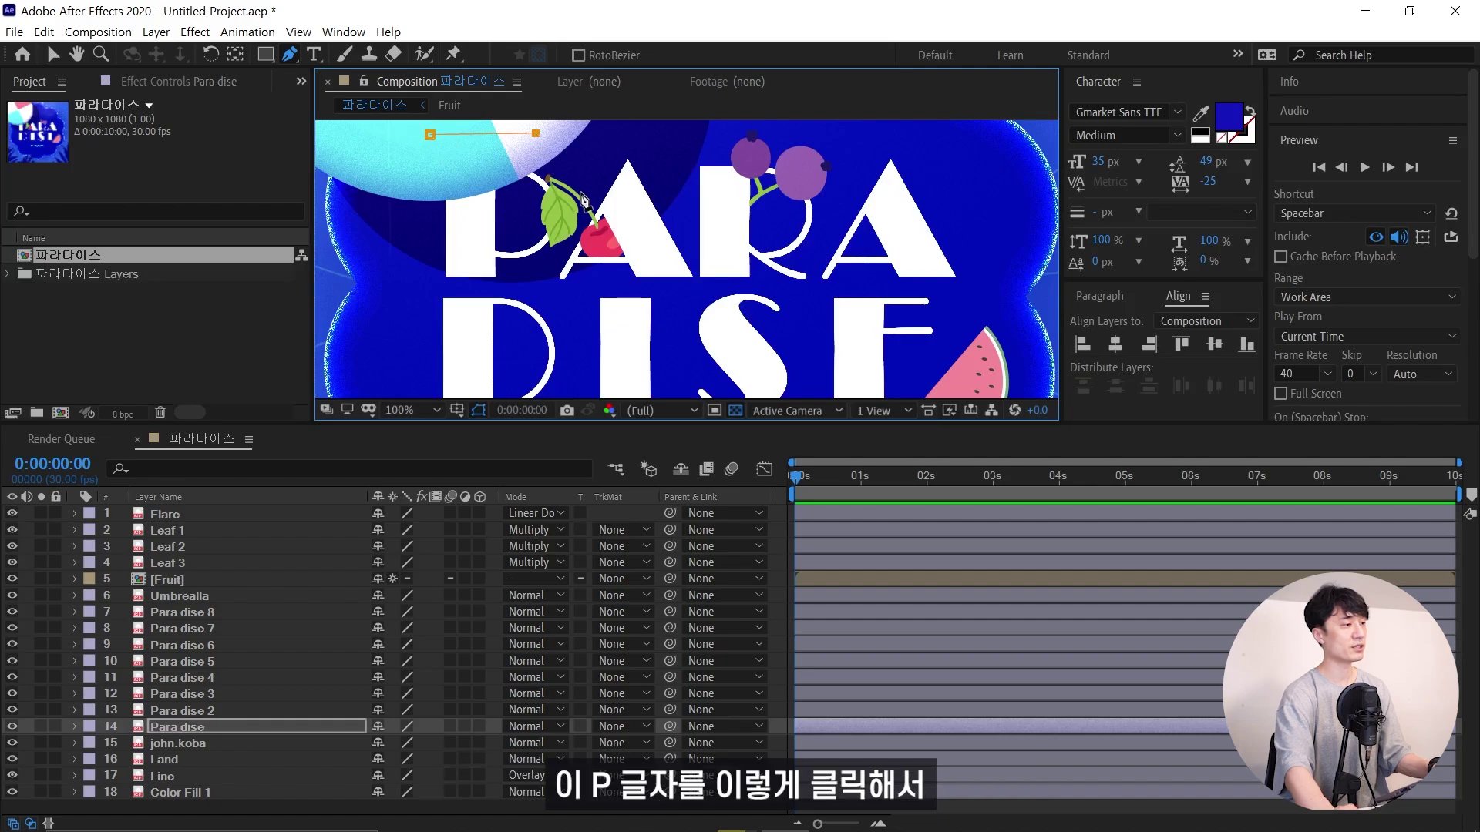
left_click(420, 291)
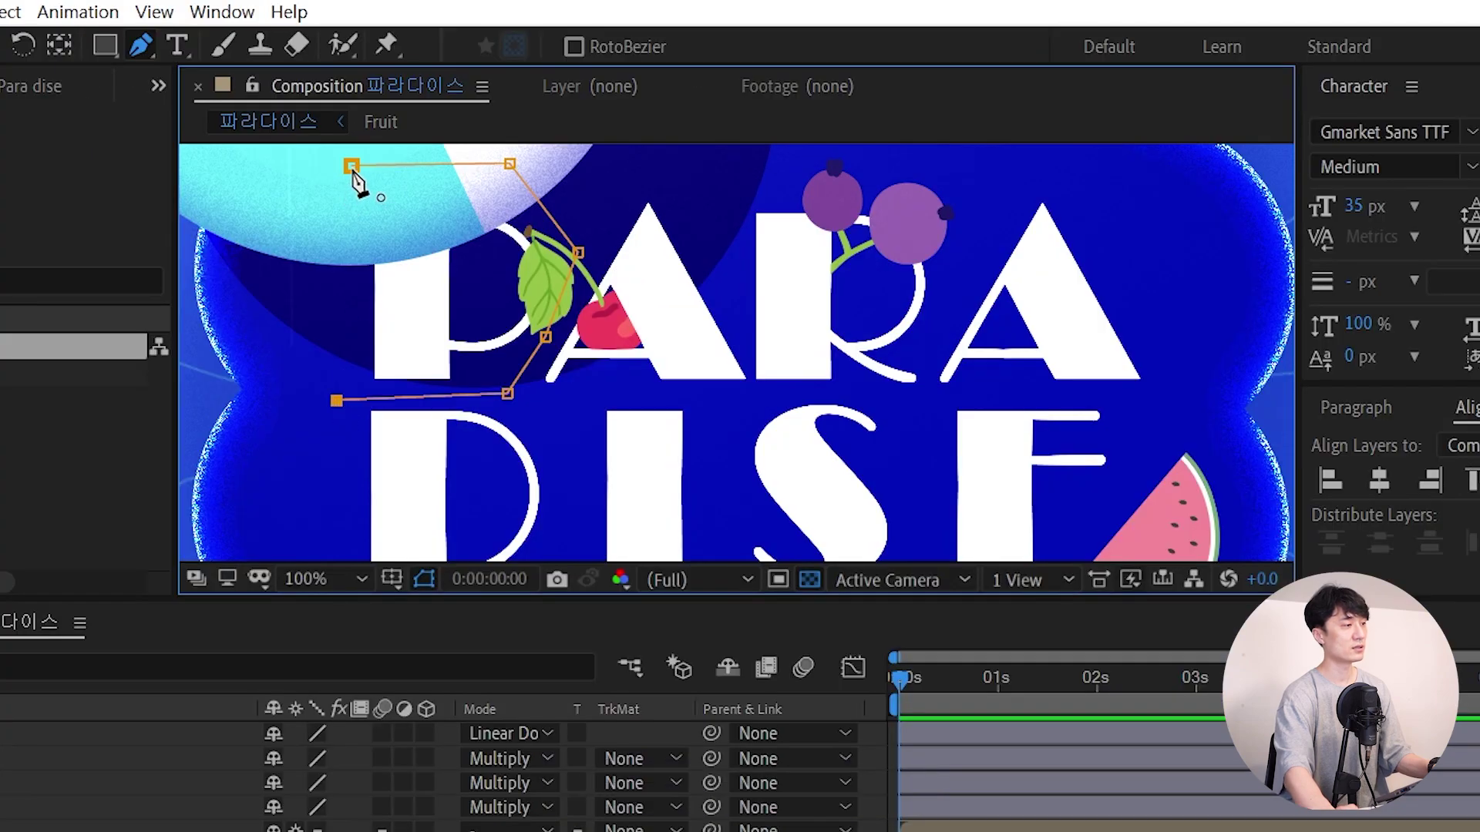
left_click(430, 135)
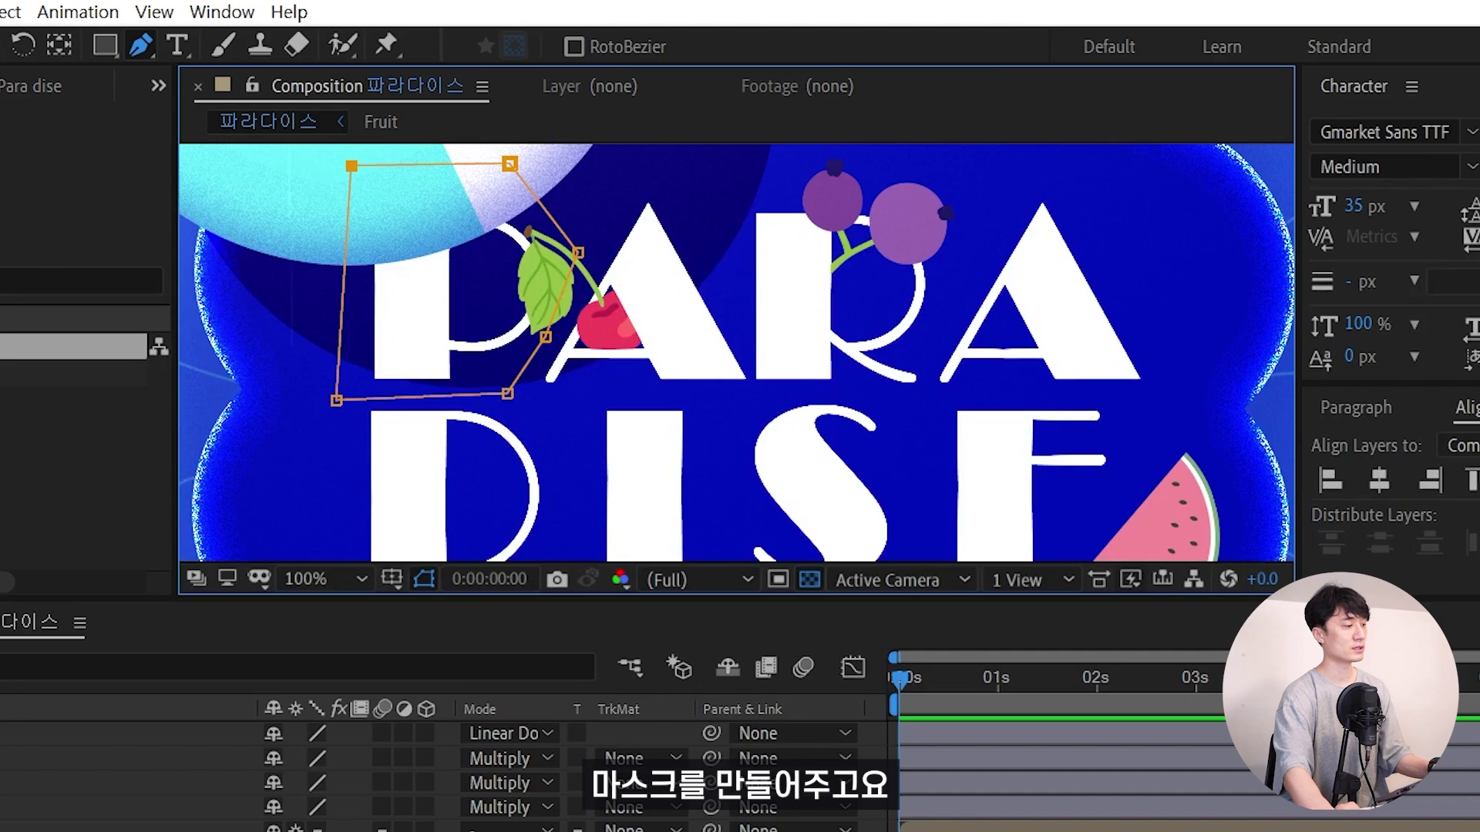
left_click(183, 710)
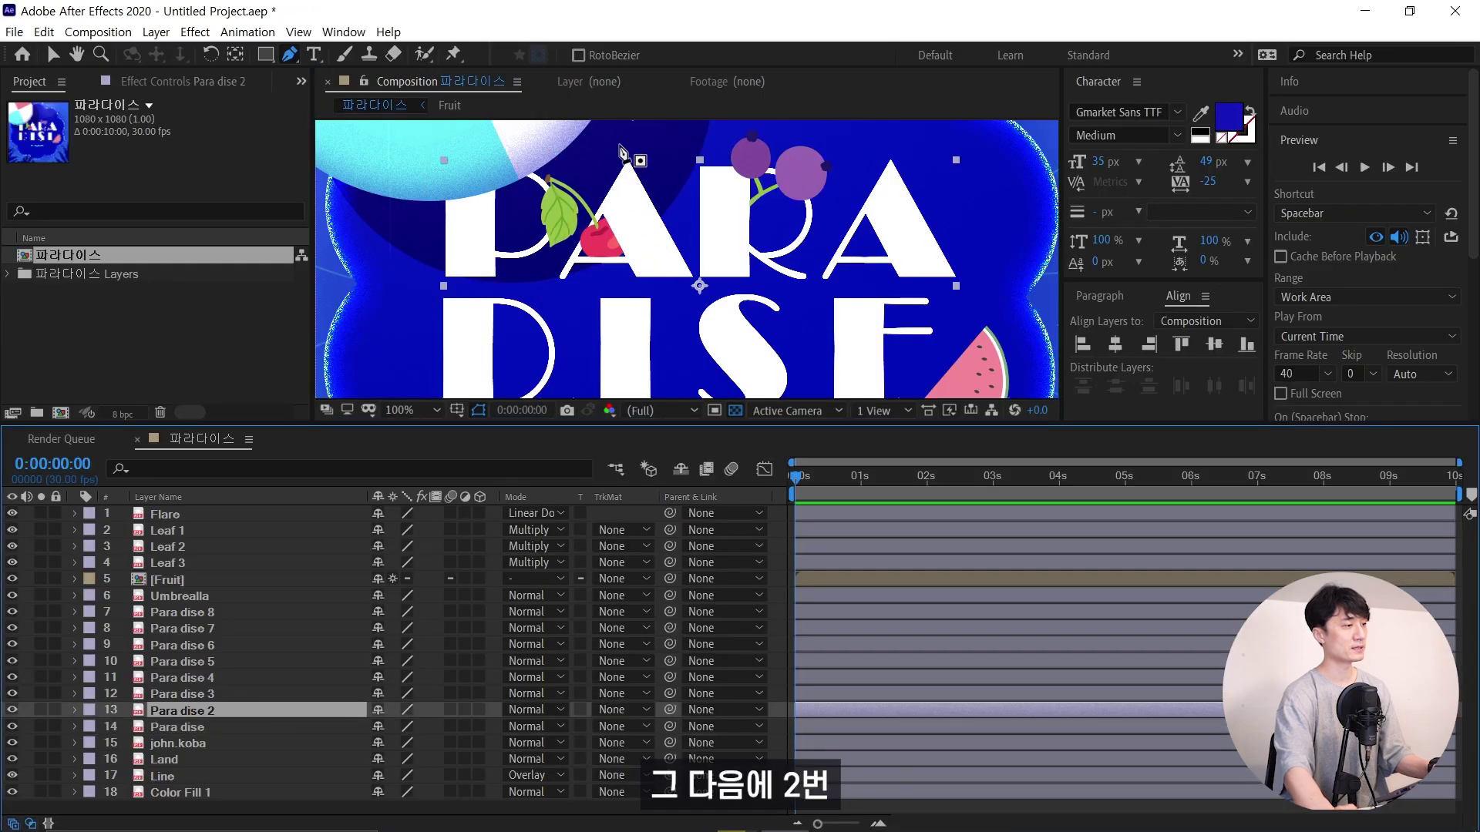
left_click(626, 141)
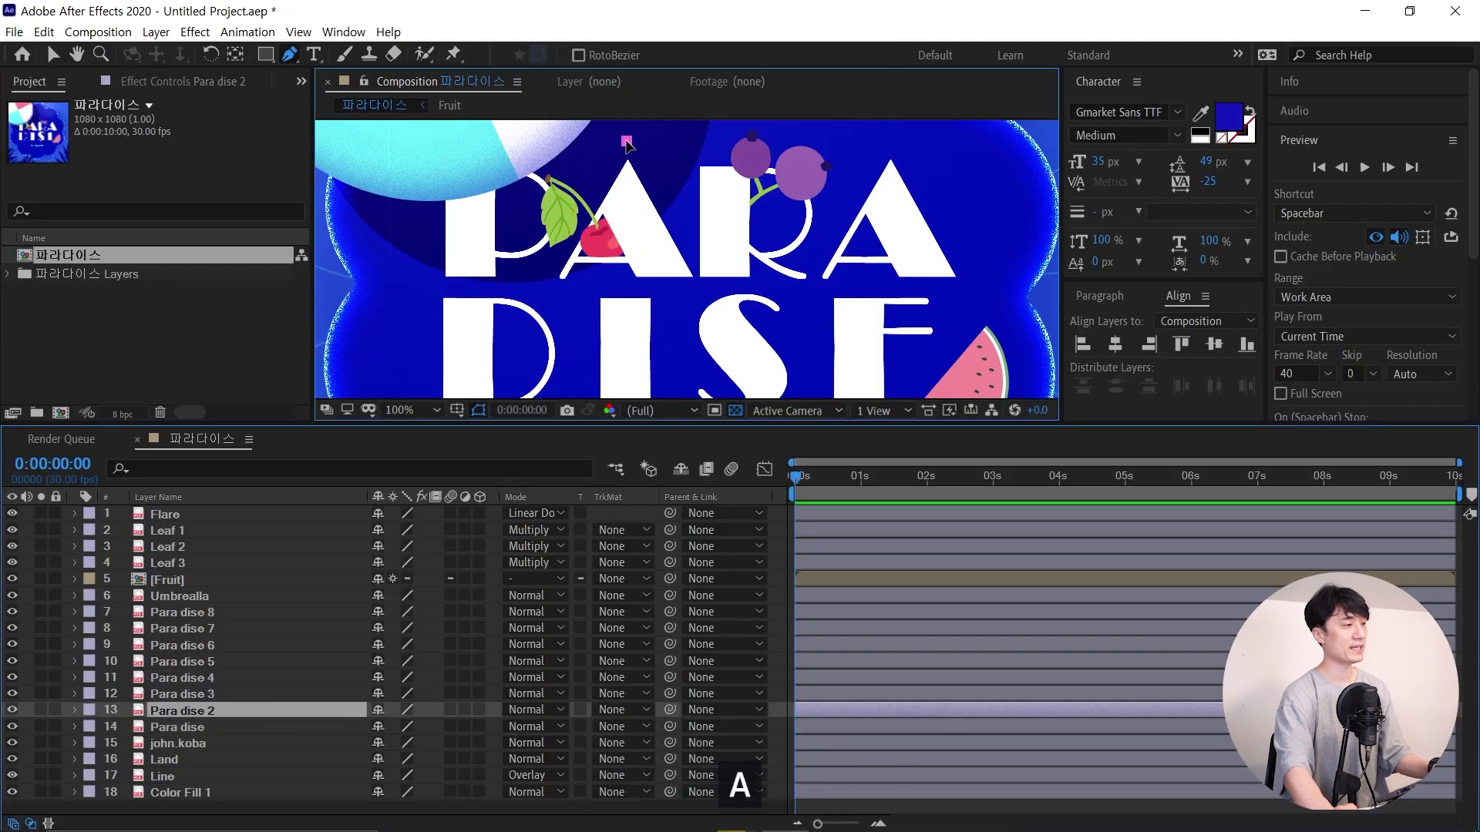
left_click(695, 283)
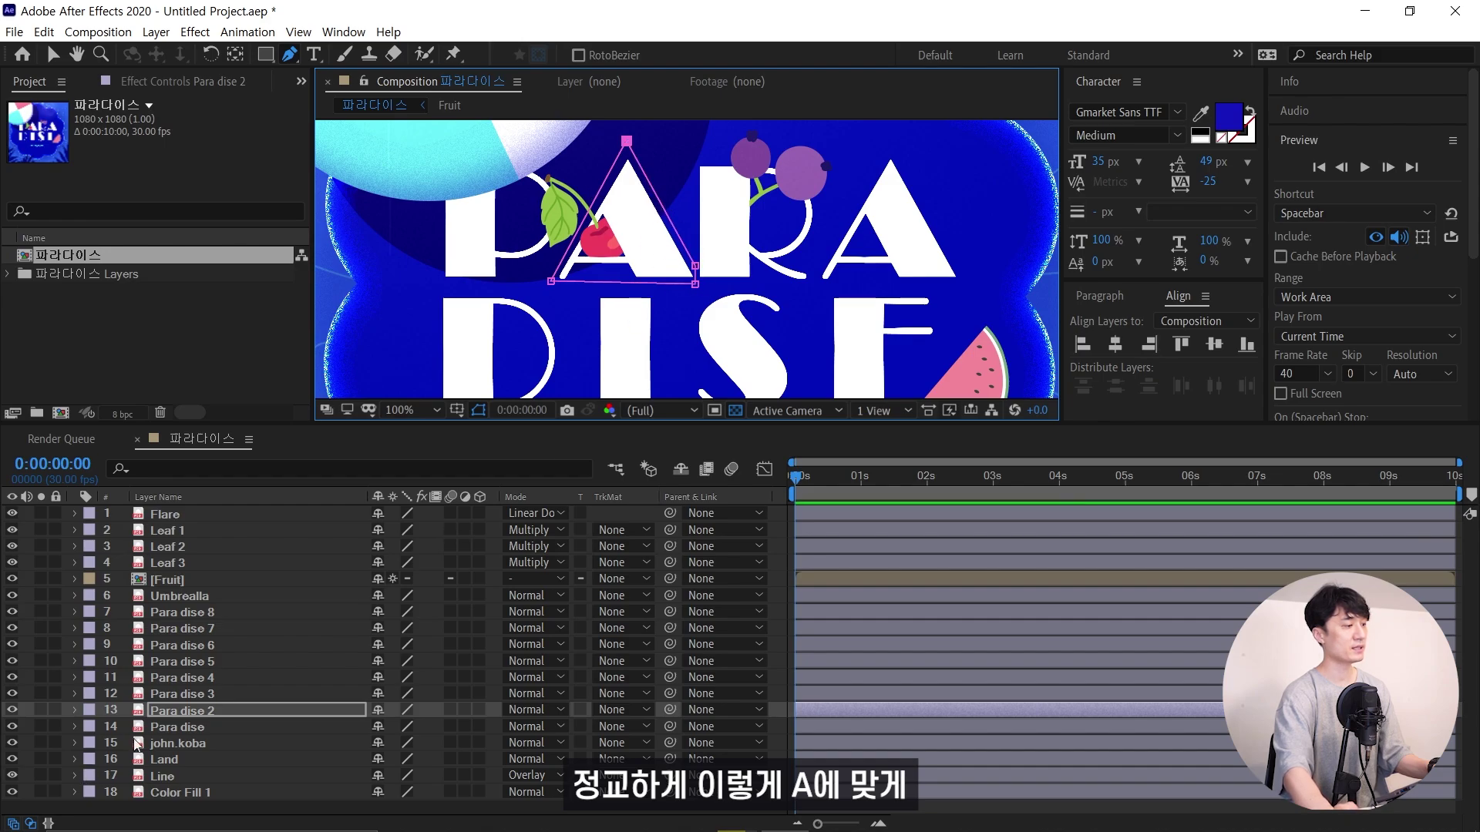
Mask the R on Para dise 3 and the next letter on Para dise 4
left_click(182, 694)
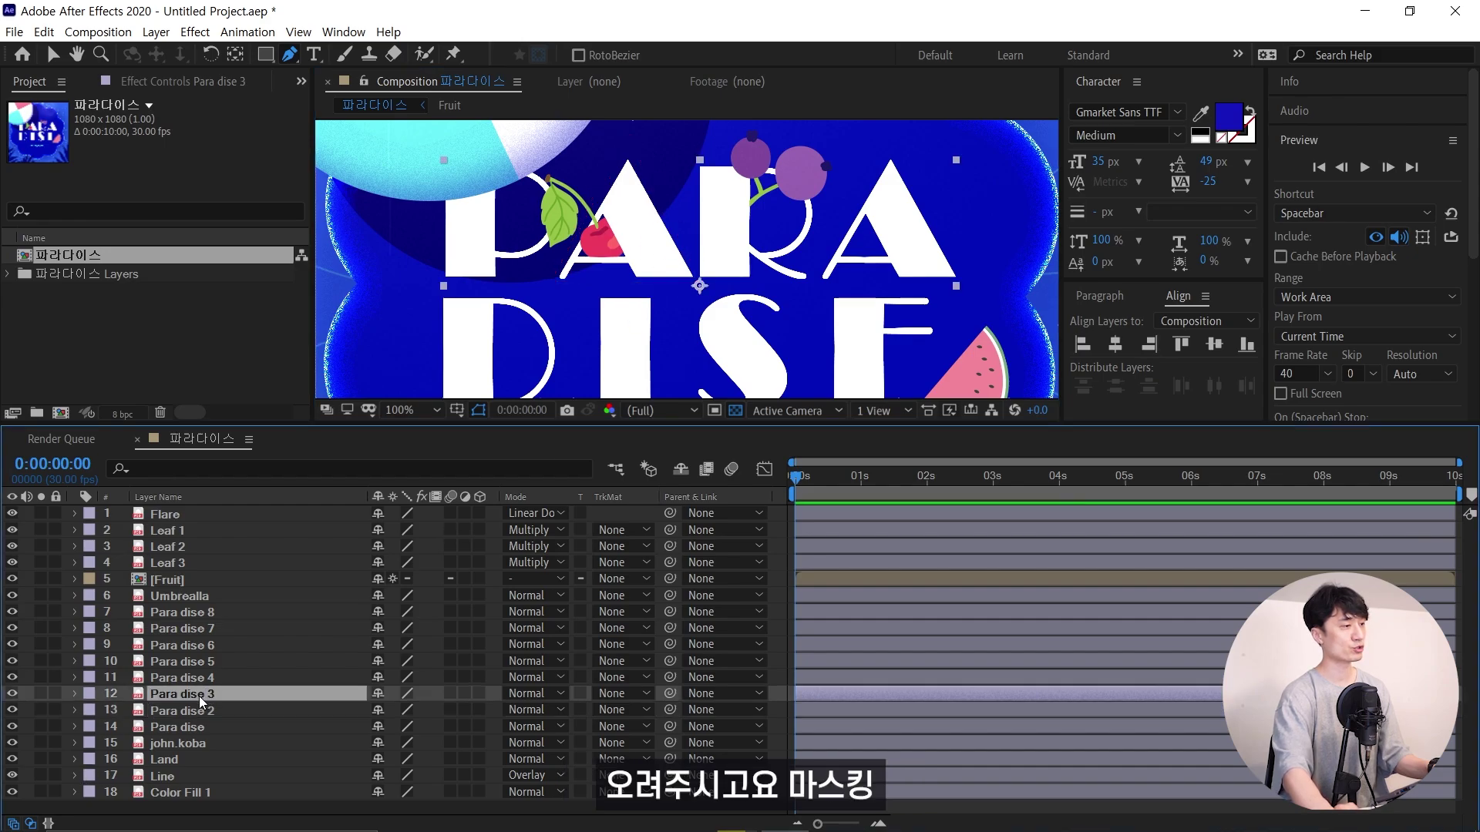
left_click(697, 151)
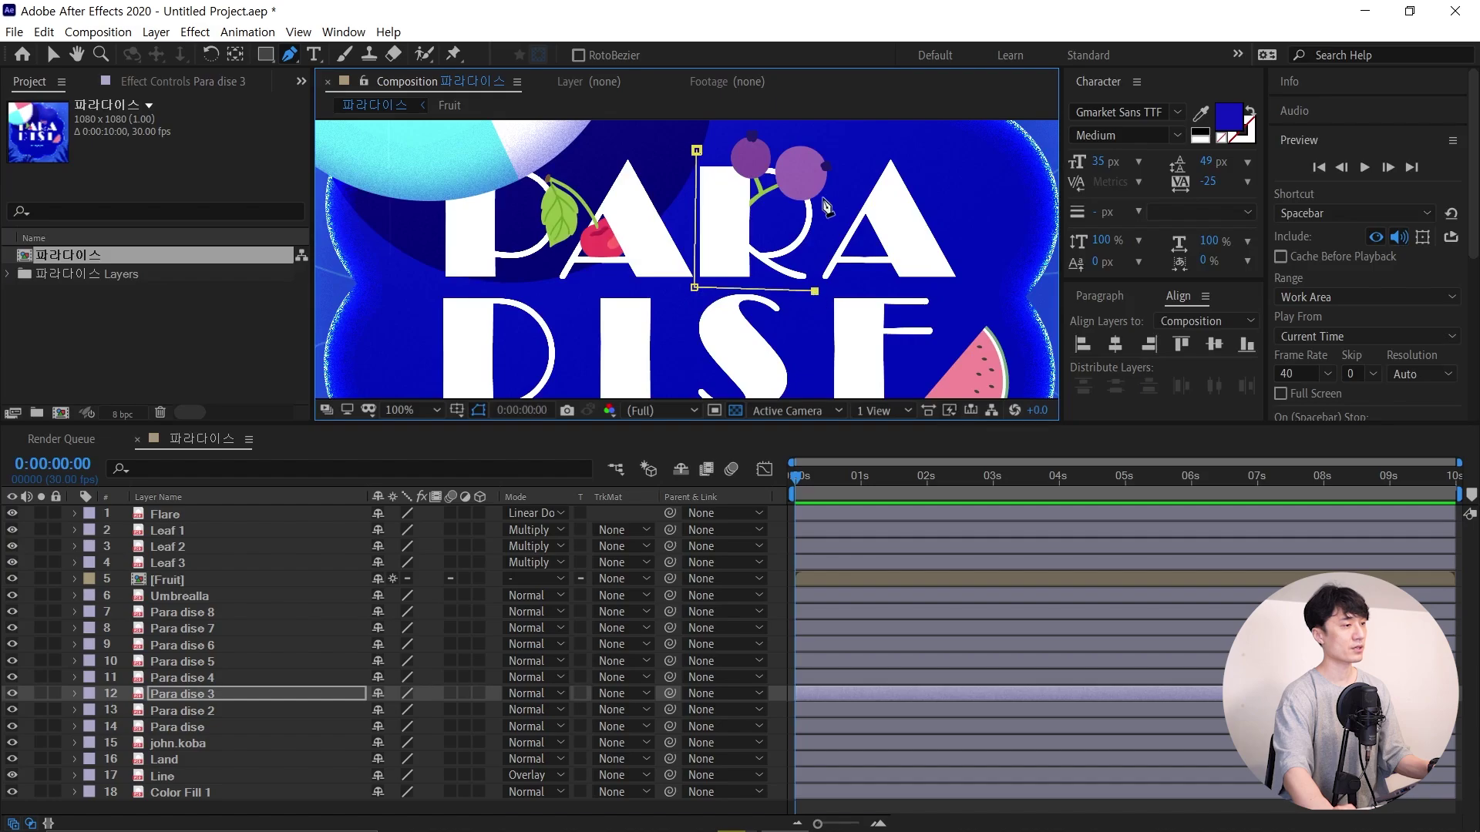
left_click(823, 138)
left_click(696, 150)
left_click(227, 677)
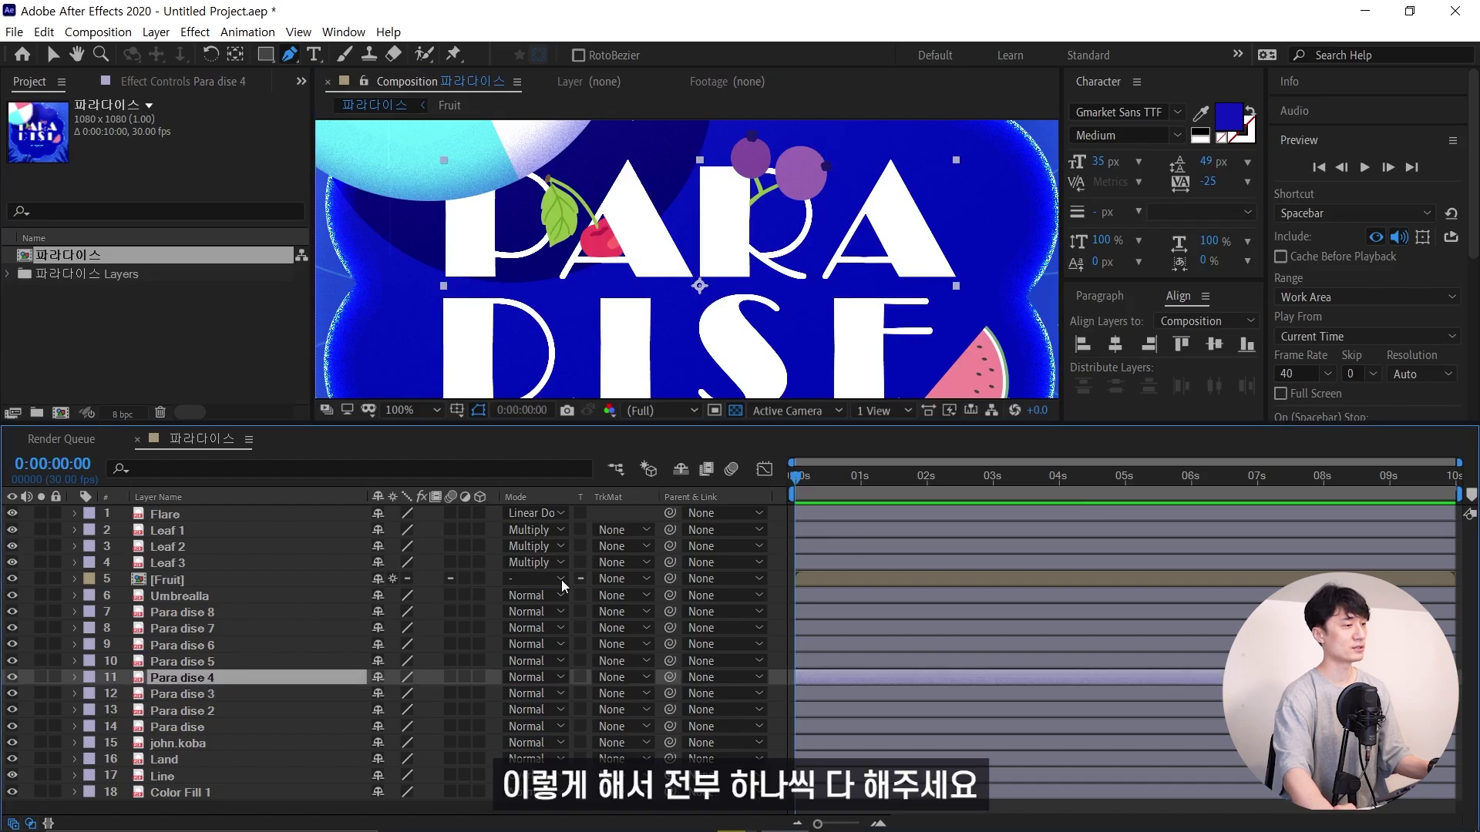
left_click(887, 148)
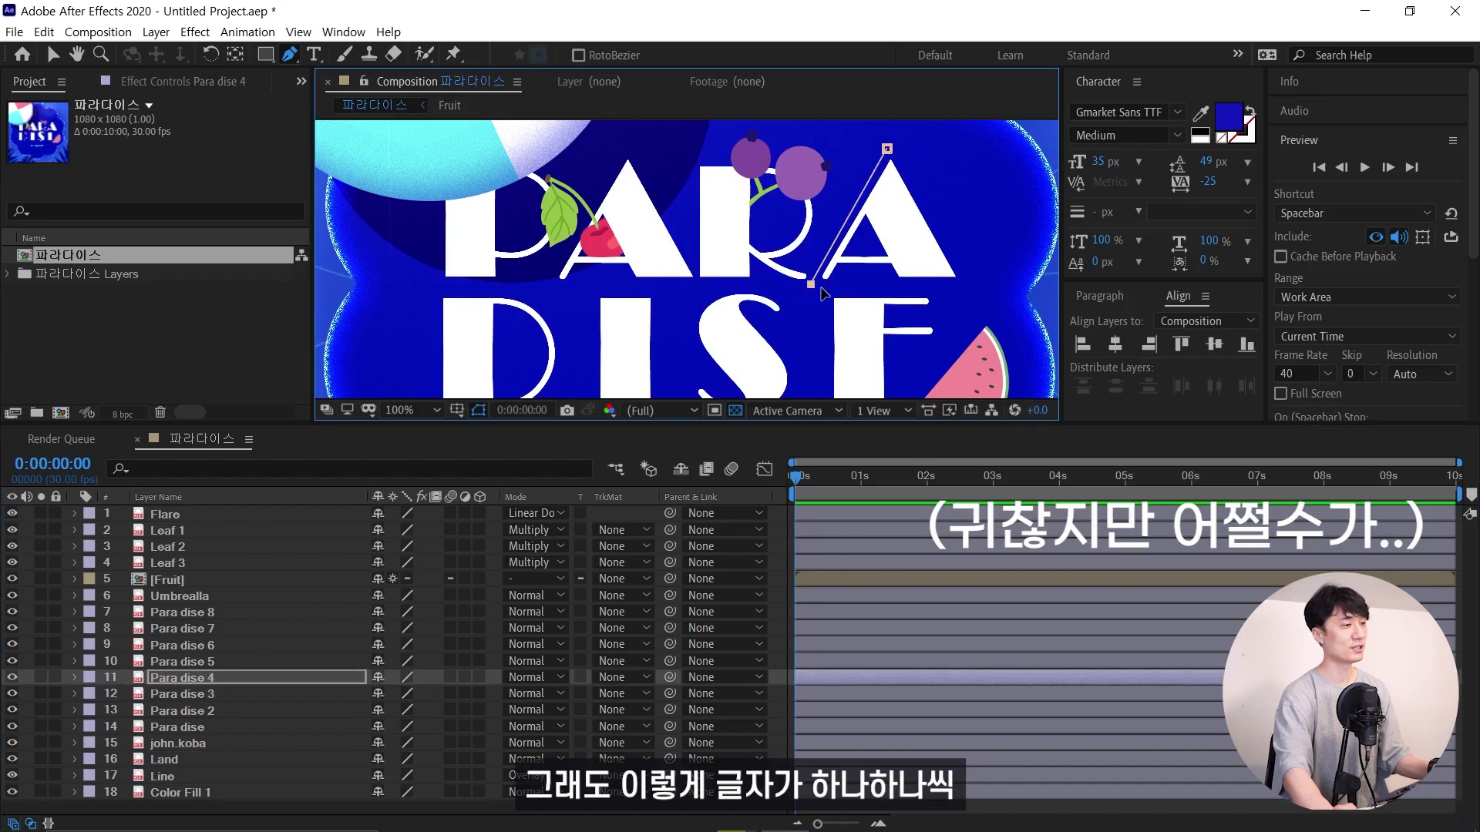
left_click(990, 288)
left_click(888, 149)
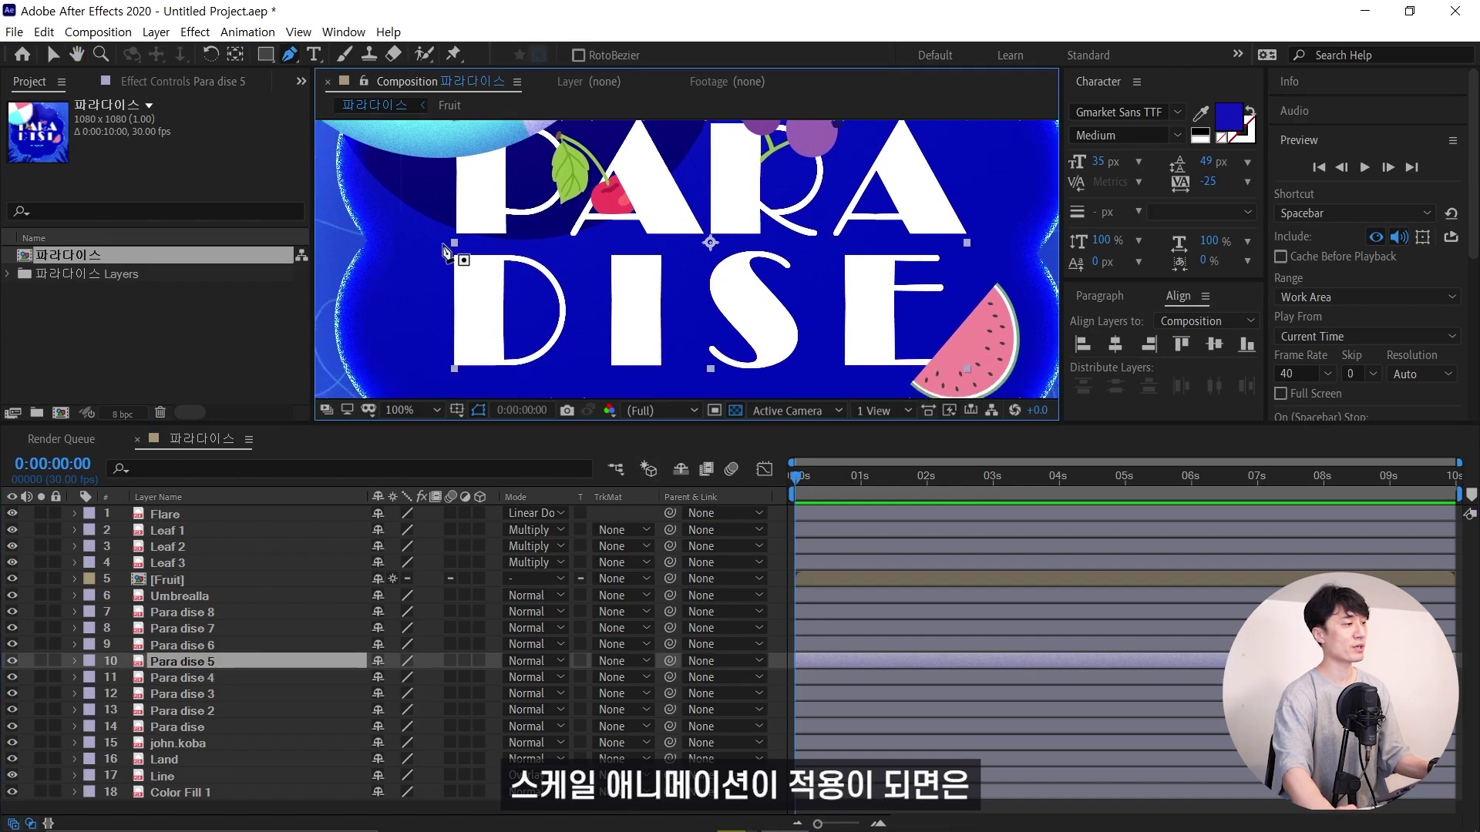
Mask the D on Para dise 5 and the I on Para dise 6
key("ctrl+Up")
left_click(568, 249)
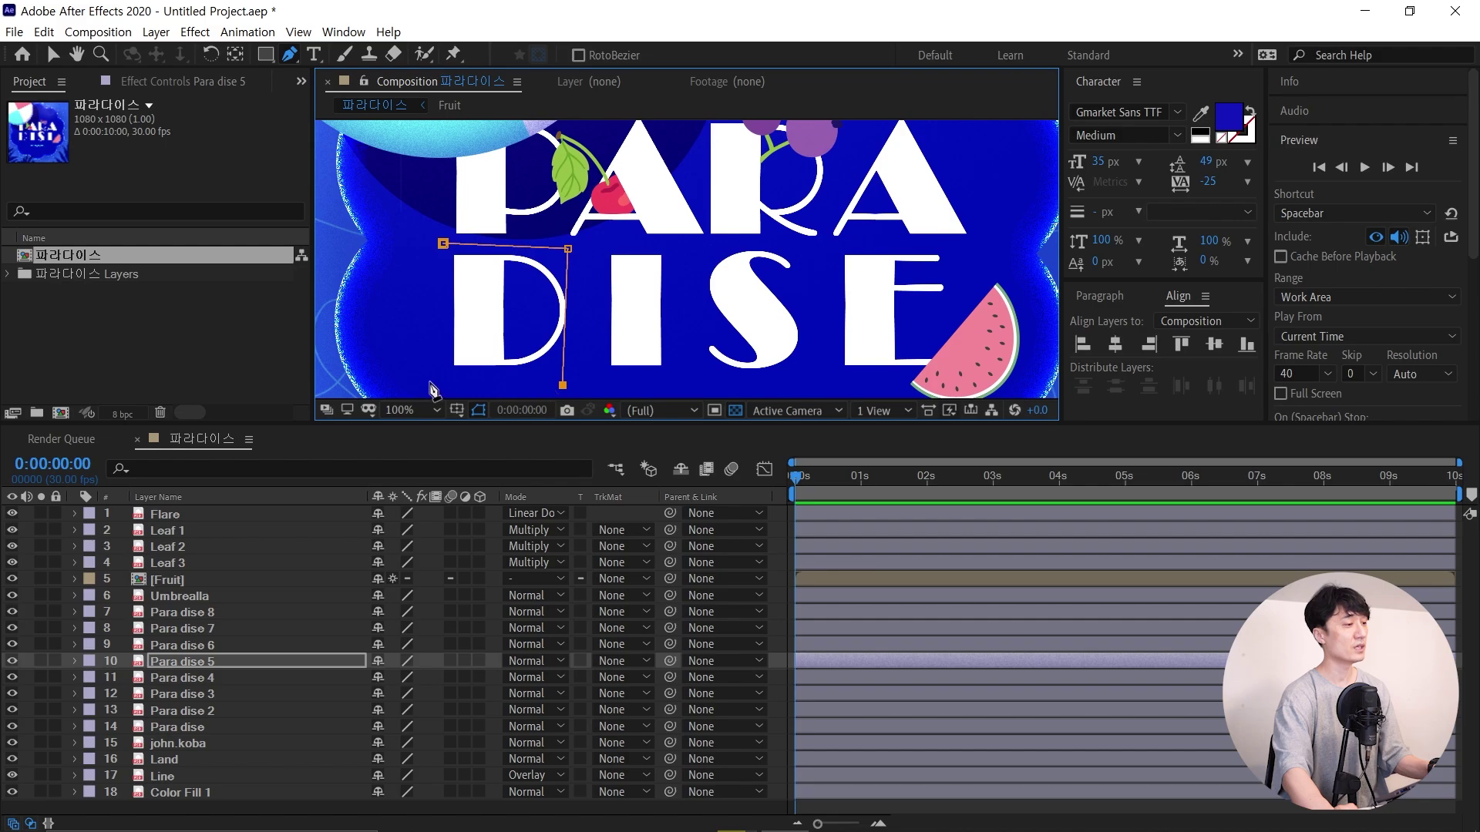
key("ctrl+z")
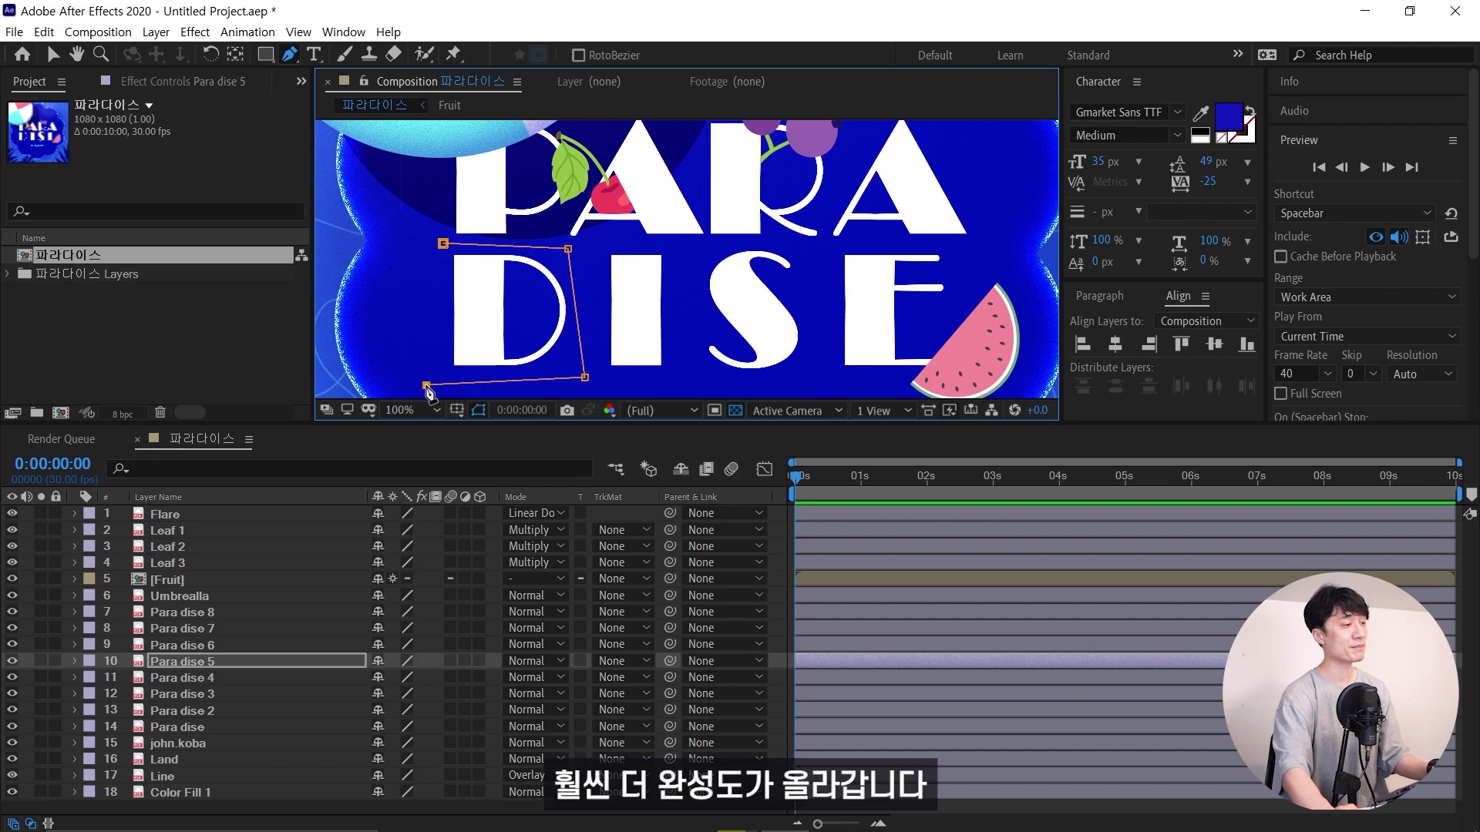
left_click(443, 245)
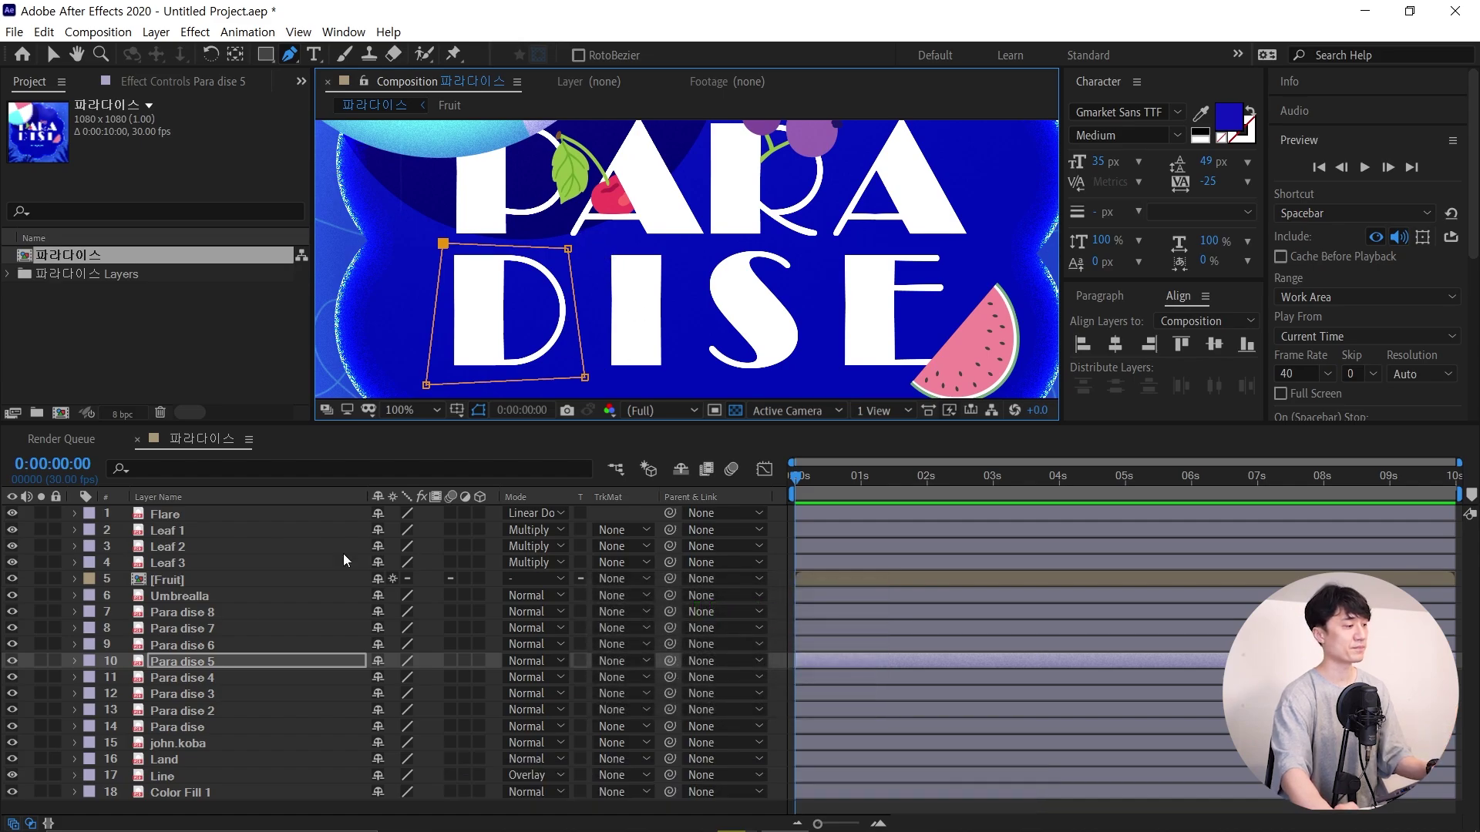
left_click(194, 648)
left_click(598, 242)
left_click(684, 241)
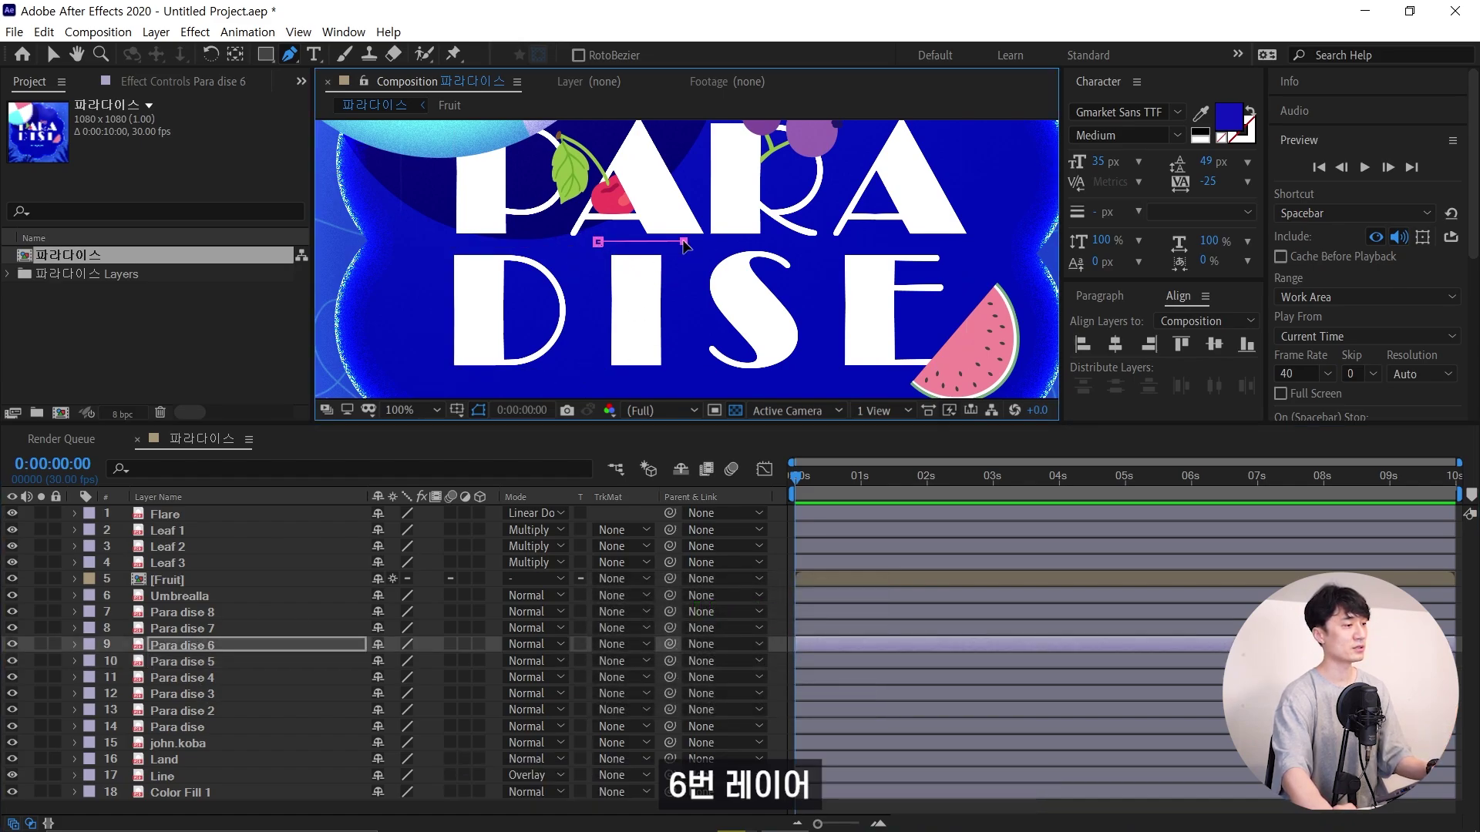
left_click(676, 376)
left_click(599, 243)
Mask the S on Para dise 7 and the E on Para dise 8, then select all eight letter layers
left_click(247, 626)
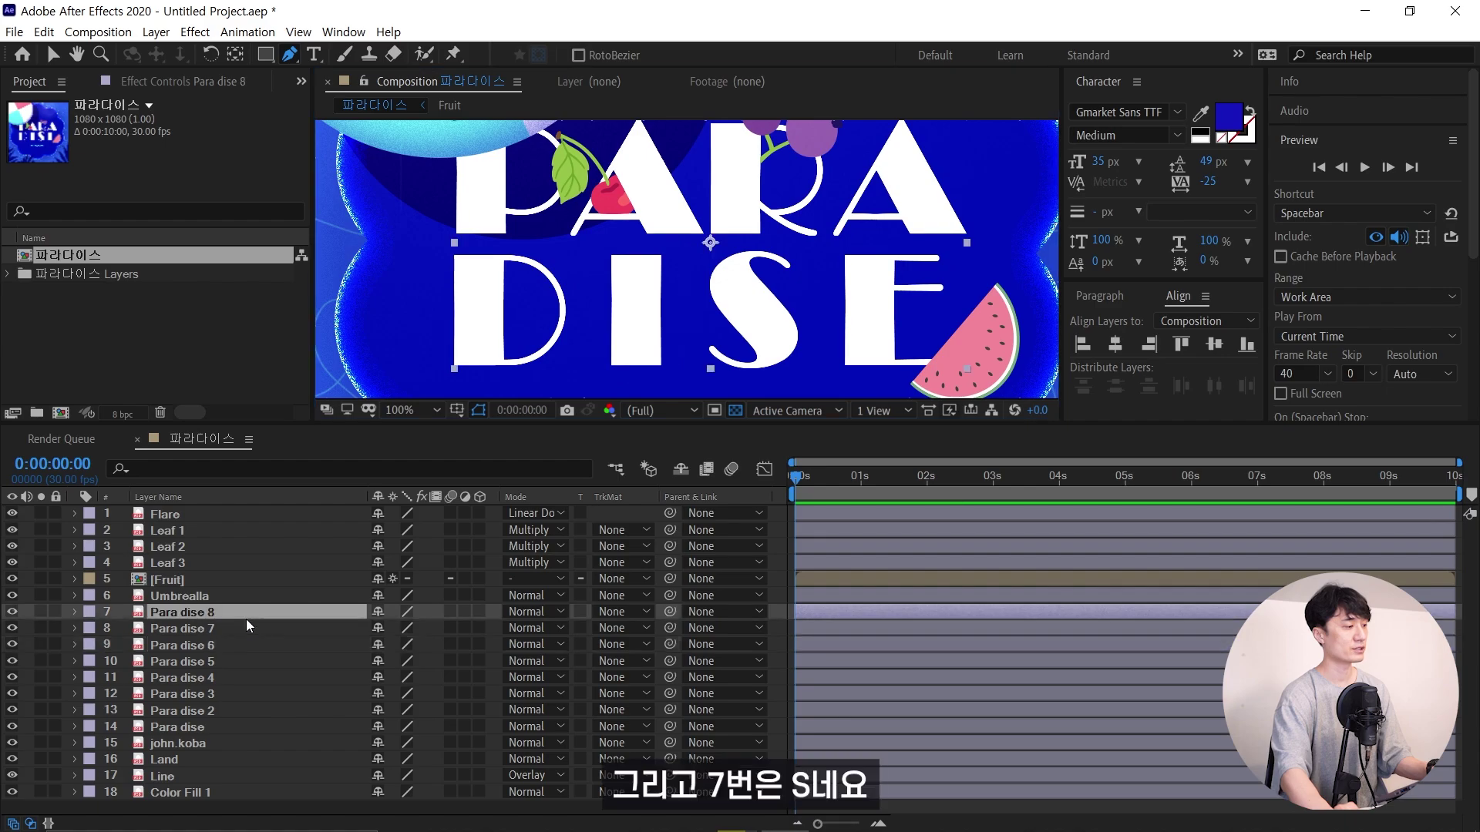
left_click(695, 245)
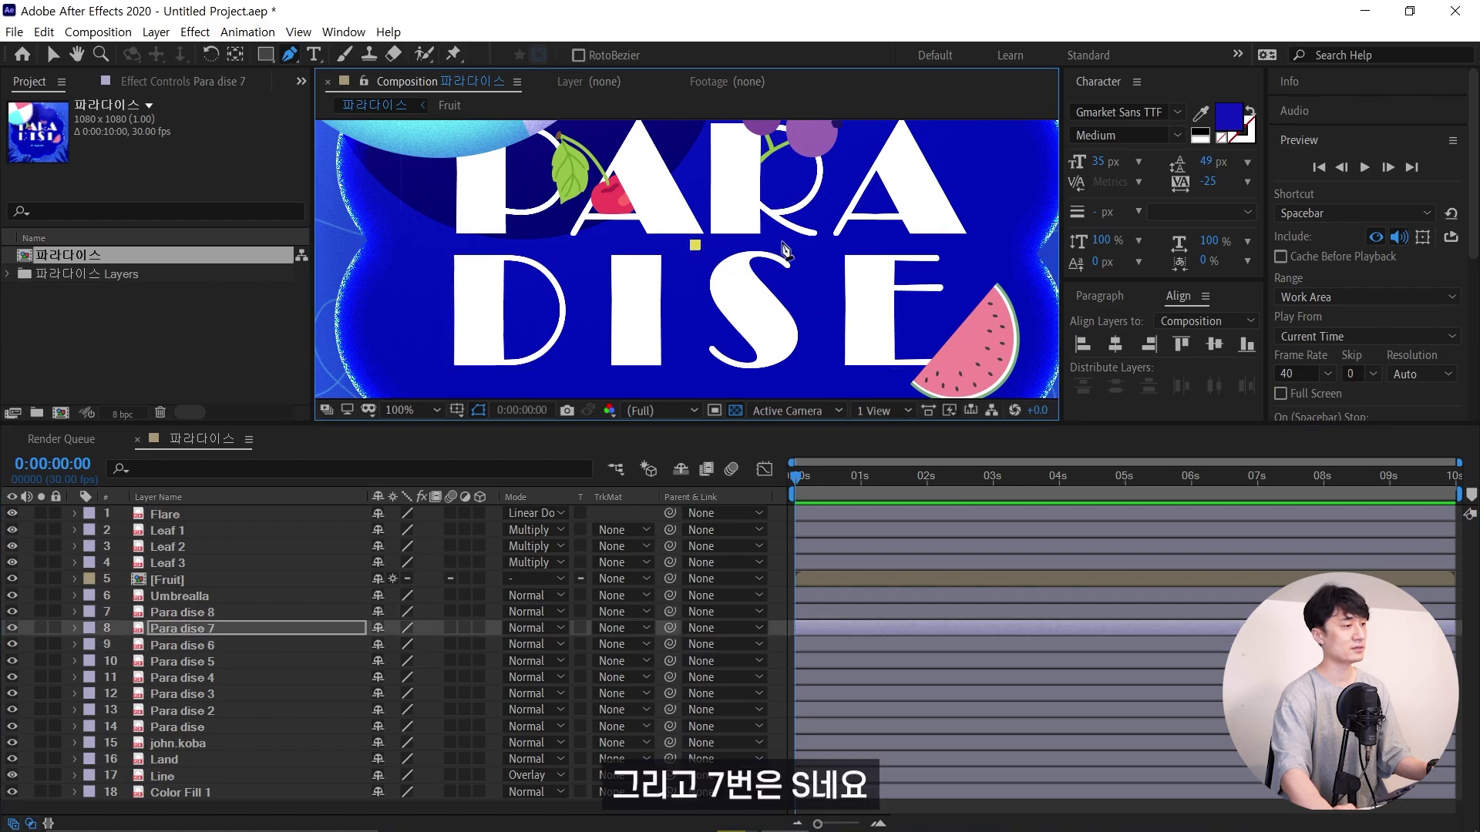
left_click(811, 391)
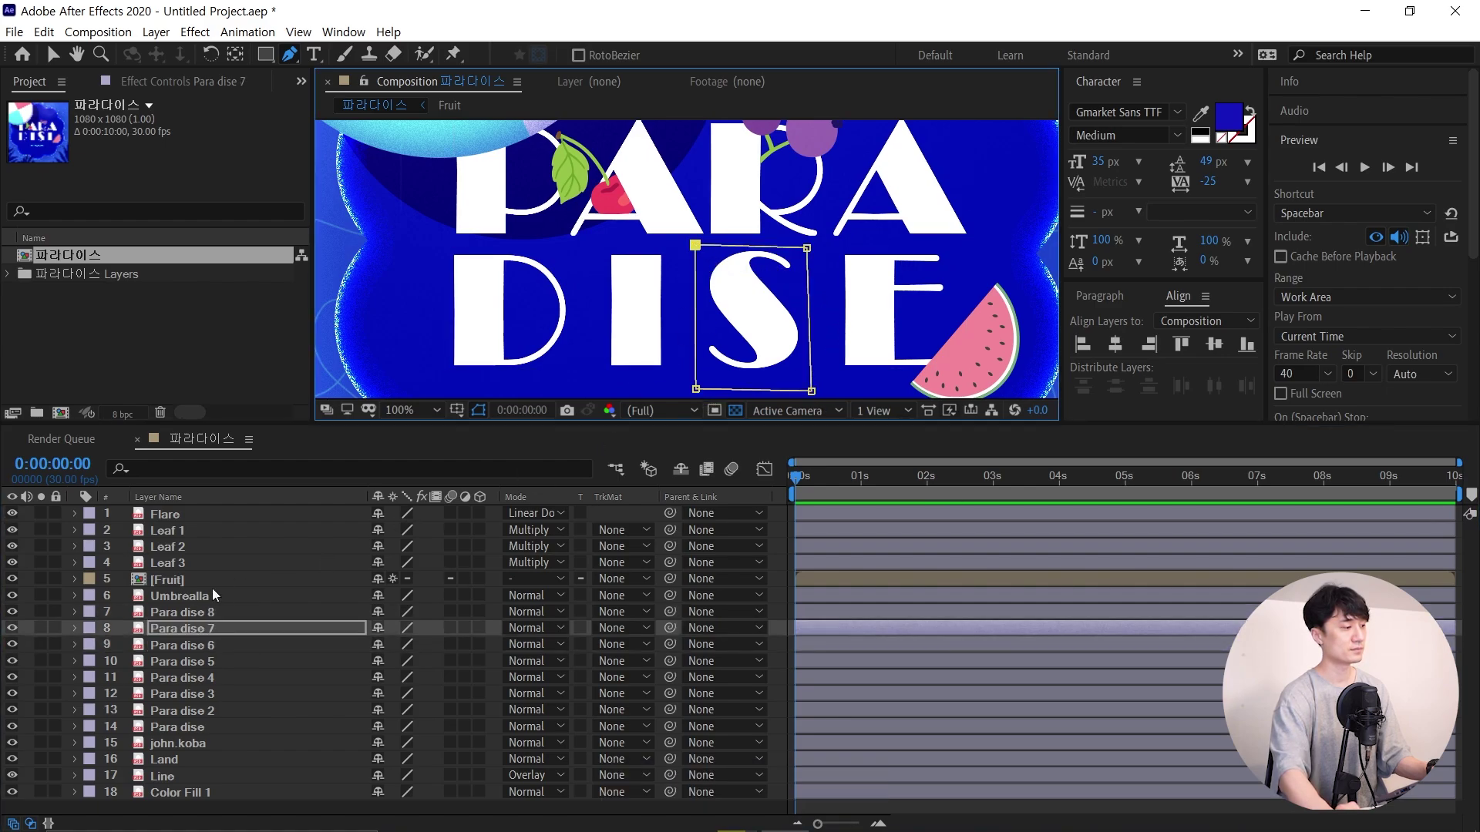
left_click(195, 614)
left_click(832, 239)
left_click(987, 235)
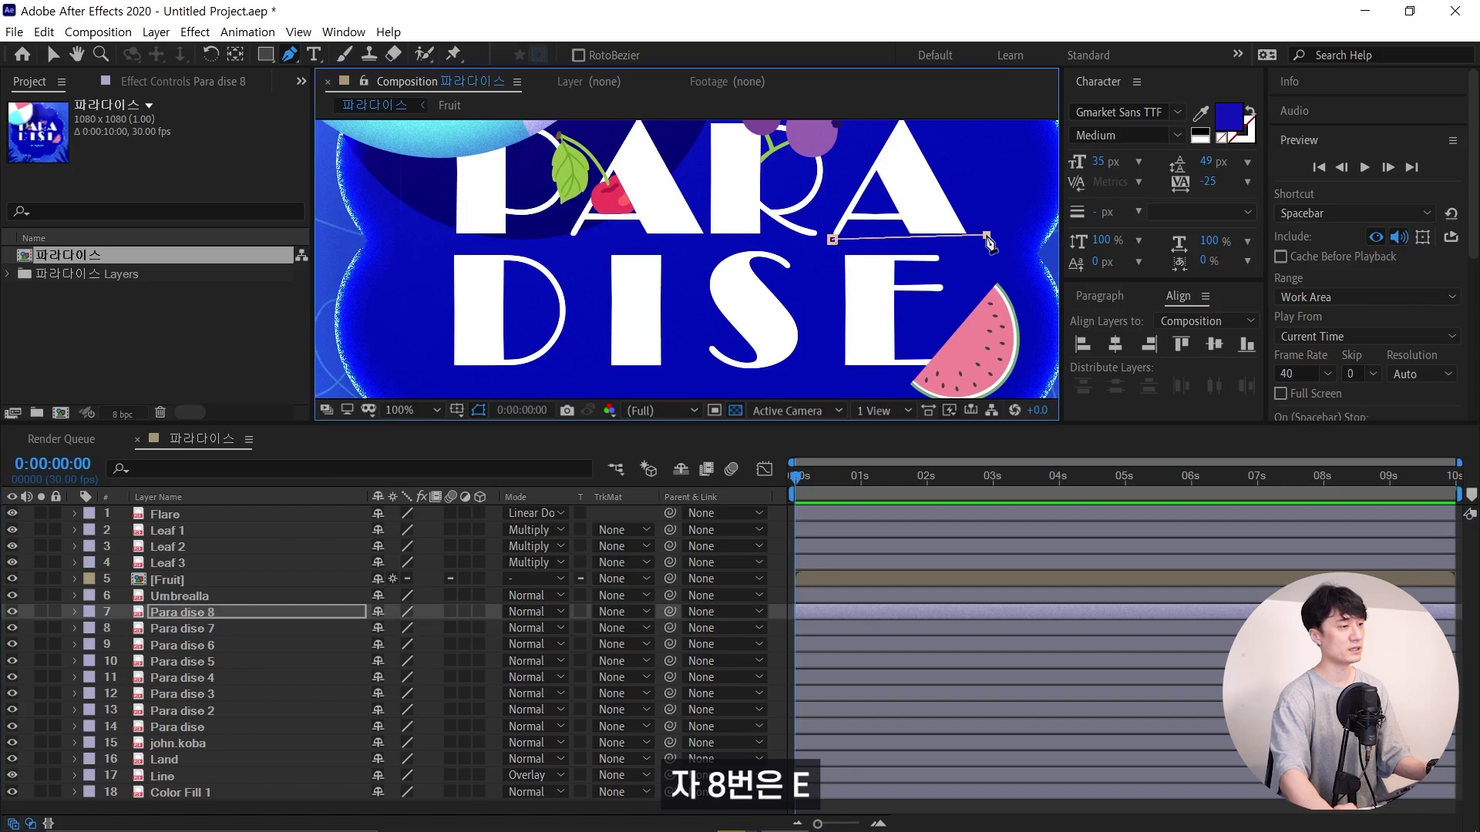
left_click(955, 381)
left_click(829, 377)
left_click(833, 239)
left_click(235, 613)
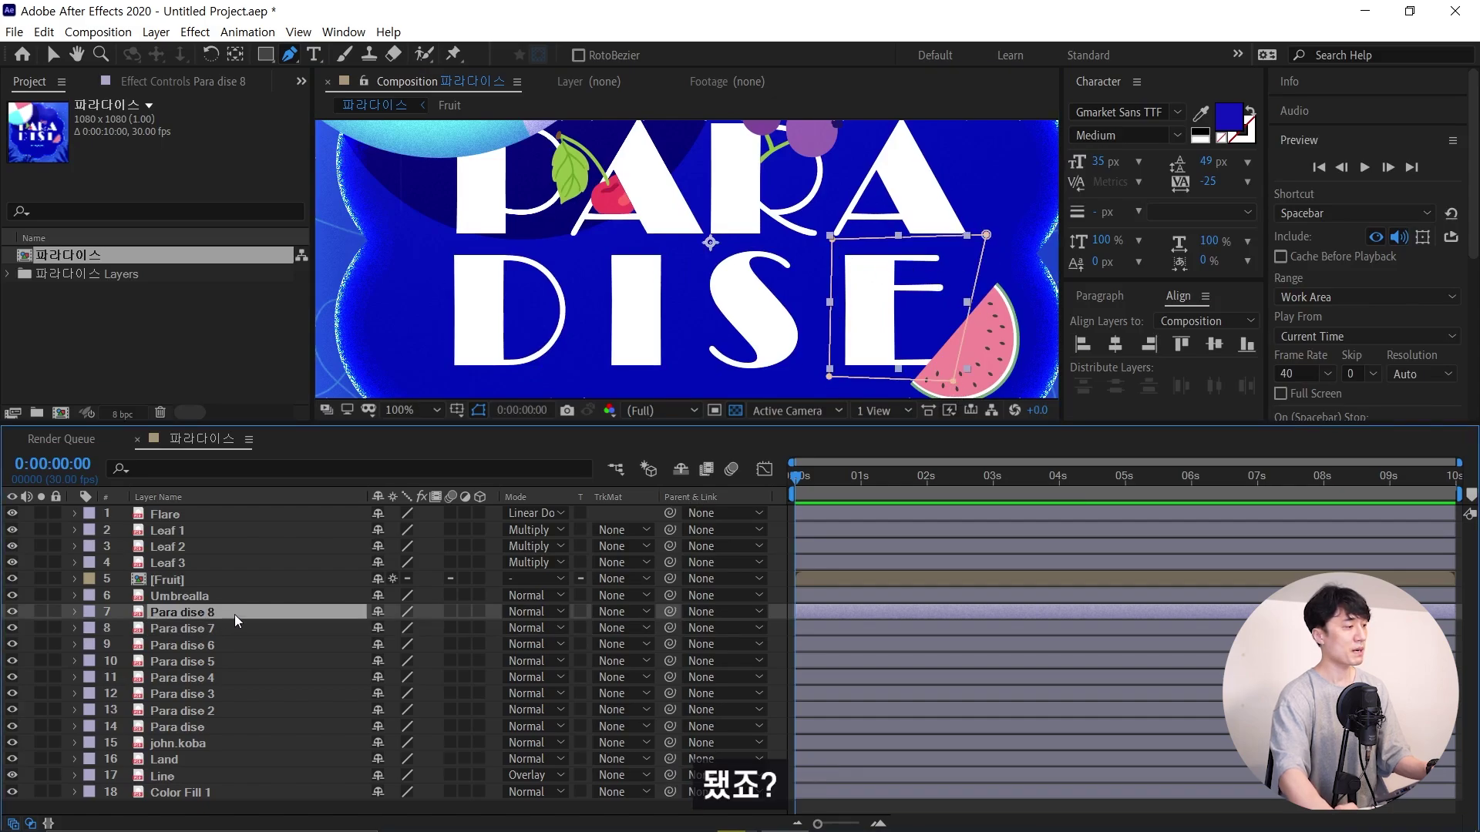
left_click(209, 728, "shift")
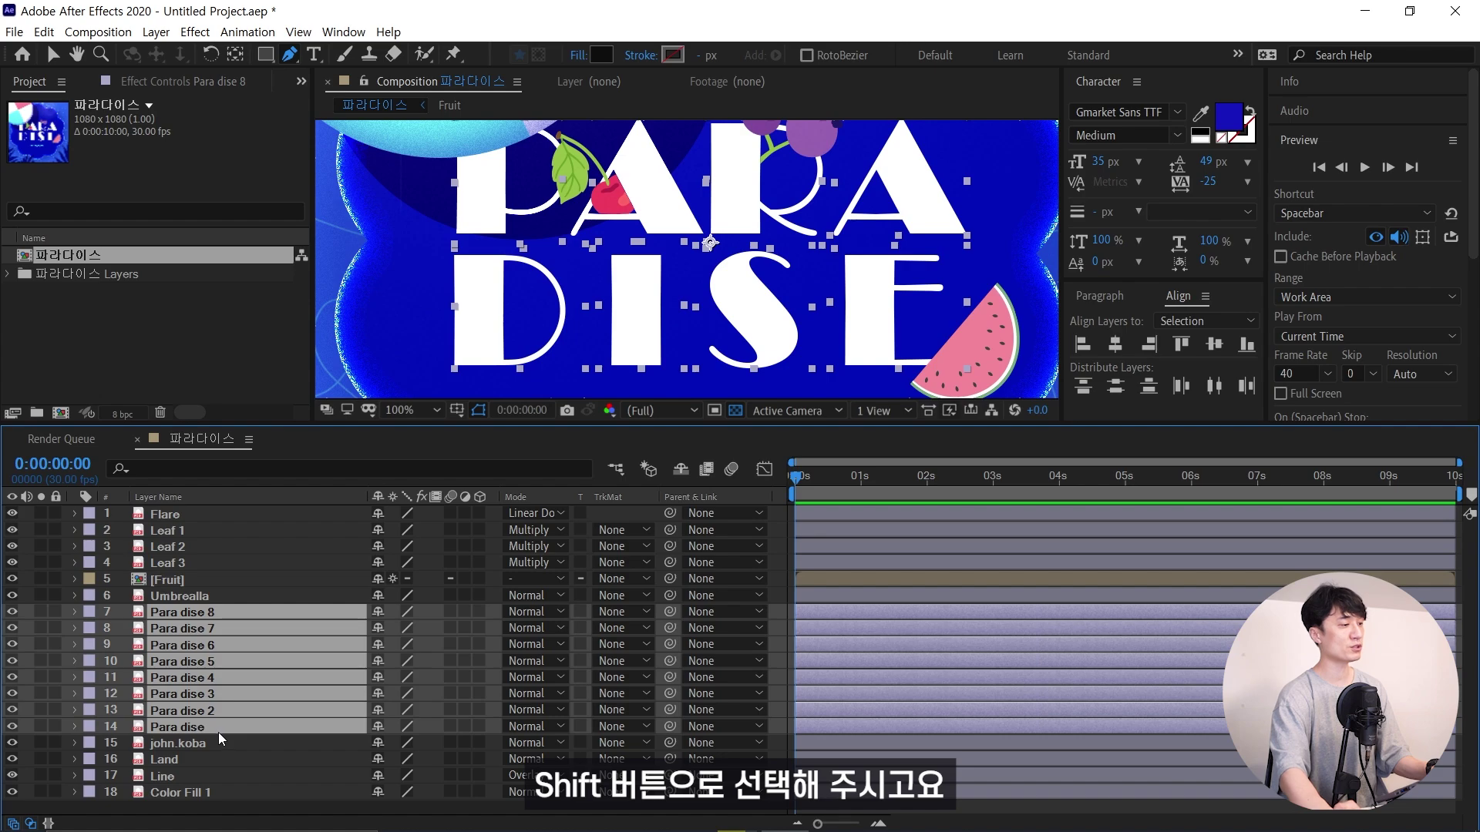
Apply Layer > Transform > Center Anchor Point in Layer Content to the eight letter layers
left_click(164, 32)
mouse_move(262, 230)
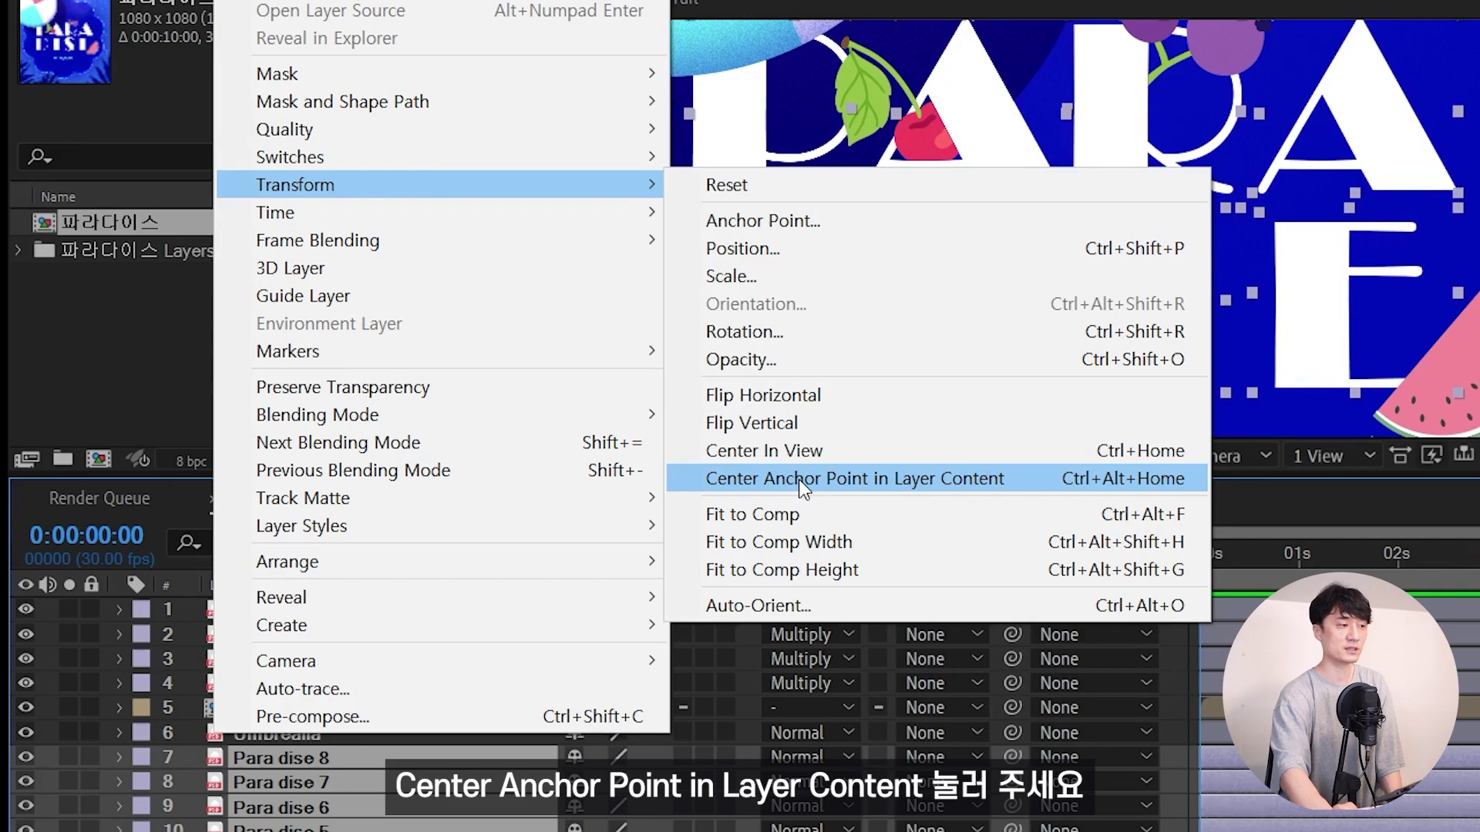
left_click(798, 479)
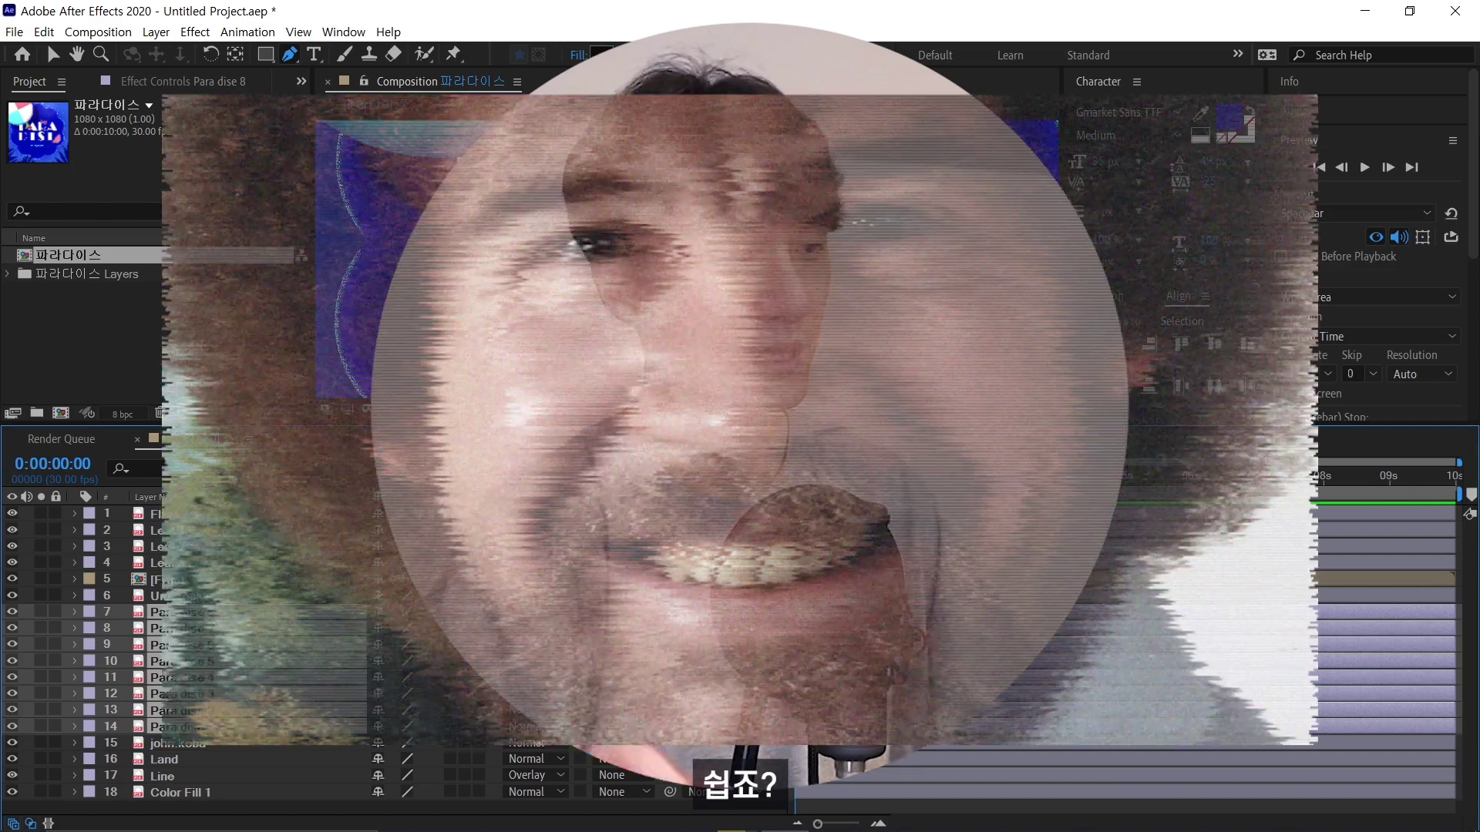
Add Scale keyframes at 0 s and 1 s on all eight letter layers
key("s")
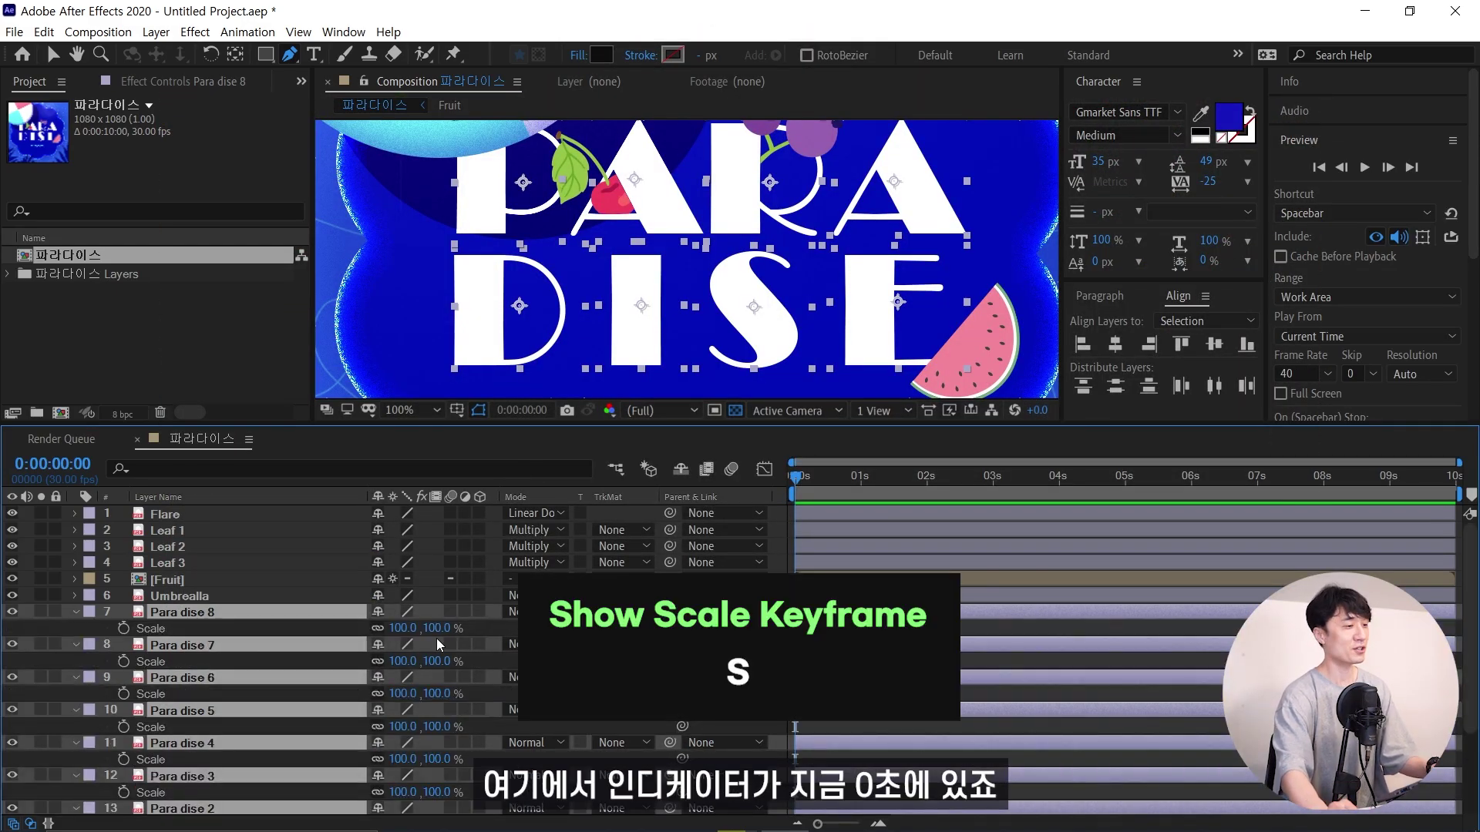
scroll(436, 639, "down", 3)
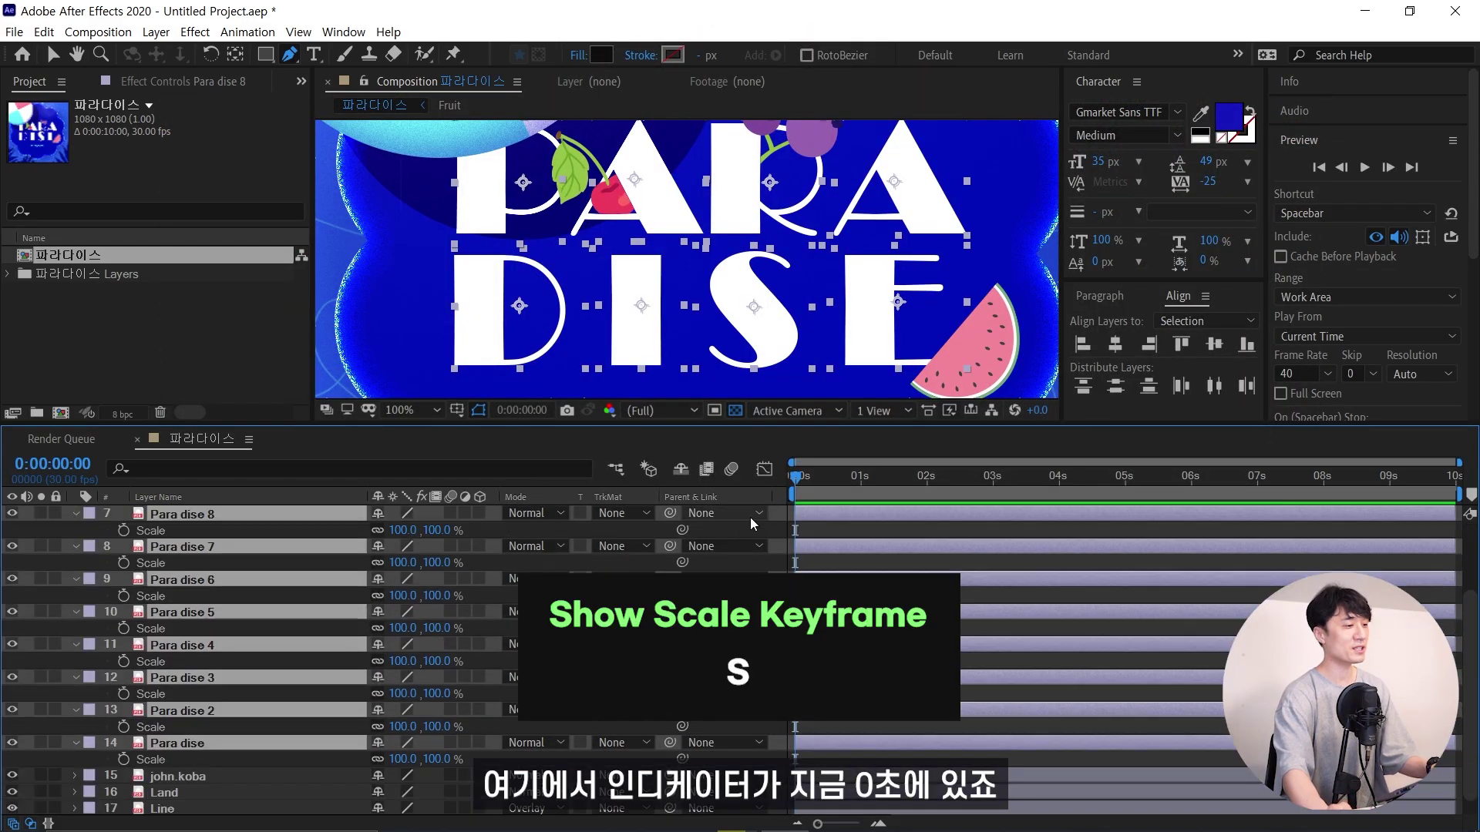
left_click(825, 479)
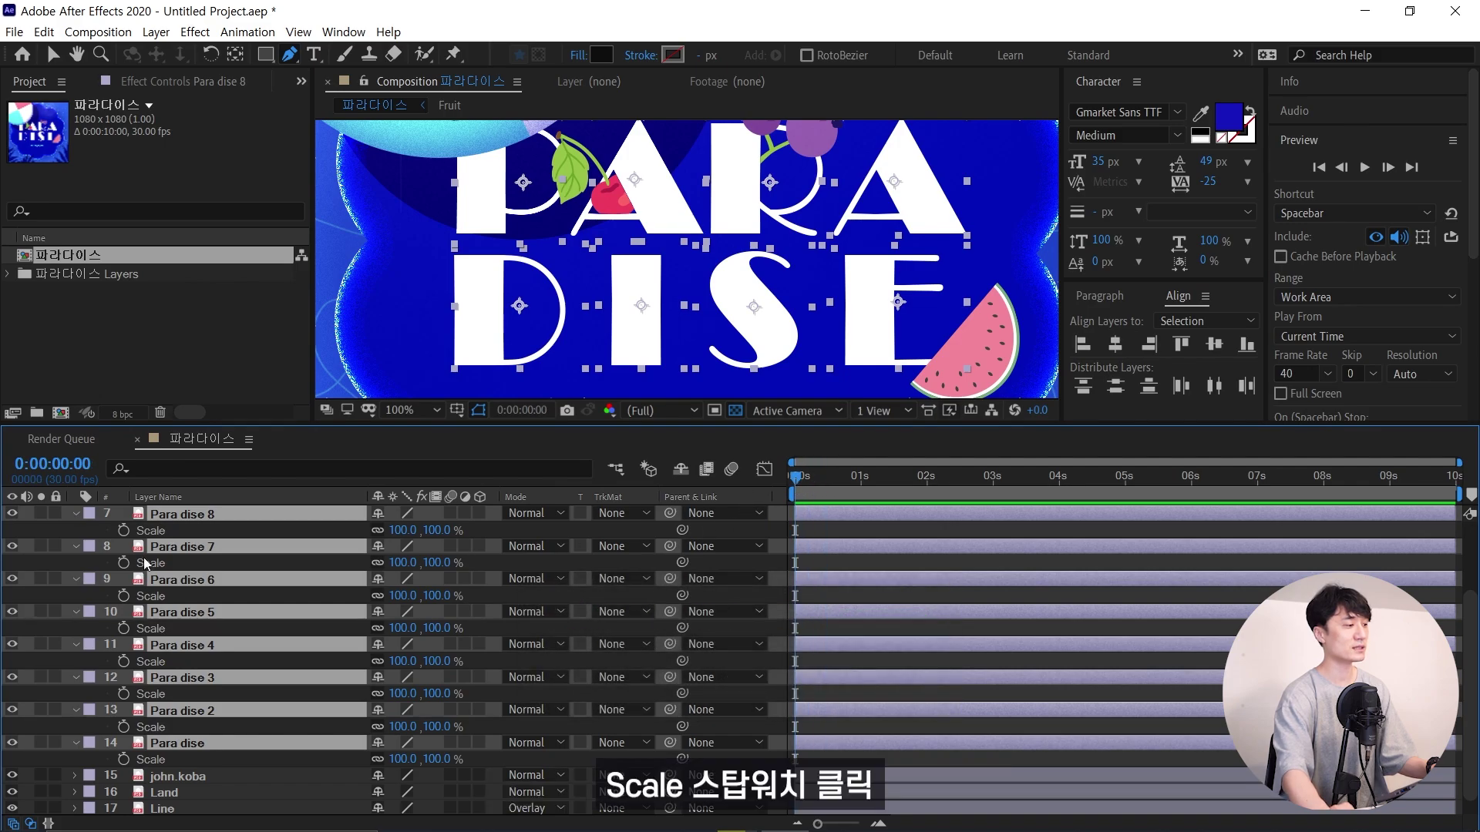
left_click(124, 531)
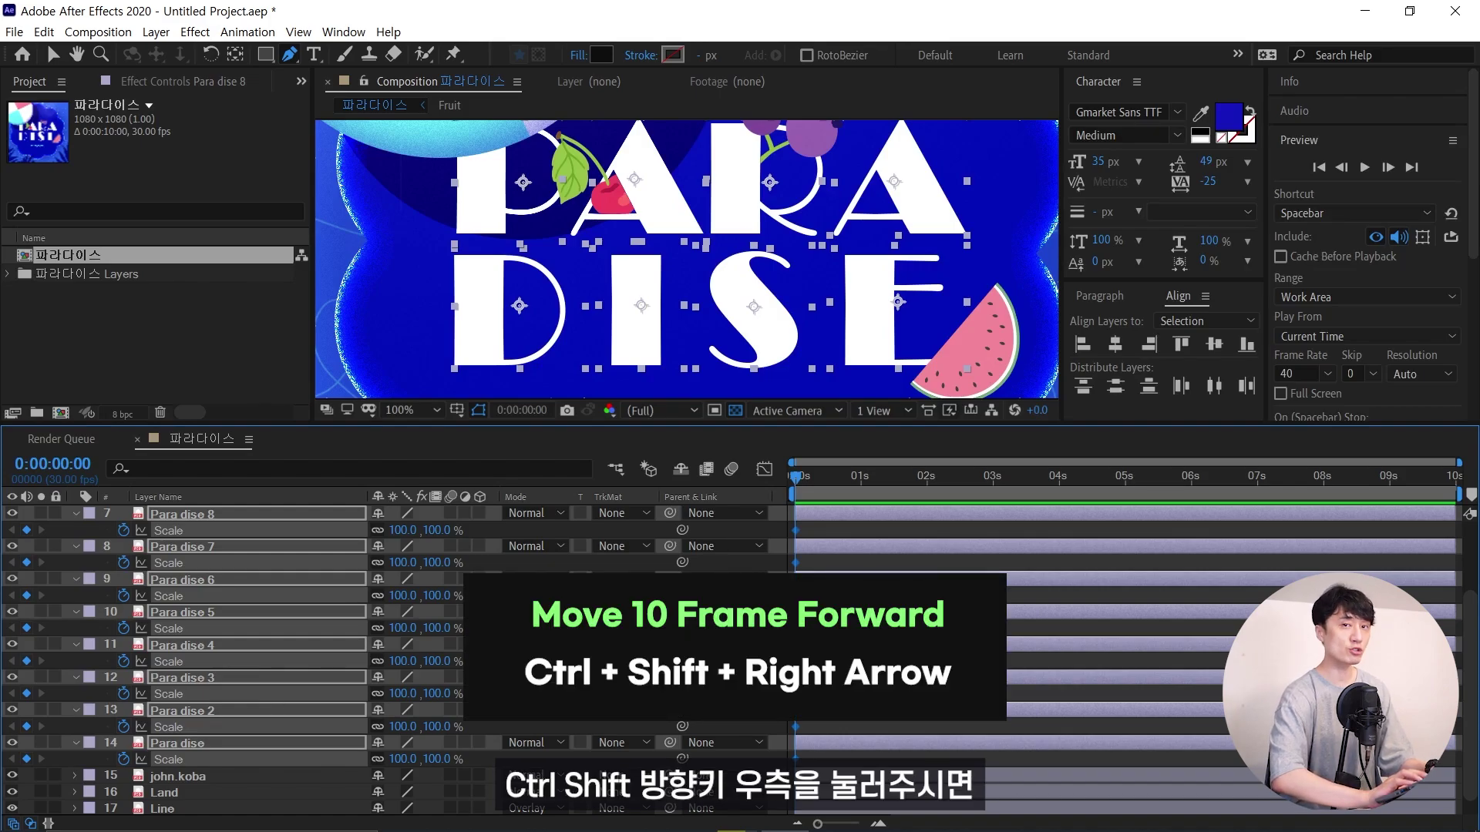
key("ctrl+shift+Right")
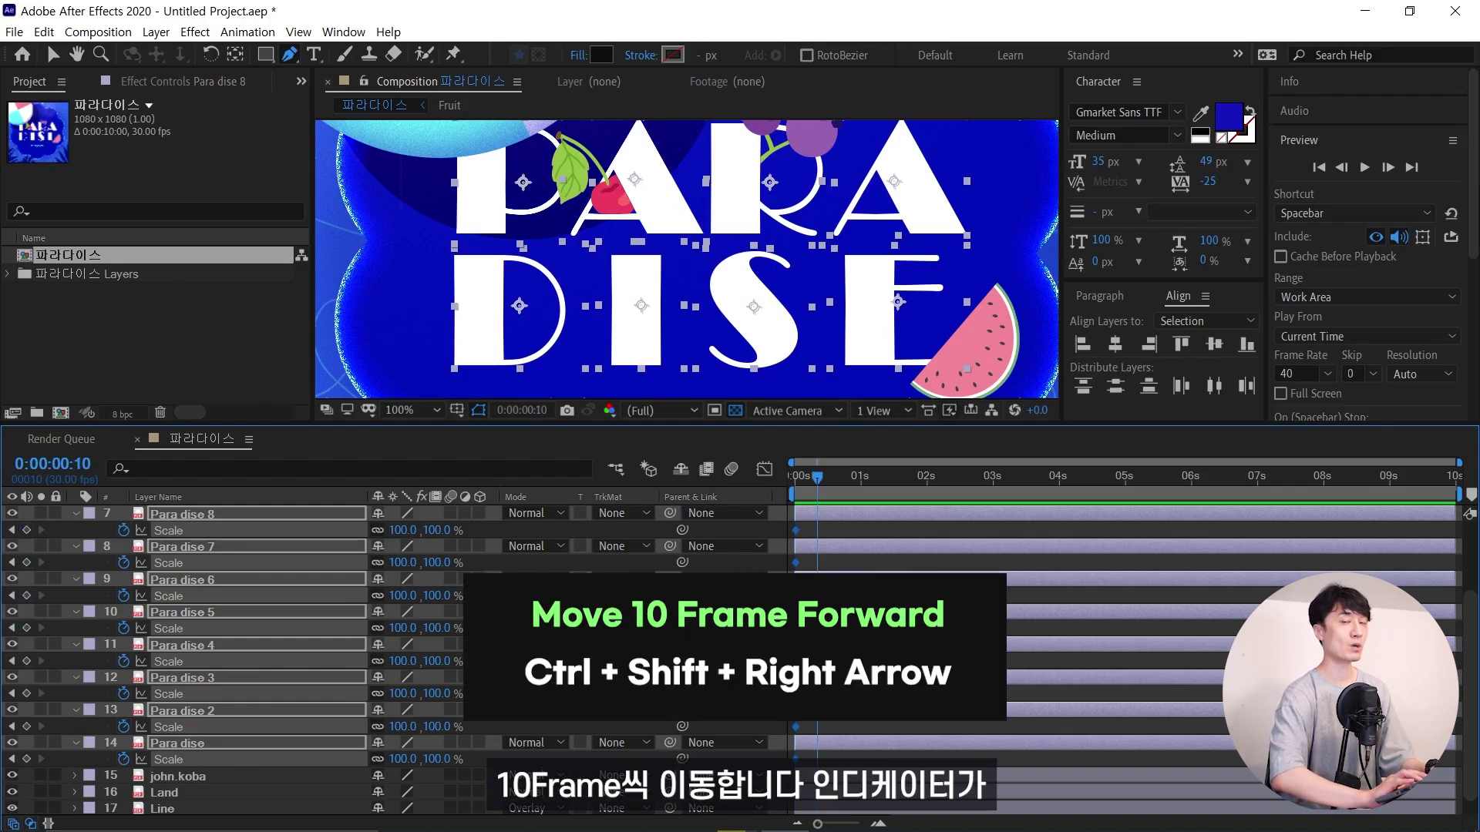
key("ctrl+shift+Right")
key("ctrl+shift+Right")
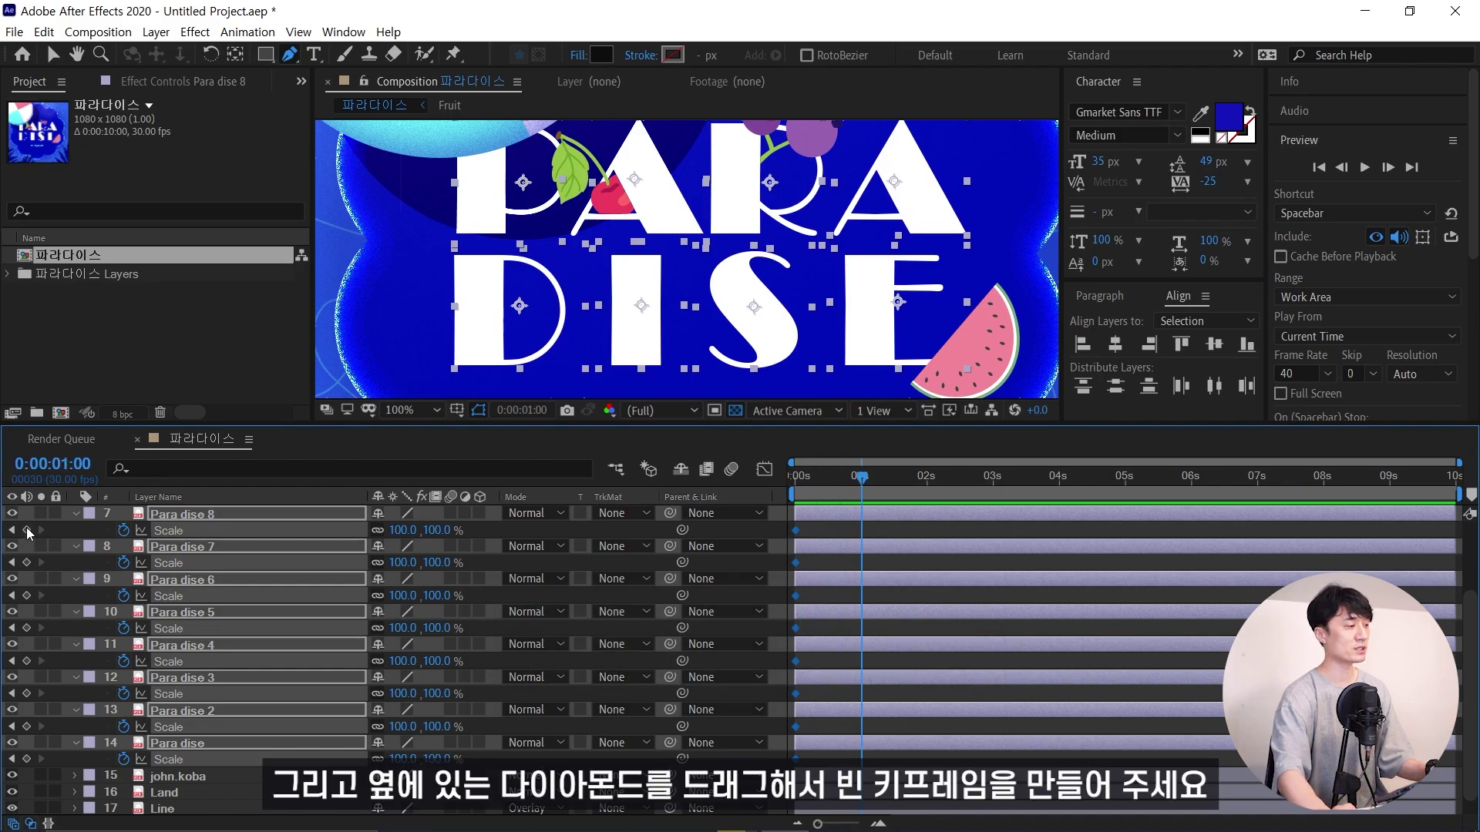
left_click_drag(27, 530, 27, 759)
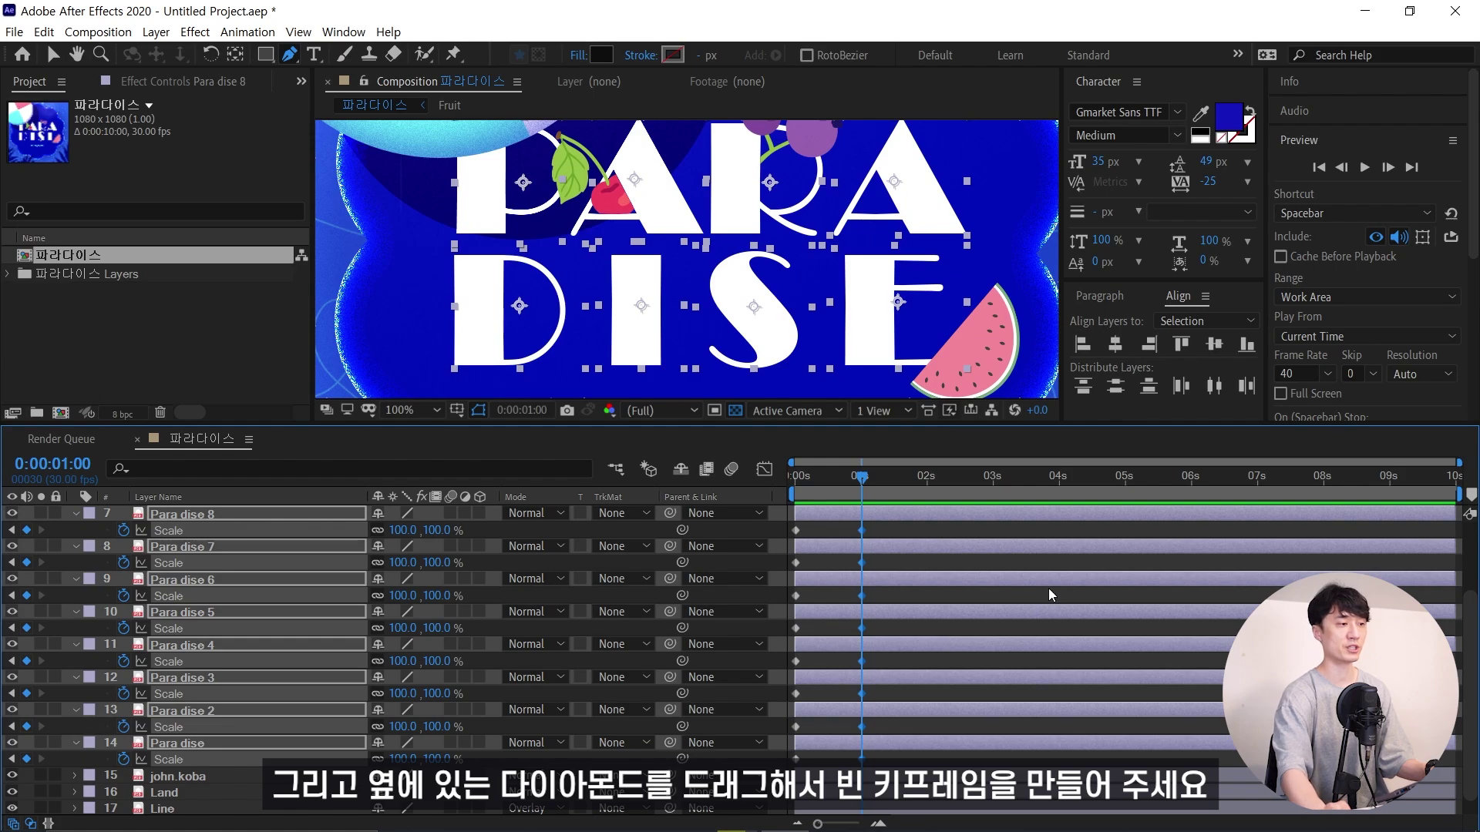
Set the letters' Scale at 0 s to 0% and preview them growing in
key("space")
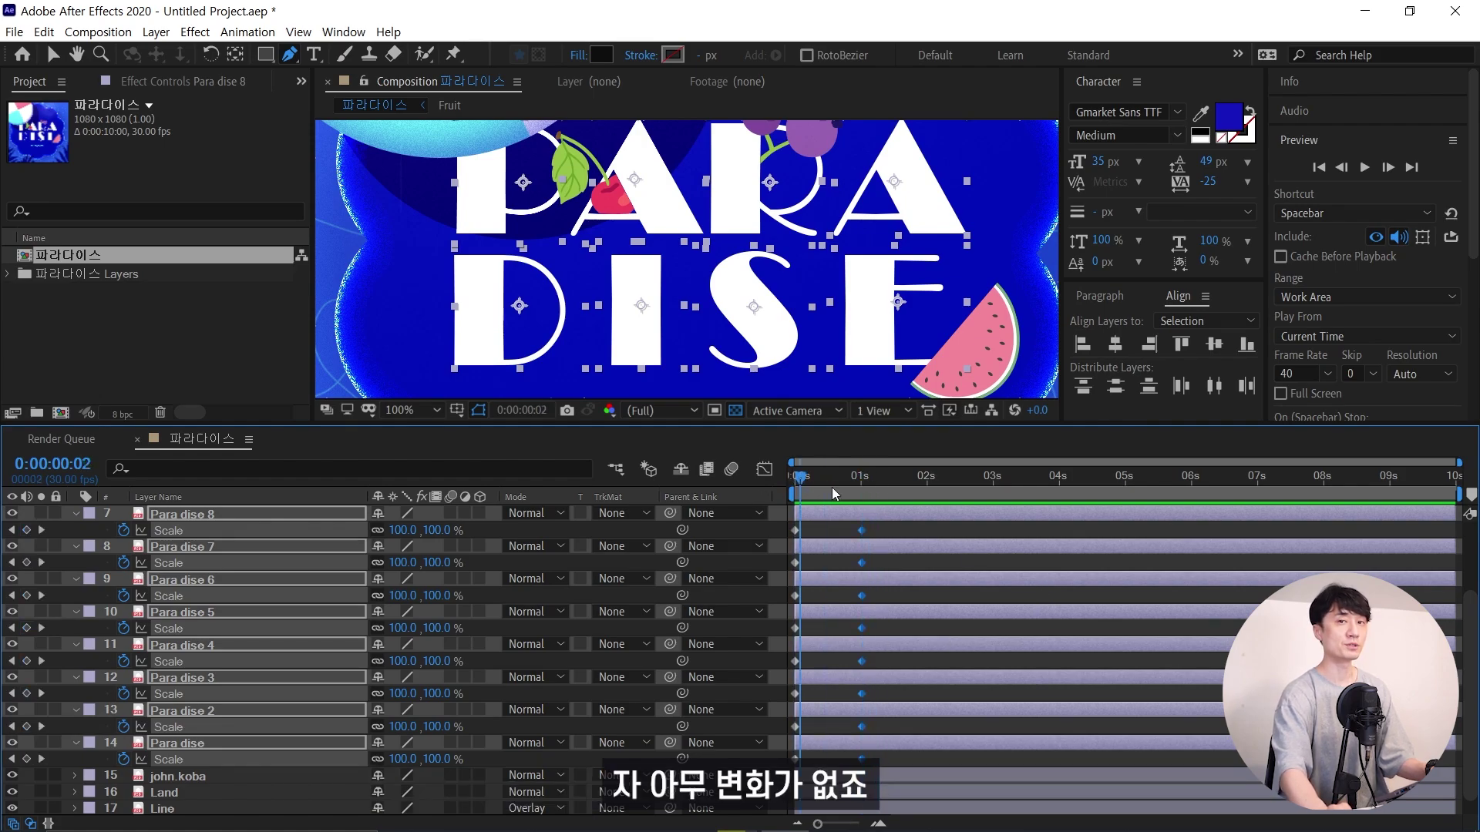
key("Home")
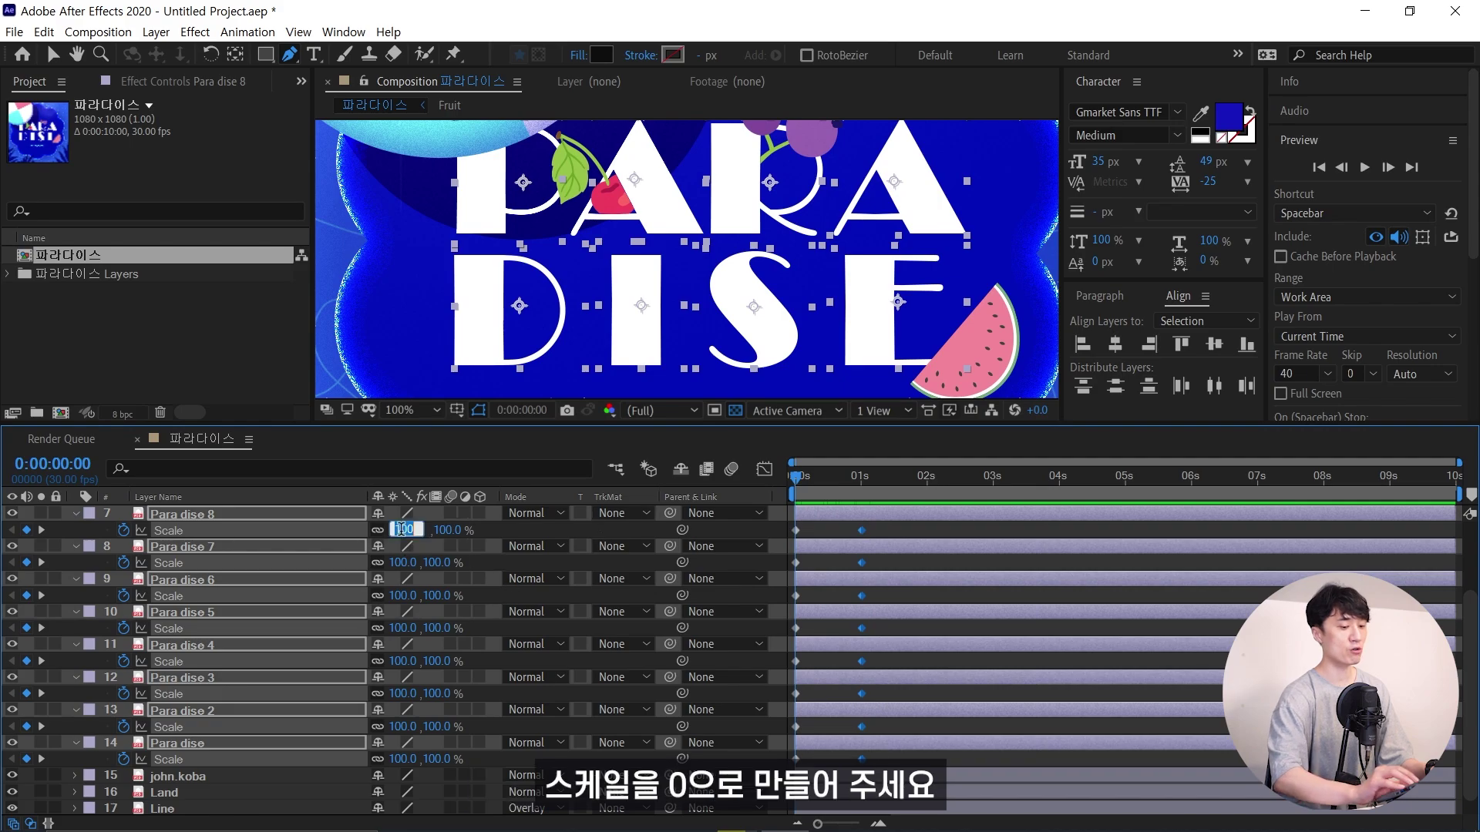
type("0")
key("Return")
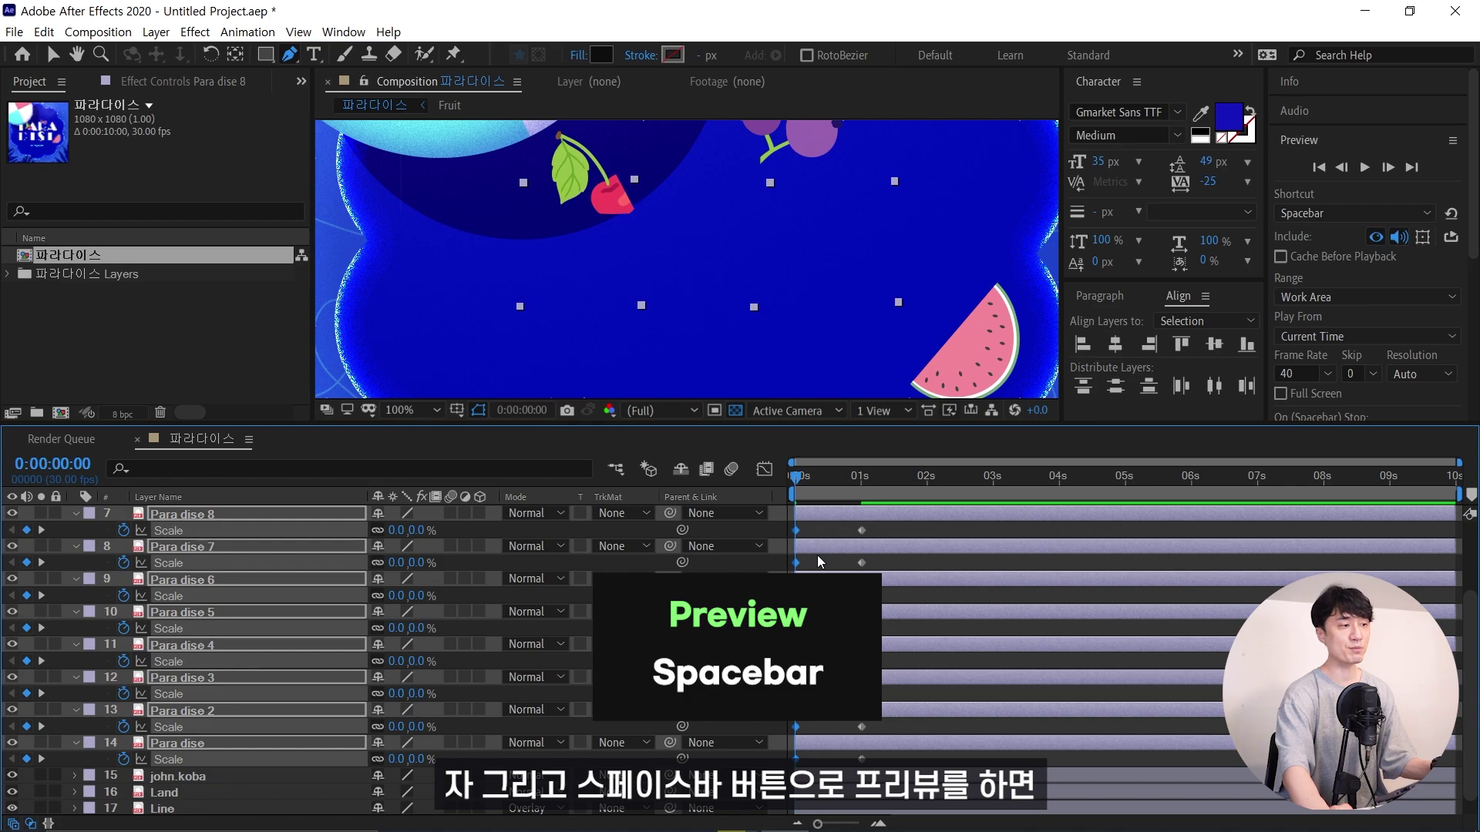
key("space")
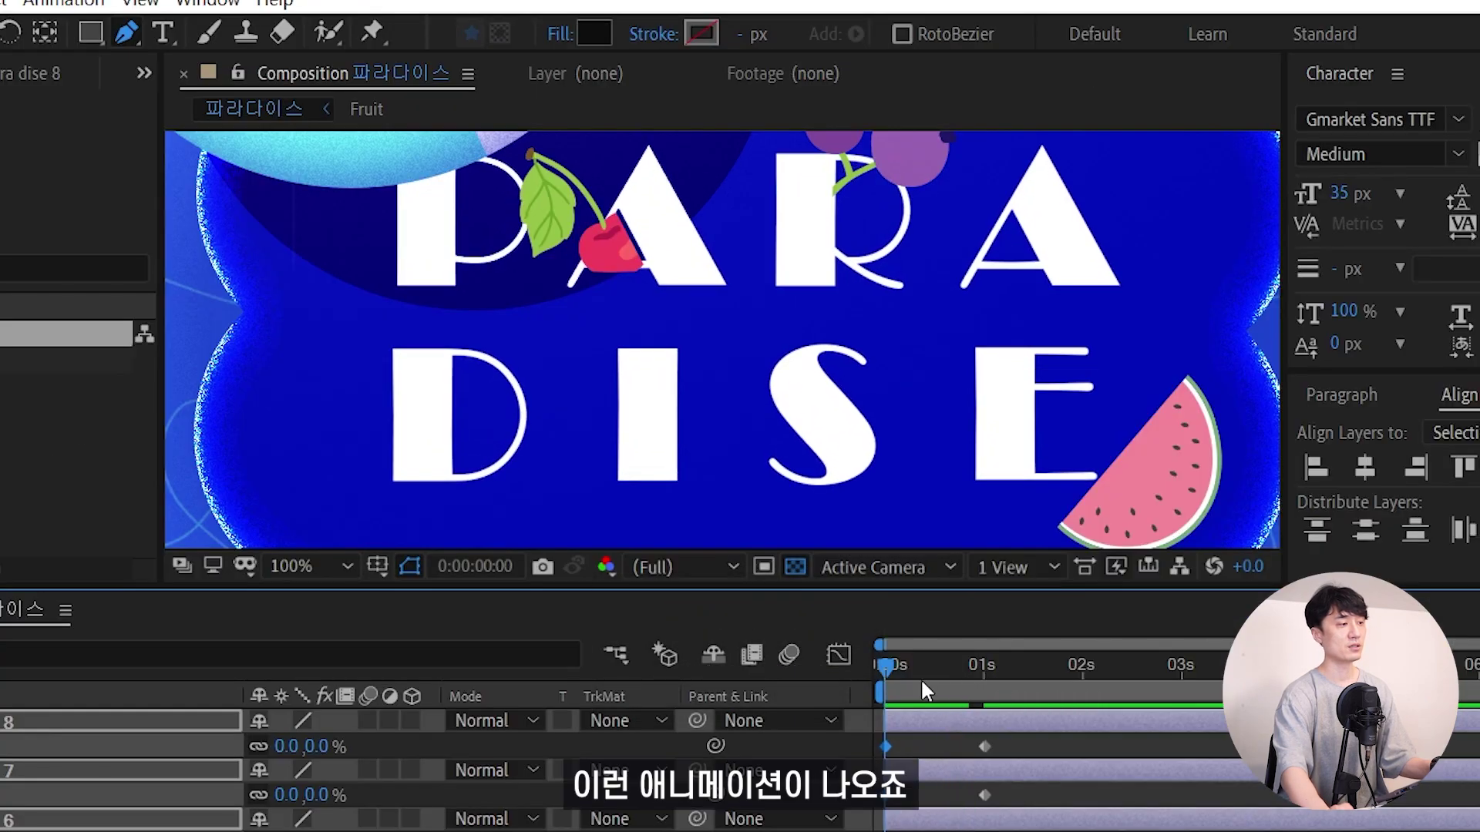
key("space")
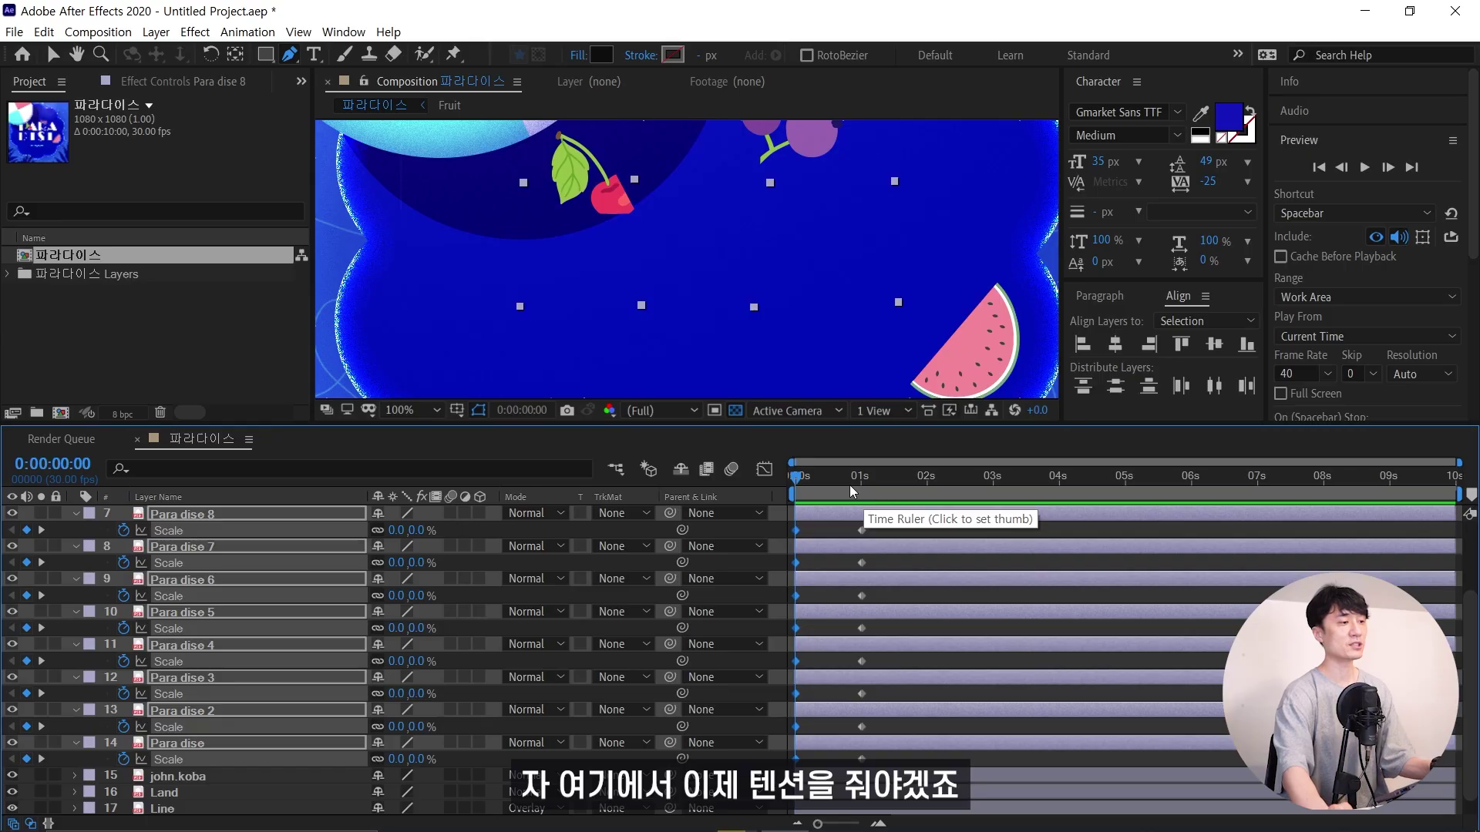
mouse_move(850, 486)
left_mouse_down()
mouse_move(835, 487)
mouse_move(881, 728)
left_mouse_up()
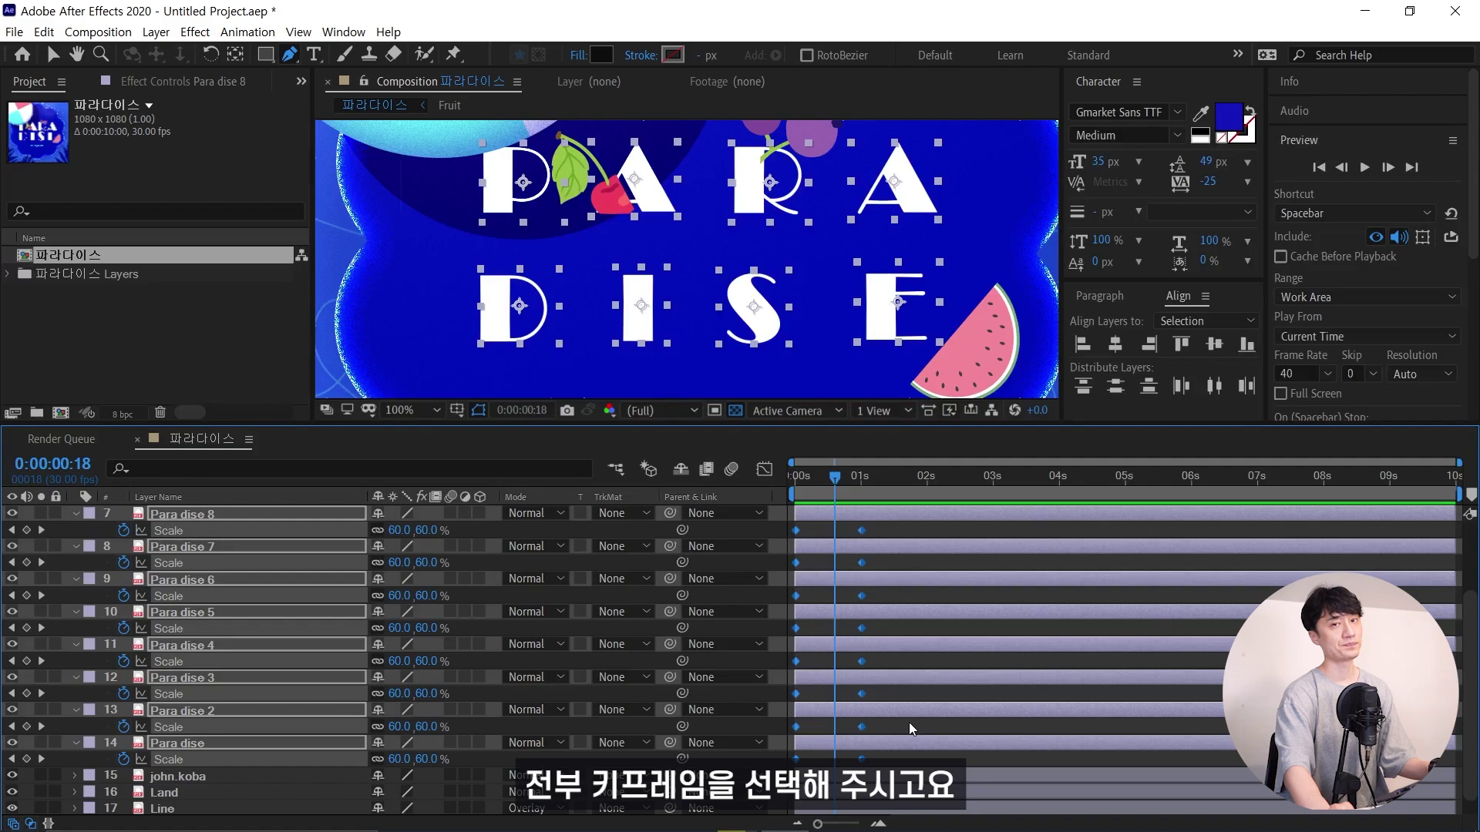
Set the 16 Scale keyframes' incoming and outgoing influence to 90% in Keyframe Velocity
right_click(862, 530)
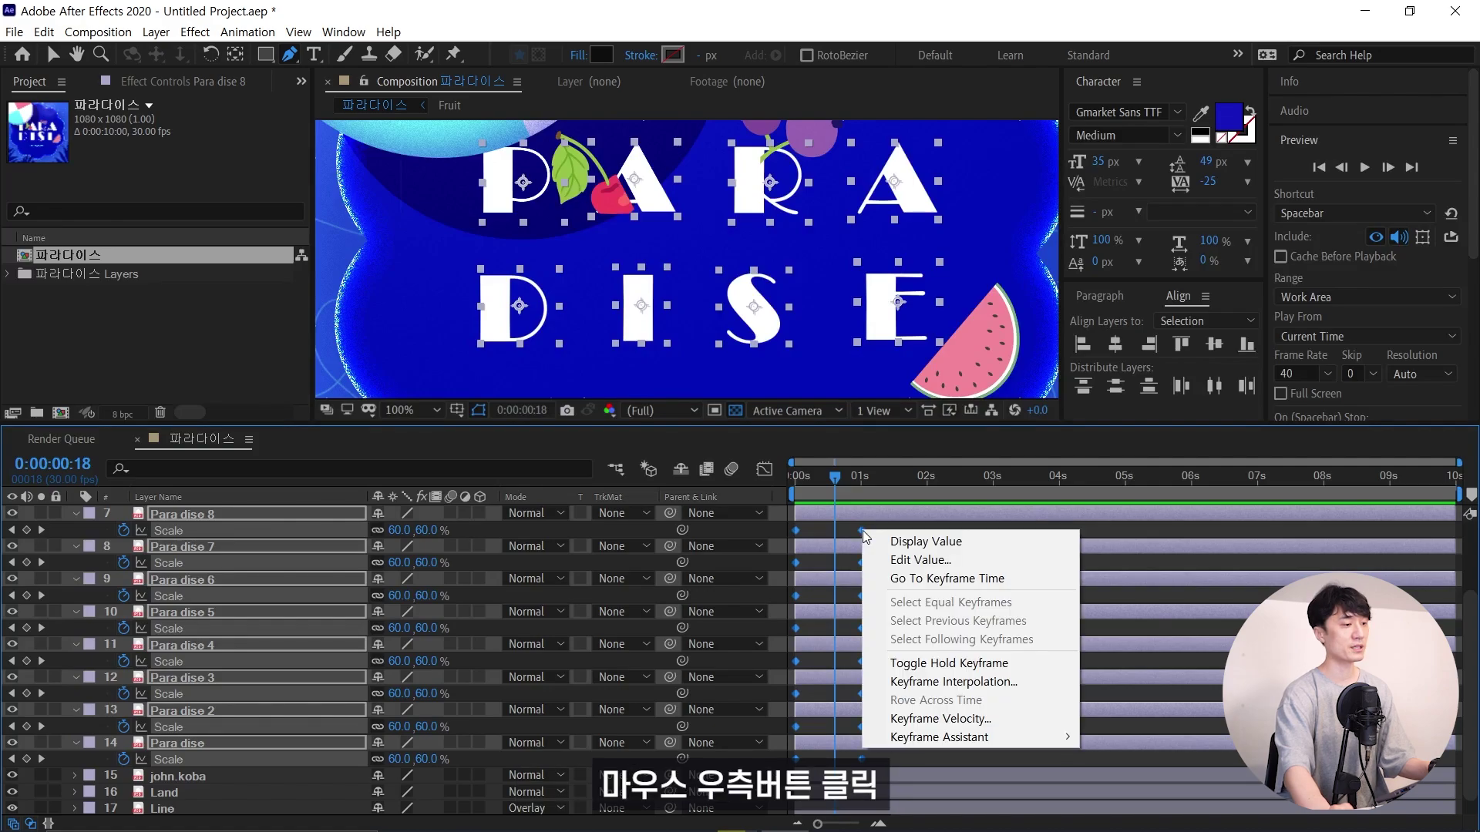
left_click(950, 718)
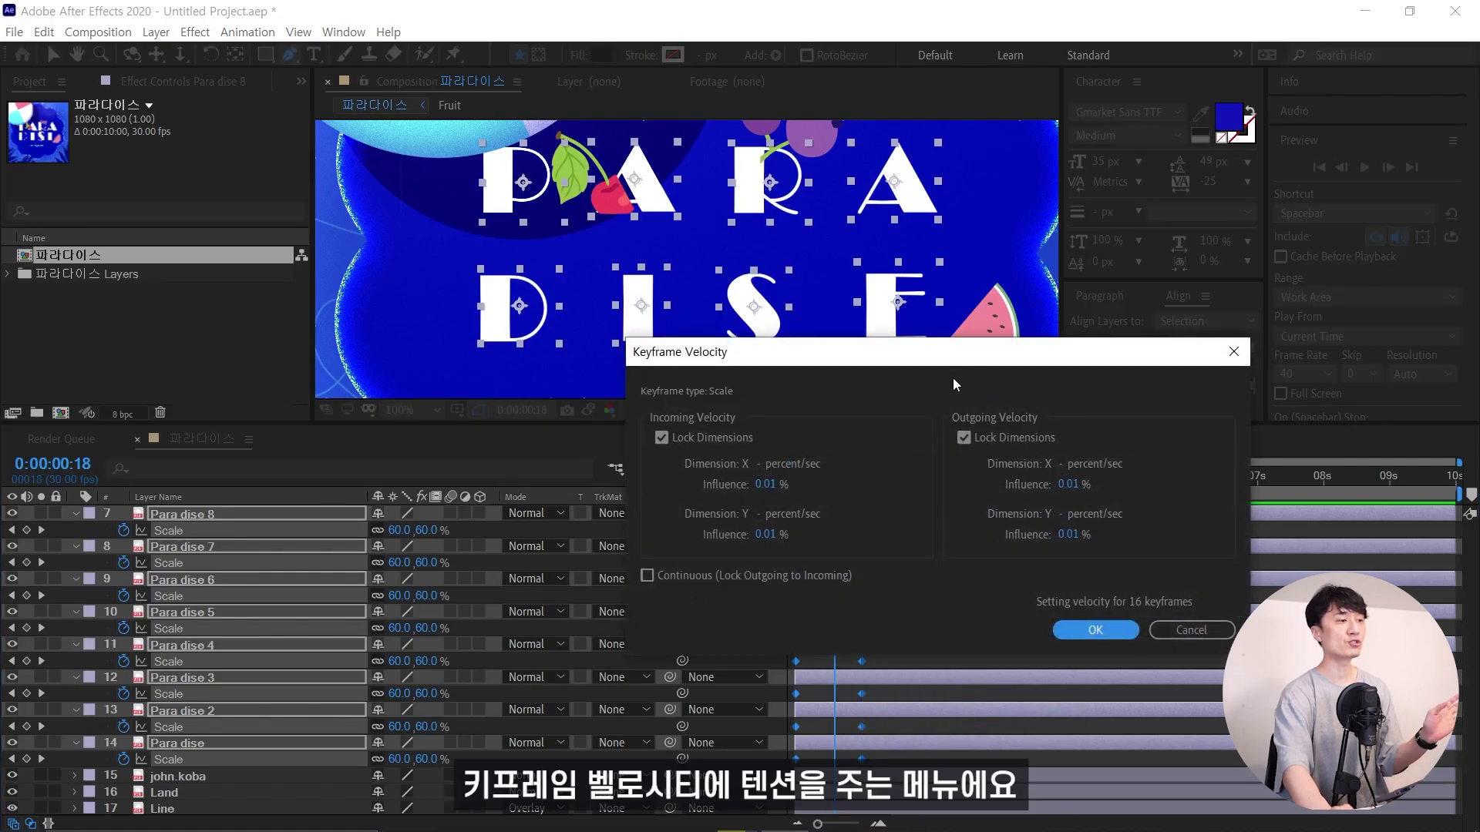
left_click_drag(953, 364, 766, 366)
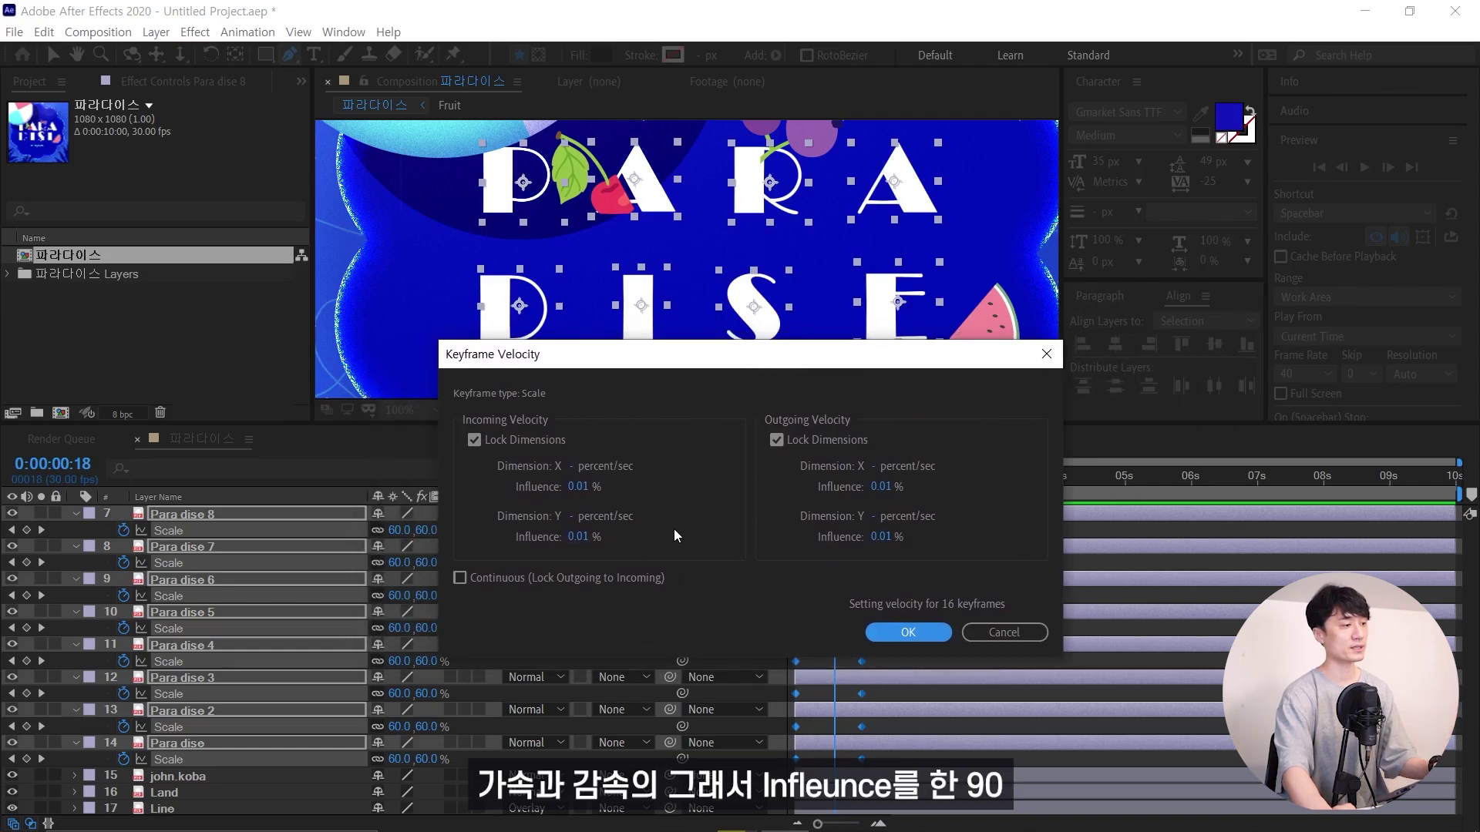
left_click(586, 487)
type("90")
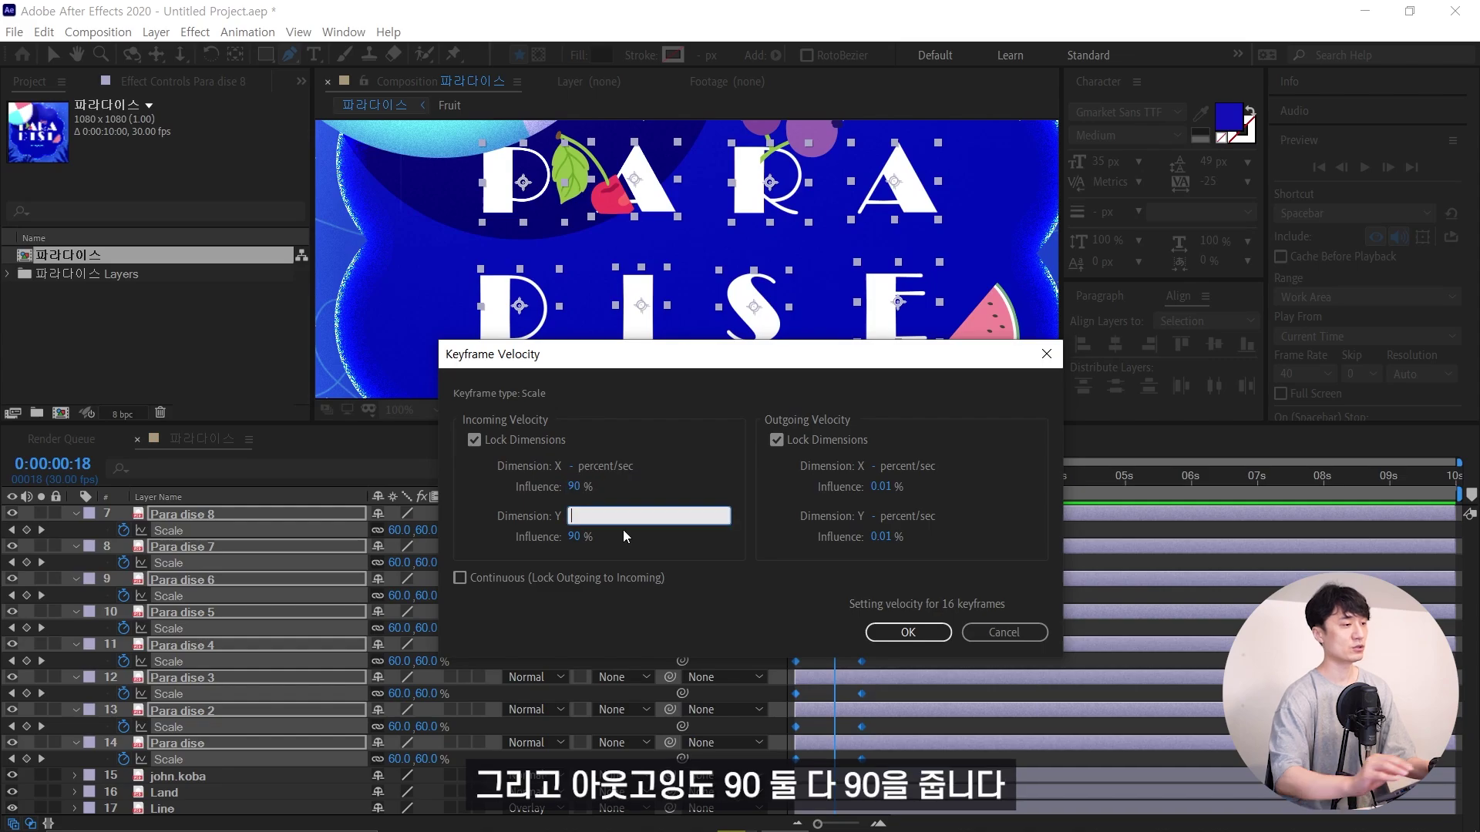
key("Tab")
type("90")
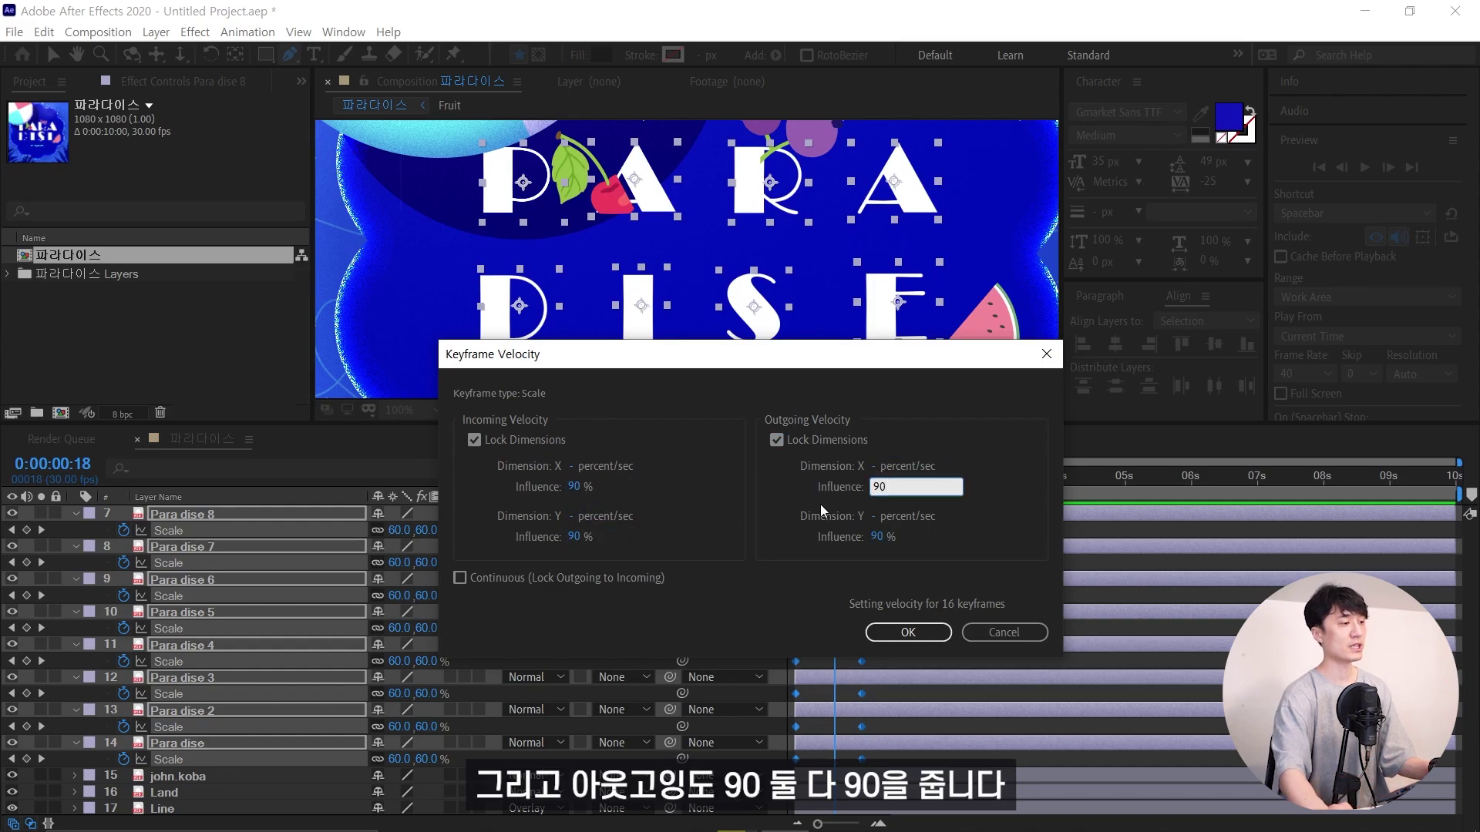
left_click(905, 641)
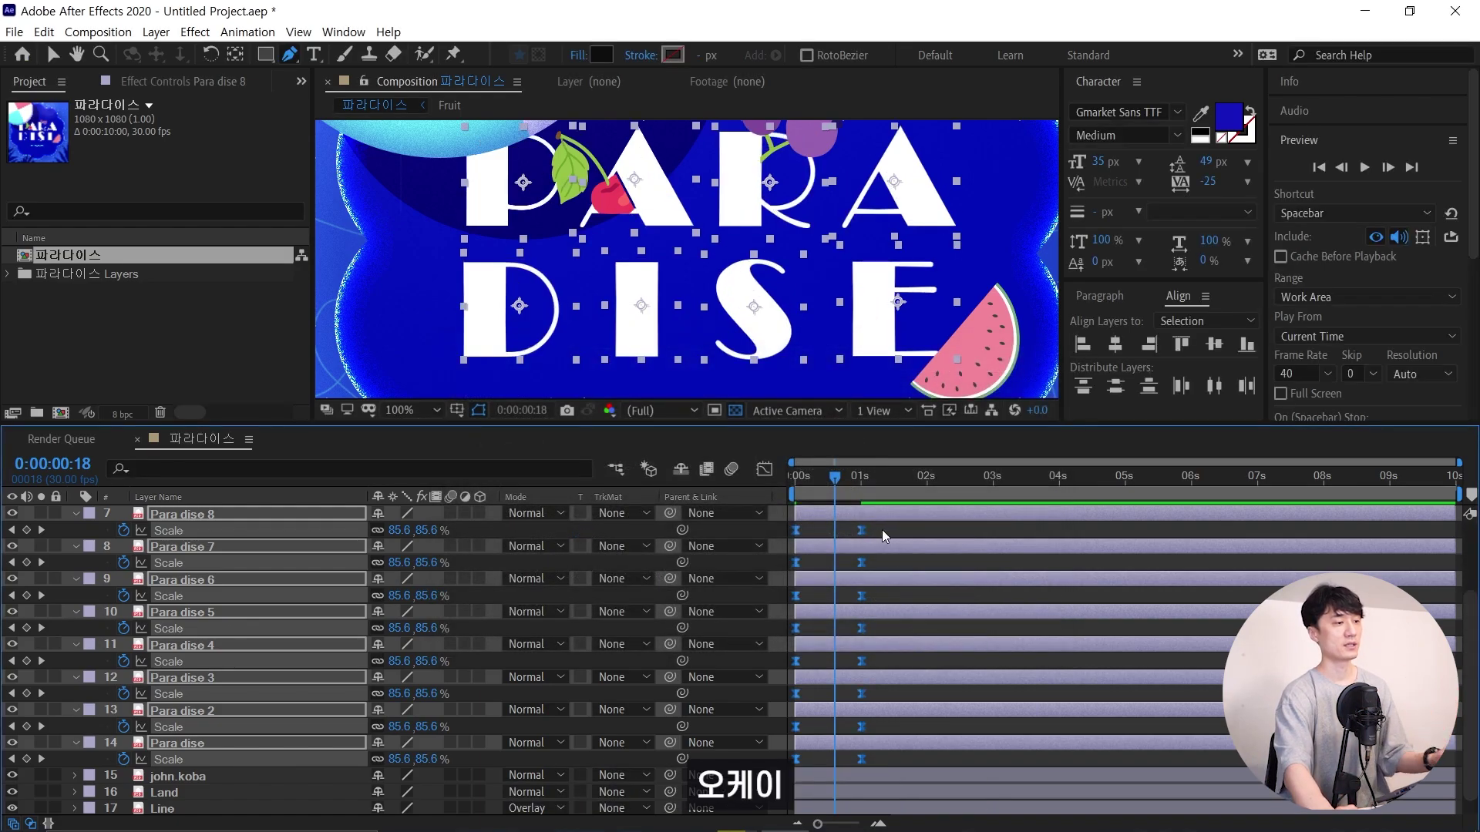
Preview and scrub the staggered letter pop-ins, then fit the whole poster in the viewer
key("Home")
key("space")
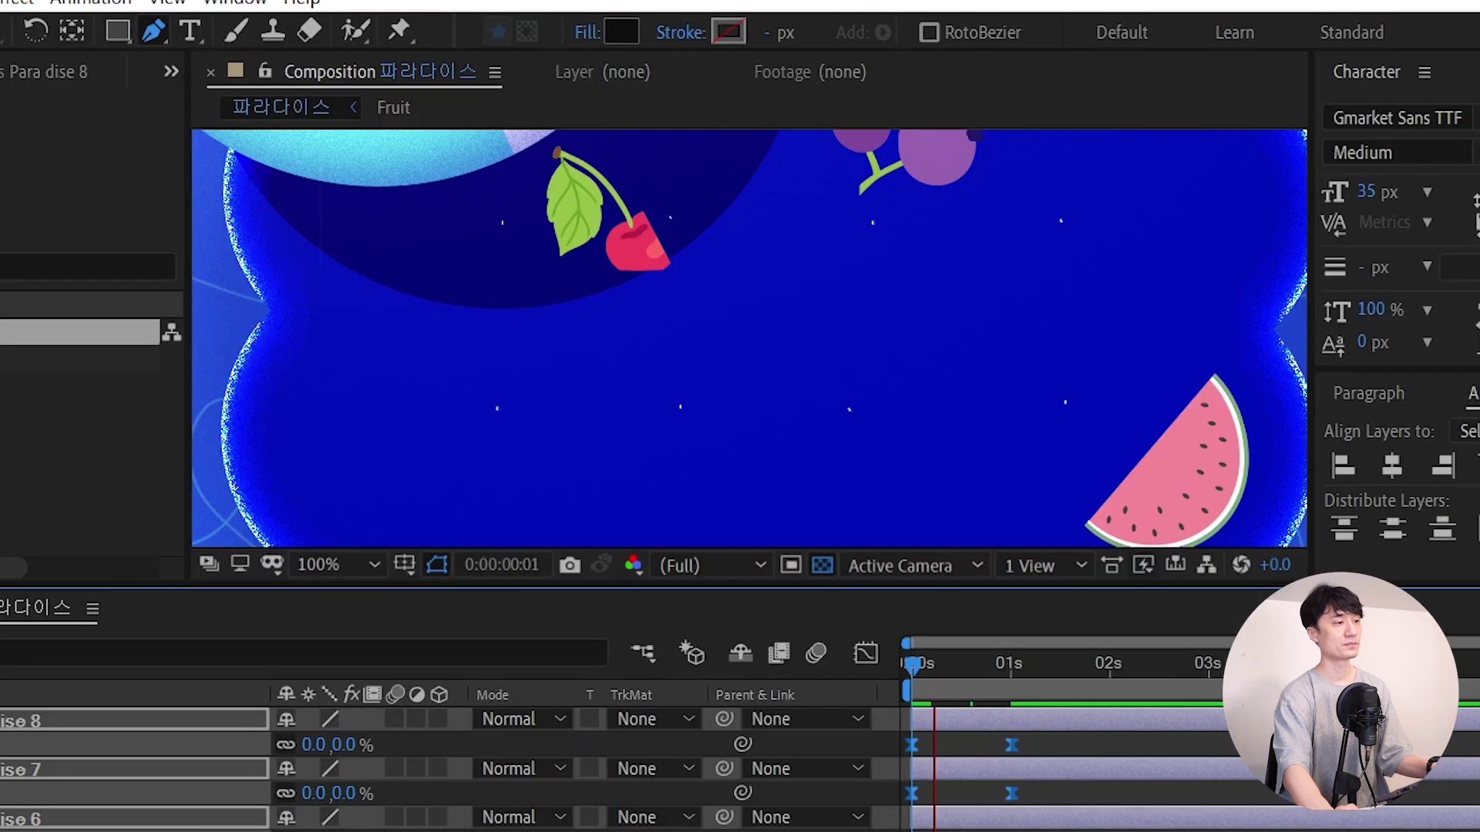
key("space")
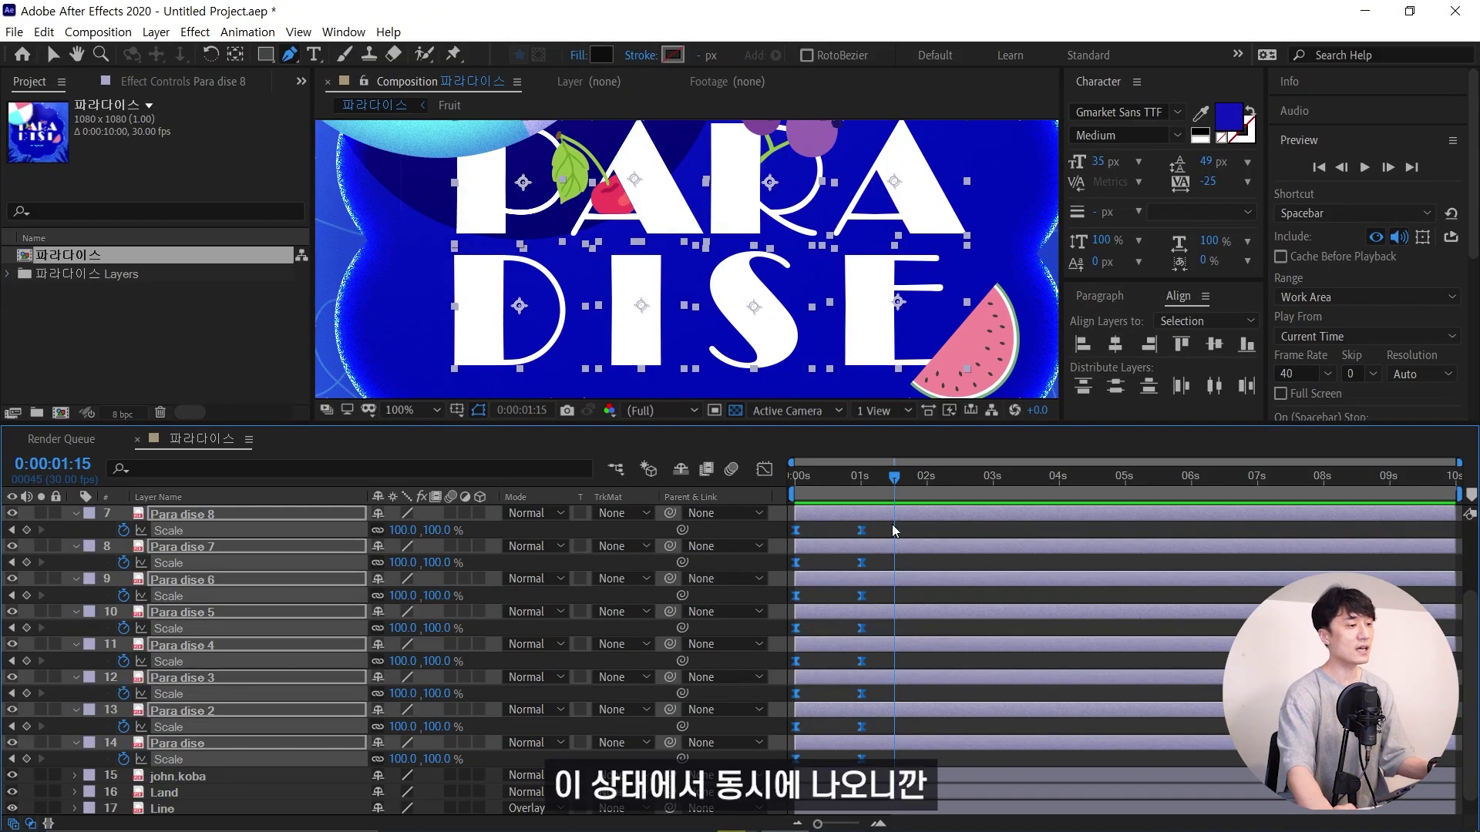
left_click(898, 527)
mouse_move(886, 479)
left_mouse_down()
mouse_move(862, 498)
mouse_move(884, 514)
mouse_move(881, 578)
mouse_move(843, 616)
mouse_move(862, 710)
left_mouse_up()
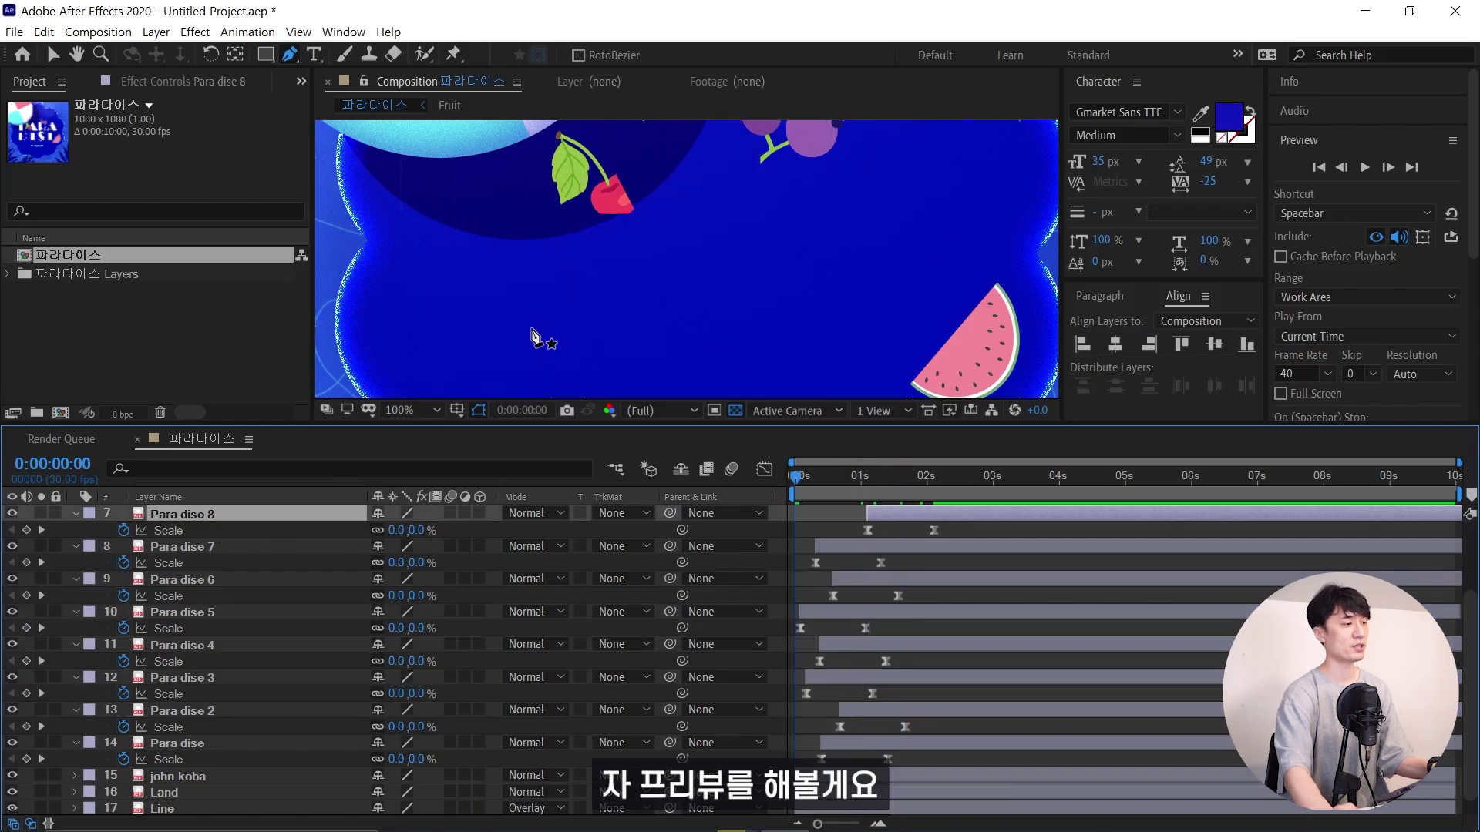
key("space")
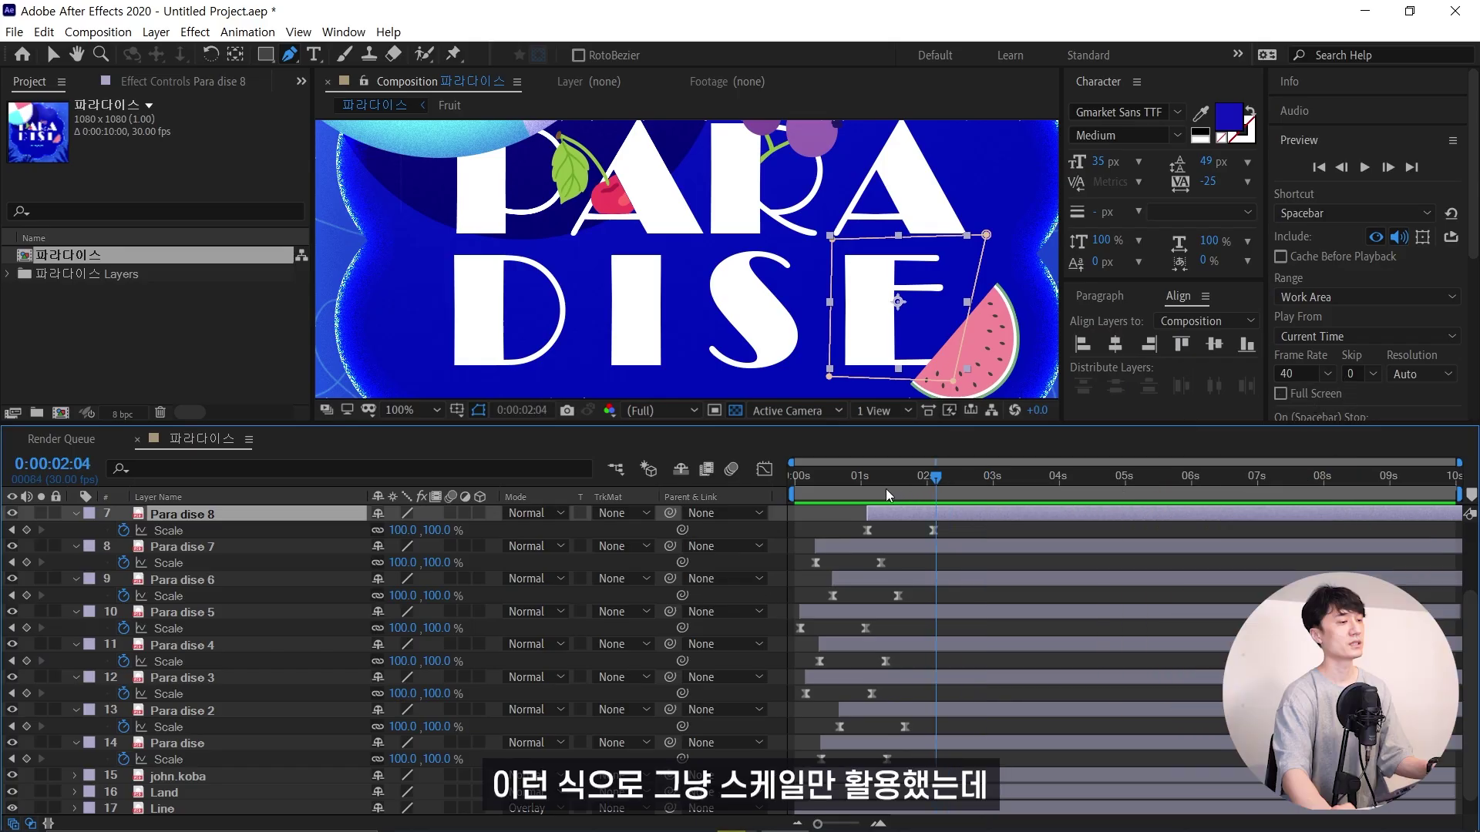
key("space")
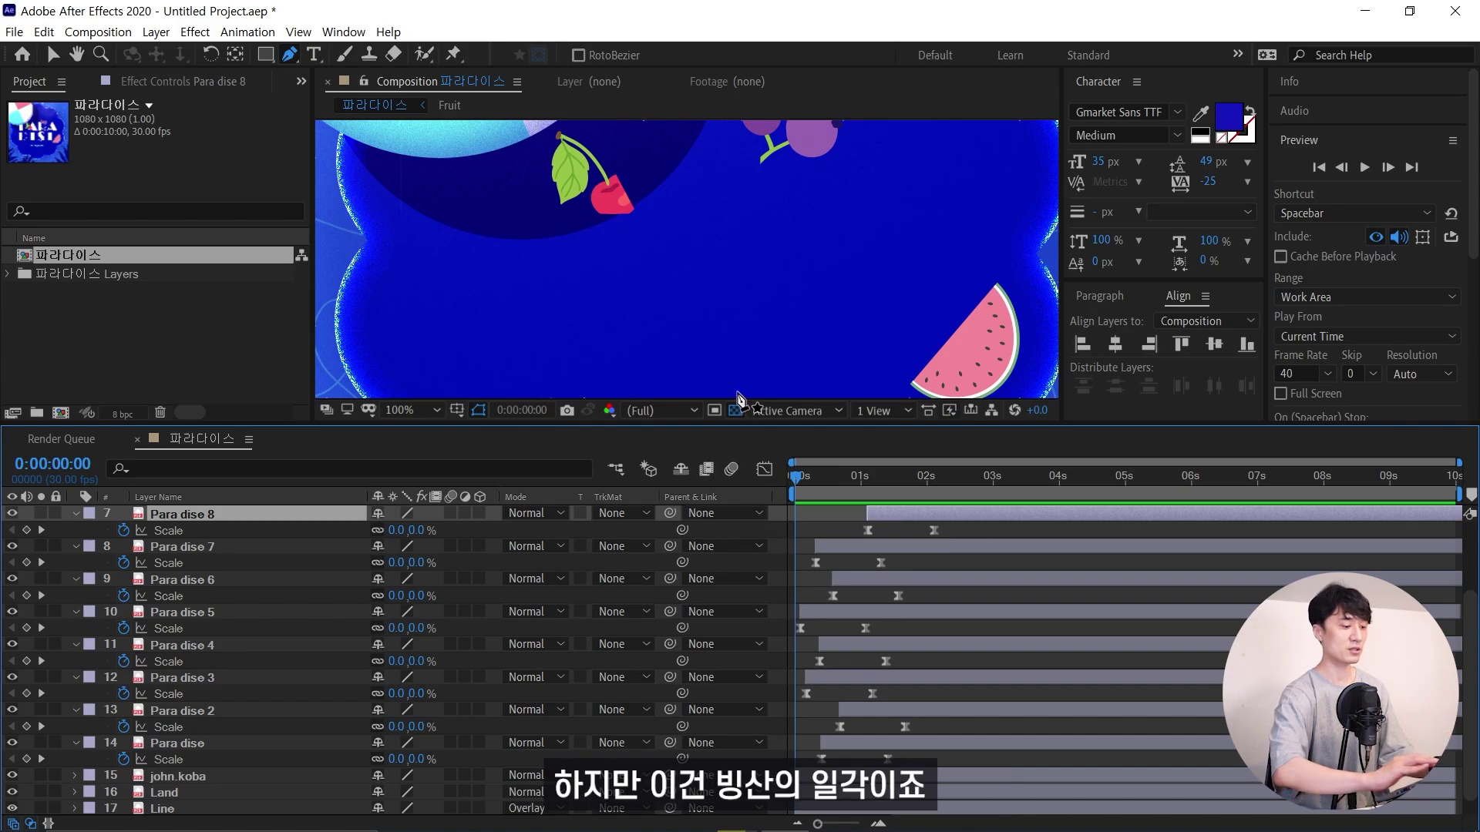
key("alt+slash")
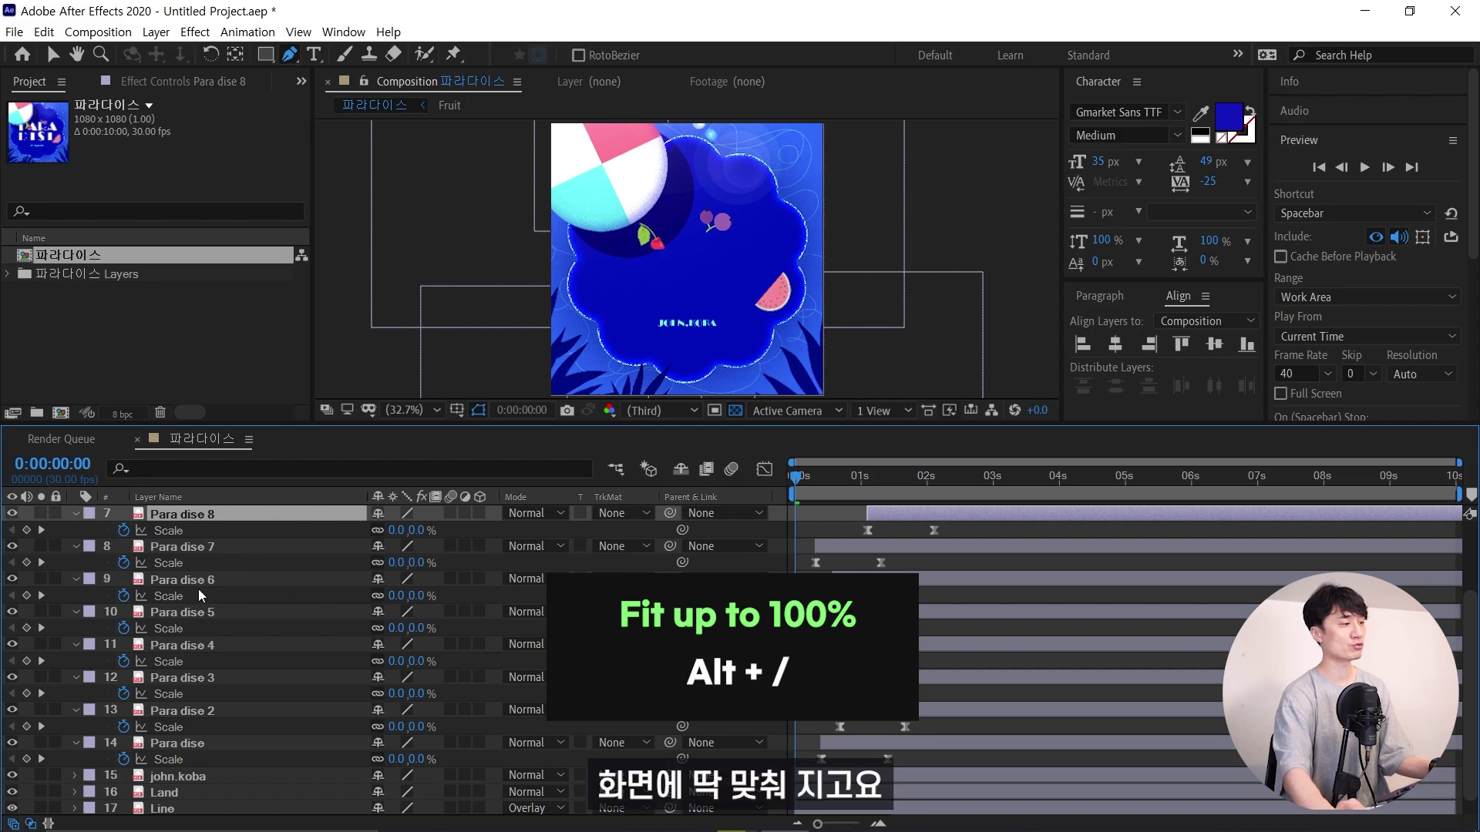
Copy Para dise 8's two Scale keyframes onto the Umbrealla layer
scroll(204, 589, "up", 3)
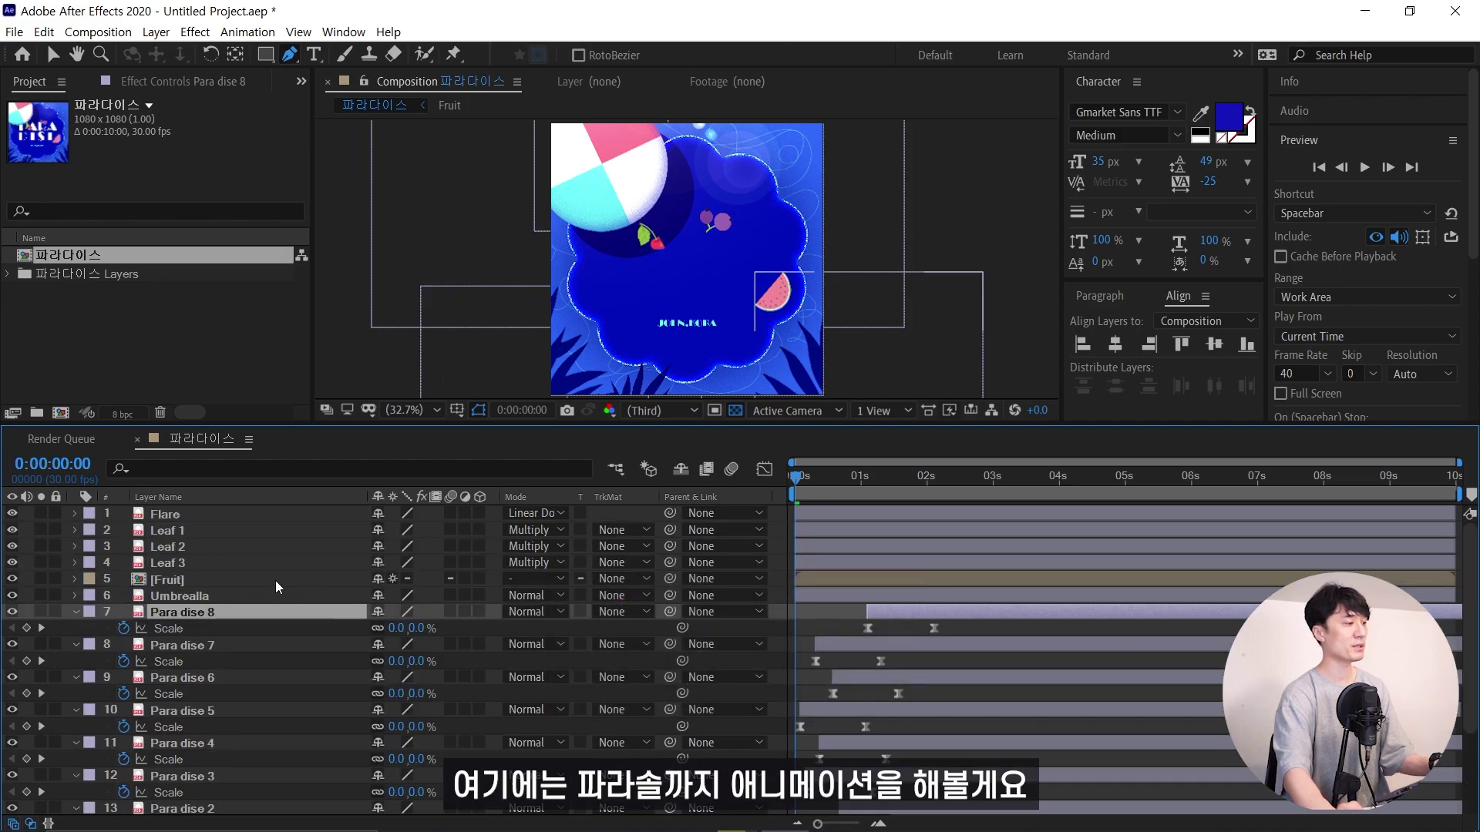
left_click(205, 599)
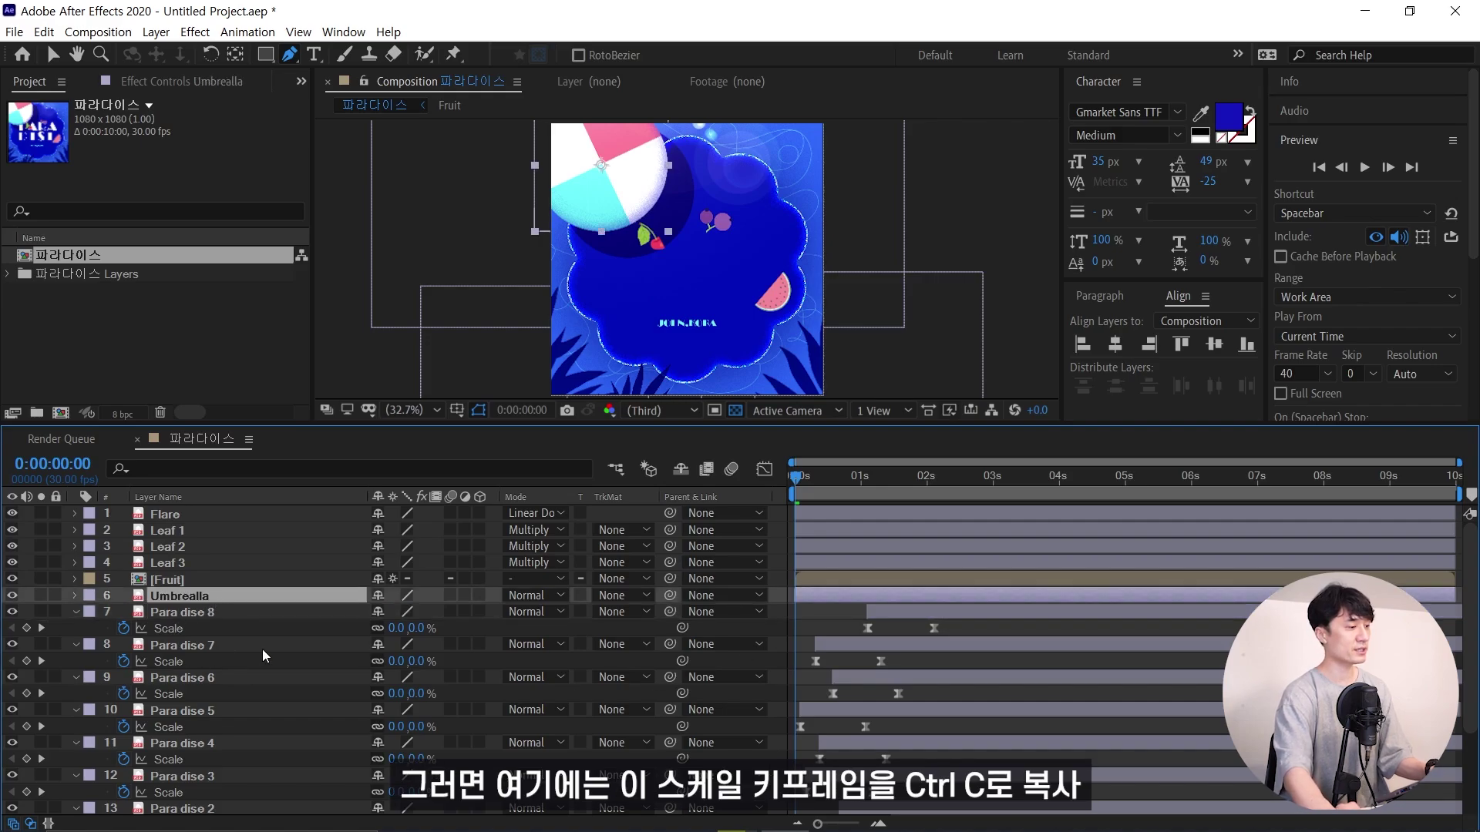
left_click_drag(845, 630, 1013, 643)
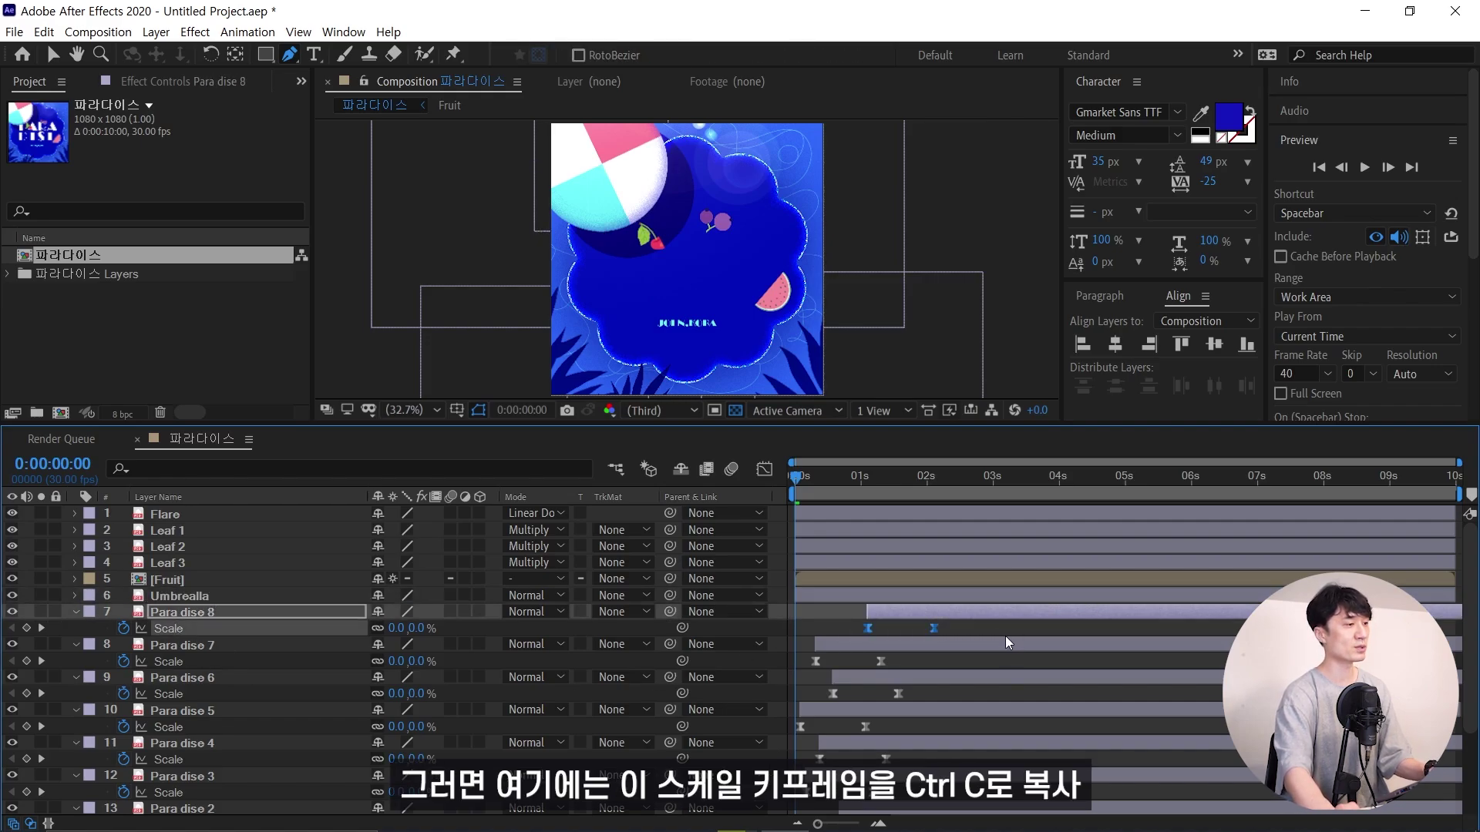
left_click(181, 596)
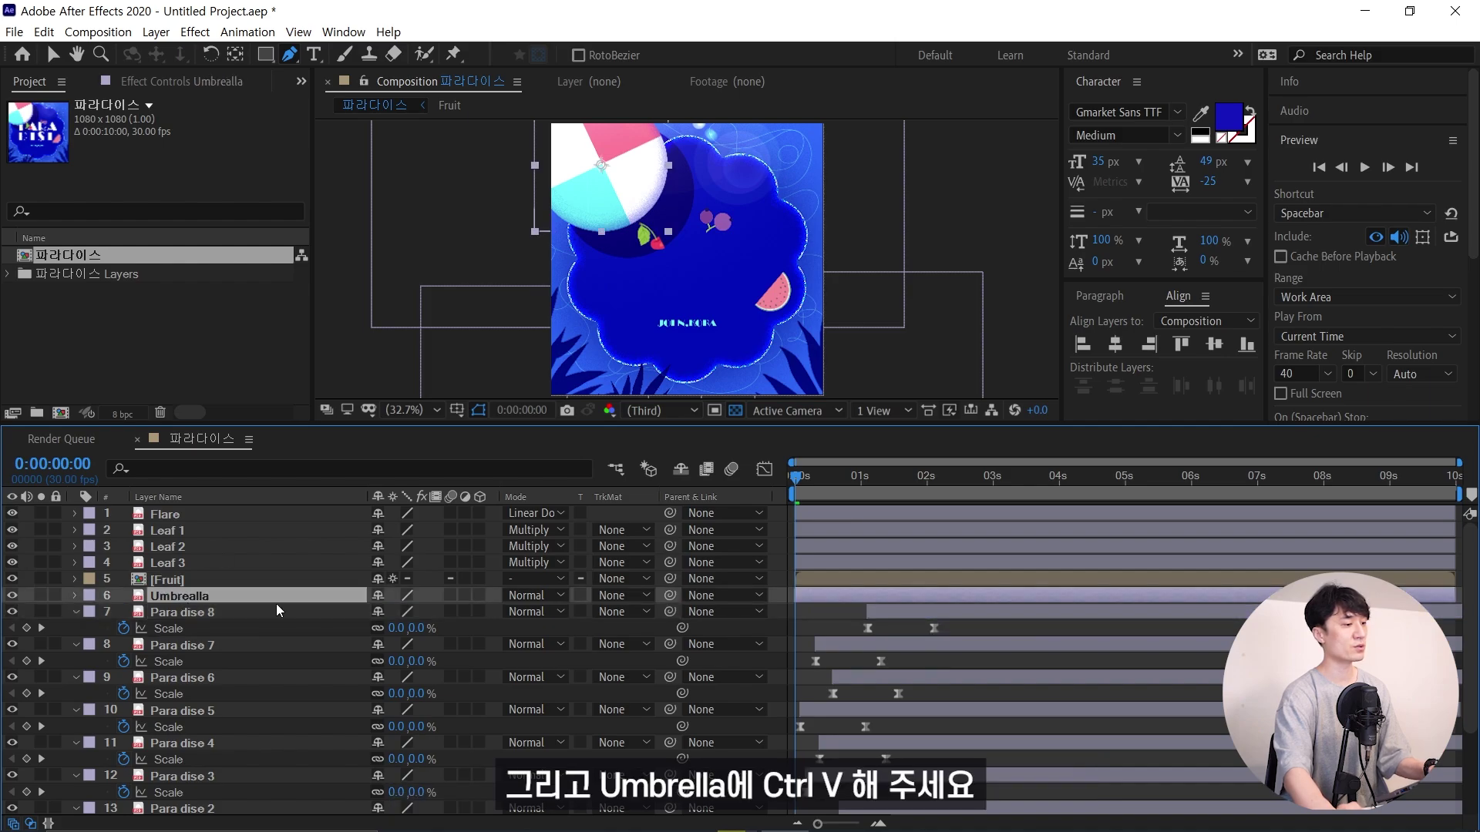
key("ctrl+v")
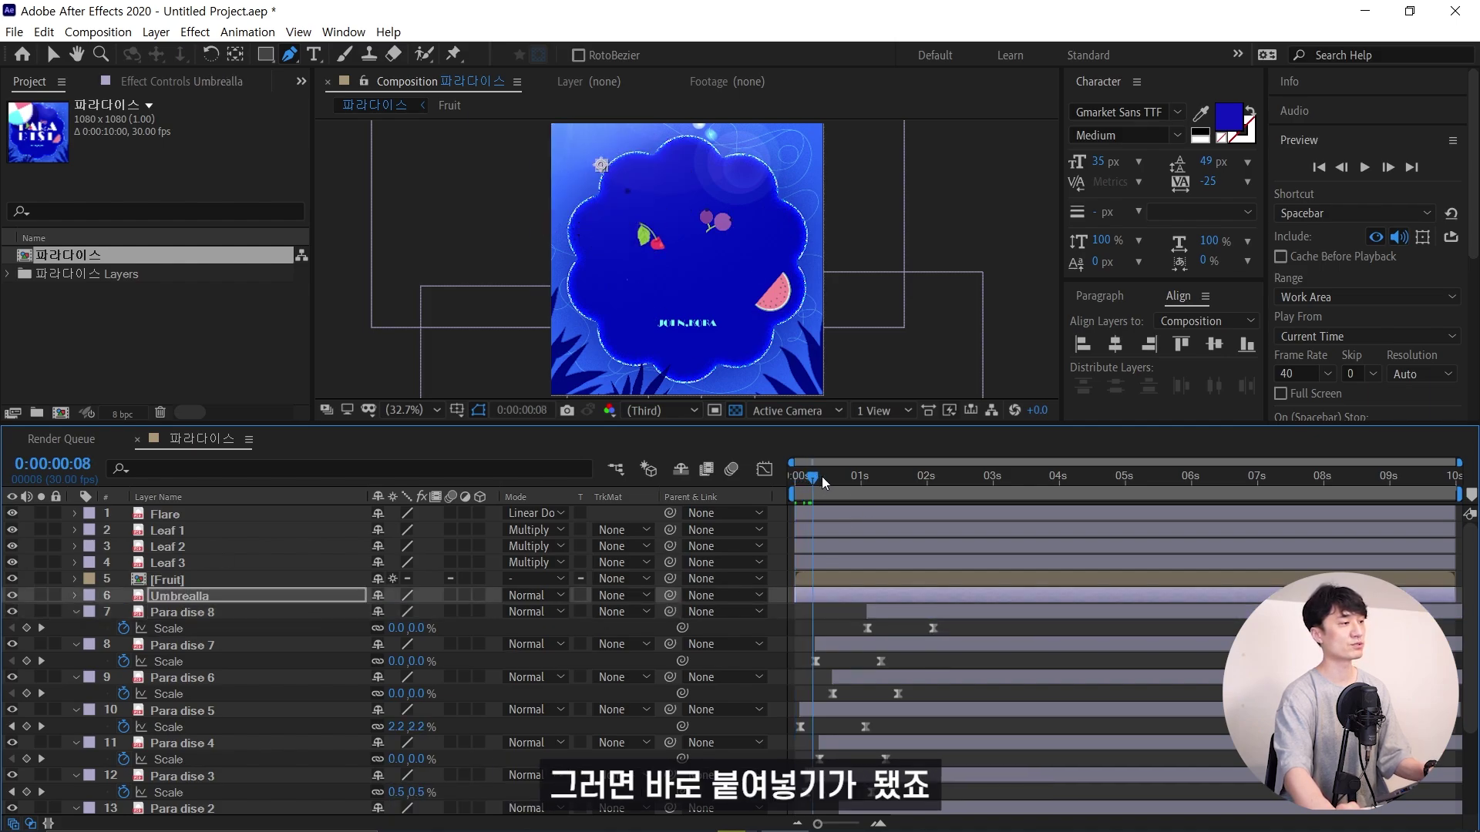
left_click_drag(806, 476, 735, 507)
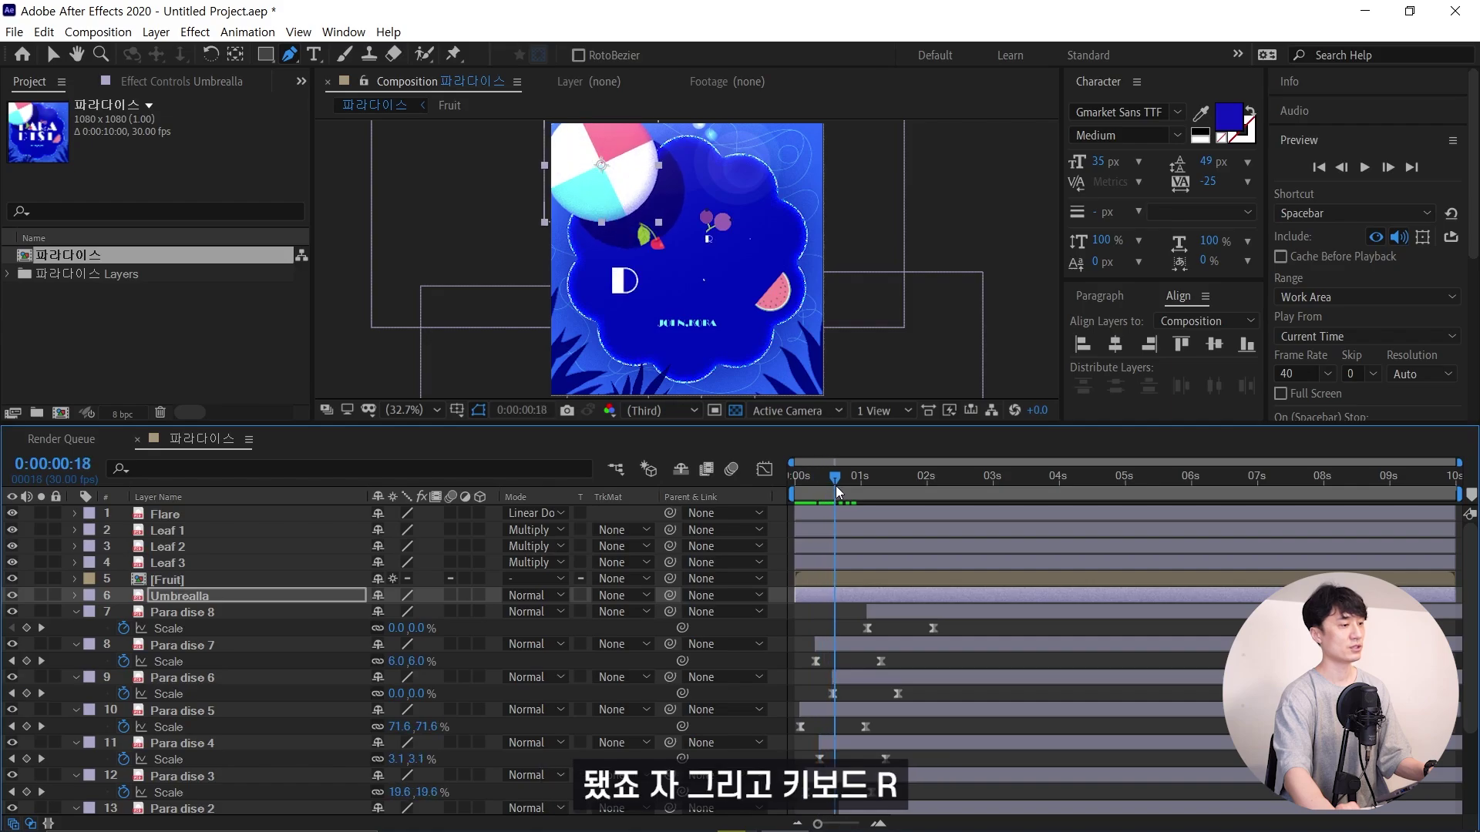
Add a 0x+0.0° Rotation keyframe to Umbrealla at 0 seconds
key("r")
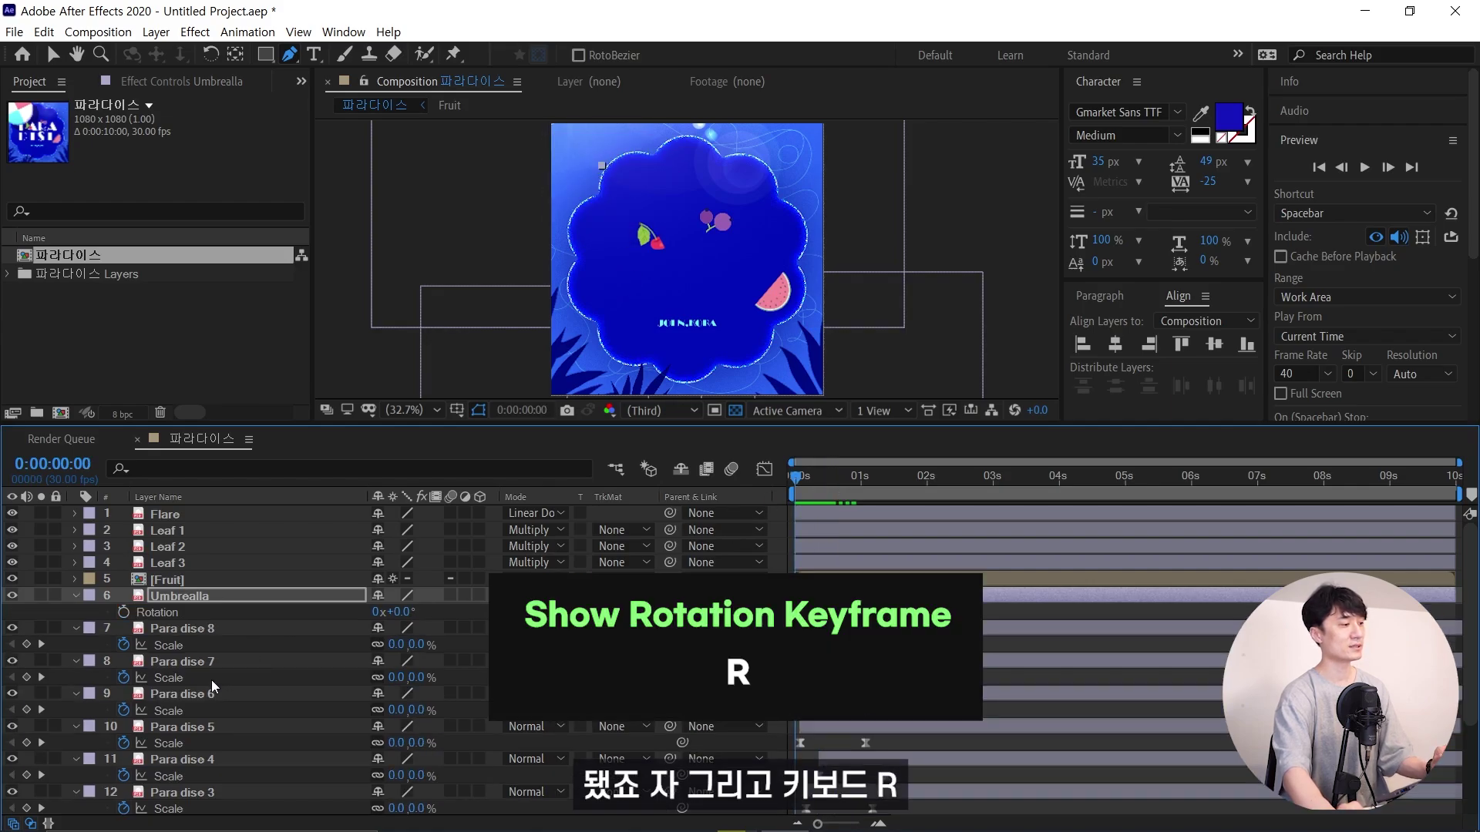
left_click(123, 612)
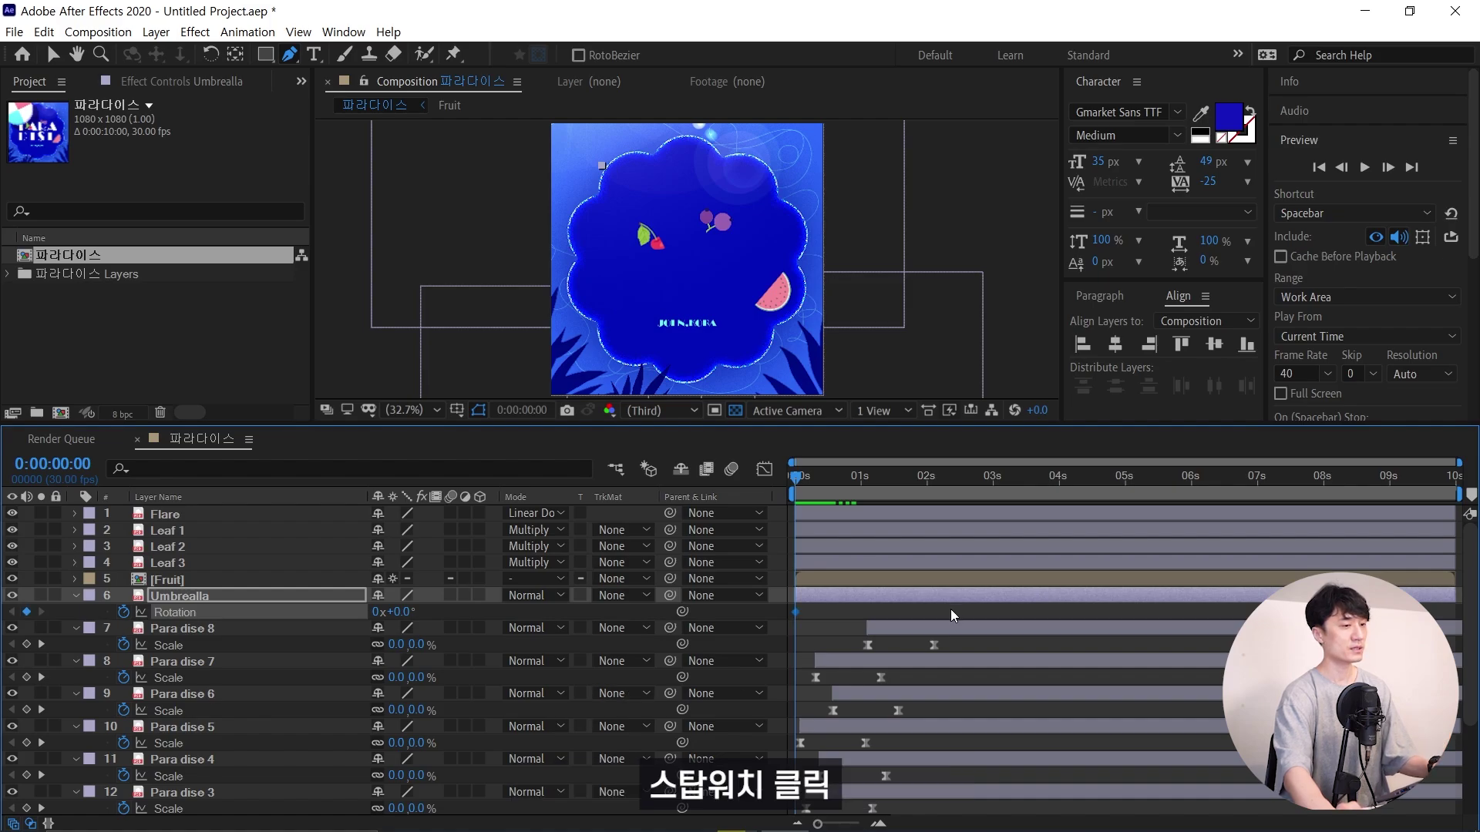
left_click(939, 478)
left_click(1467, 488)
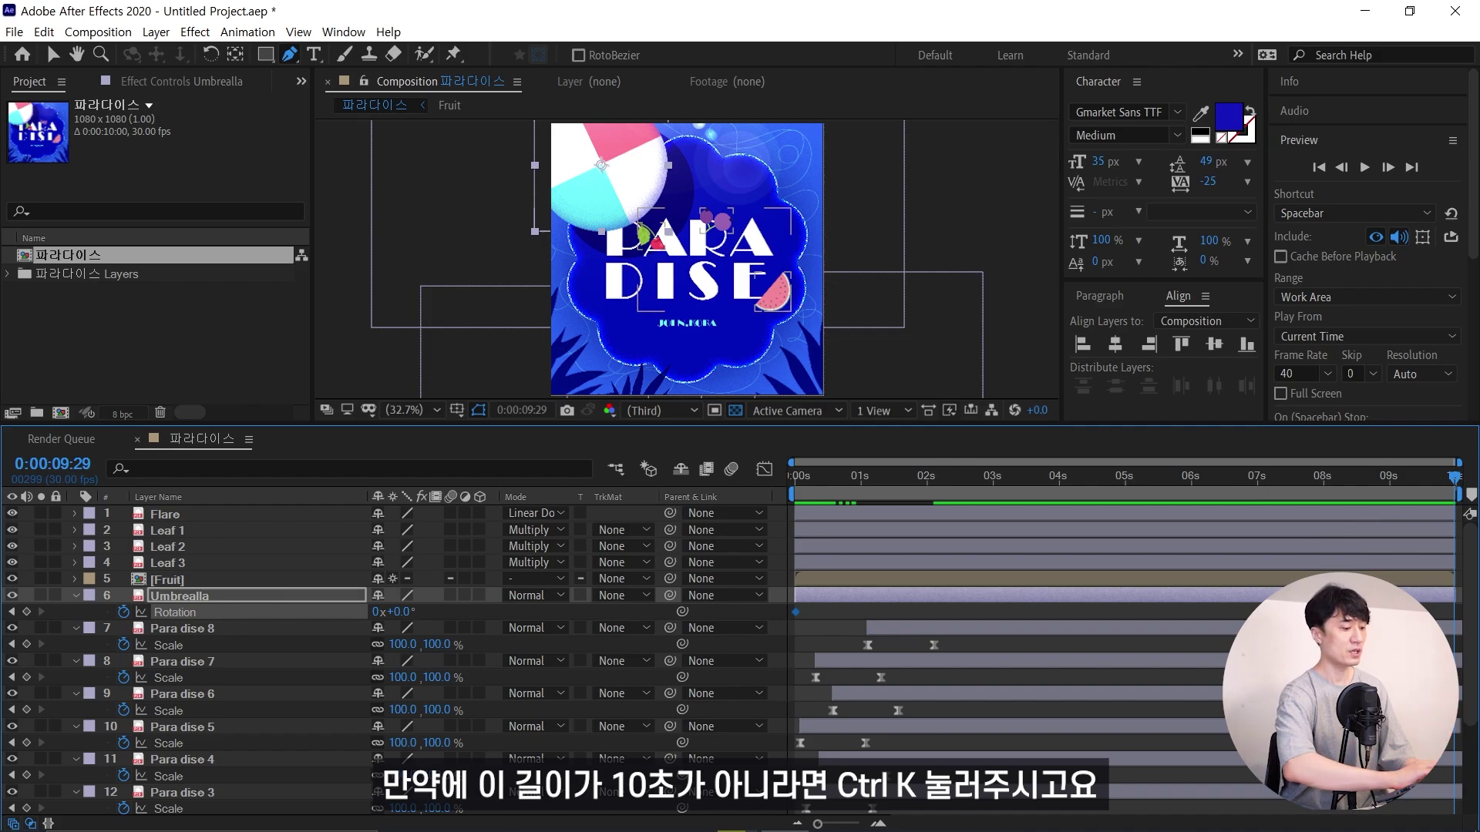
Confirm in Composition Settings that the comp lasts 10 seconds
key("ctrl+k")
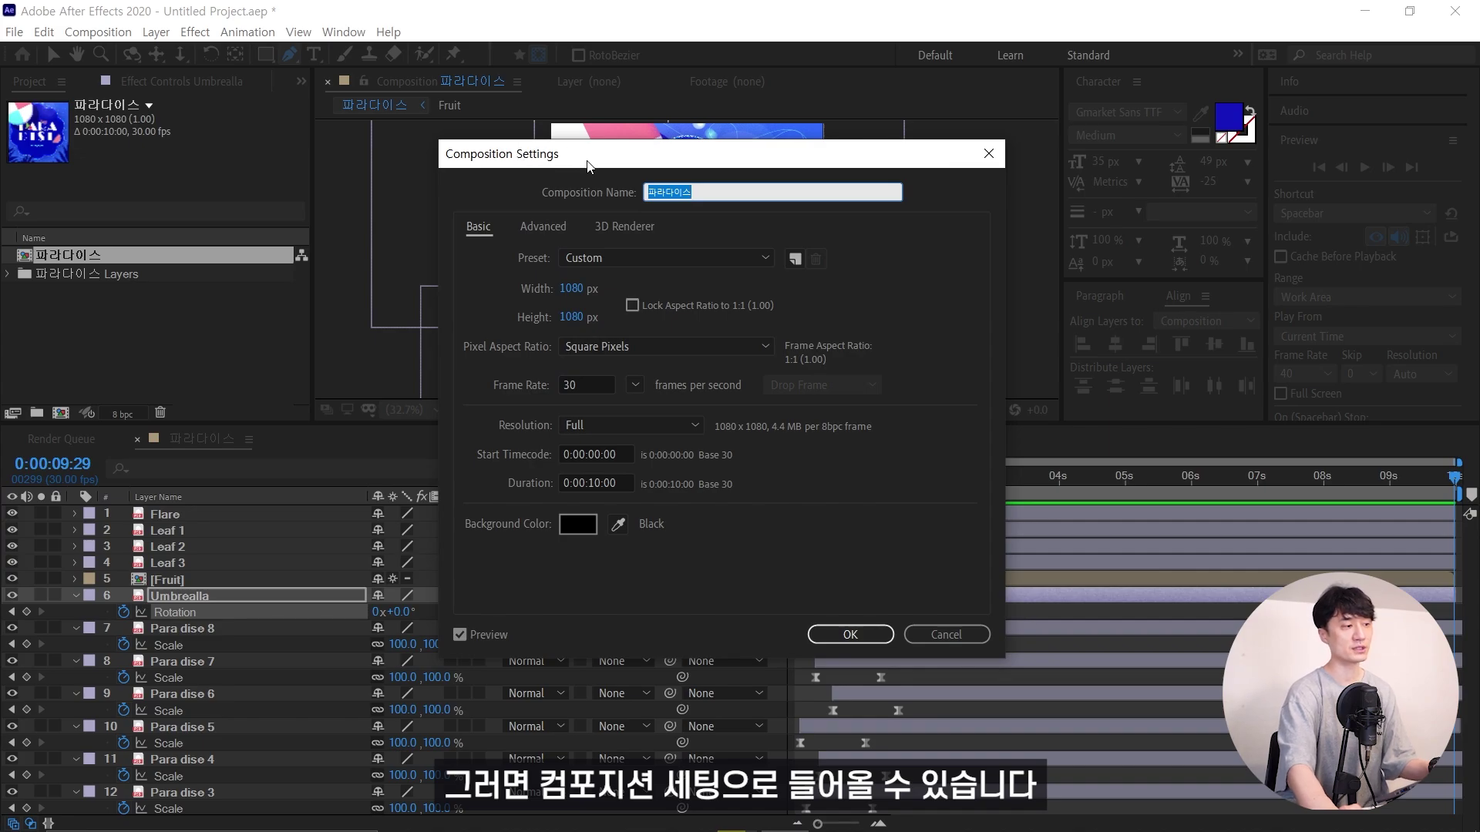
left_click(628, 482)
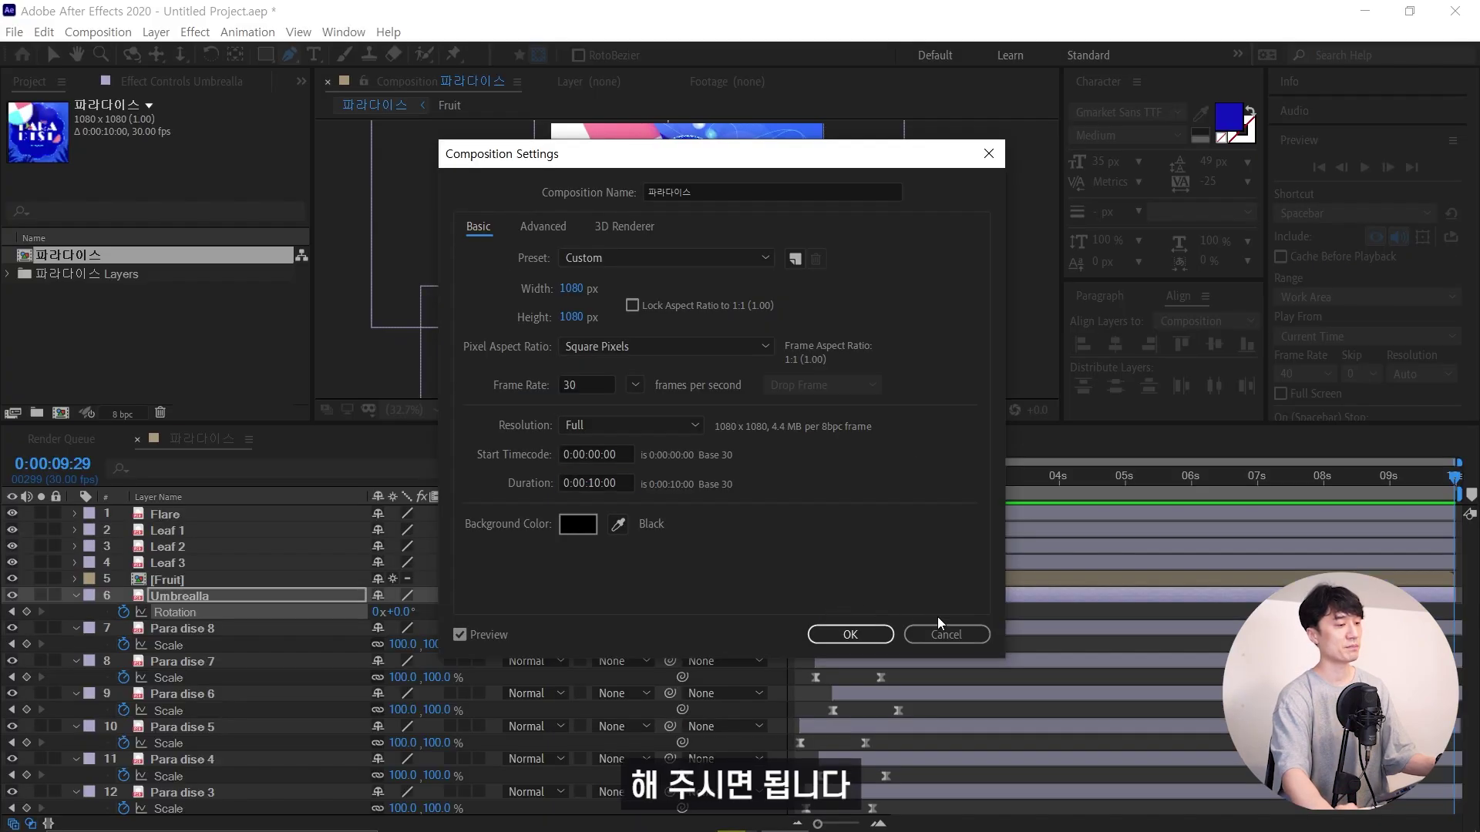
left_click(944, 758)
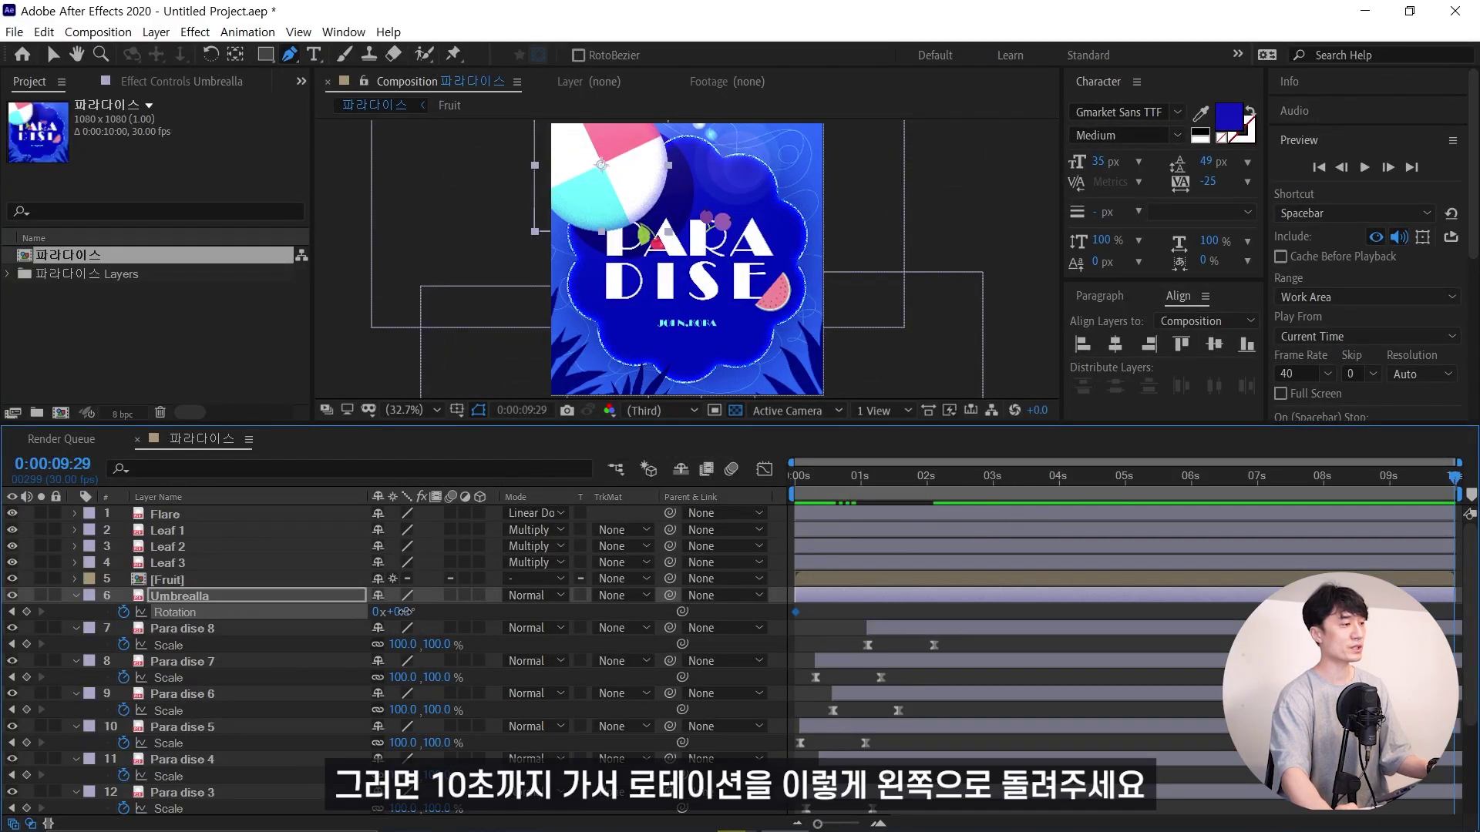
Set the umbrella's final-frame Rotation to -180° and preview the turn
left_click_drag(404, 611, 397, 611)
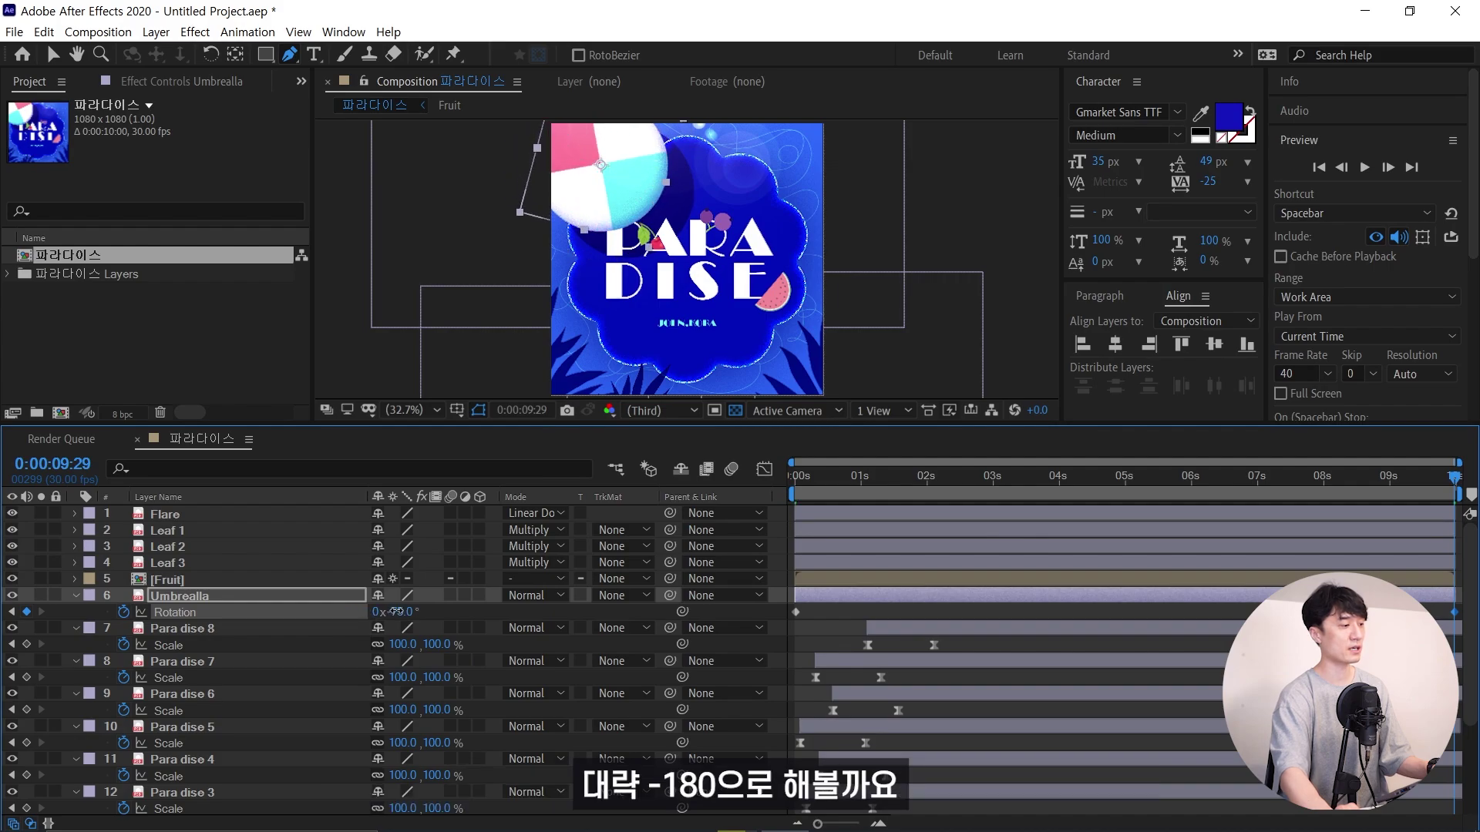
left_click(397, 611)
type("-180")
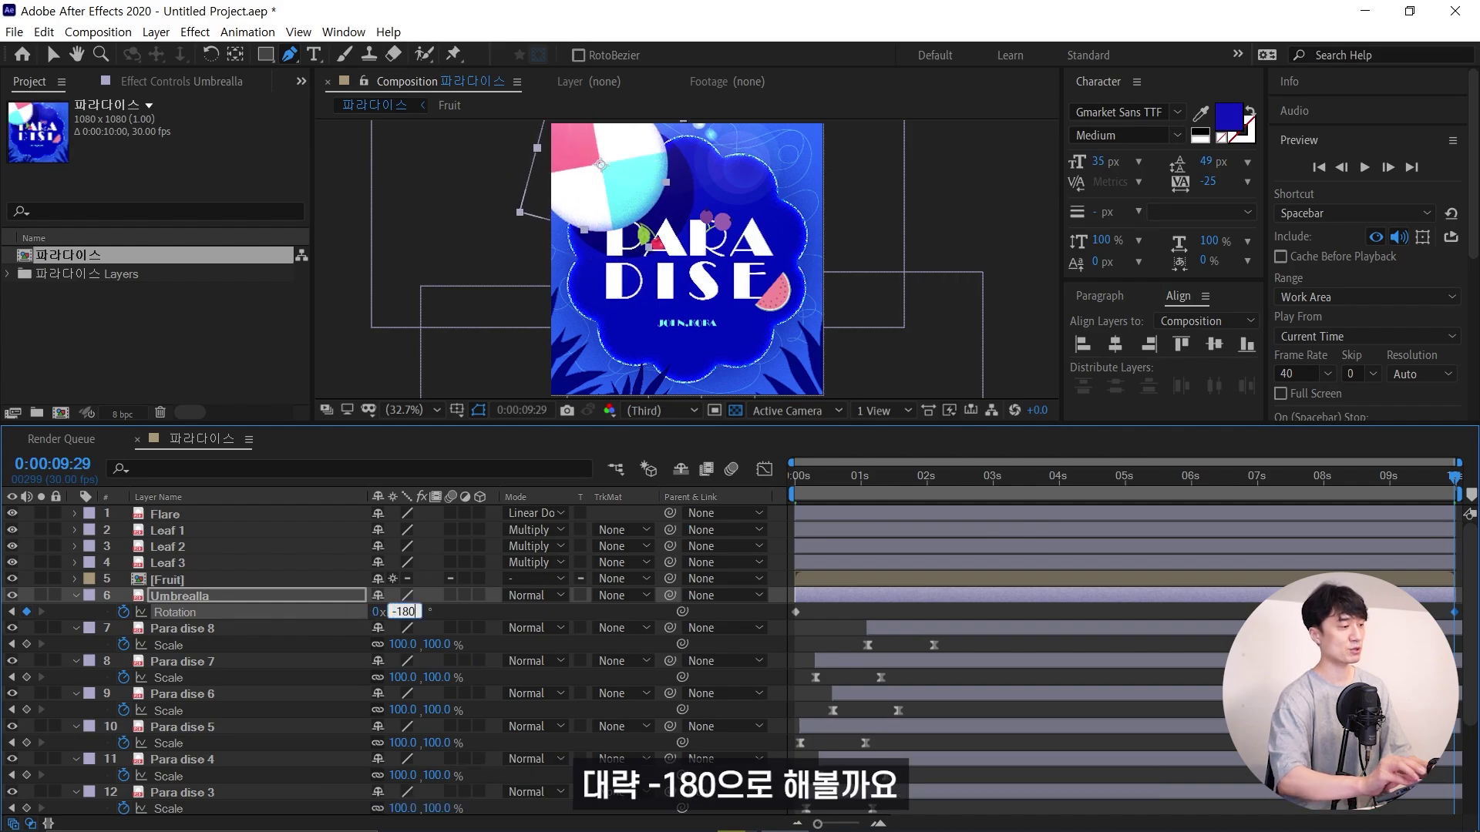
key("Return")
key("space")
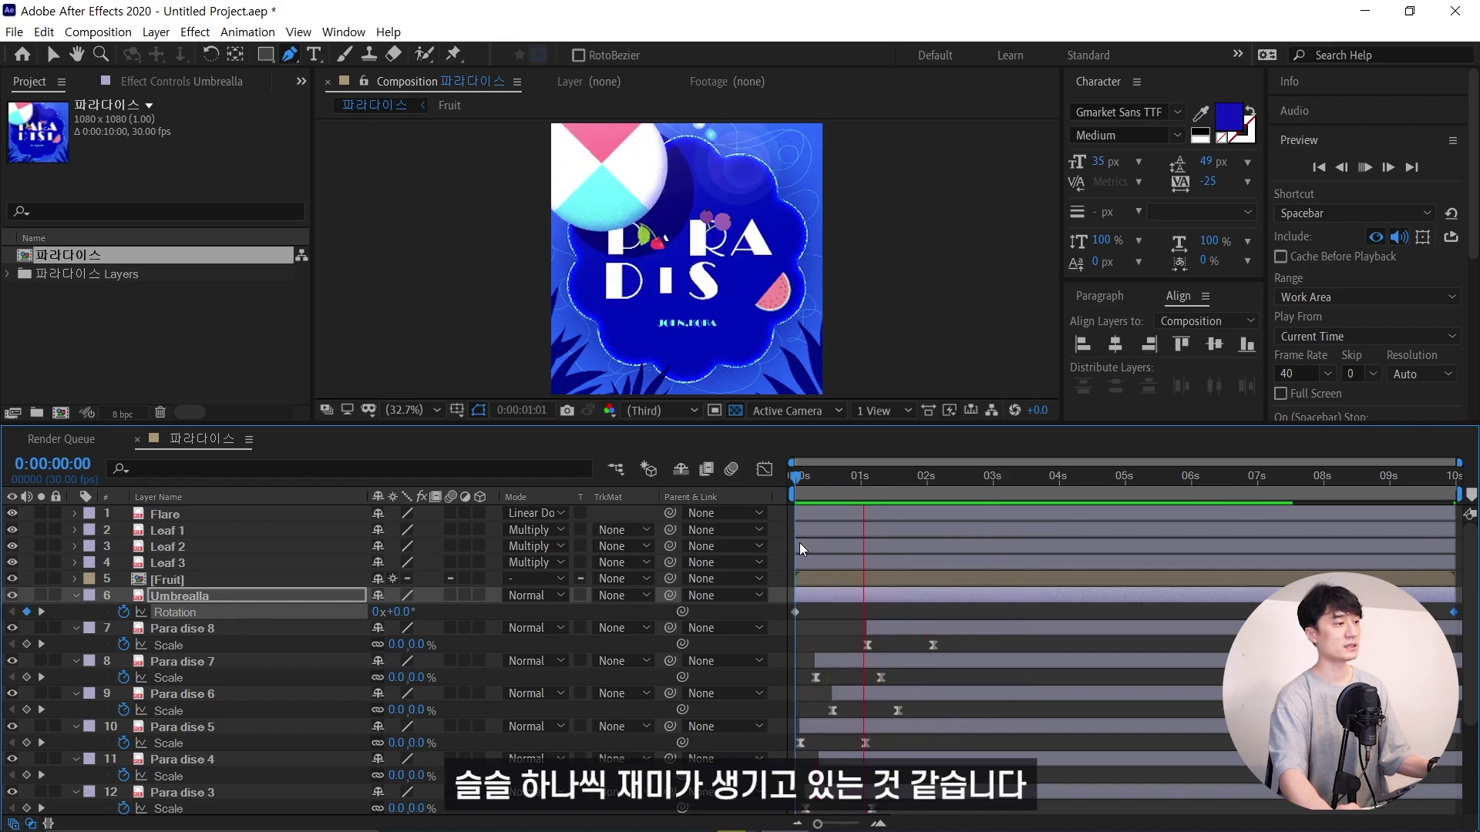
key("space")
key("space")
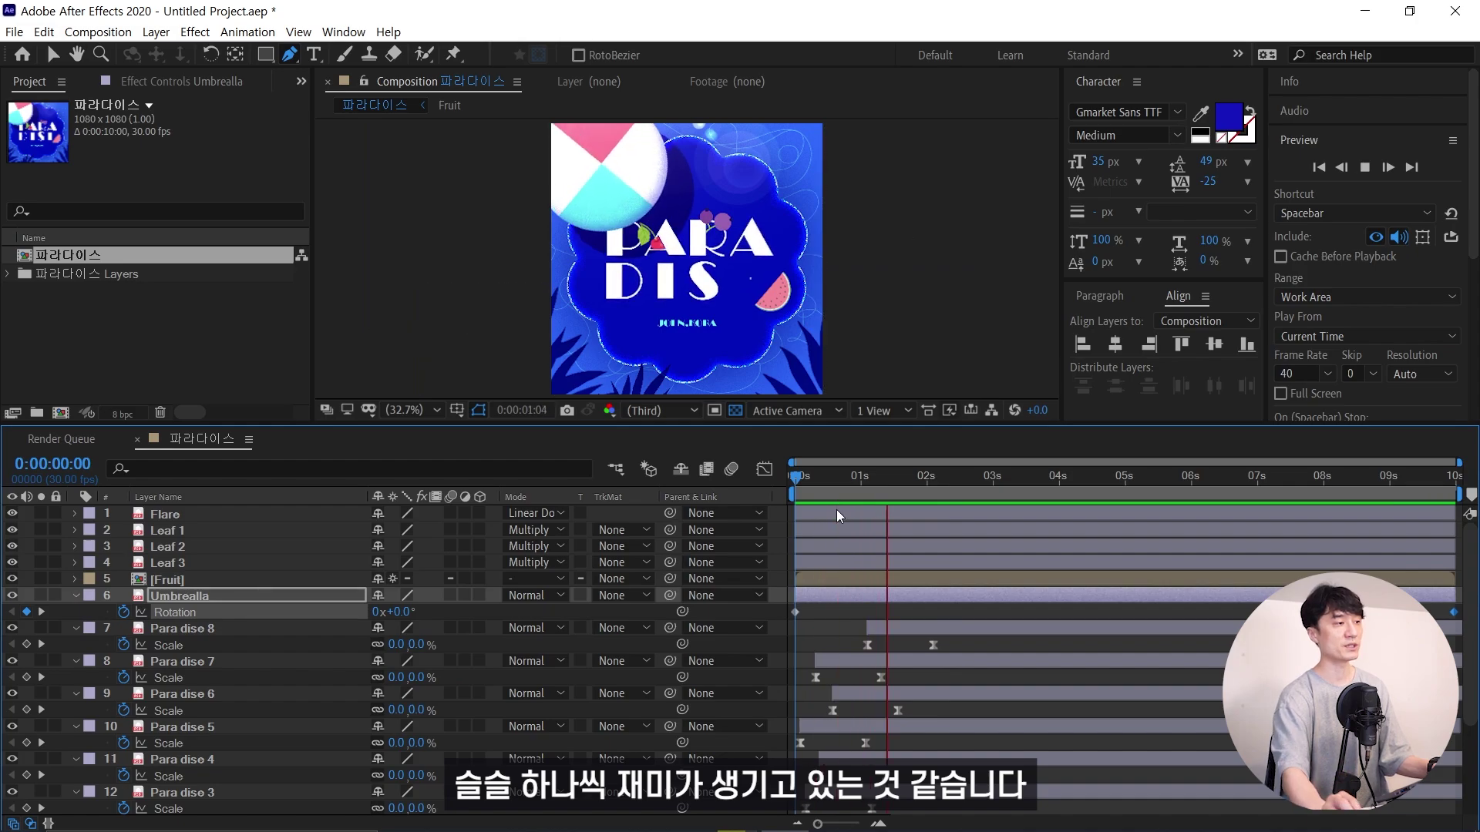
left_click(879, 476)
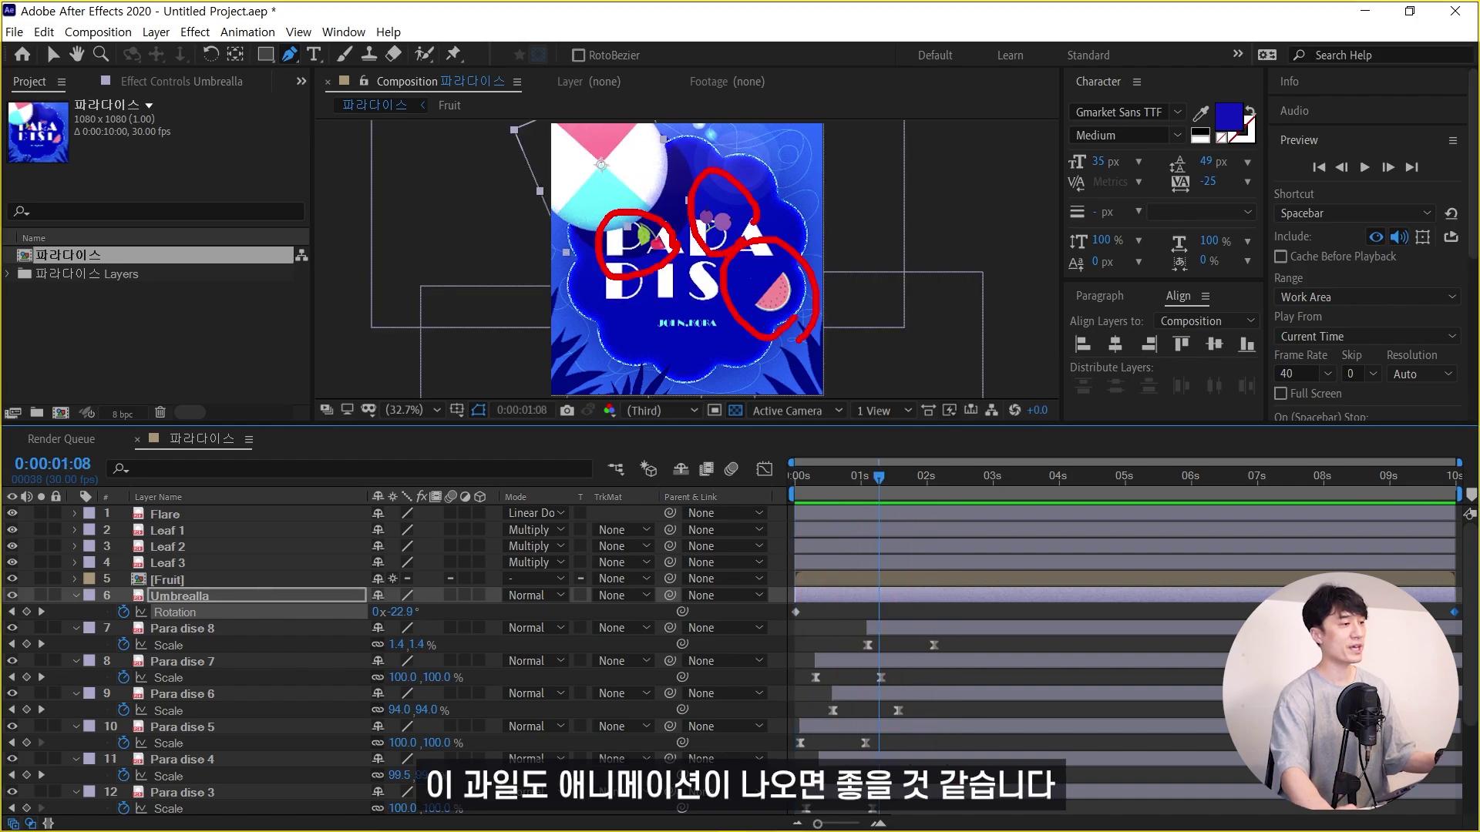
Open the Fruit precomposition and move the cherry's anchor point to its lower right
left_click(182, 582)
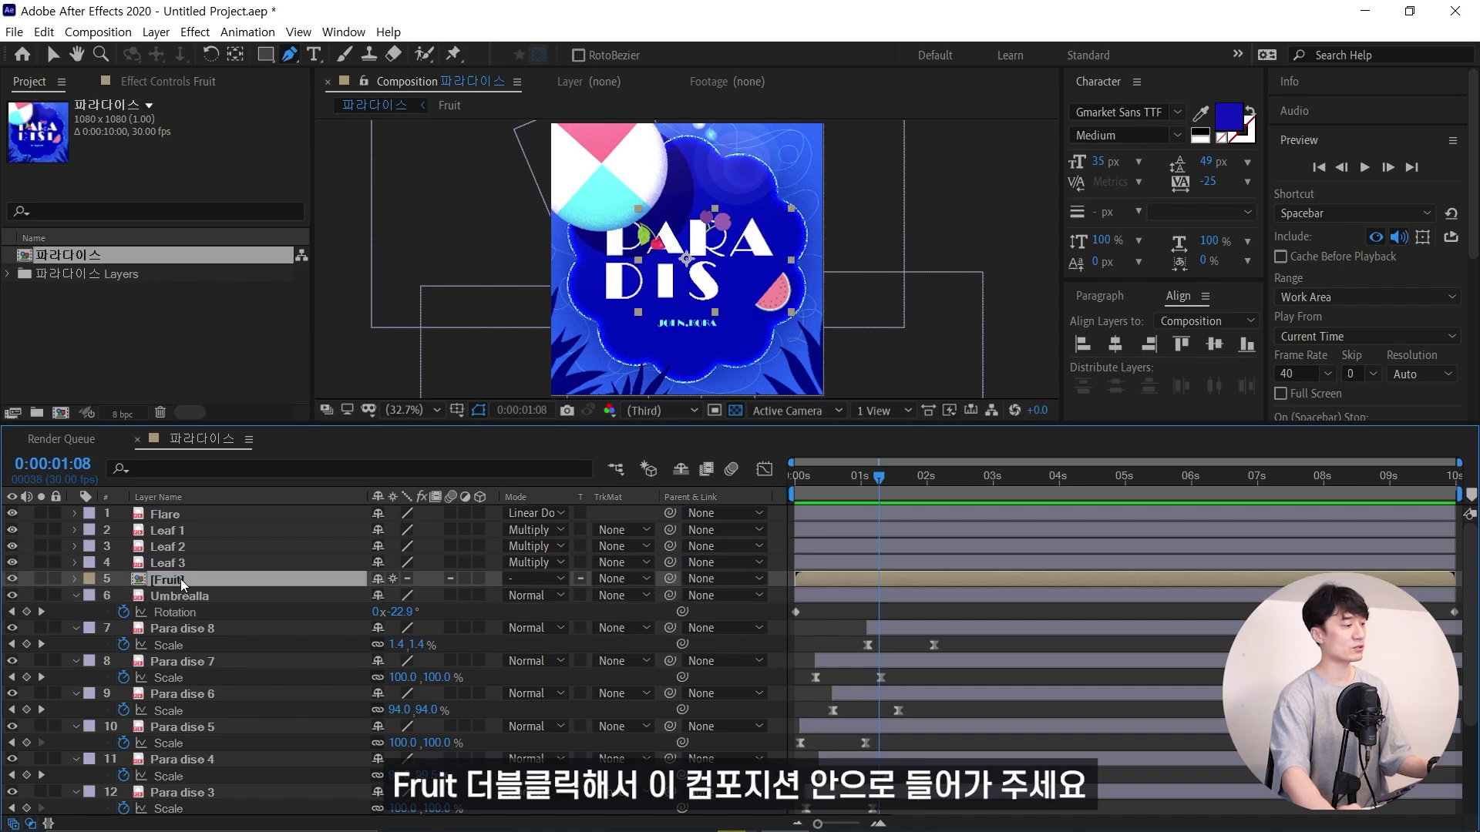
double_click(180, 580)
key("v")
left_click(604, 208)
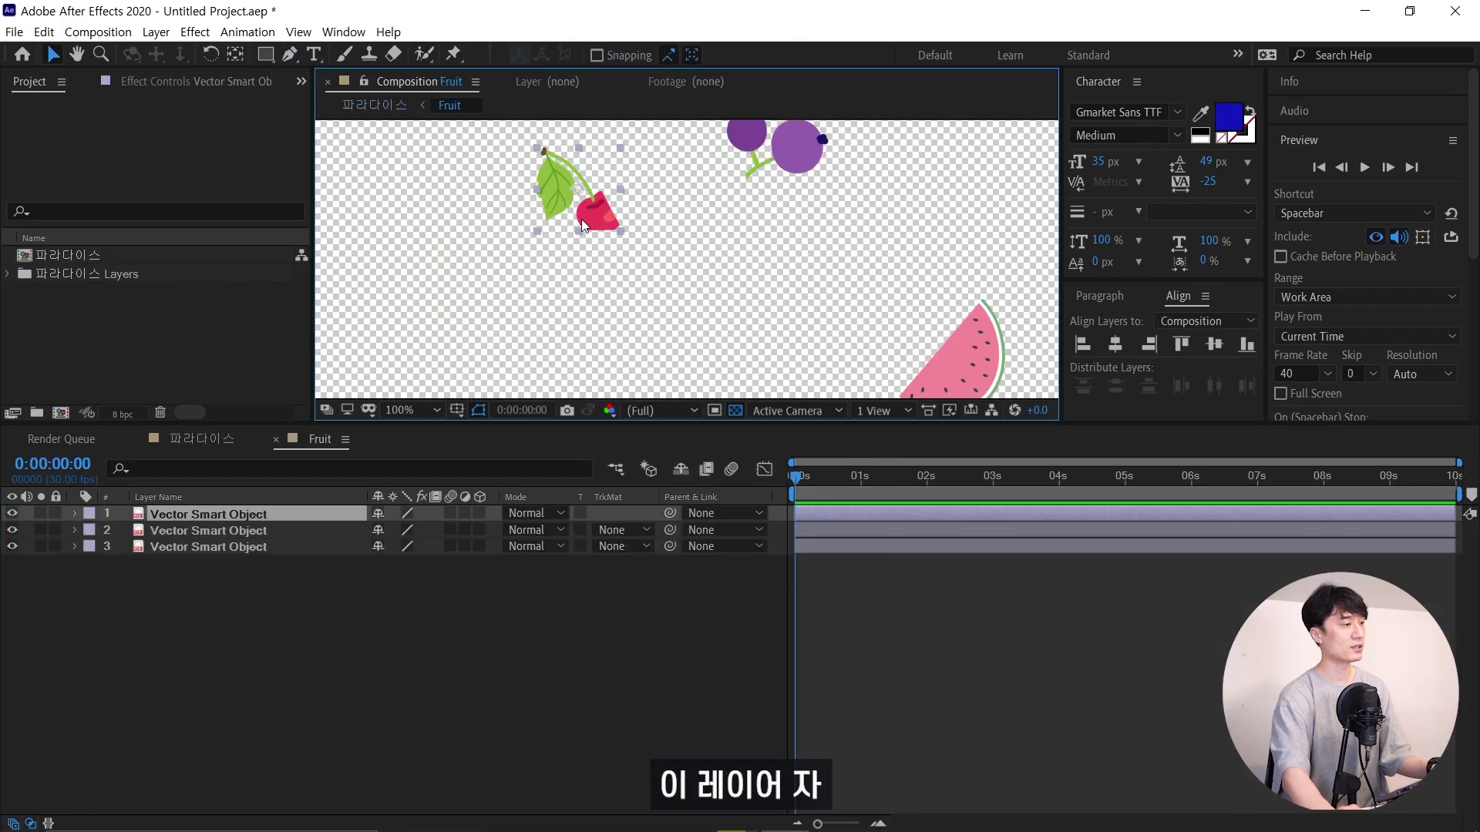
left_click_drag(577, 202, 558, 216)
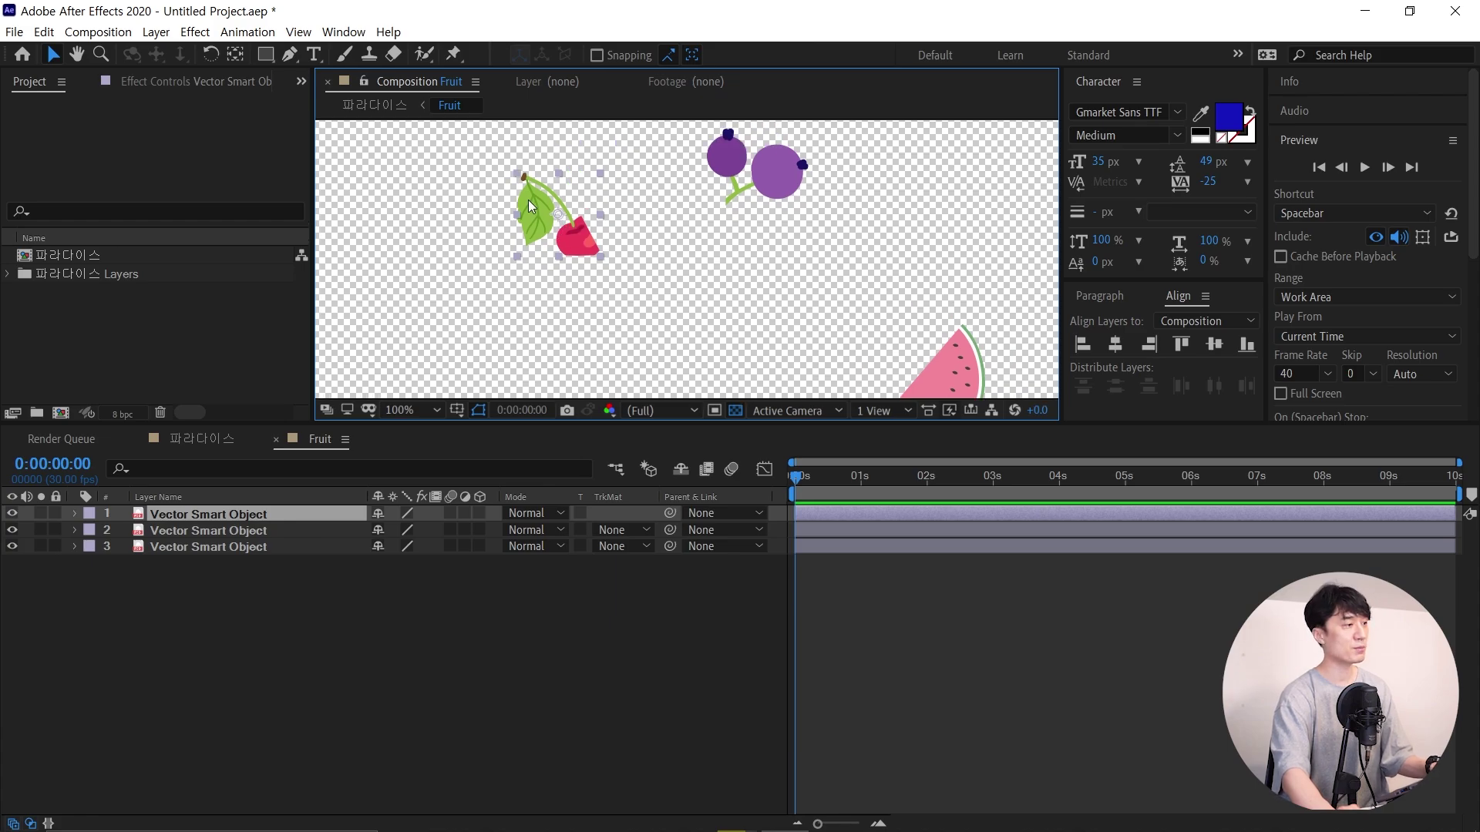
key("y")
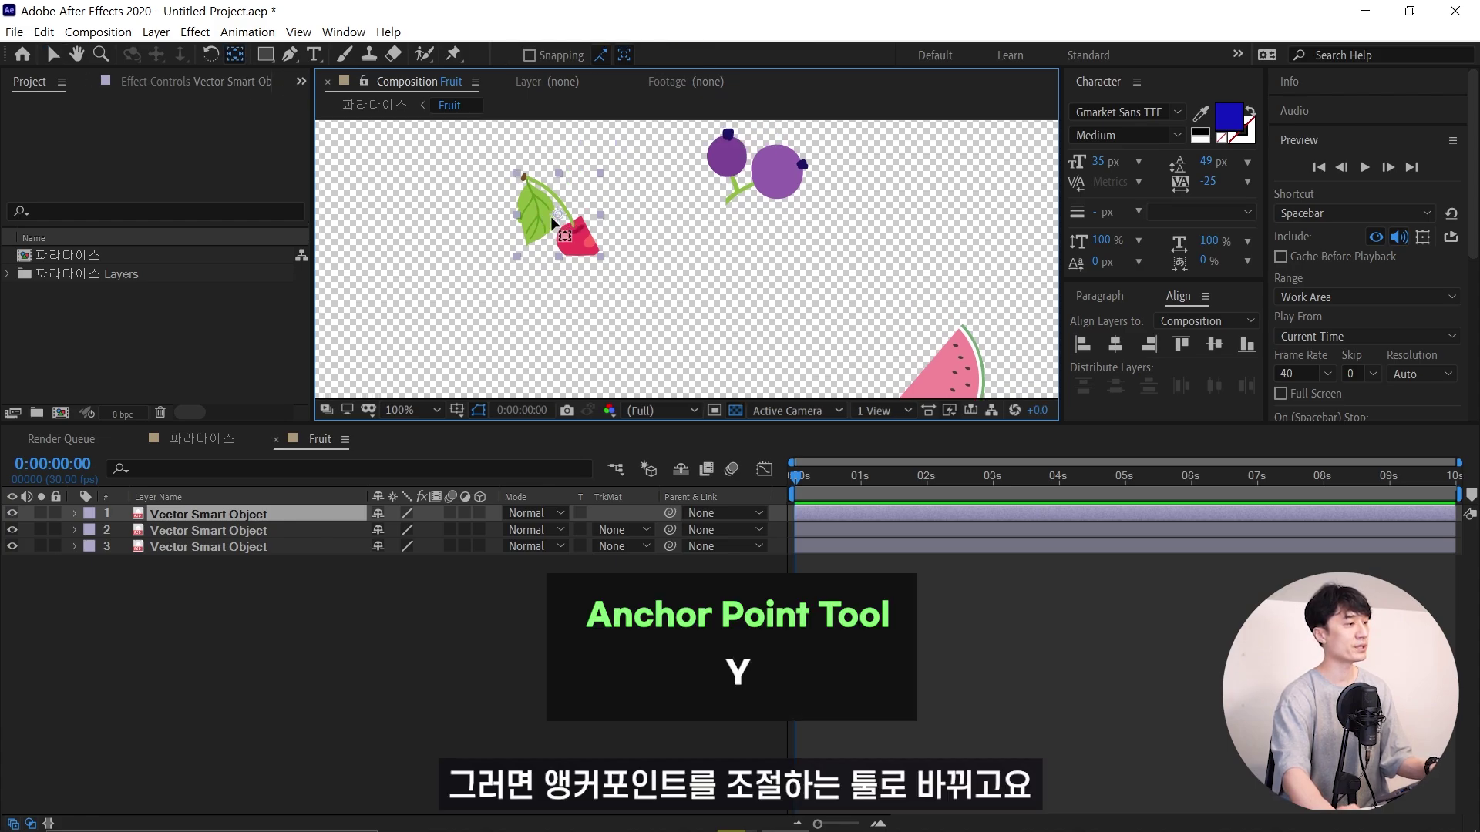
mouse_move(552, 224)
left_mouse_down()
mouse_move(562, 211)
mouse_move(600, 285)
left_mouse_up()
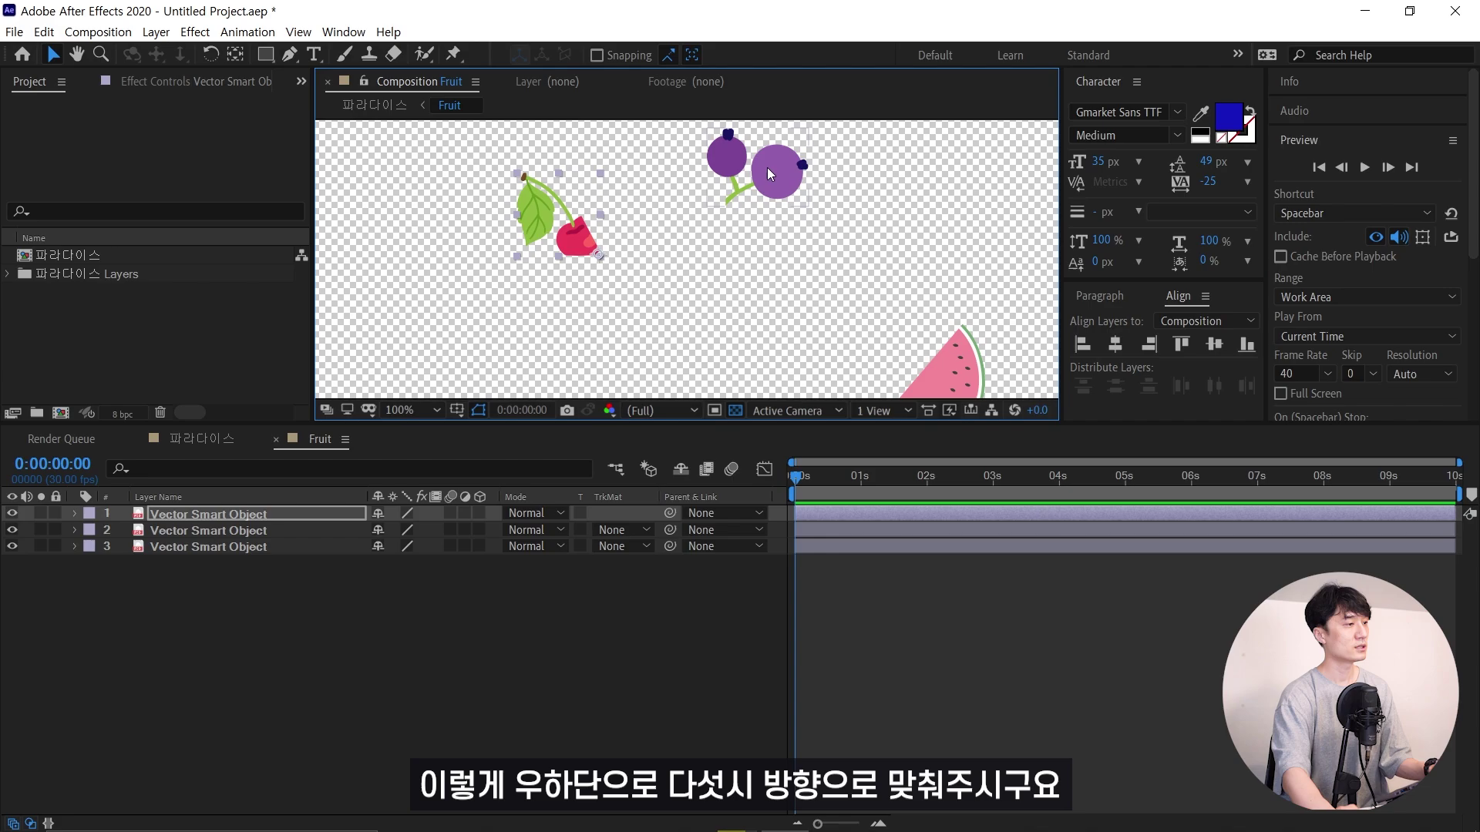
Move the grape's anchor point down to the bottom of its stem
left_click(740, 185)
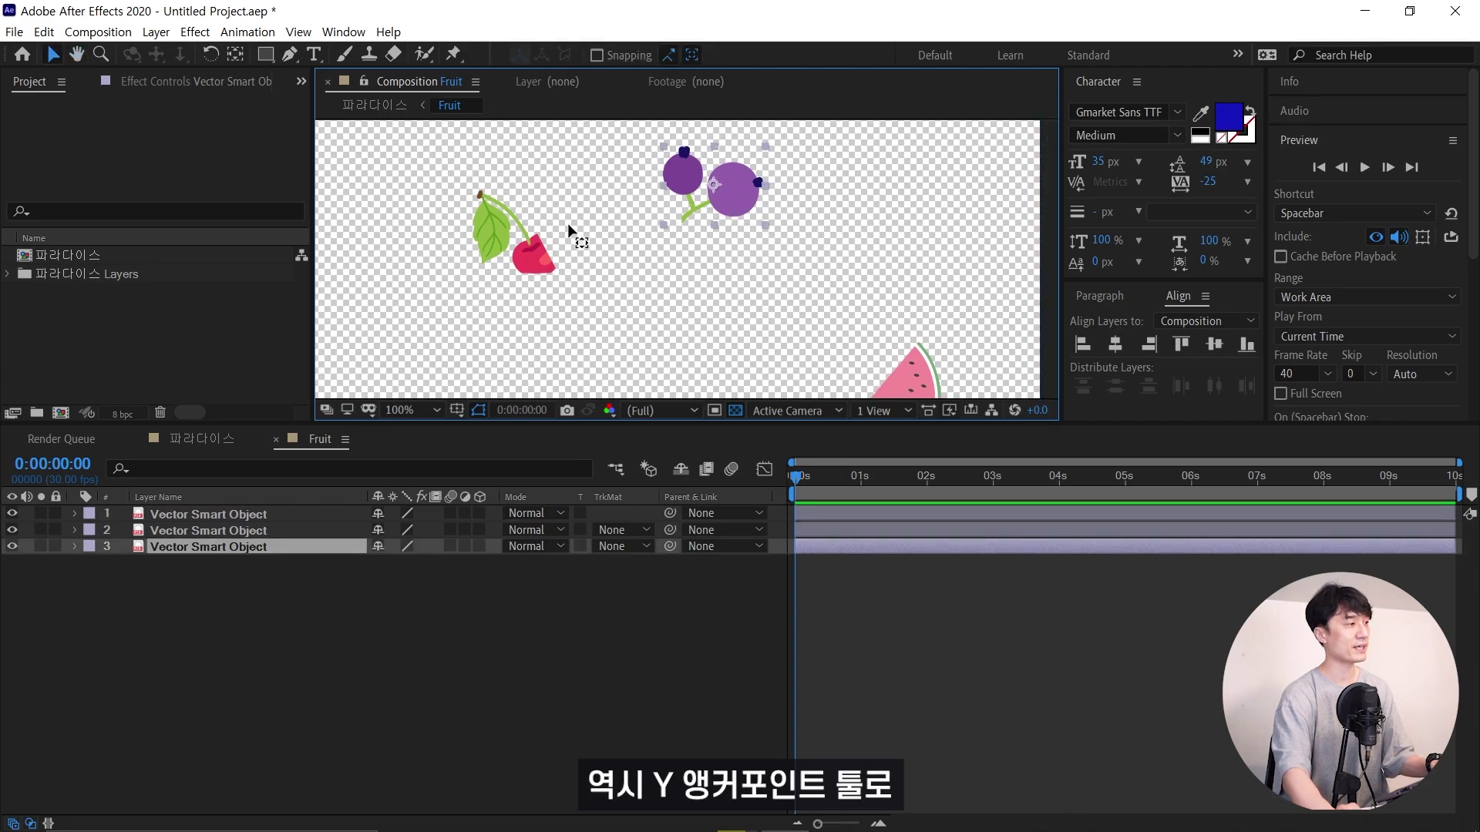
key("y")
left_click_drag(717, 187, 686, 218)
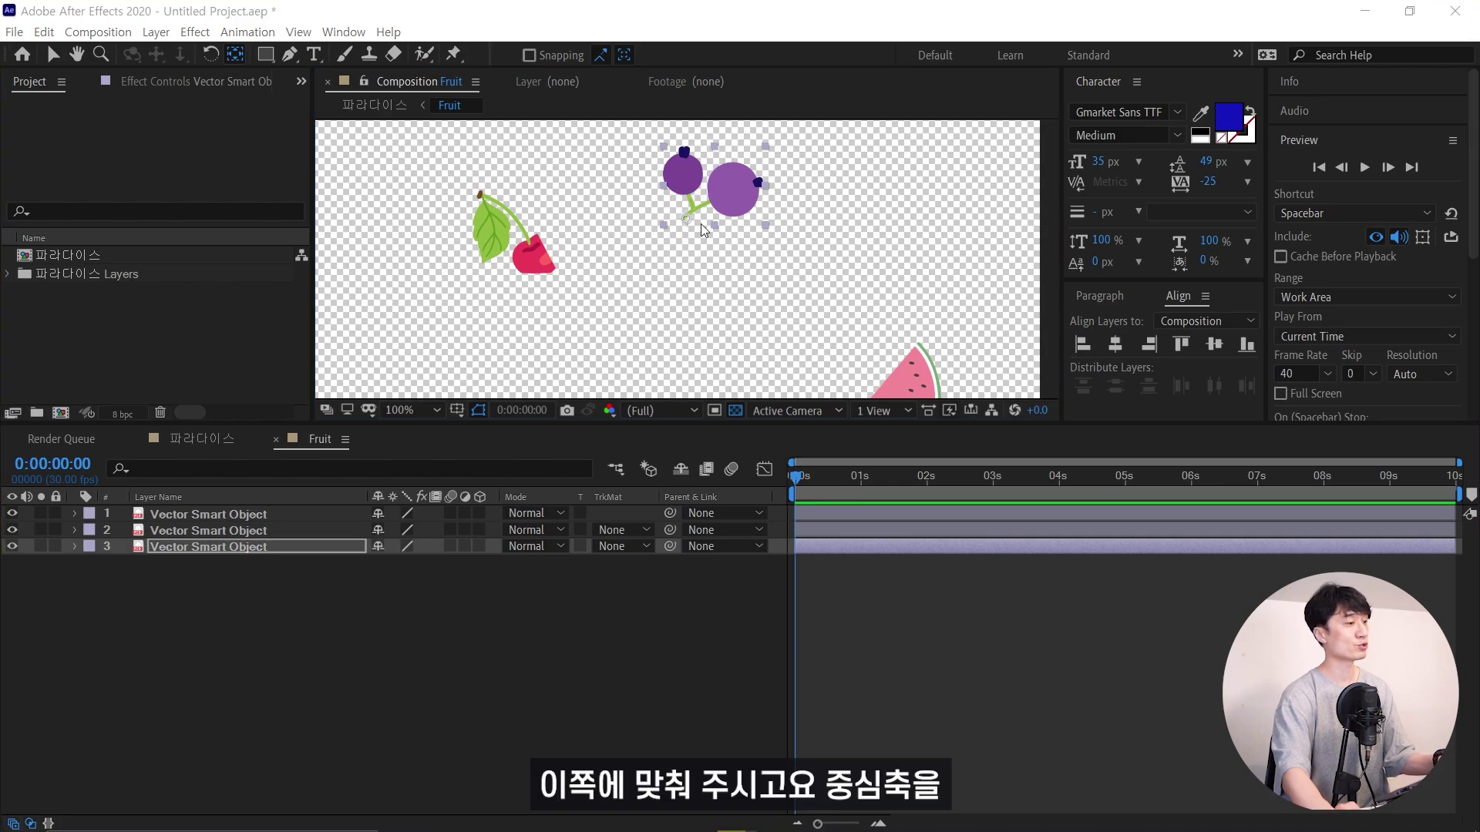
Drag the watermelon's anchor point down to its bottom edge with the Pan Behind tool
left_click_drag(754, 239, 694, 143)
key("v")
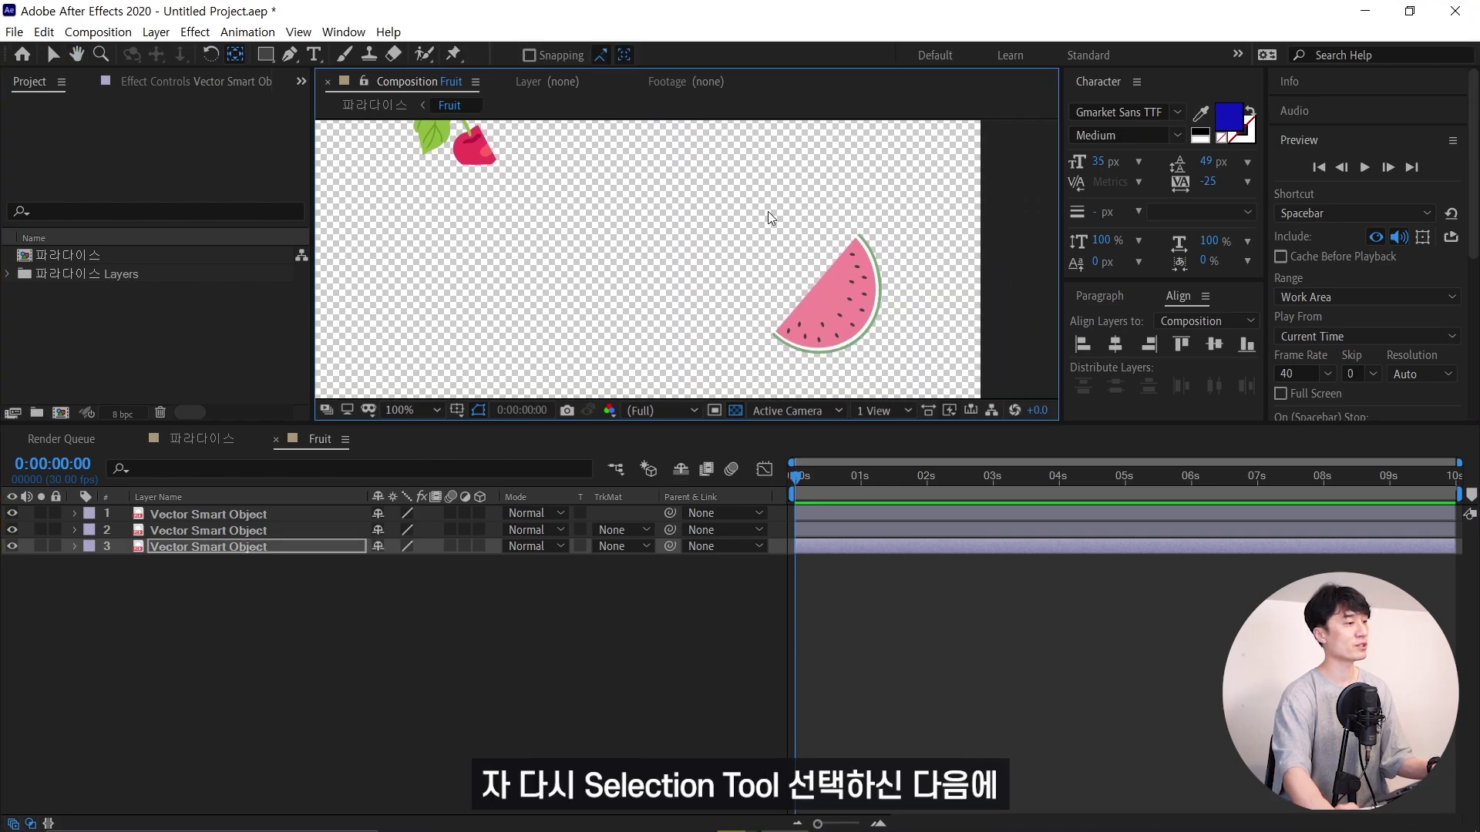
key("v")
left_click(856, 290)
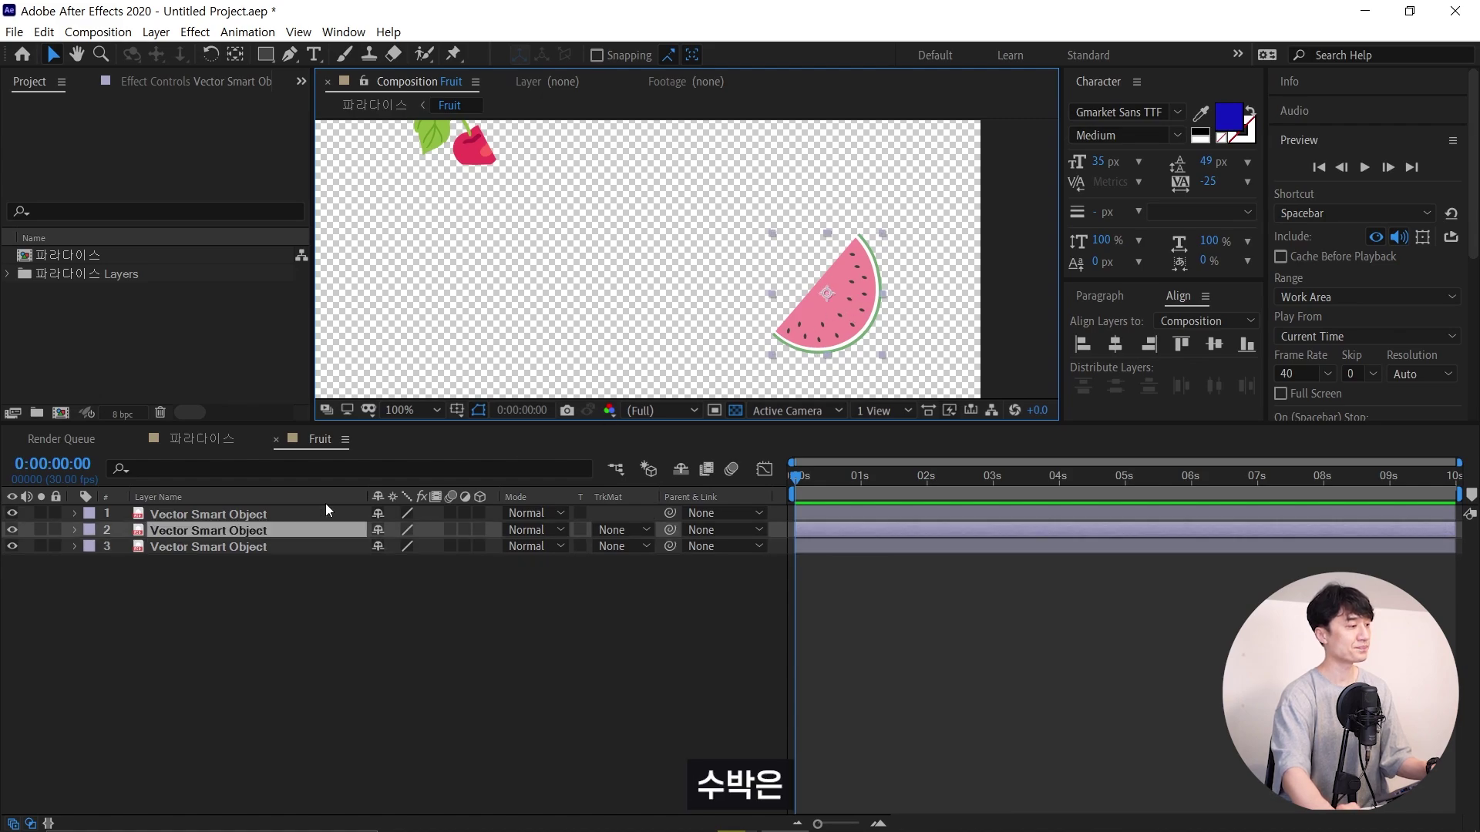
key("y")
left_click_drag(830, 301, 831, 356)
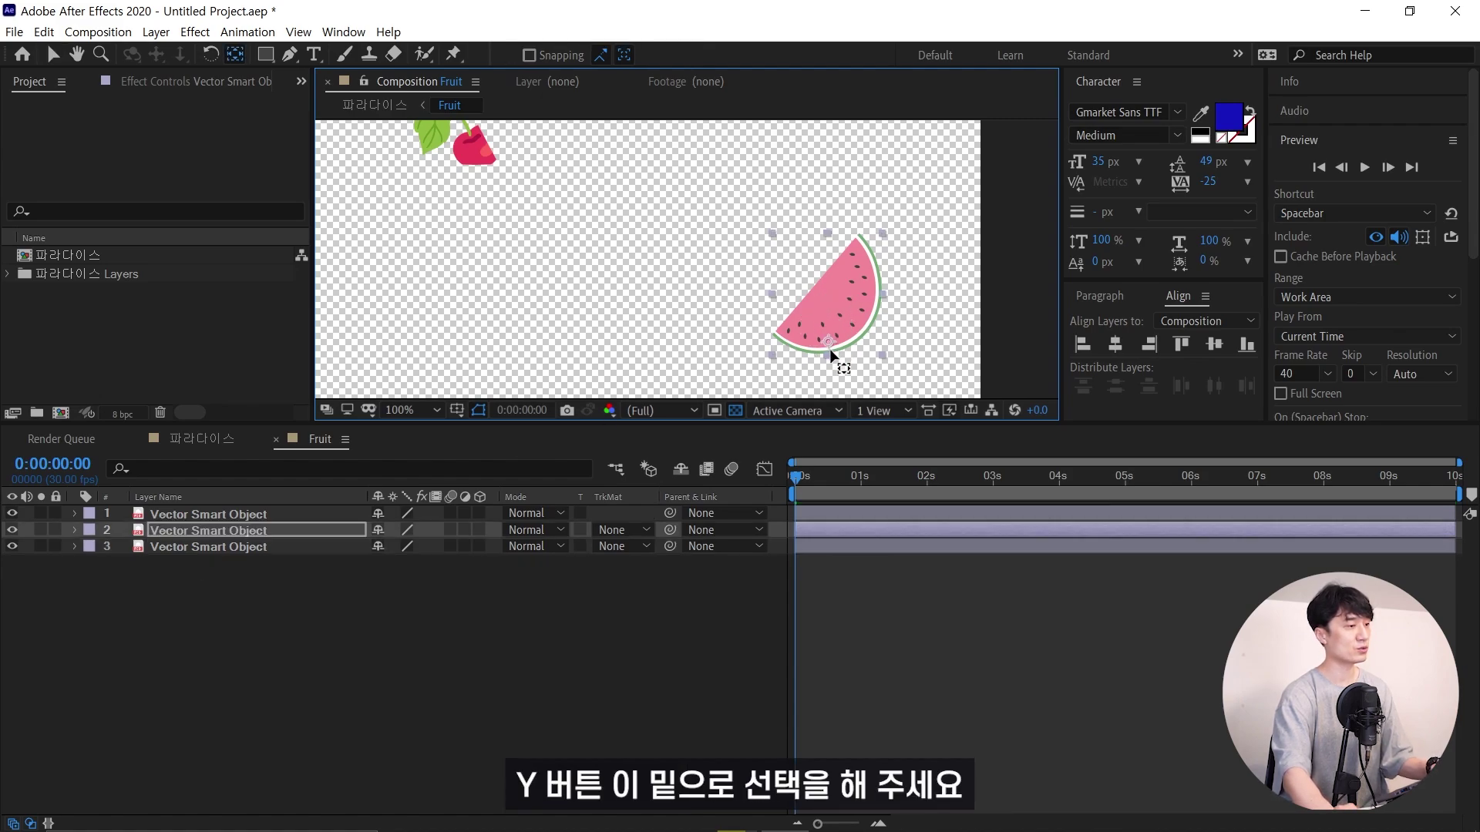
key("v")
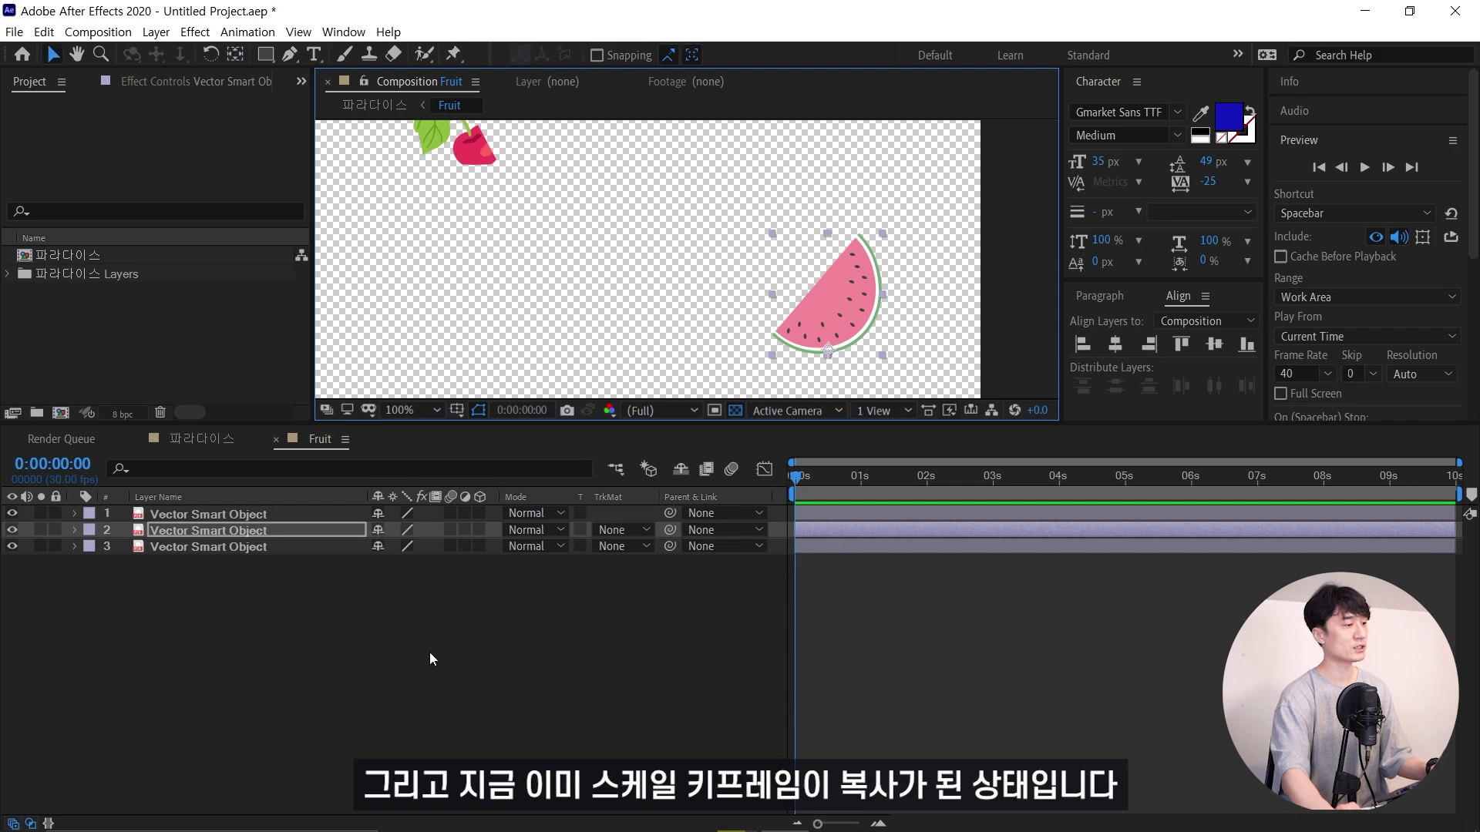
left_click(478, 643)
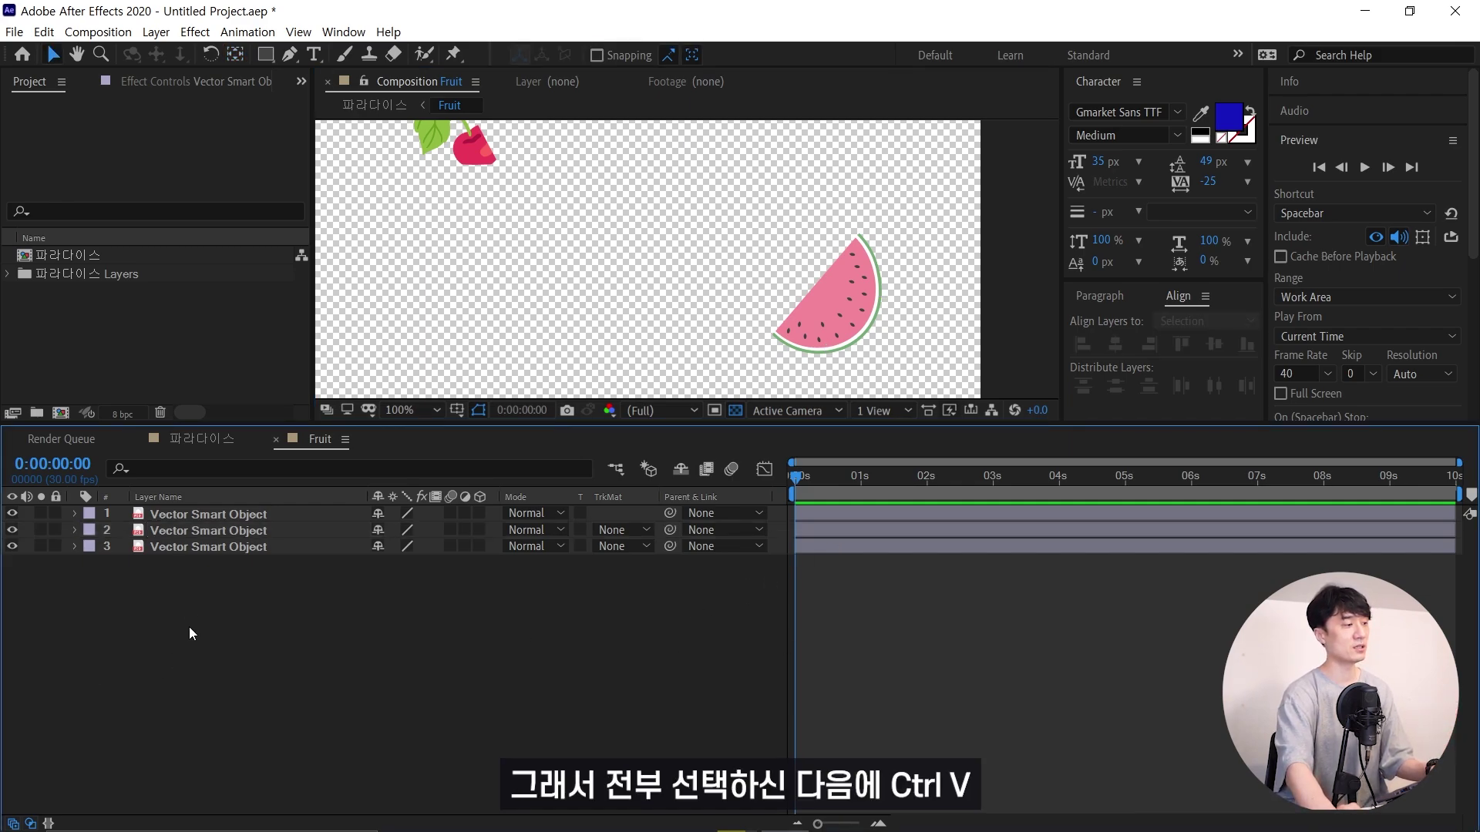
Paste the copied 0%-to-100% Scale keyframes onto all three fruit layers and preview
left_click(228, 512)
left_click(219, 547, "shift")
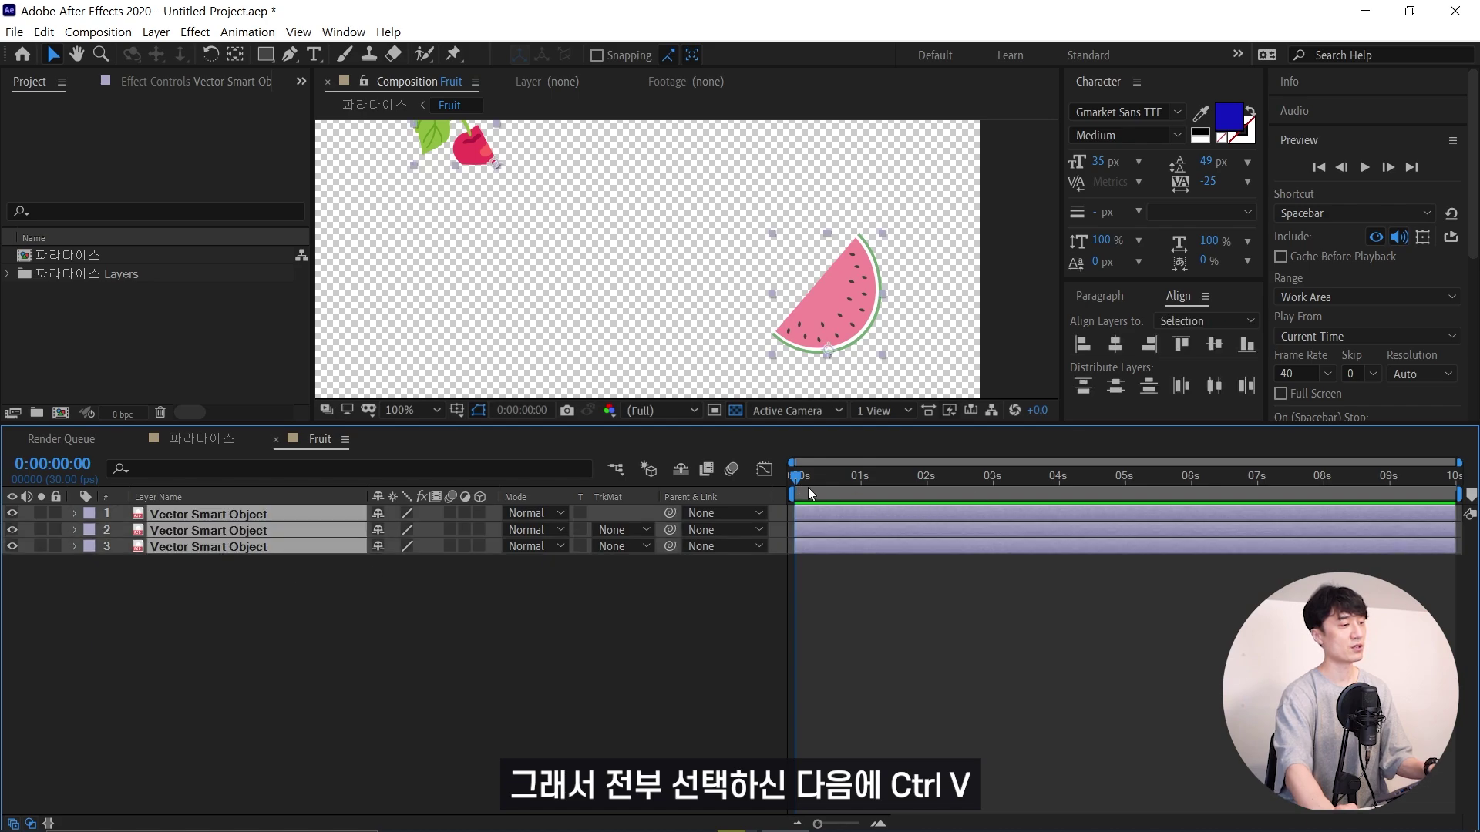
key("ctrl+v")
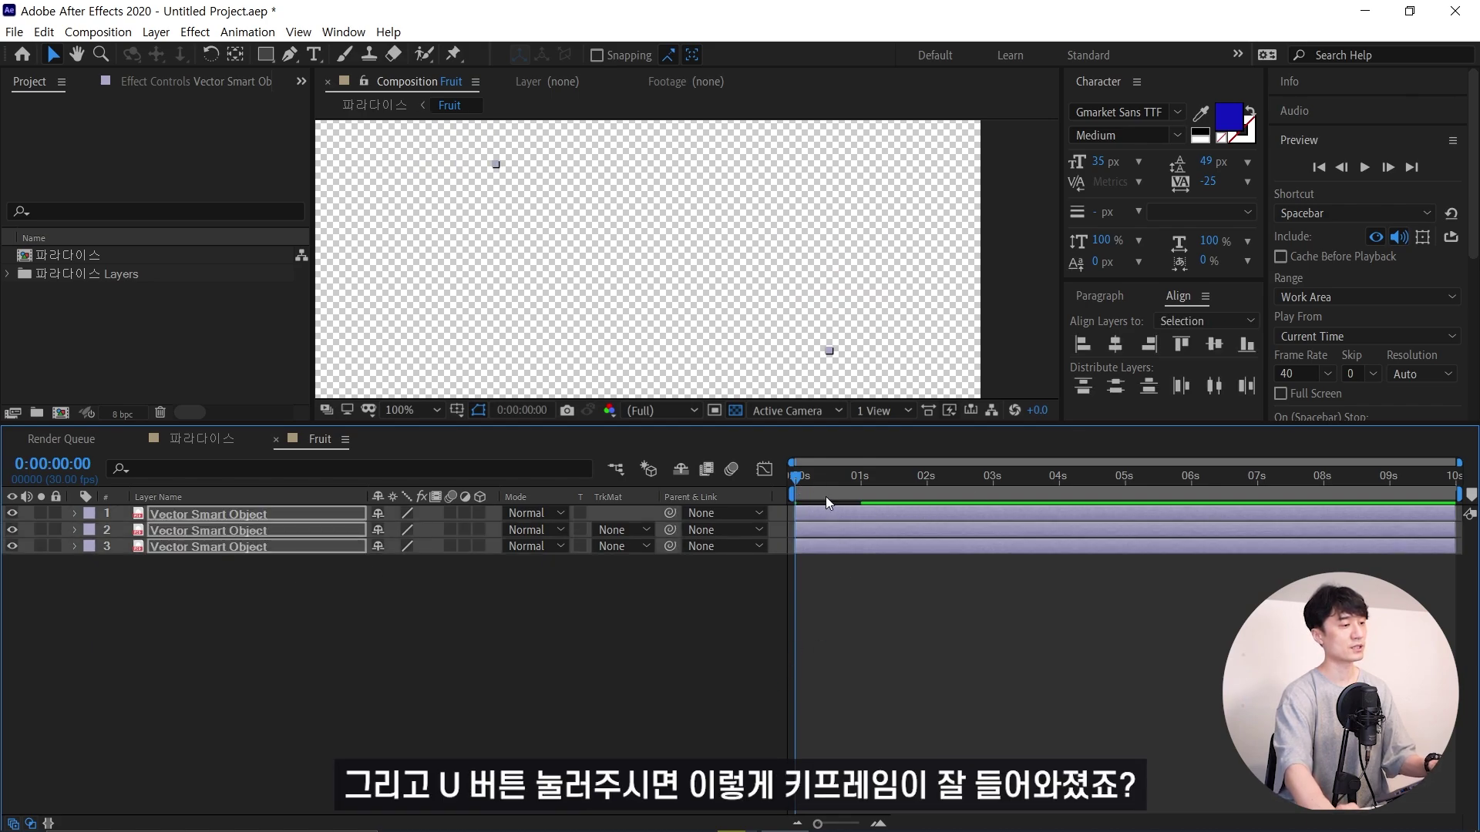
key("u")
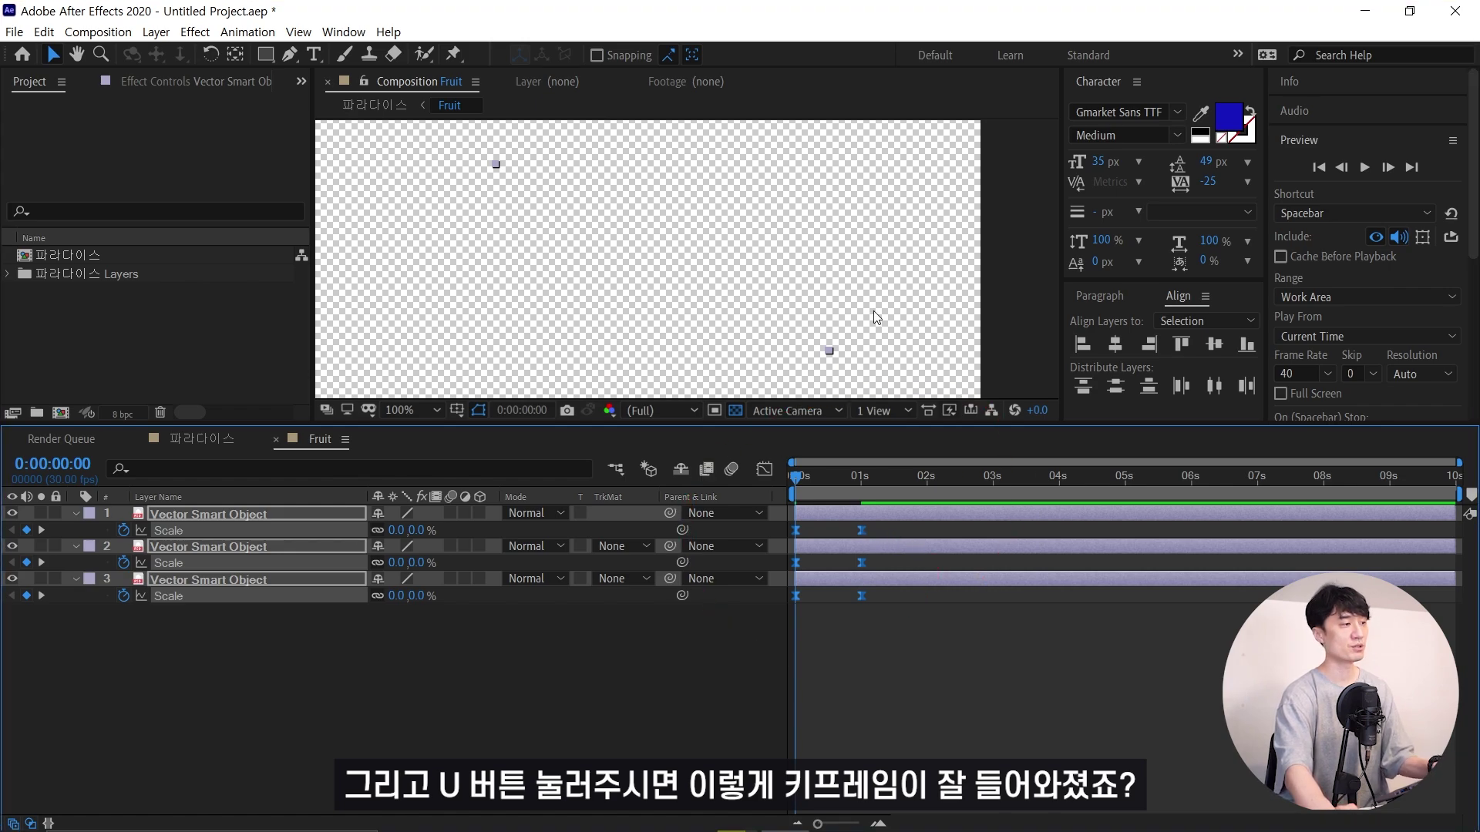
key("space")
key("space")
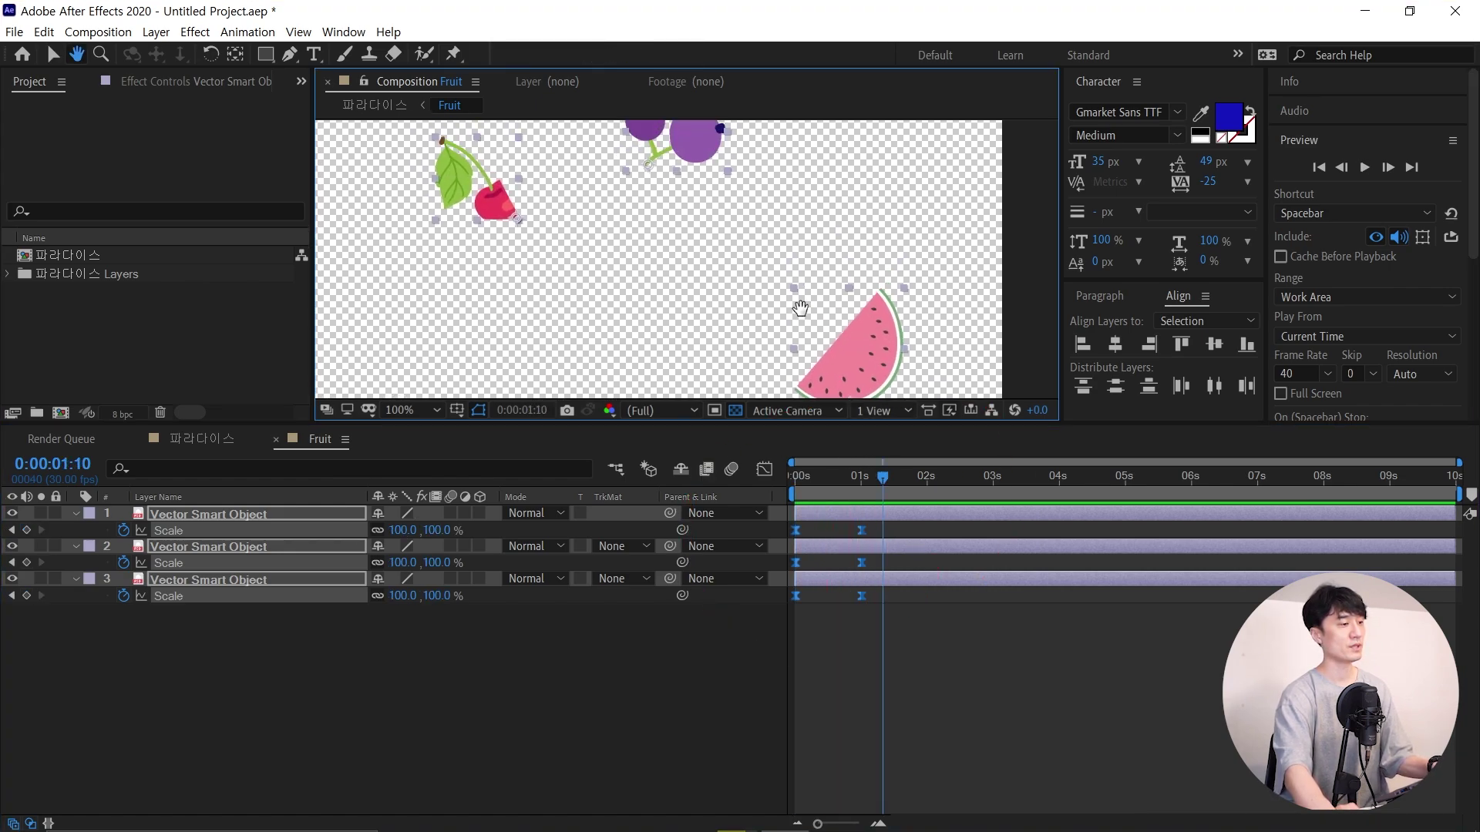
key("space")
key("space")
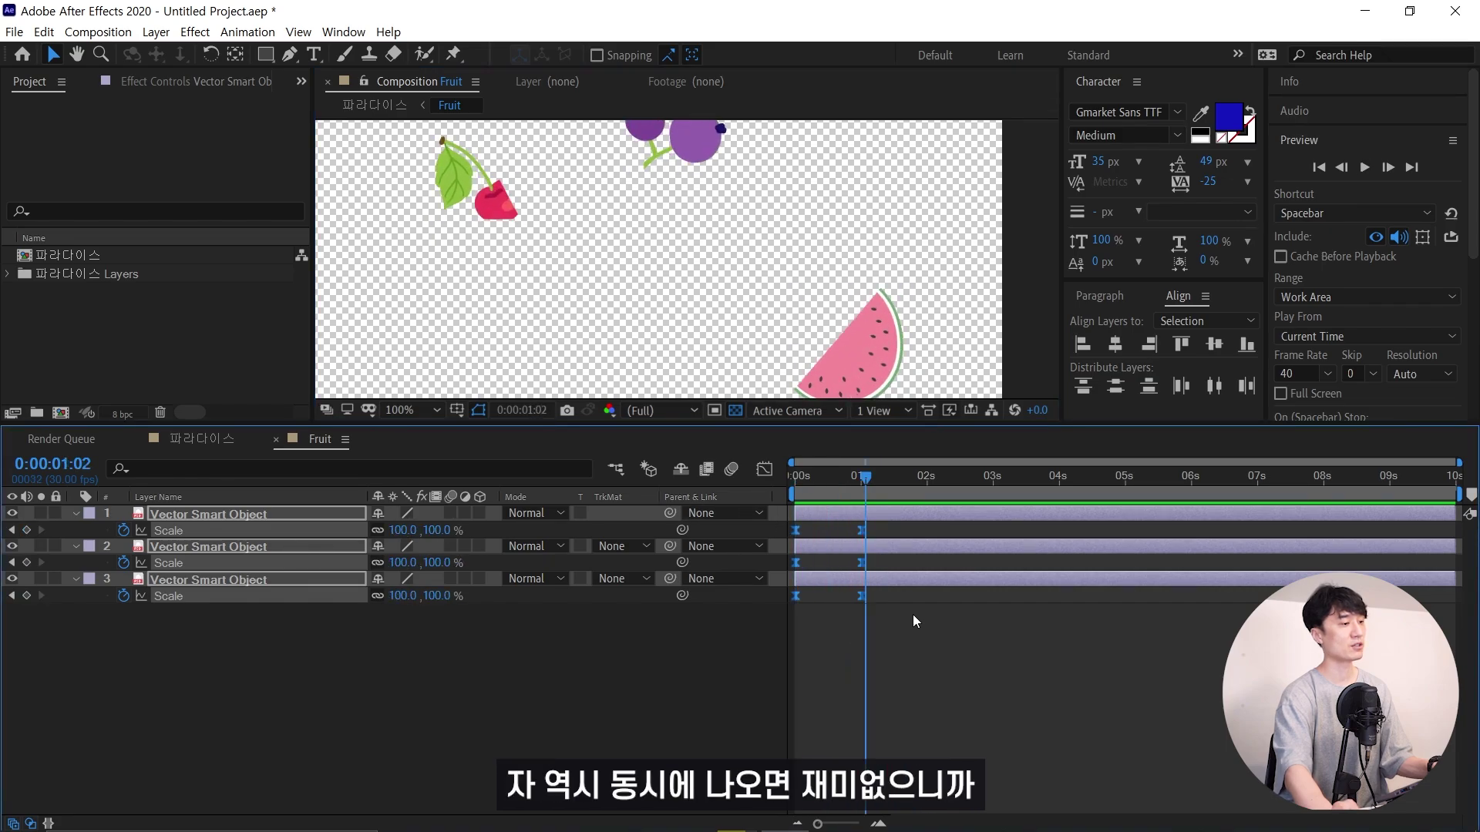
Shift the fruit layers to different start times so they grow one after another
left_click(913, 613)
mouse_move(882, 479)
left_mouse_down()
mouse_move(867, 489)
mouse_move(925, 511)
left_mouse_up()
left_click_drag(821, 547, 902, 544)
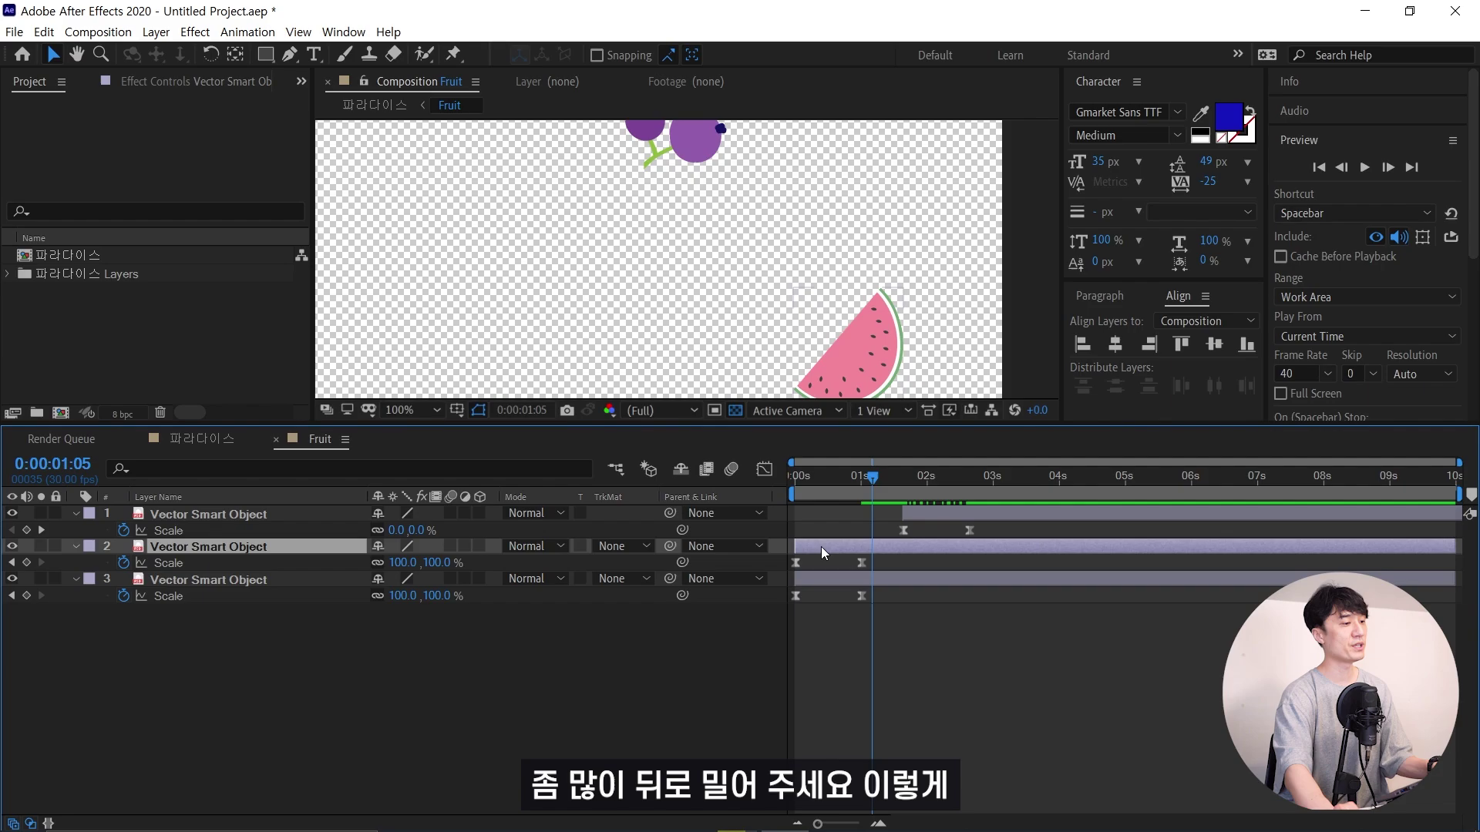
left_click_drag(834, 581, 879, 582)
left_click(899, 552)
left_click(845, 483)
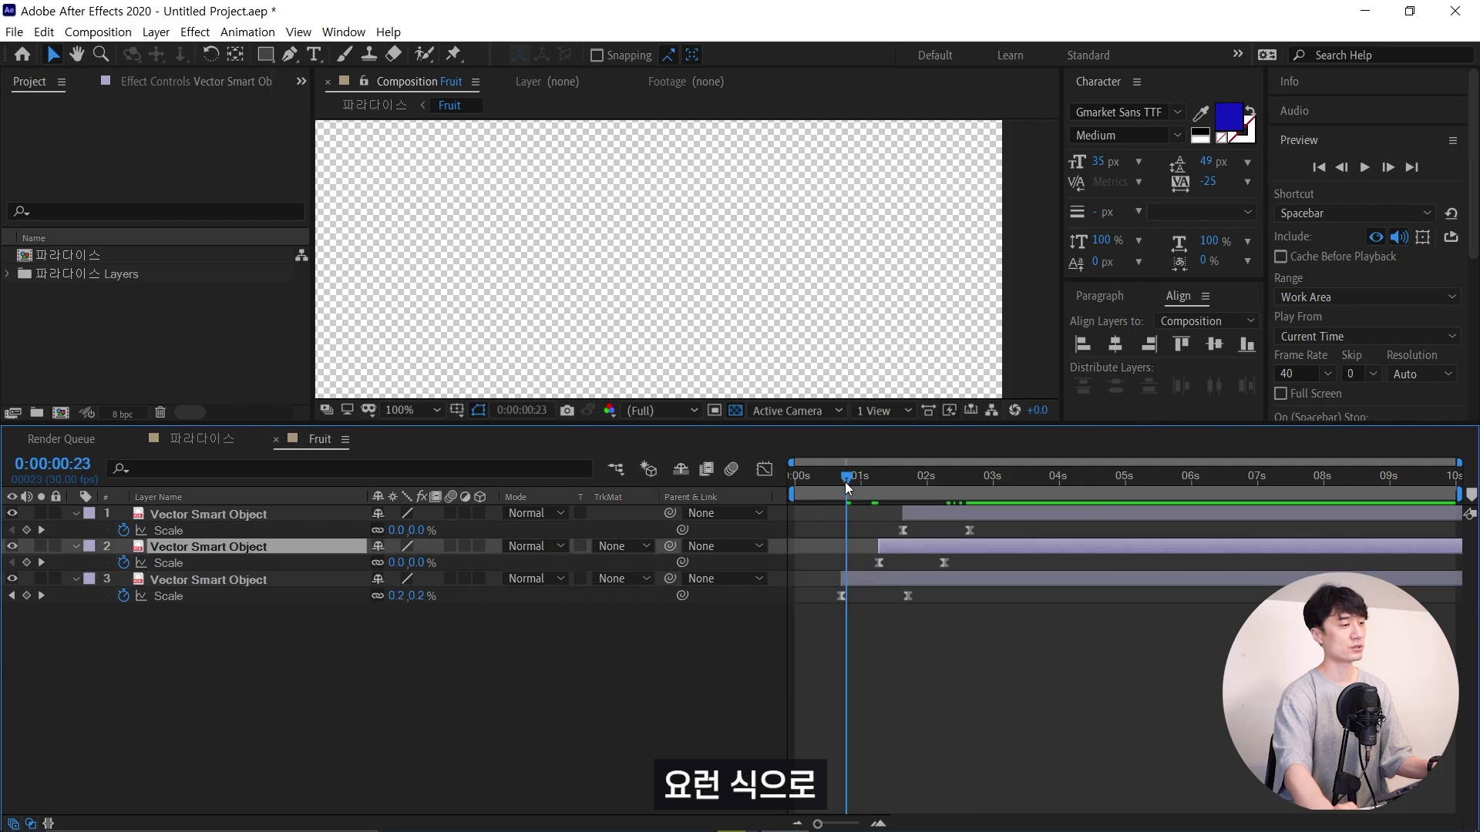
left_click_drag(845, 483, 989, 477)
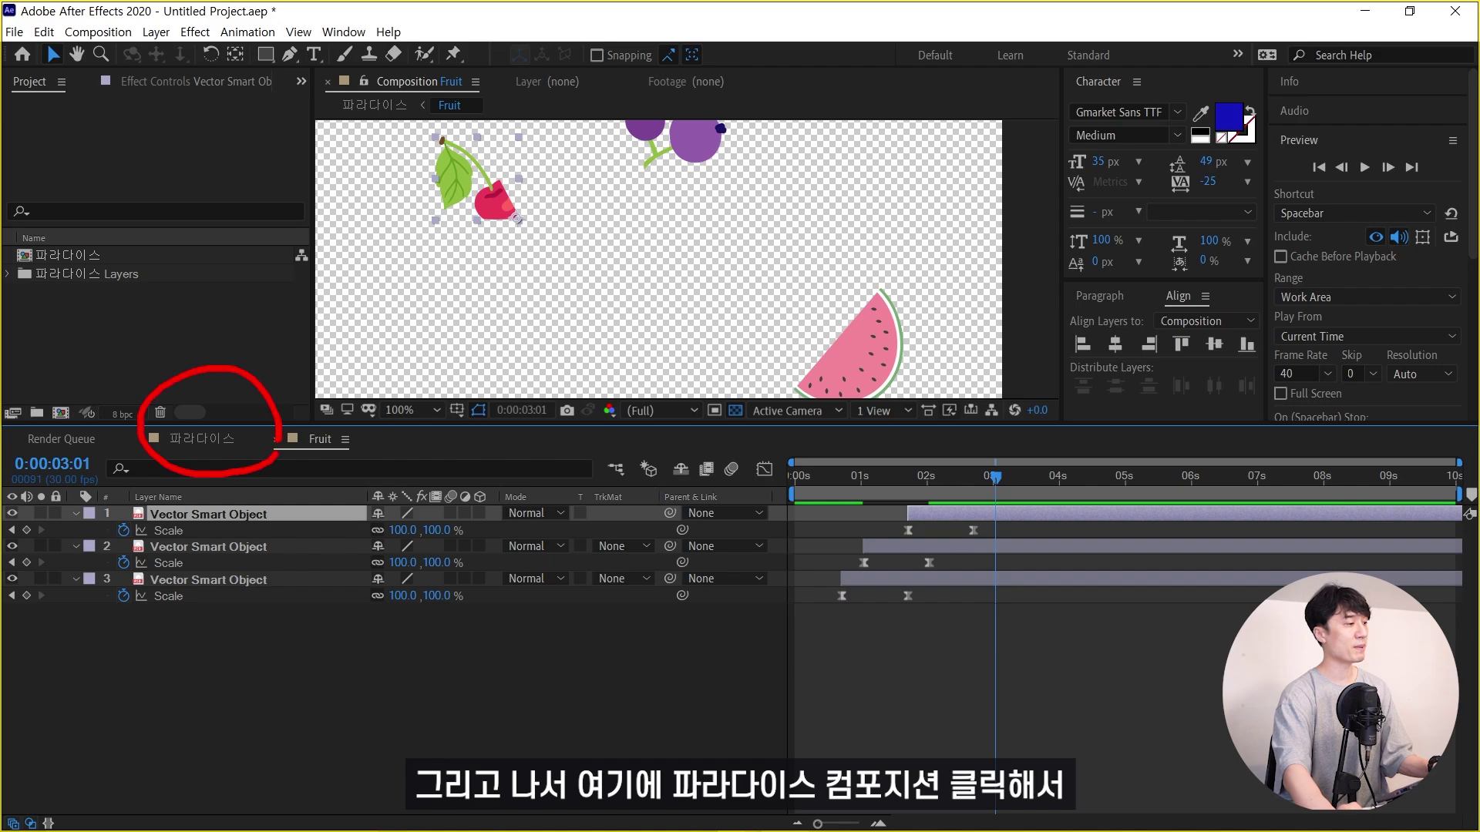
Preview the 파라다이스 composition from the start with the fruits, then select Leaf 1
left_click(205, 441)
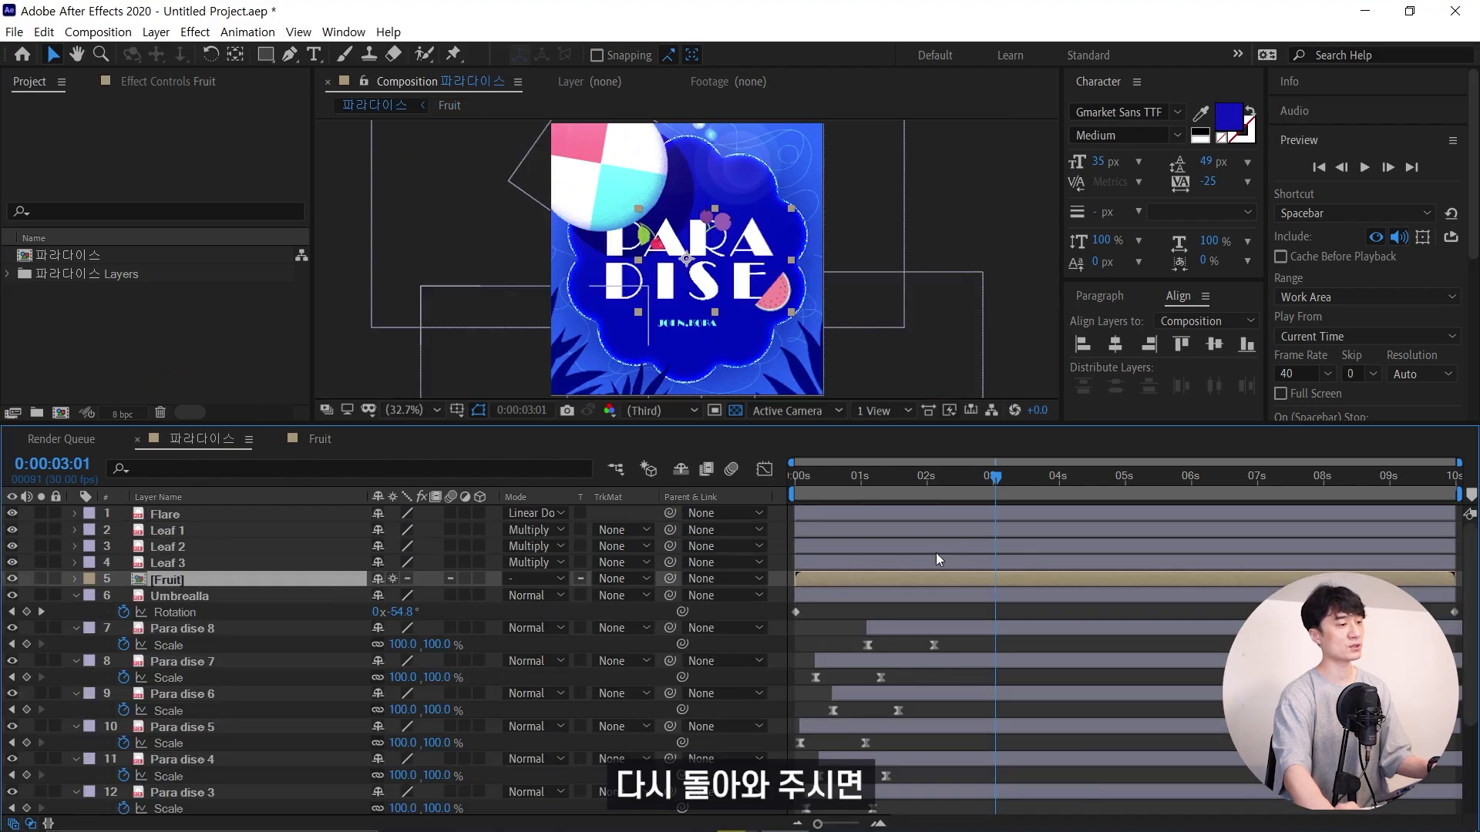
left_click_drag(1002, 485, 796, 485)
key("space")
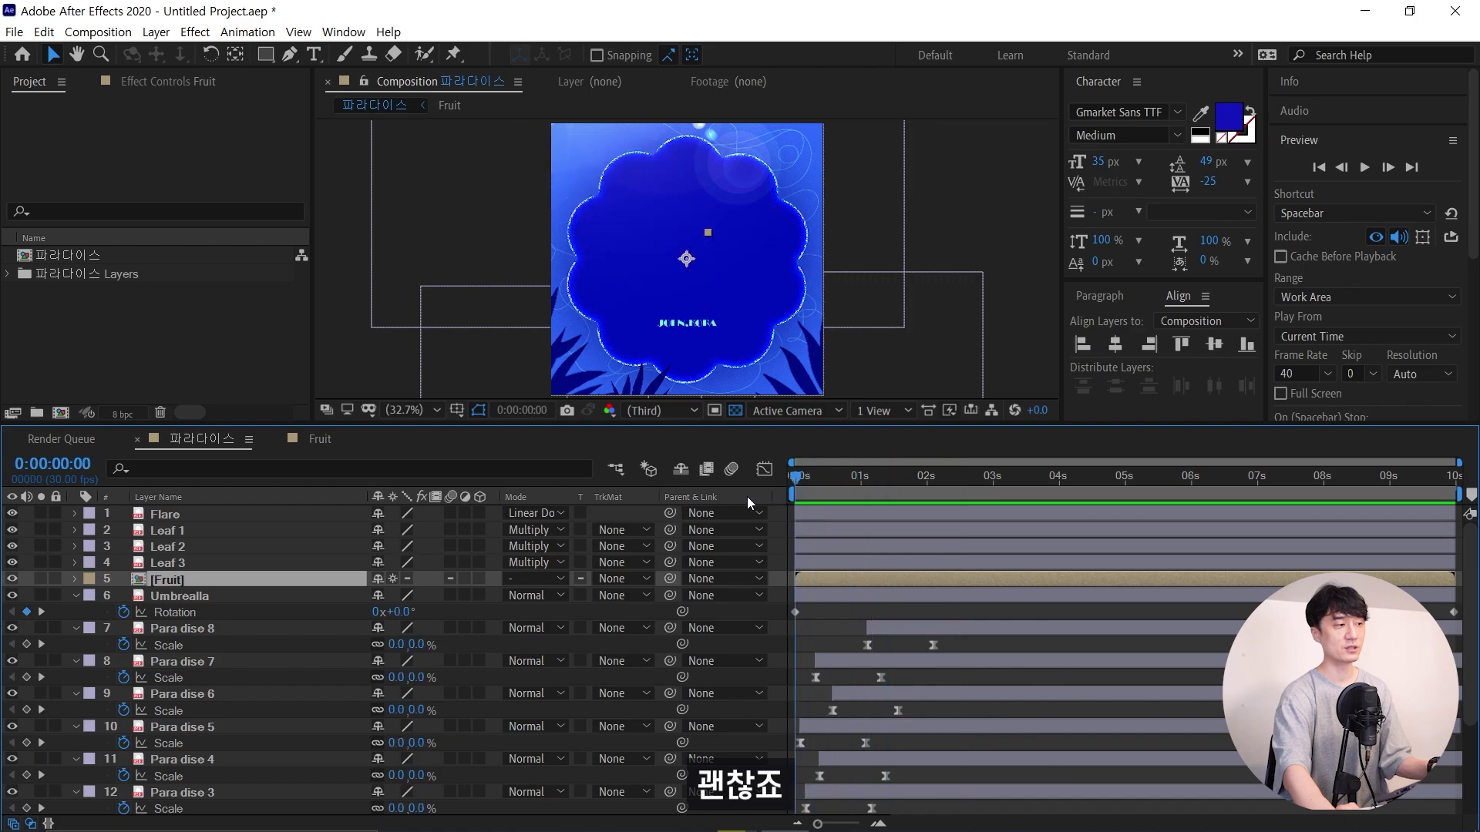
left_click_drag(523, 270, 482, 297)
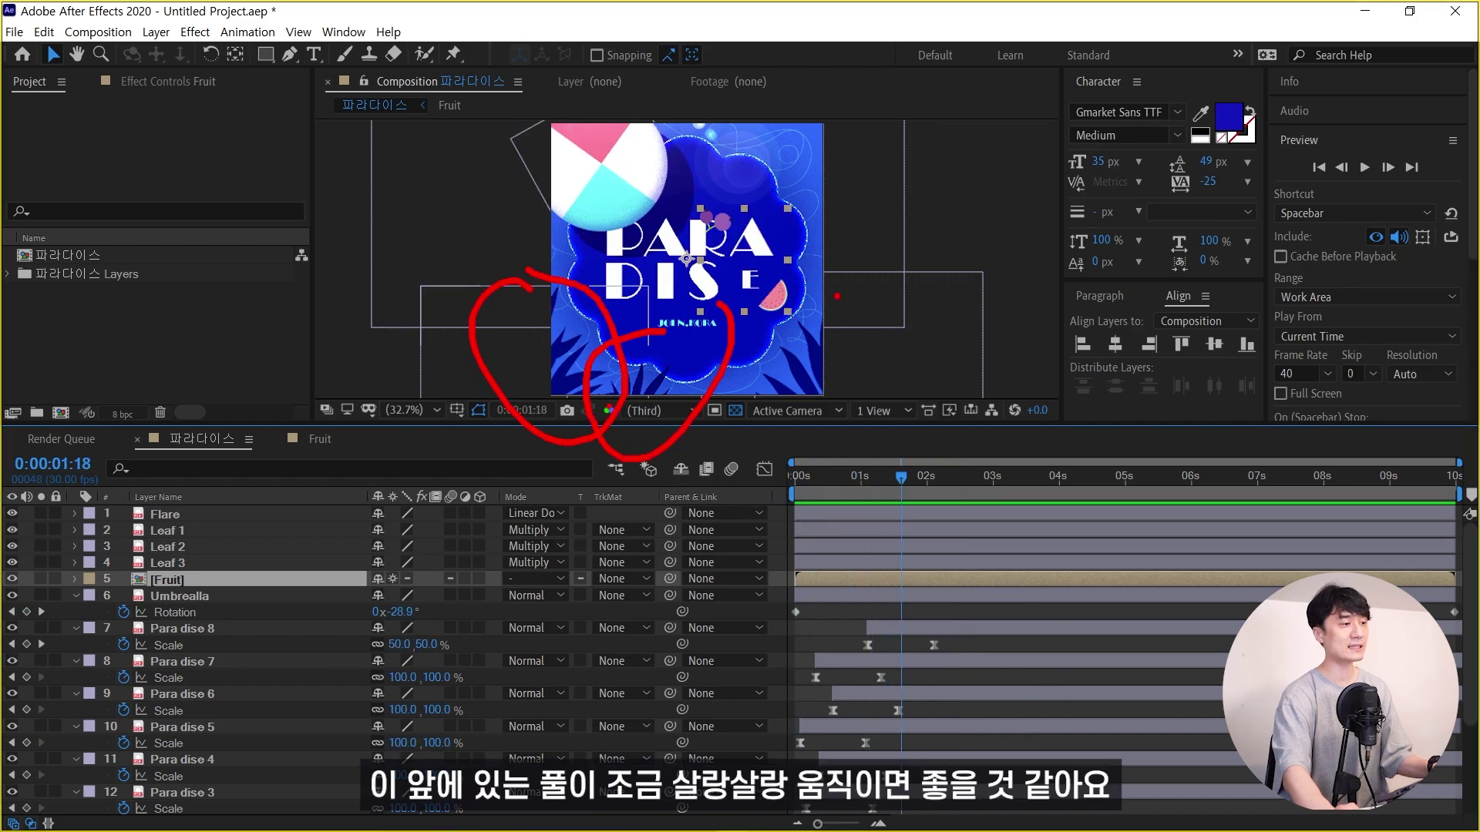
left_click_drag(663, 333, 579, 336)
key("Escape")
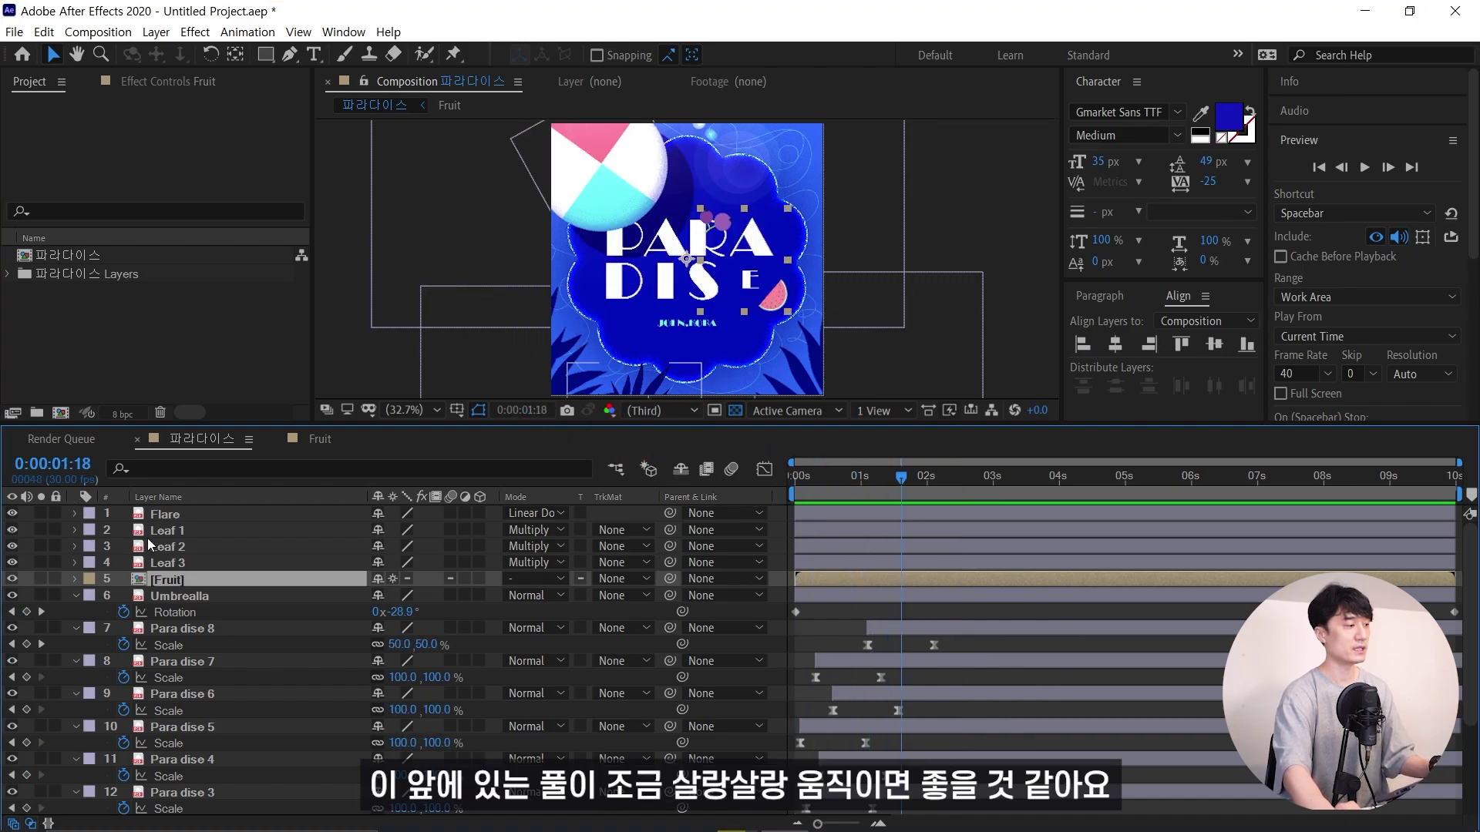
left_click(166, 532)
Keyframe Leaf 1's Rotation at 0° at 0s and about 18° at 1s
key("Home")
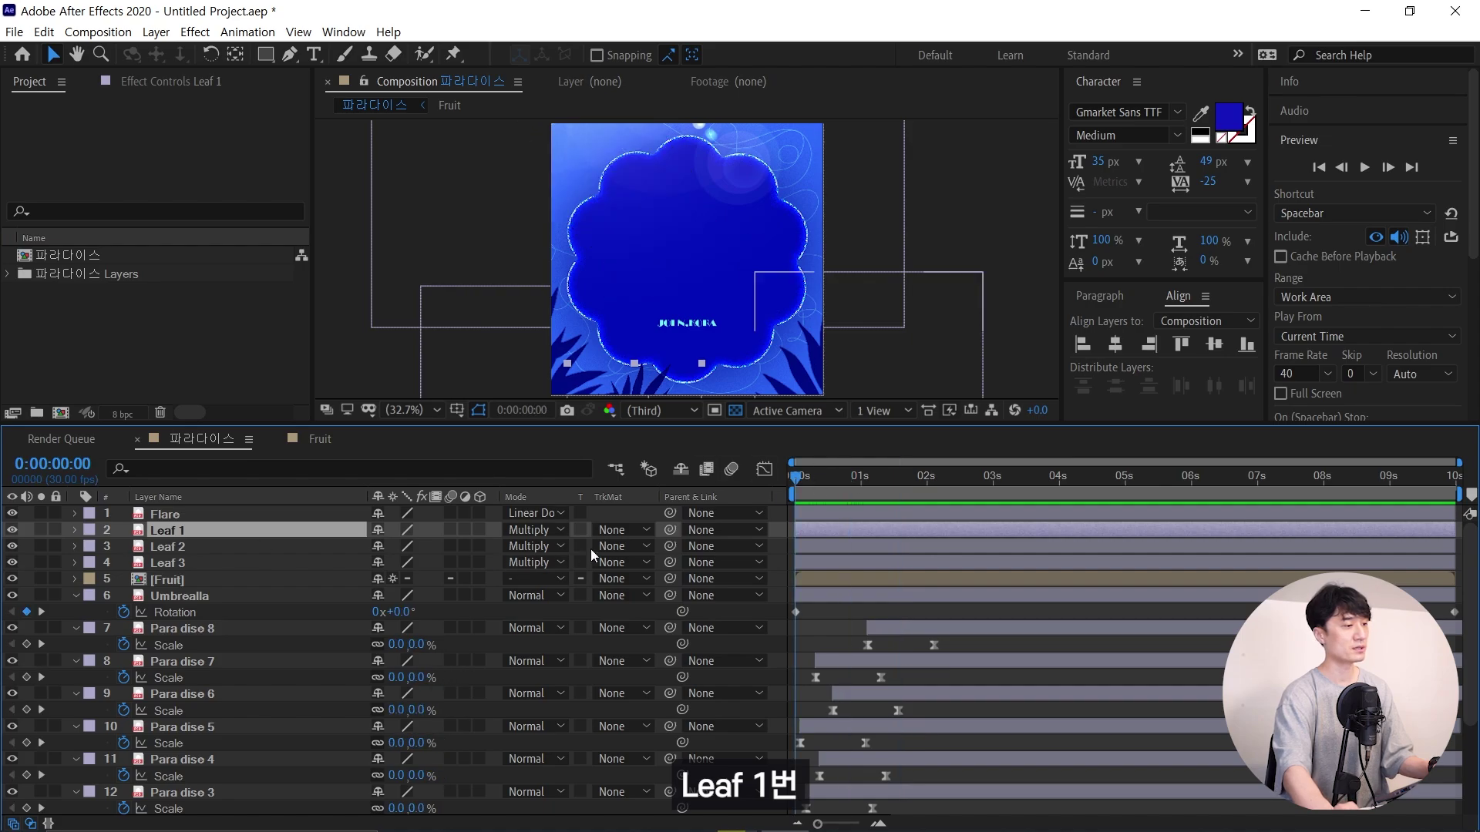
key("space")
key("space")
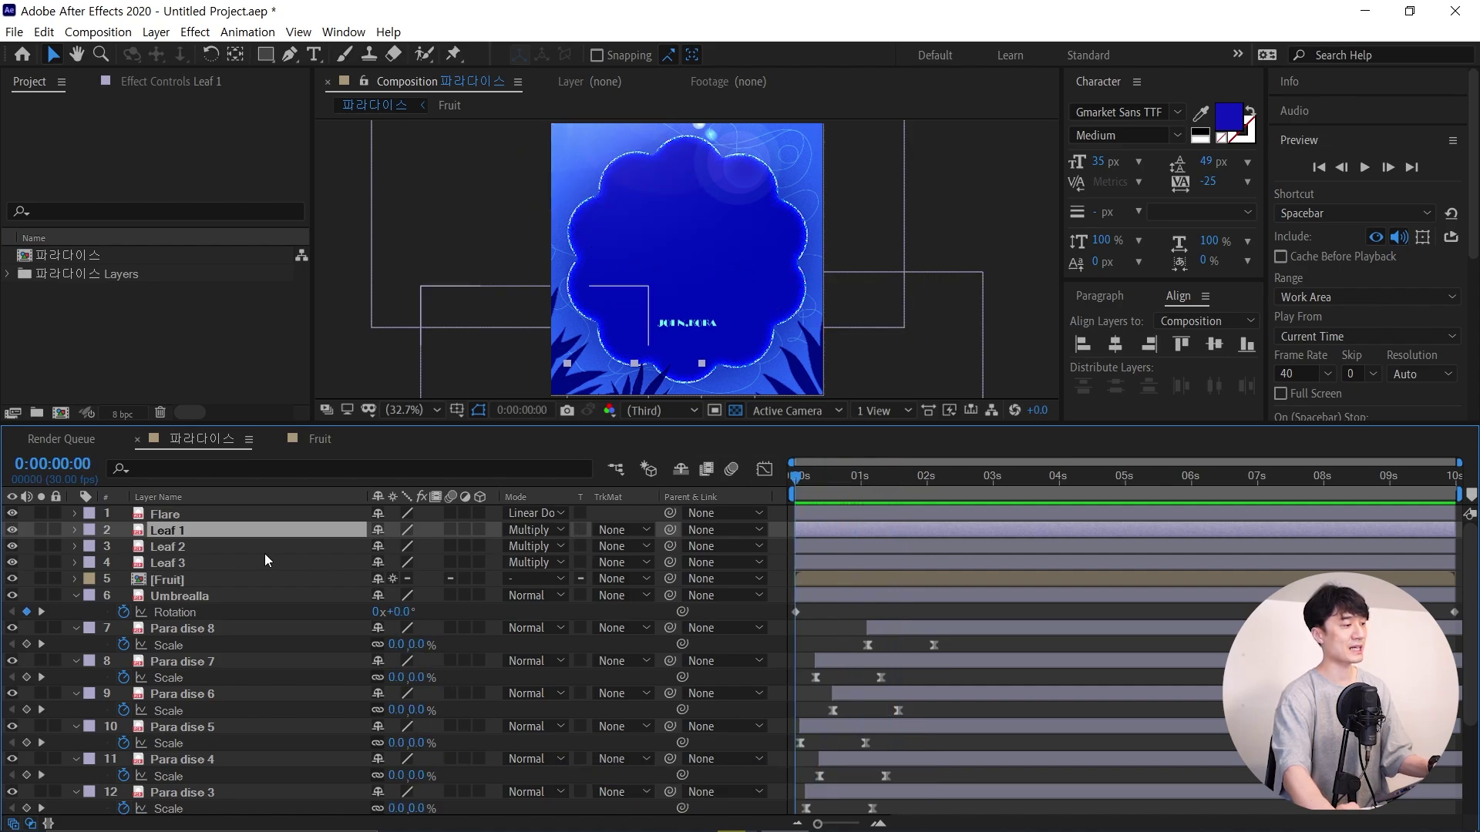
key("r")
left_click(124, 546)
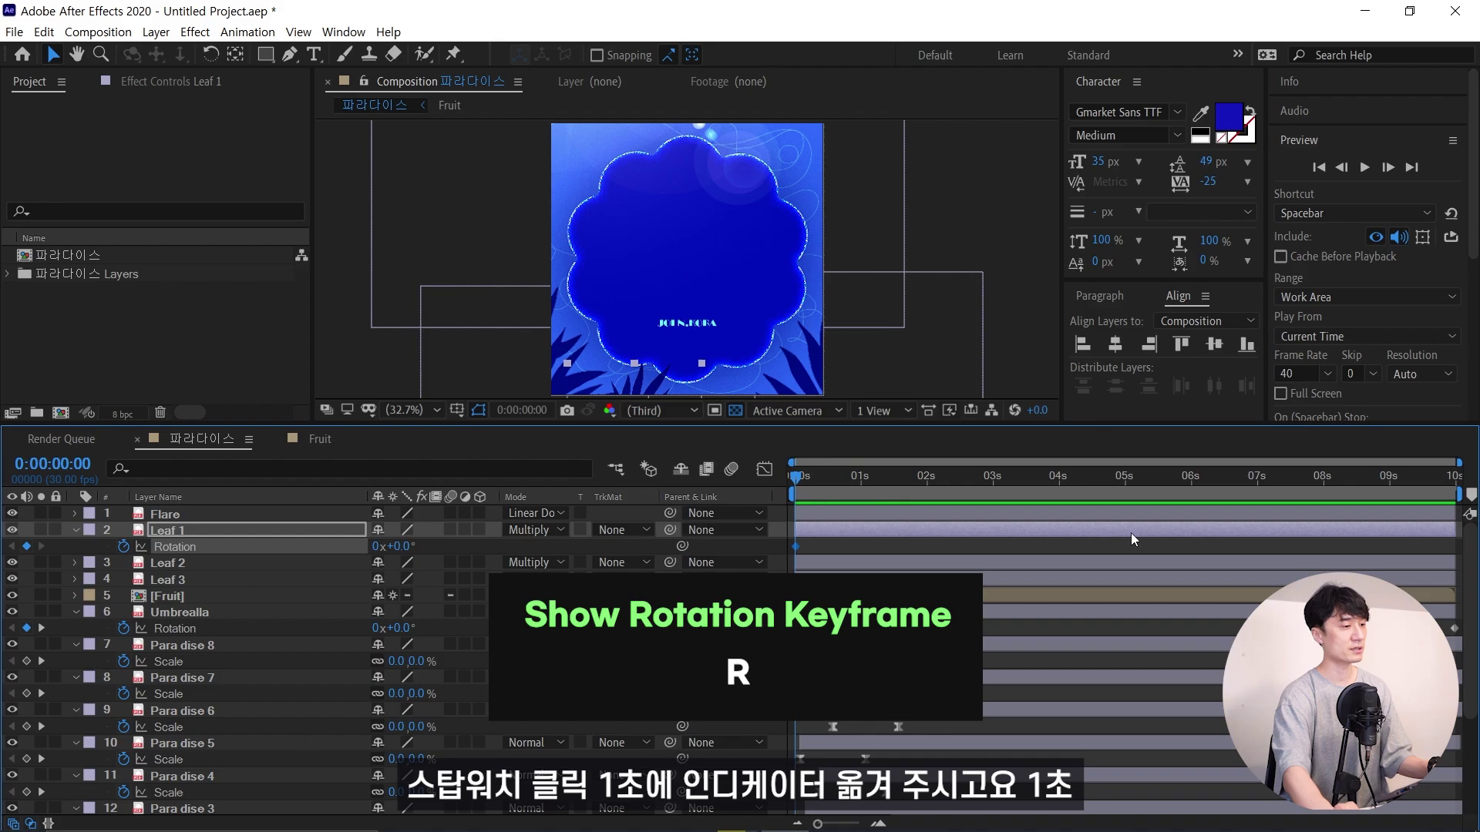
left_click(860, 485)
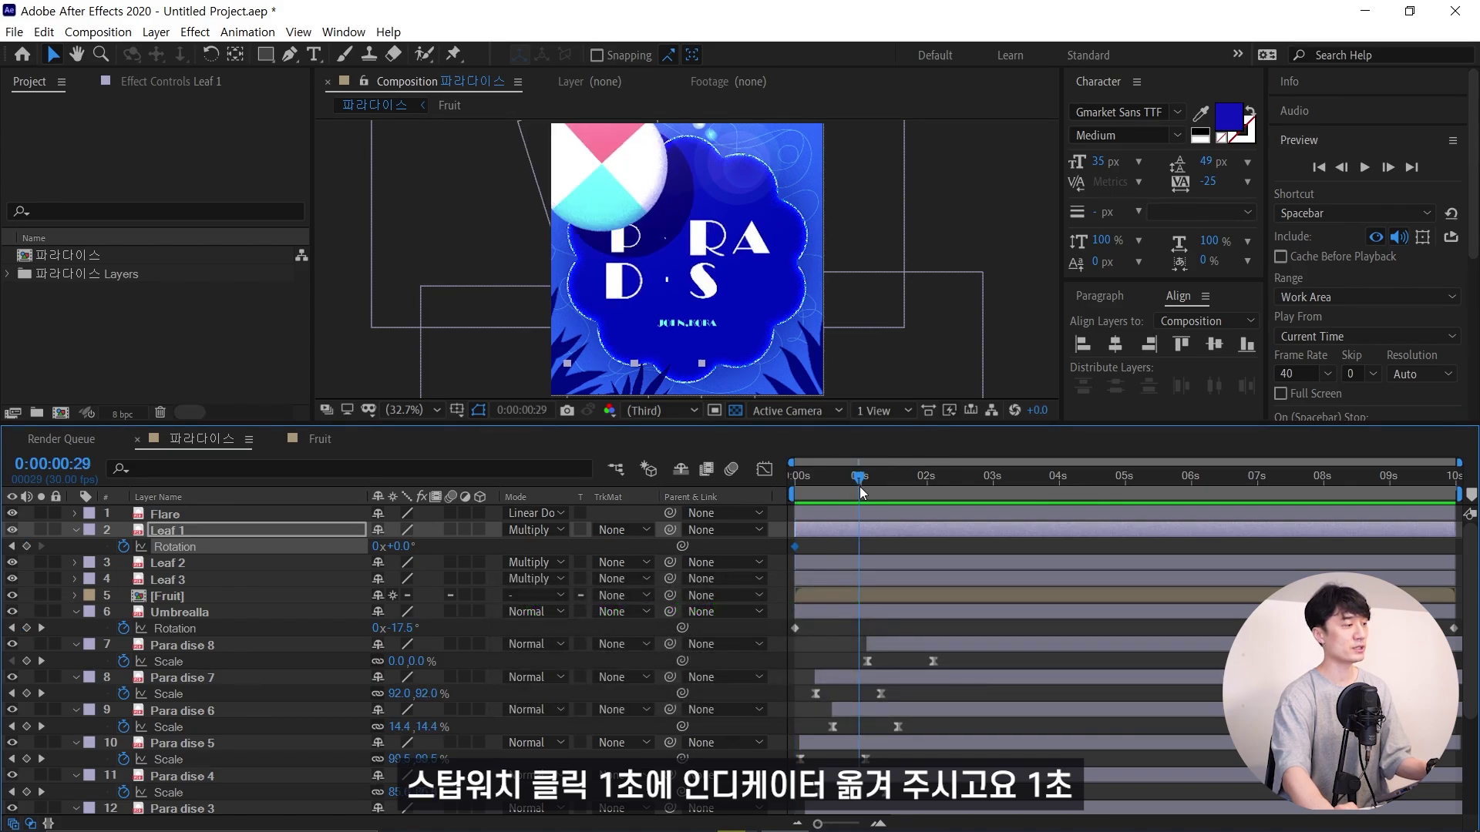
left_click_drag(861, 491, 863, 491)
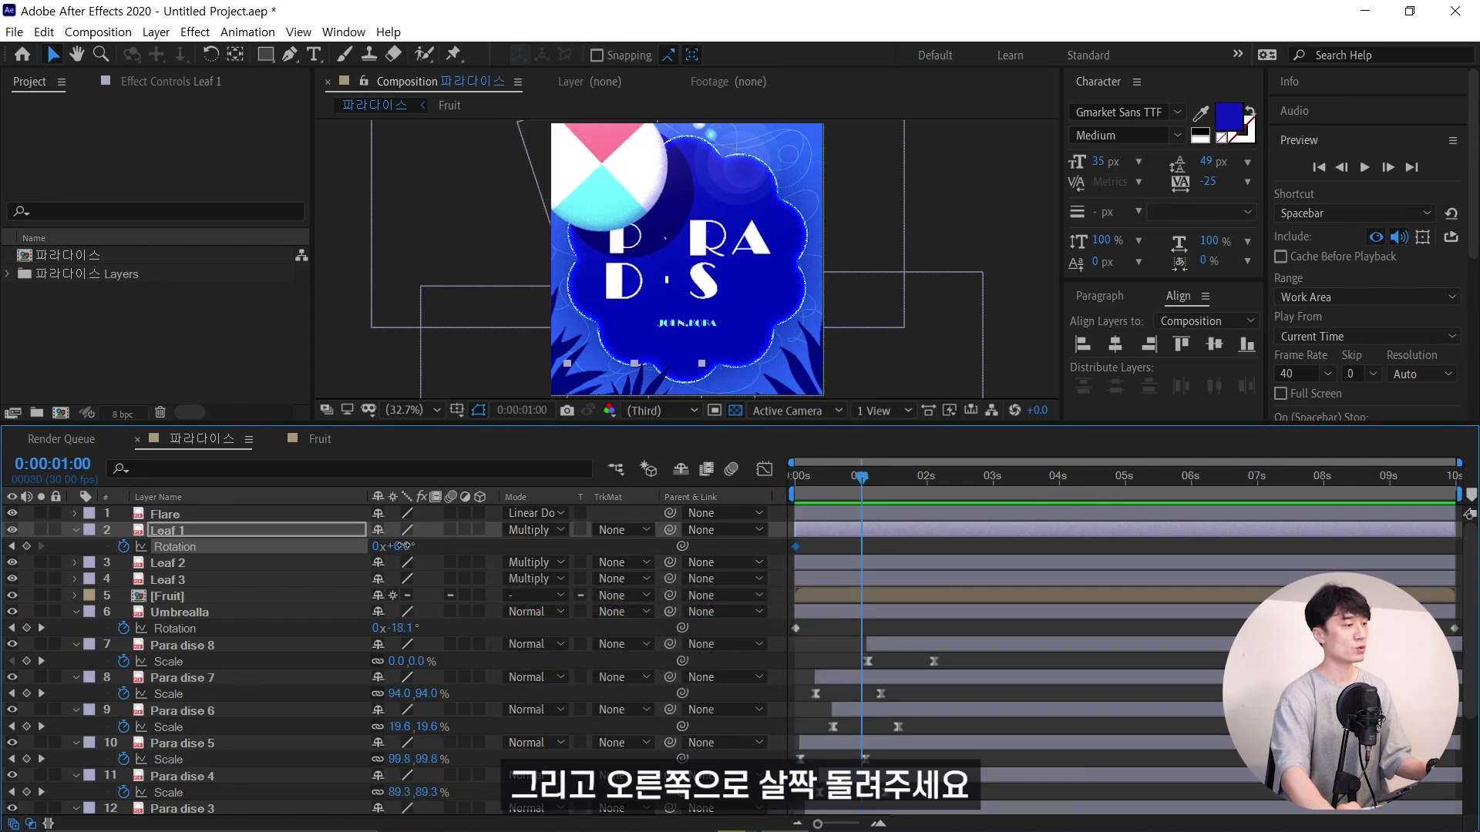
left_click_drag(401, 546, 422, 545)
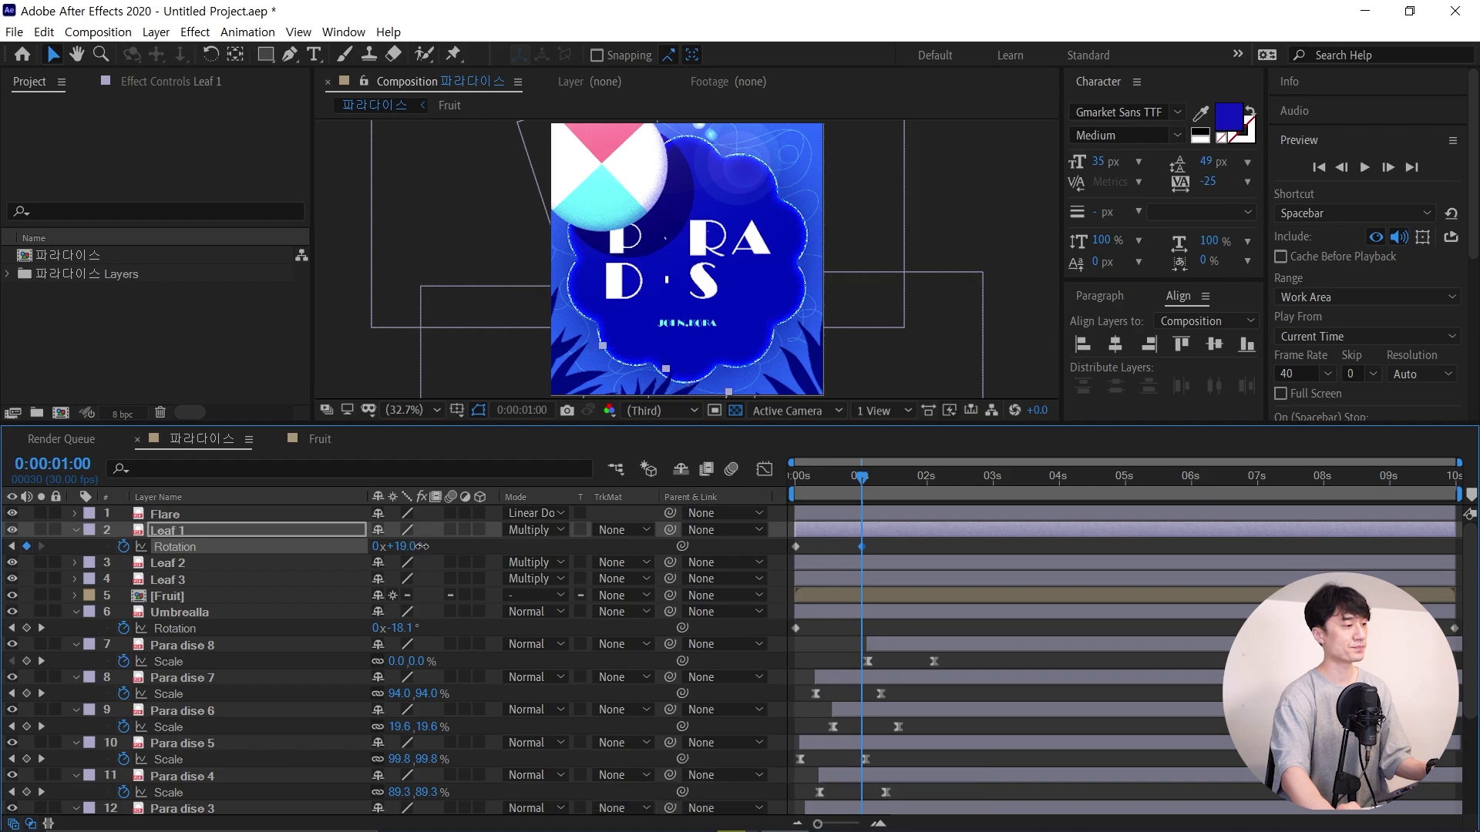
left_click_drag(809, 488, 865, 491)
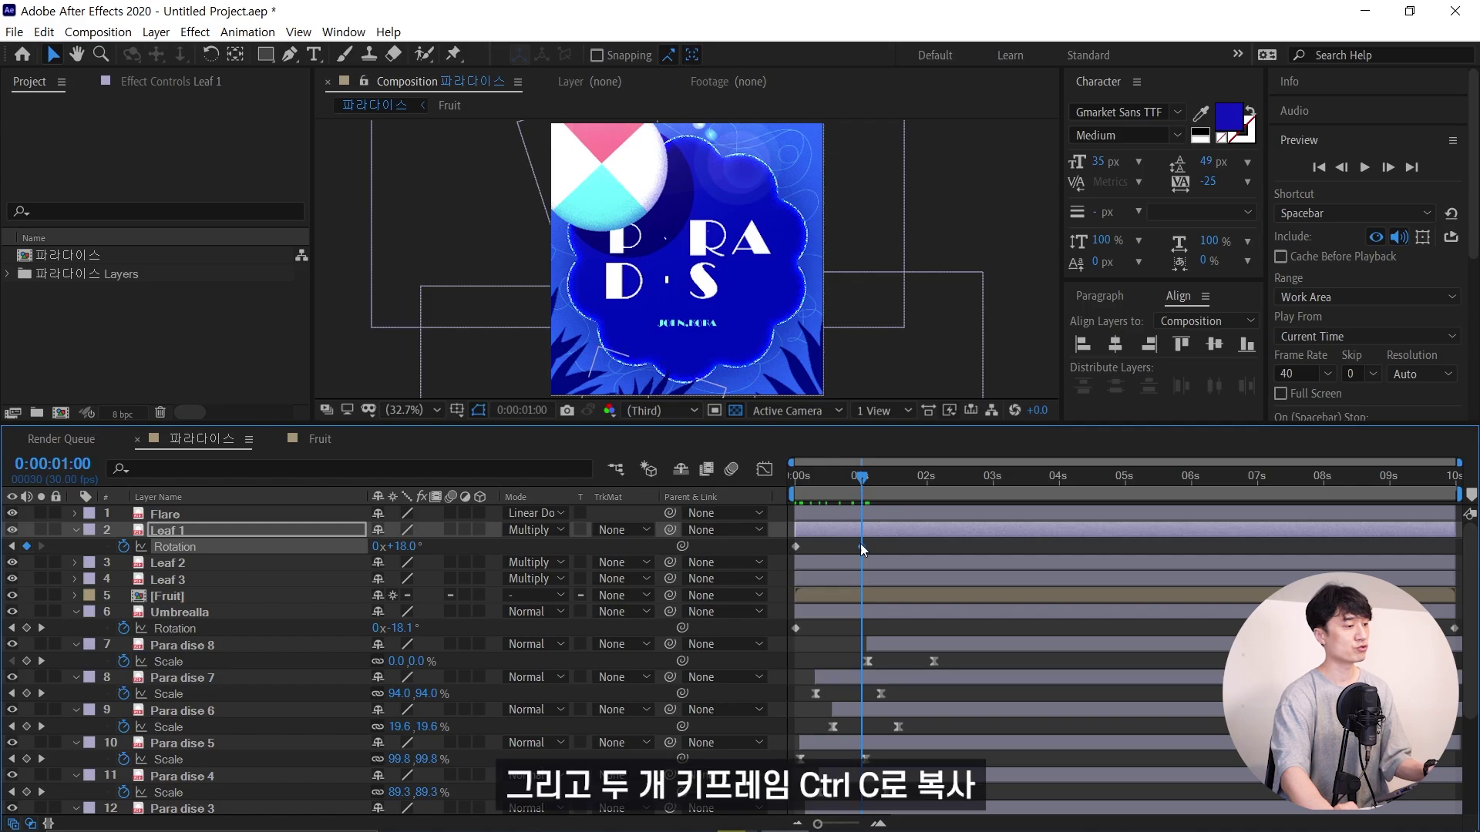
Repeat Leaf 1's rotation keyframes at 2s, 4s and 8s, then preview the sway
left_click_drag(879, 539, 790, 559)
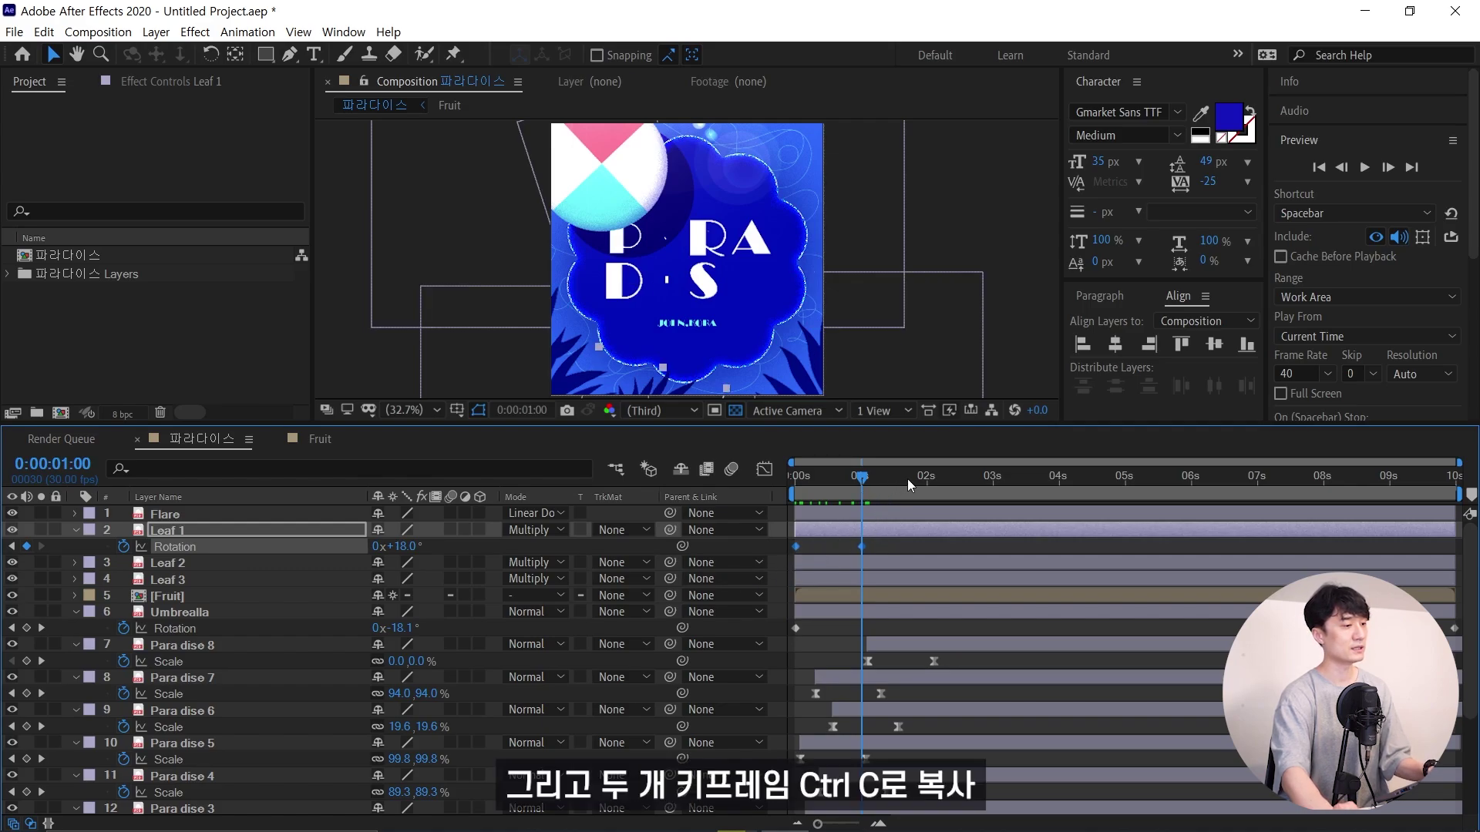
left_click_drag(908, 479, 926, 490)
key("ctrl+v")
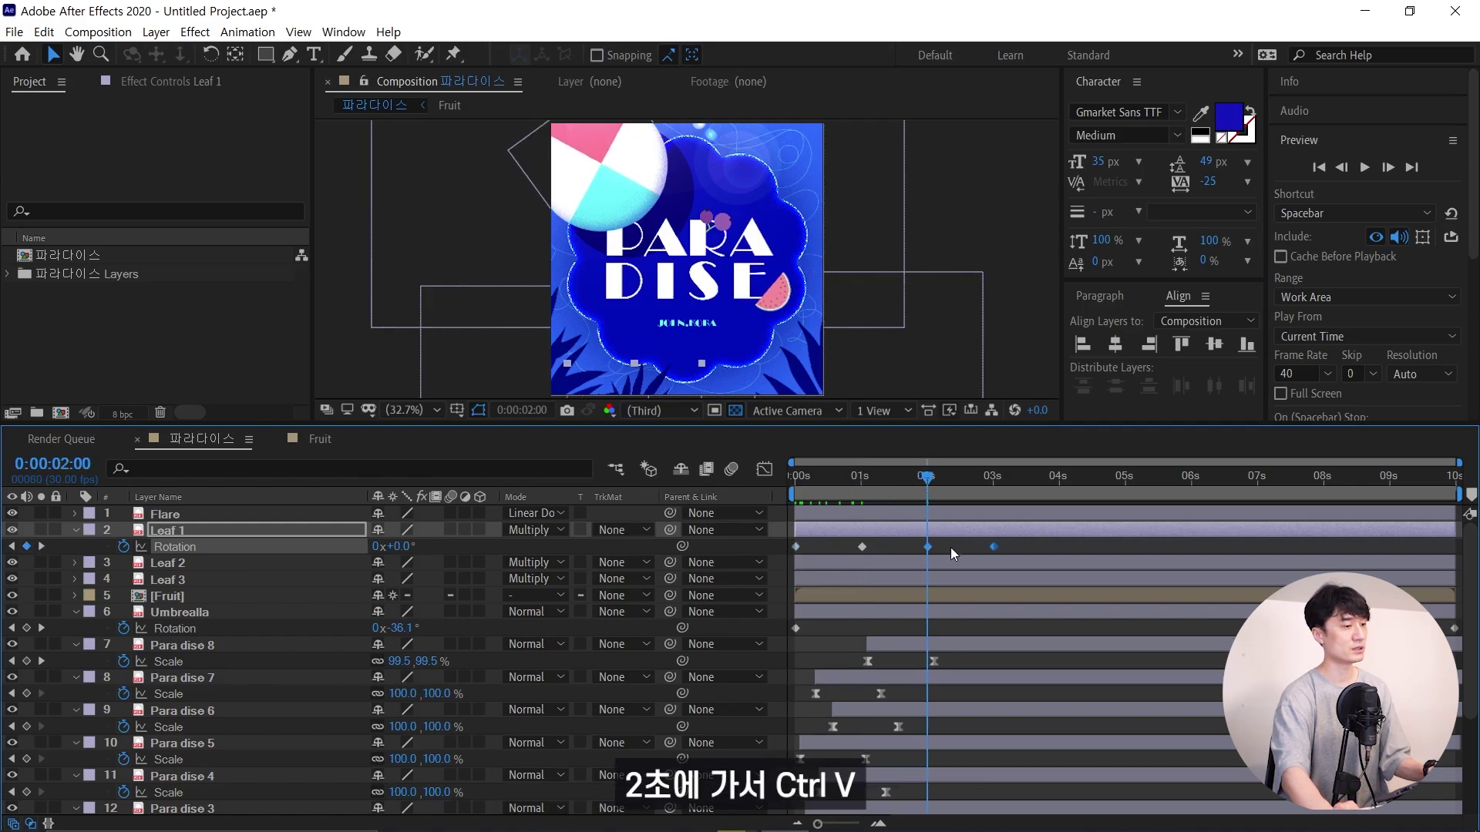
left_click_drag(1027, 544, 786, 561)
key("ctrl+c")
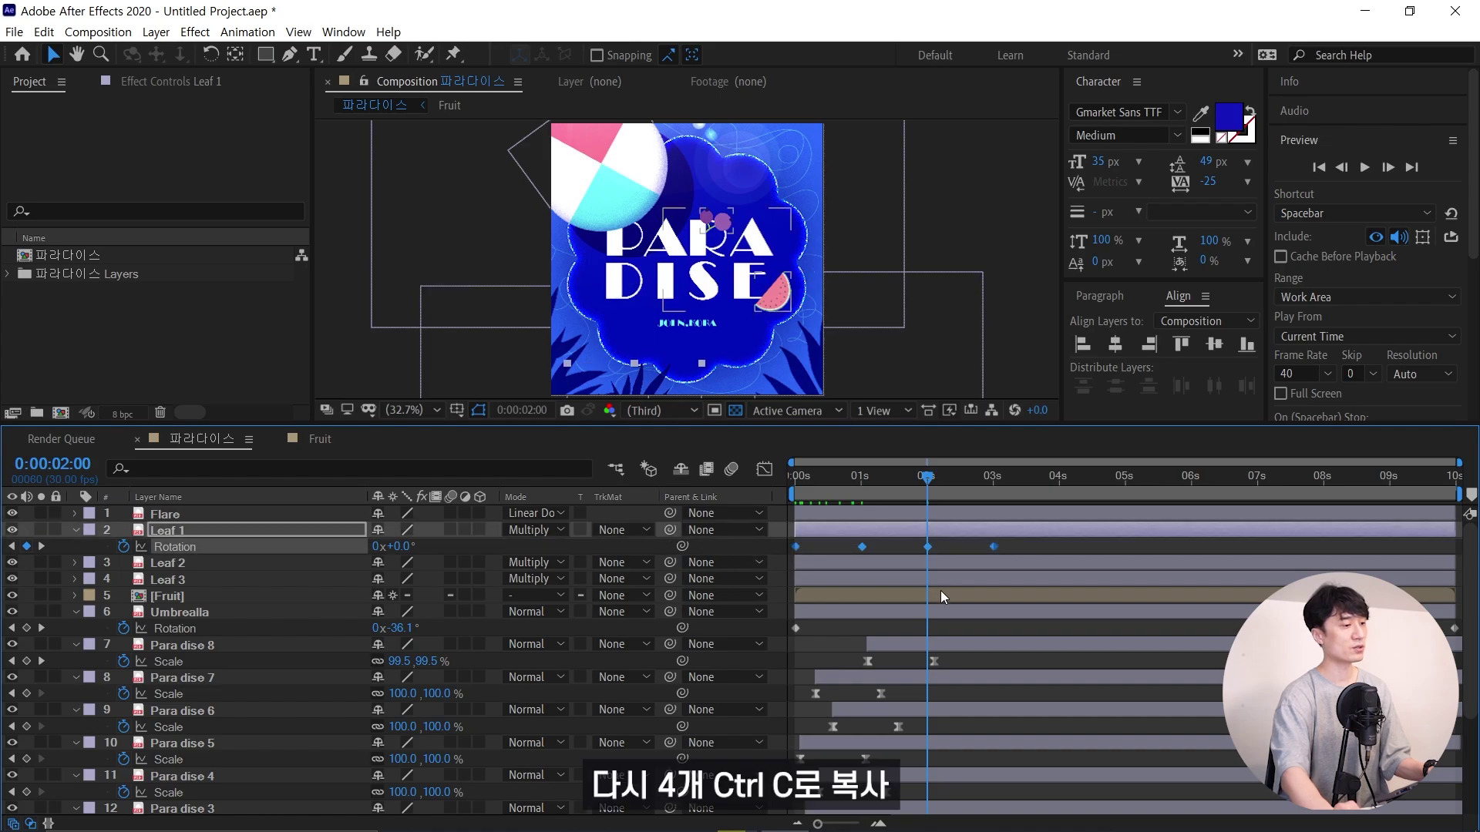
left_click(1061, 484)
key("ctrl+v")
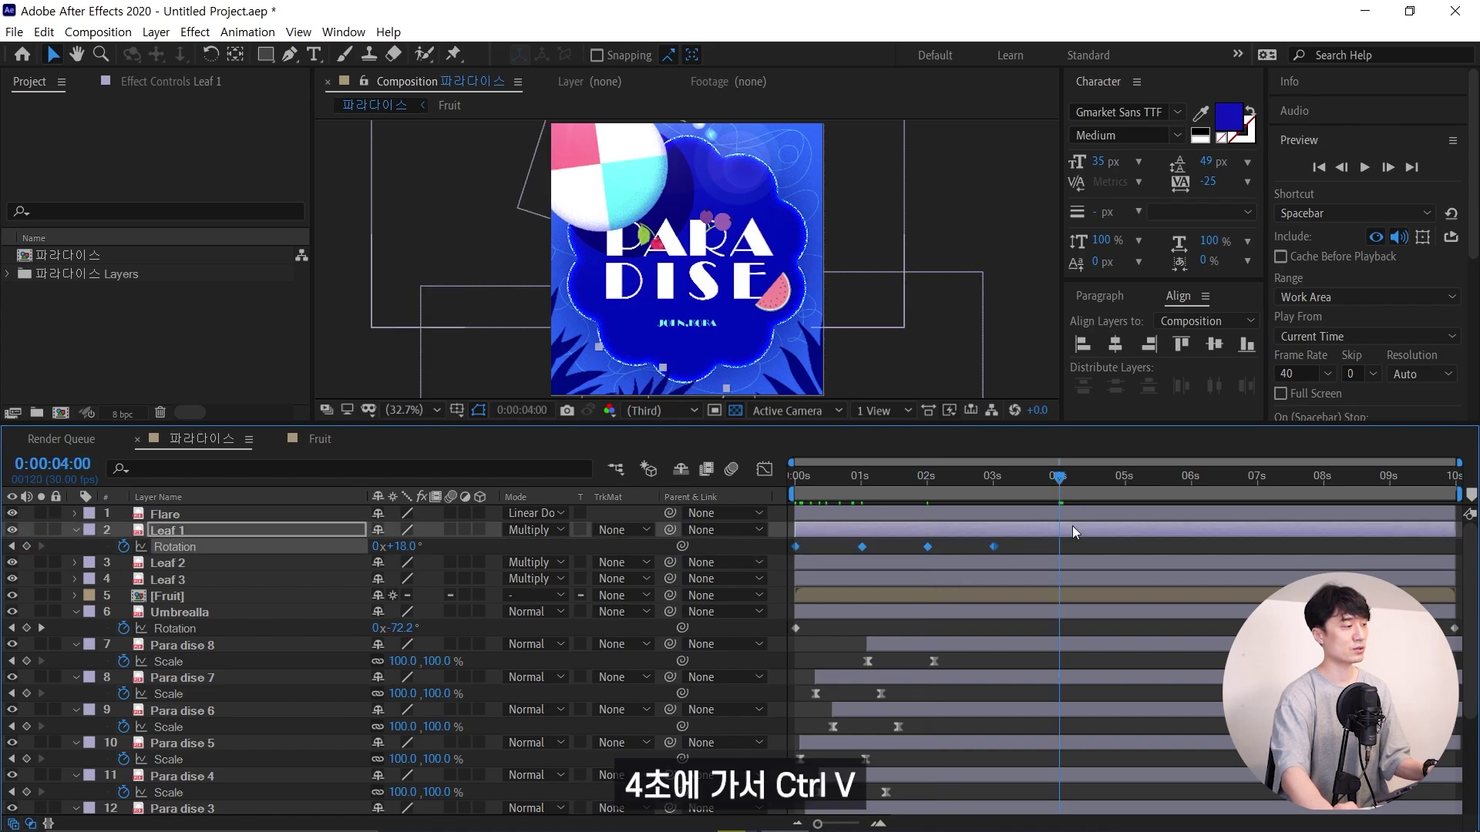
left_click(1323, 484)
key("ctrl+v")
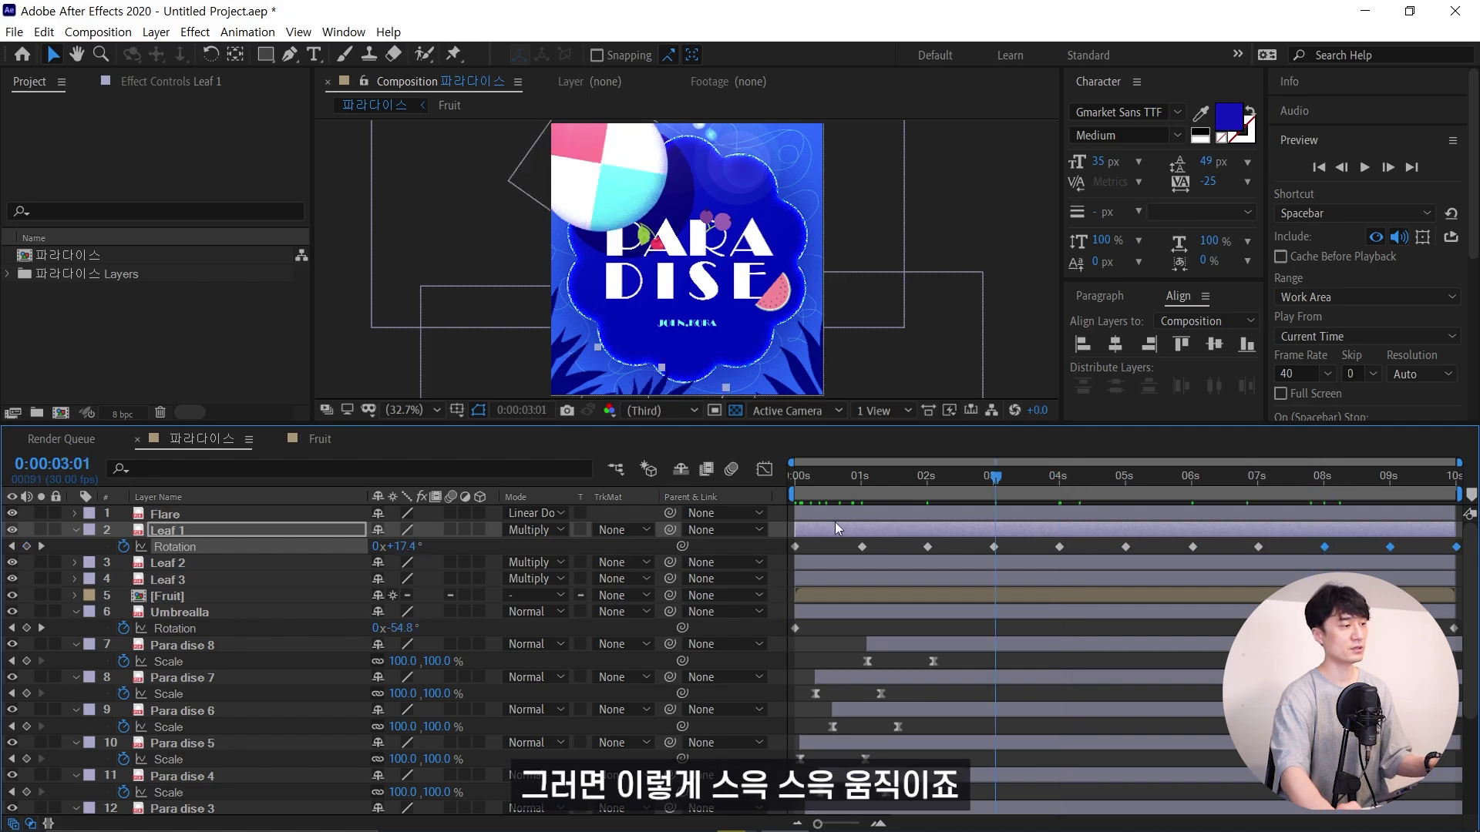
key("Home")
key("space")
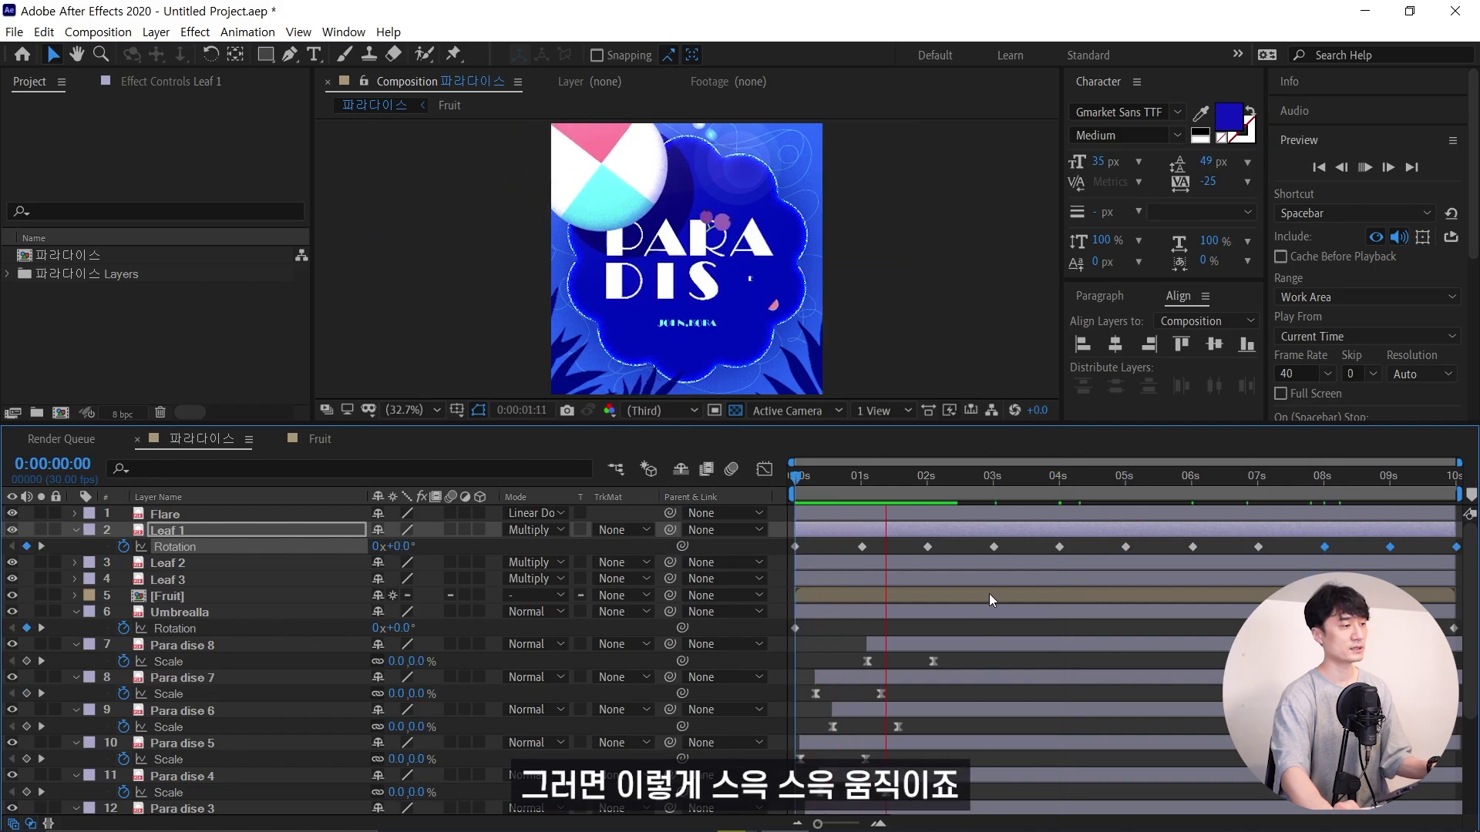
Apply Easy Ease (F9) to all of Leaf 1's rotation keyframes and preview
key("space")
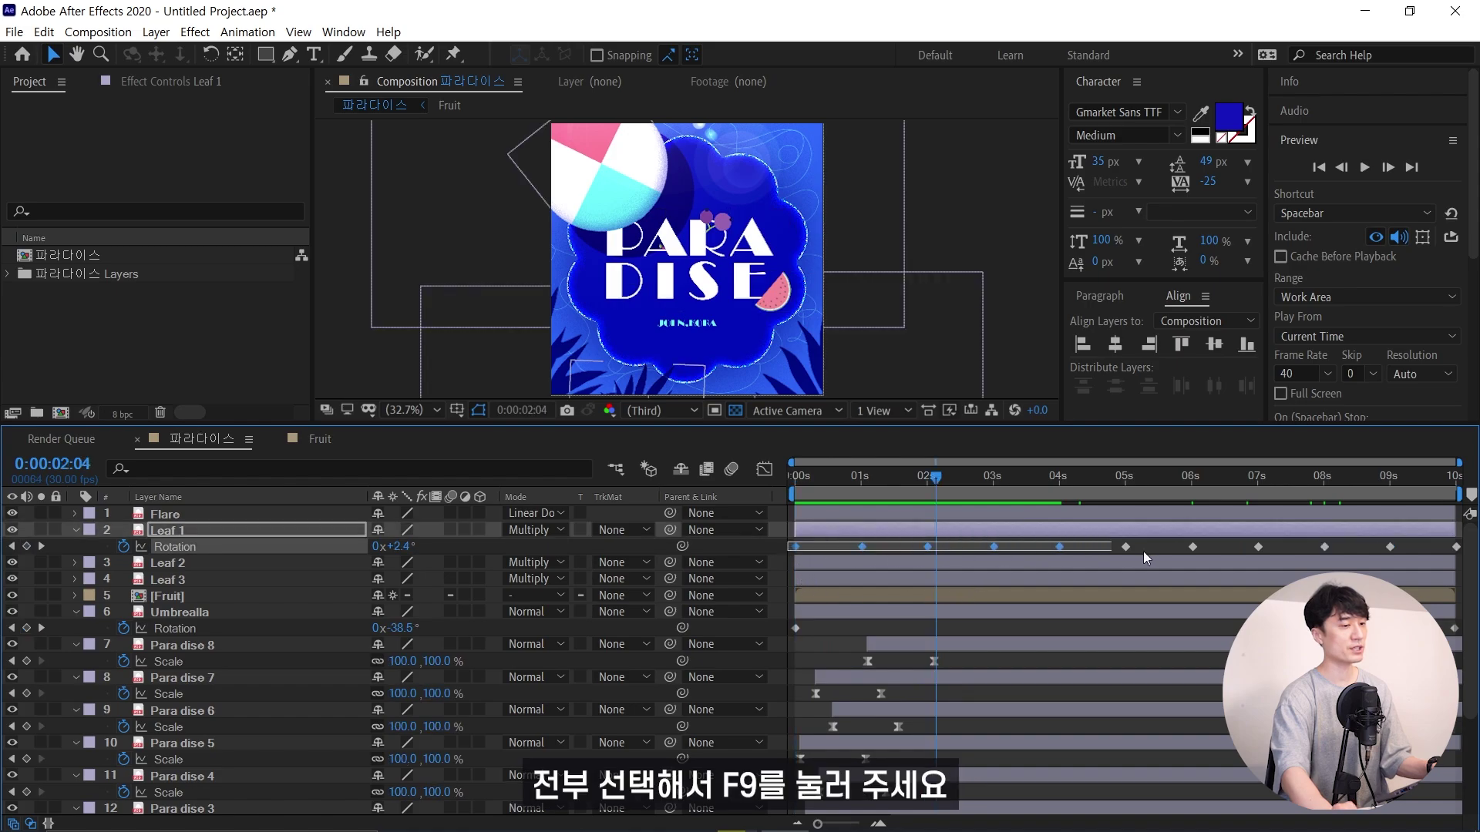
left_click_drag(787, 542, 1465, 553)
key("F9")
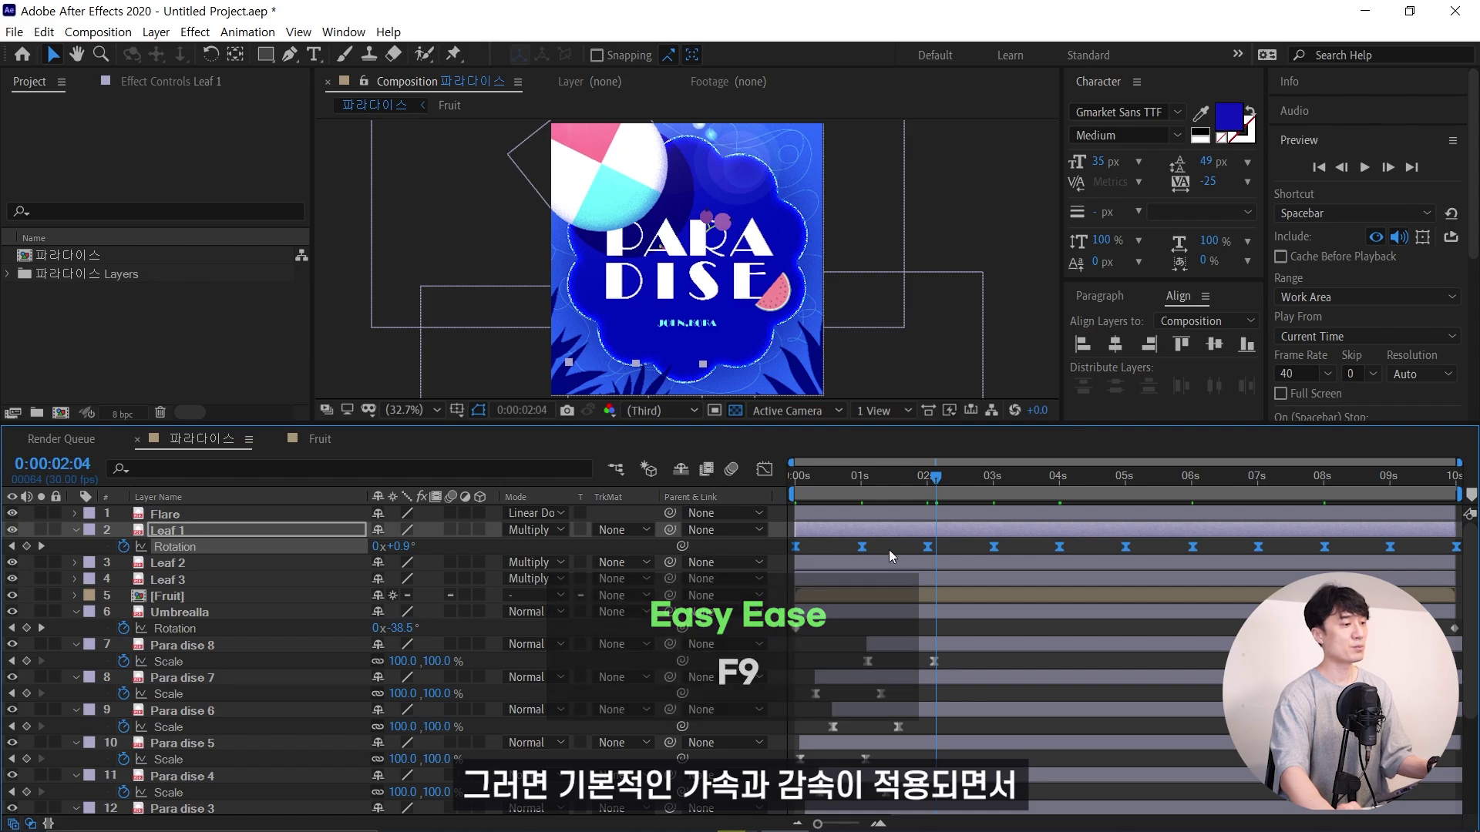
key("Home")
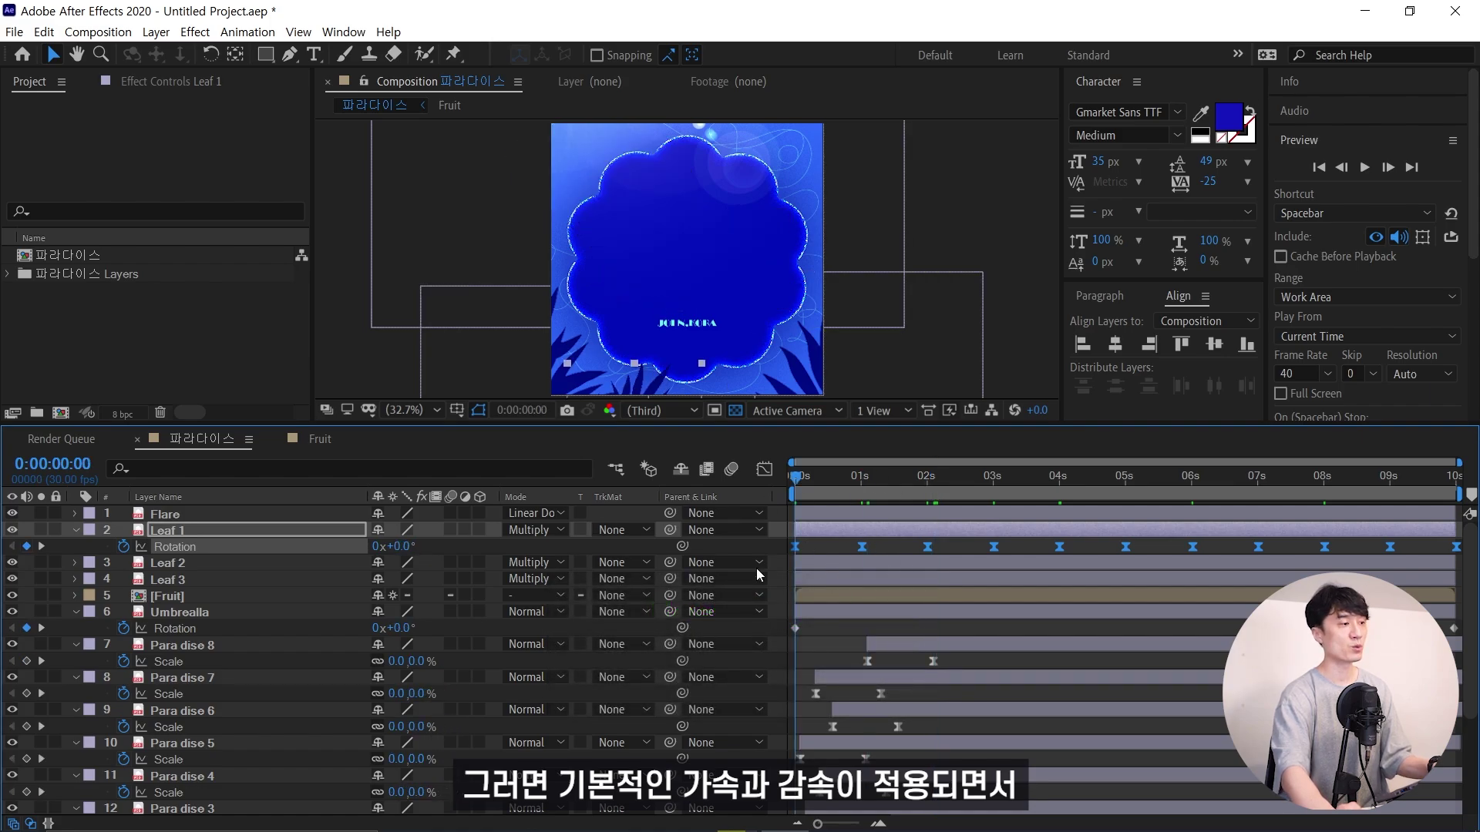
key("space")
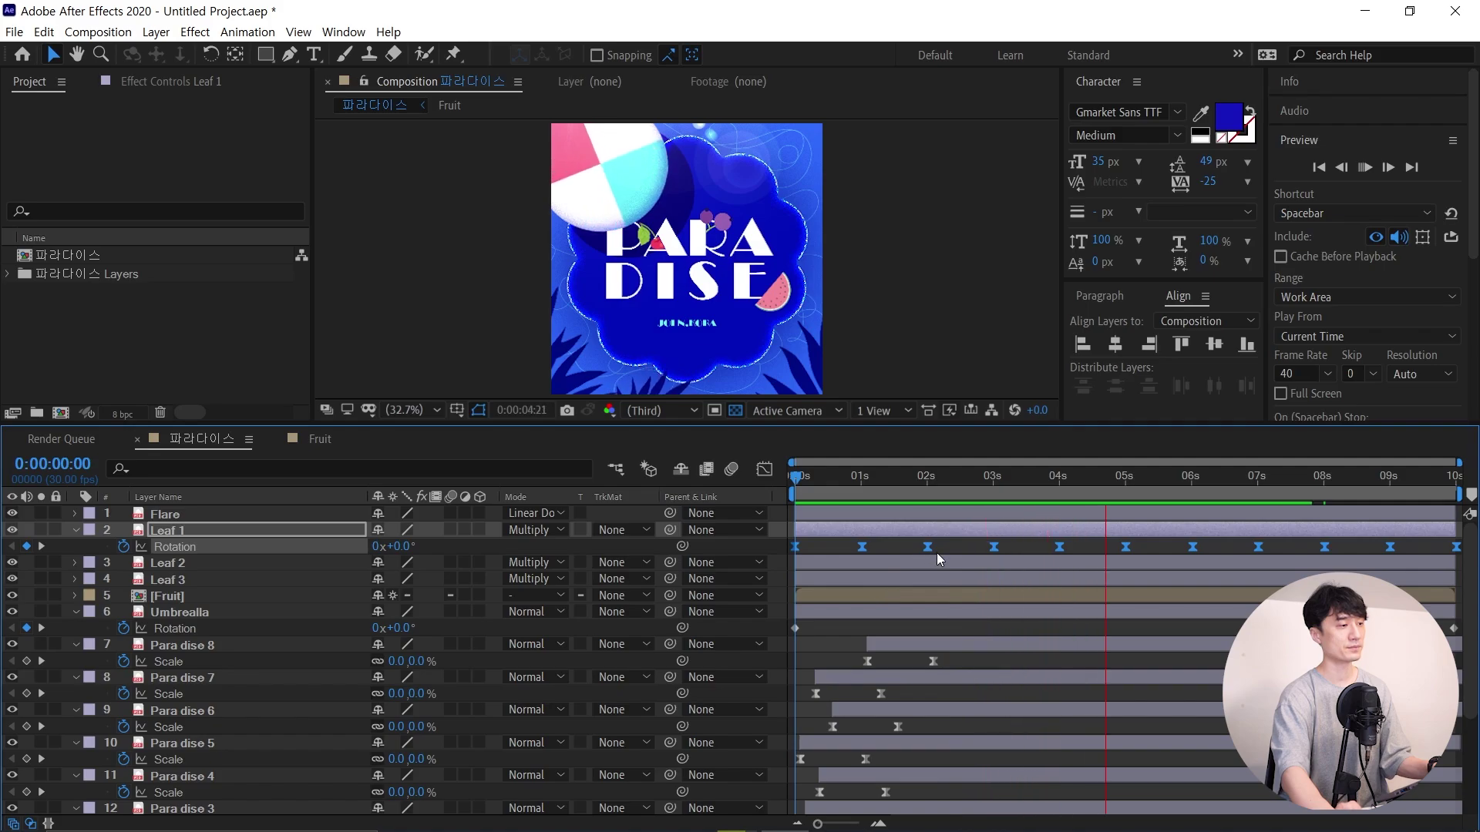
key("space")
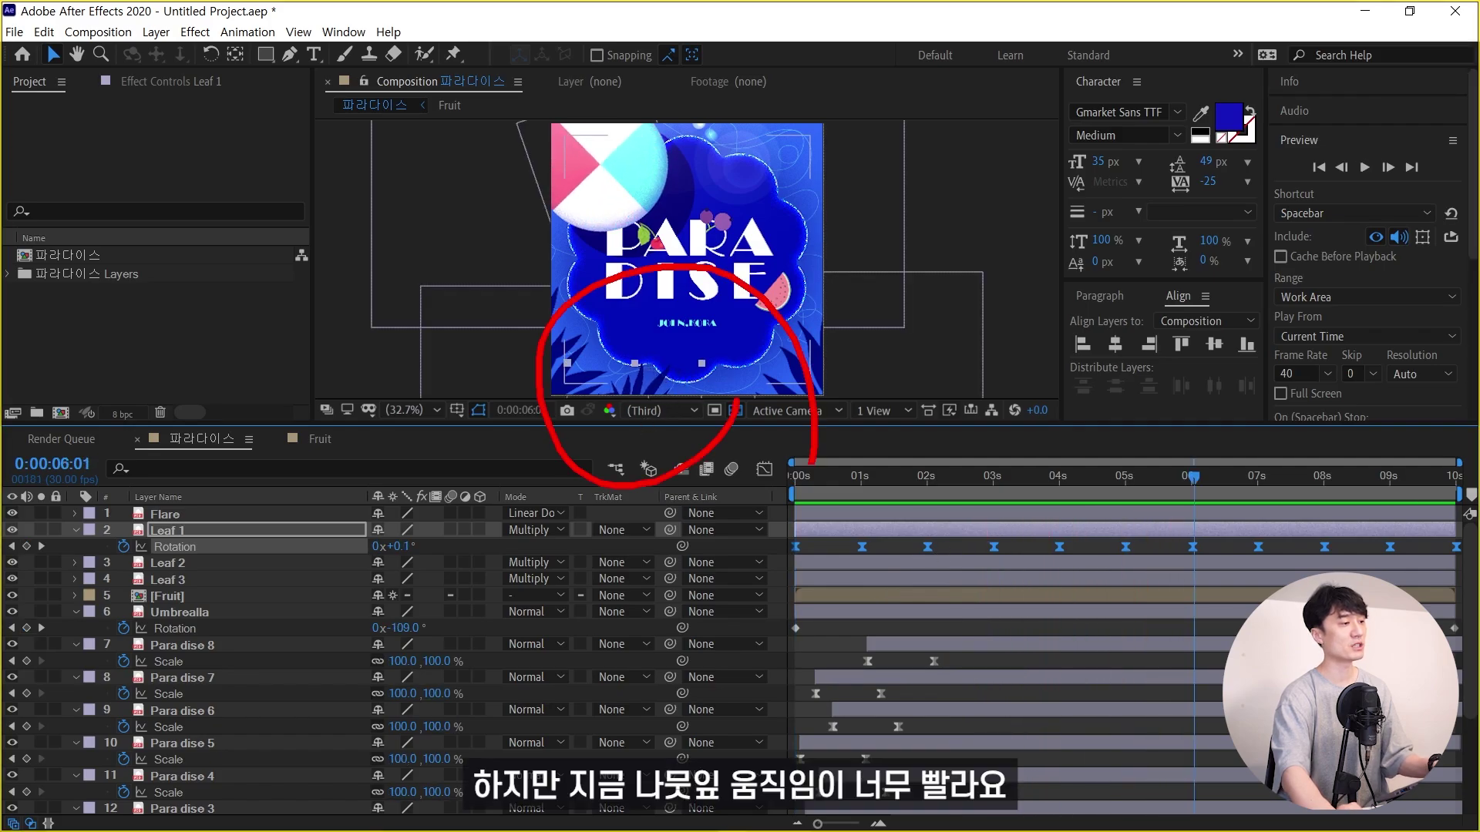
Delete Leaf 1's rotation keyframes after 6s and stretch the rest out to 10s
left_click_drag(1130, 501, 795, 478)
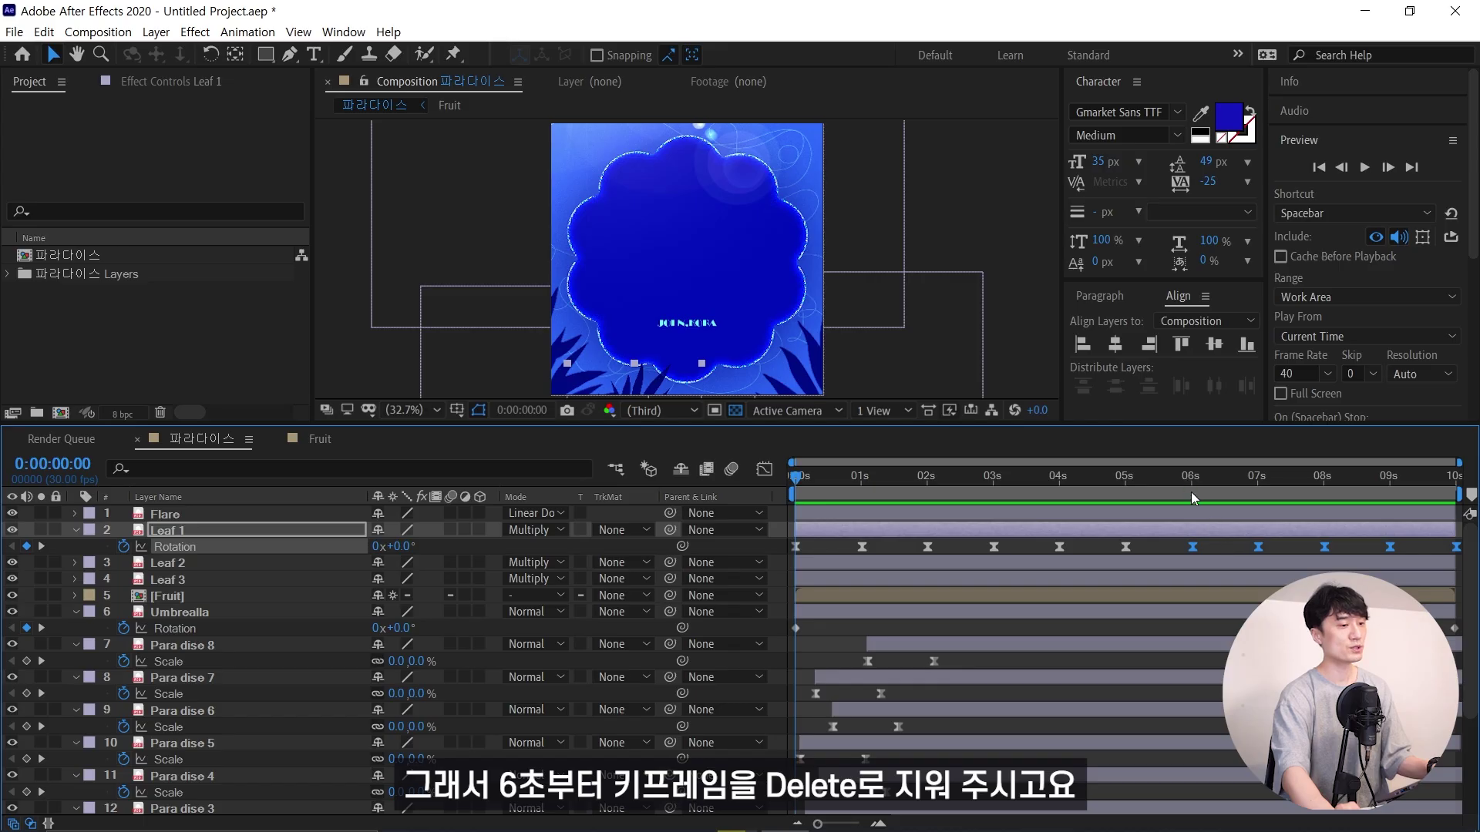
key("Delete")
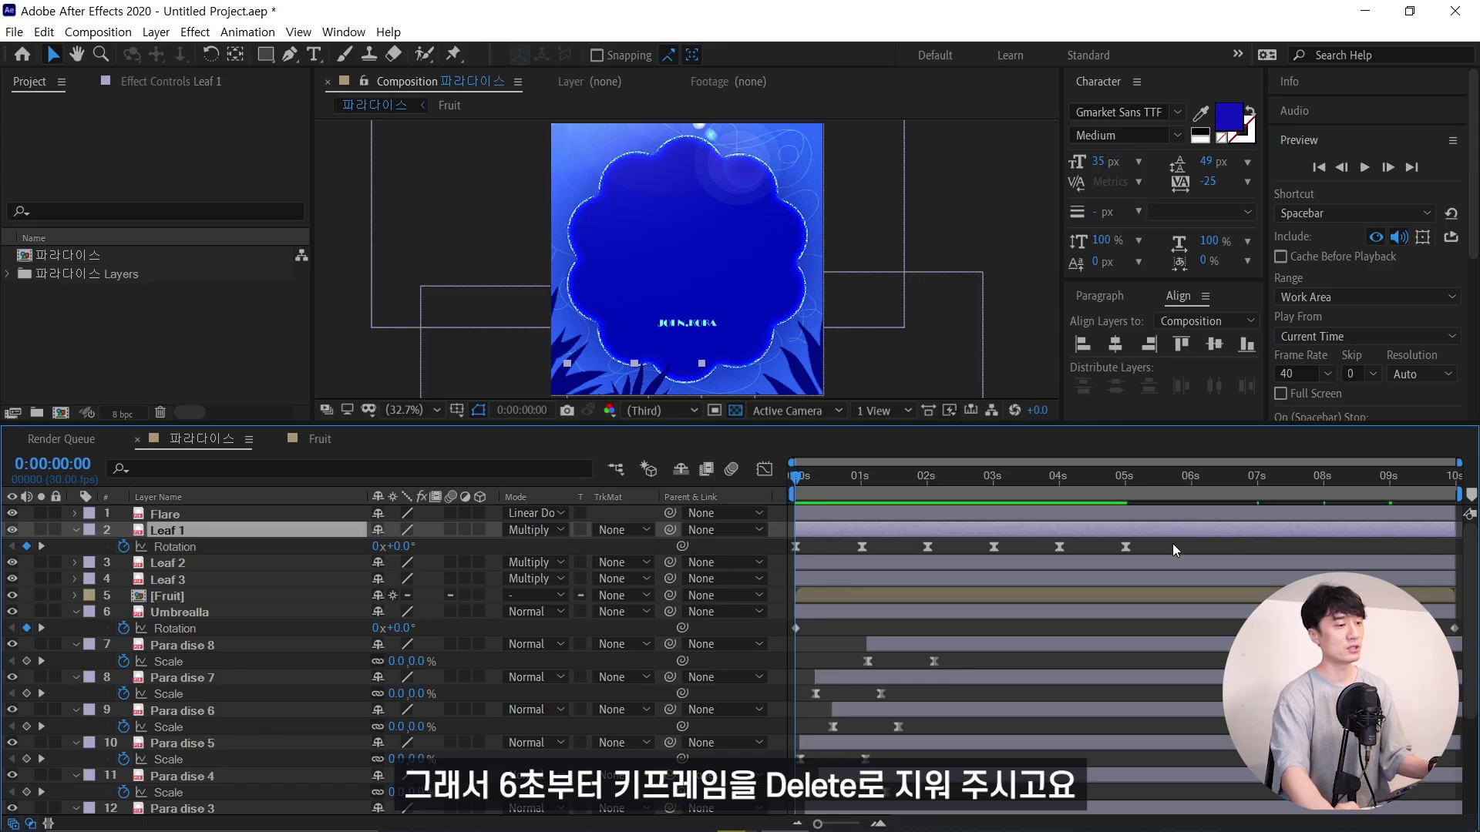
mouse_move(794, 580)
left_mouse_down()
mouse_move(1172, 539)
mouse_move(1153, 551)
left_mouse_up()
left_click_drag(1340, 561, 1455, 560)
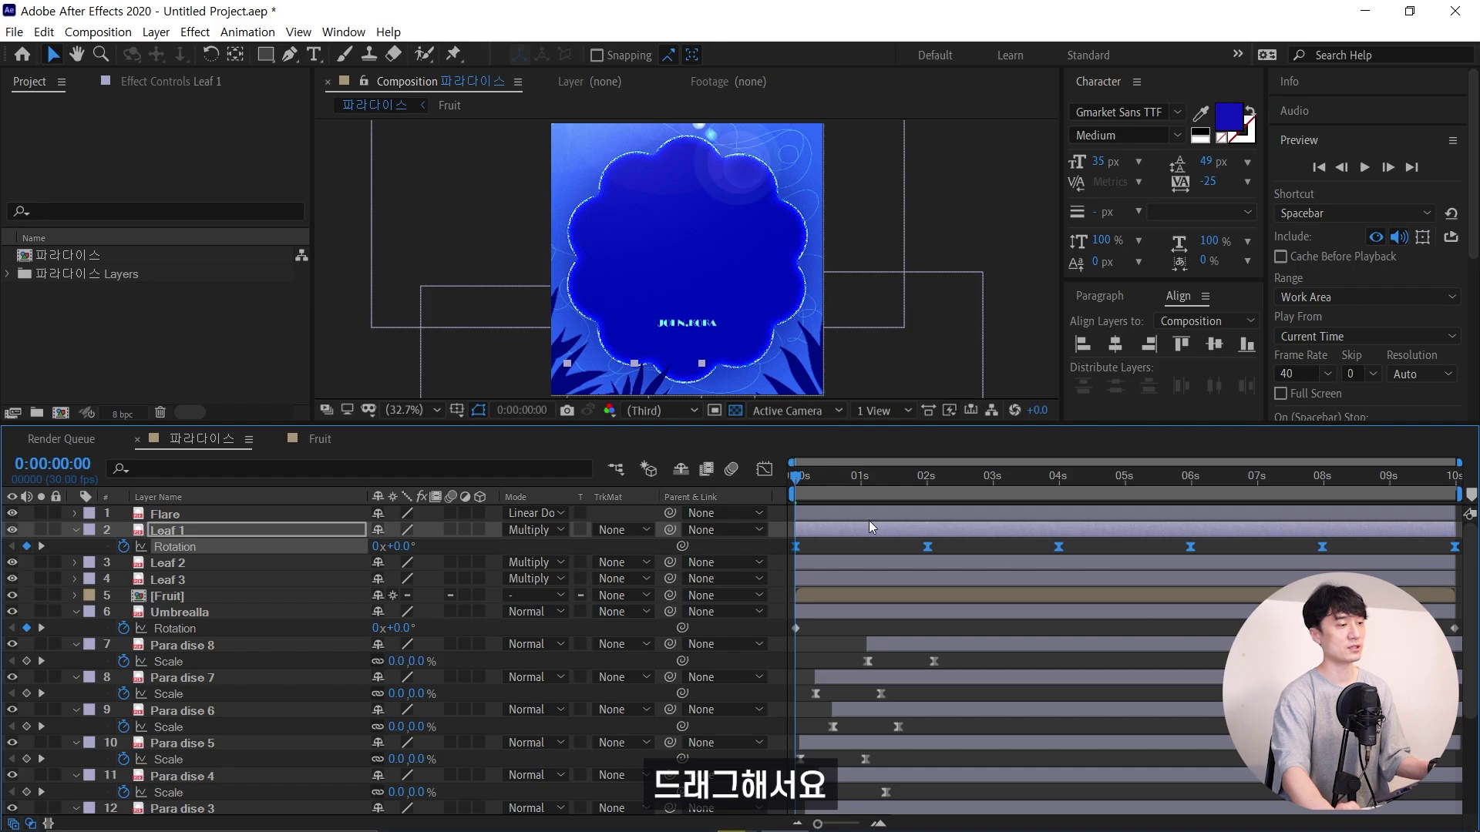
key("space")
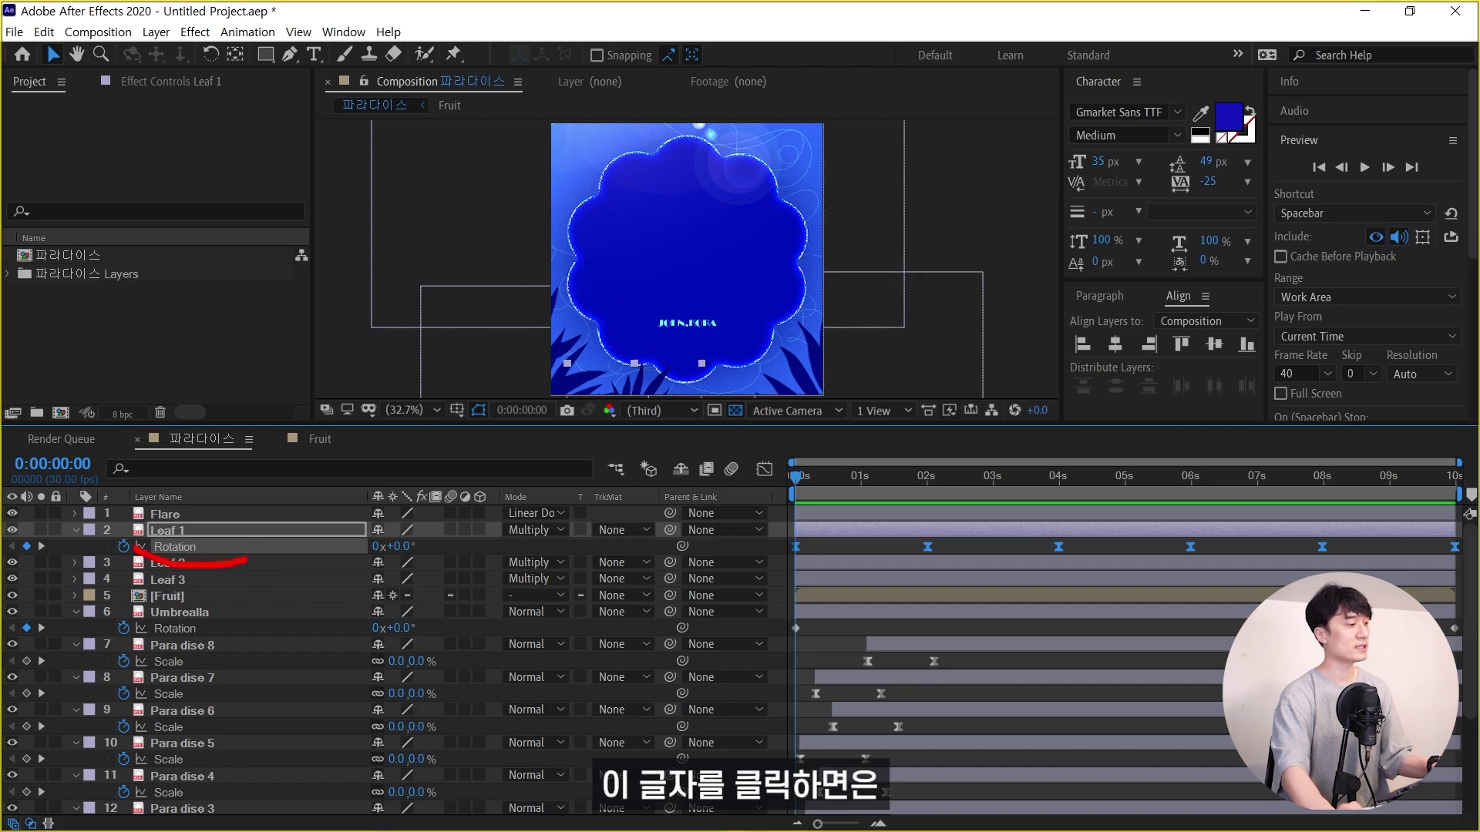
Paste Leaf 1's rotation keyframes onto Leaf 2 and Leaf 3 and preview
left_click(284, 552)
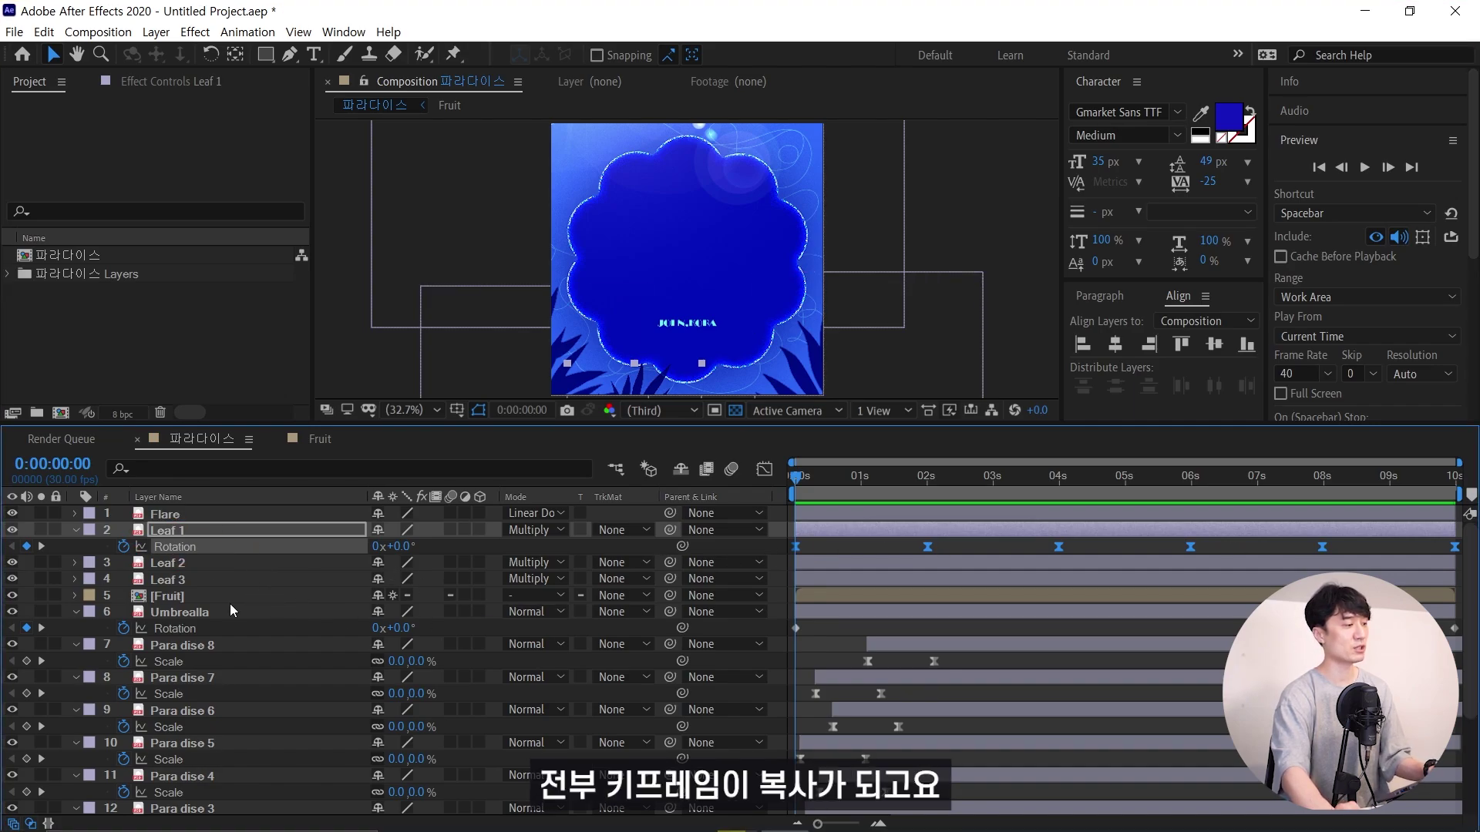
left_click(902, 562)
left_click(902, 579, "shift")
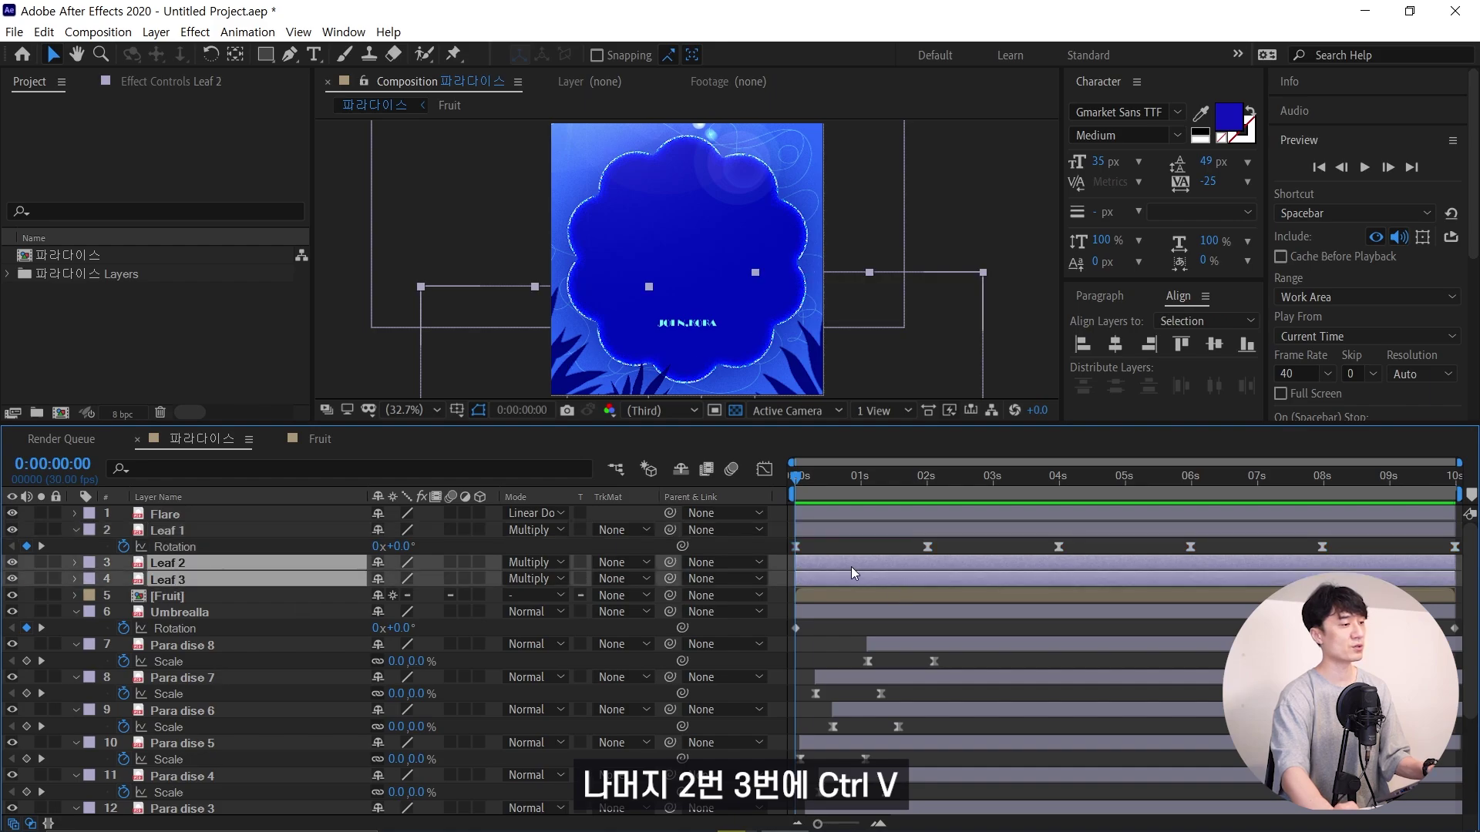
key("ctrl+v")
key("space")
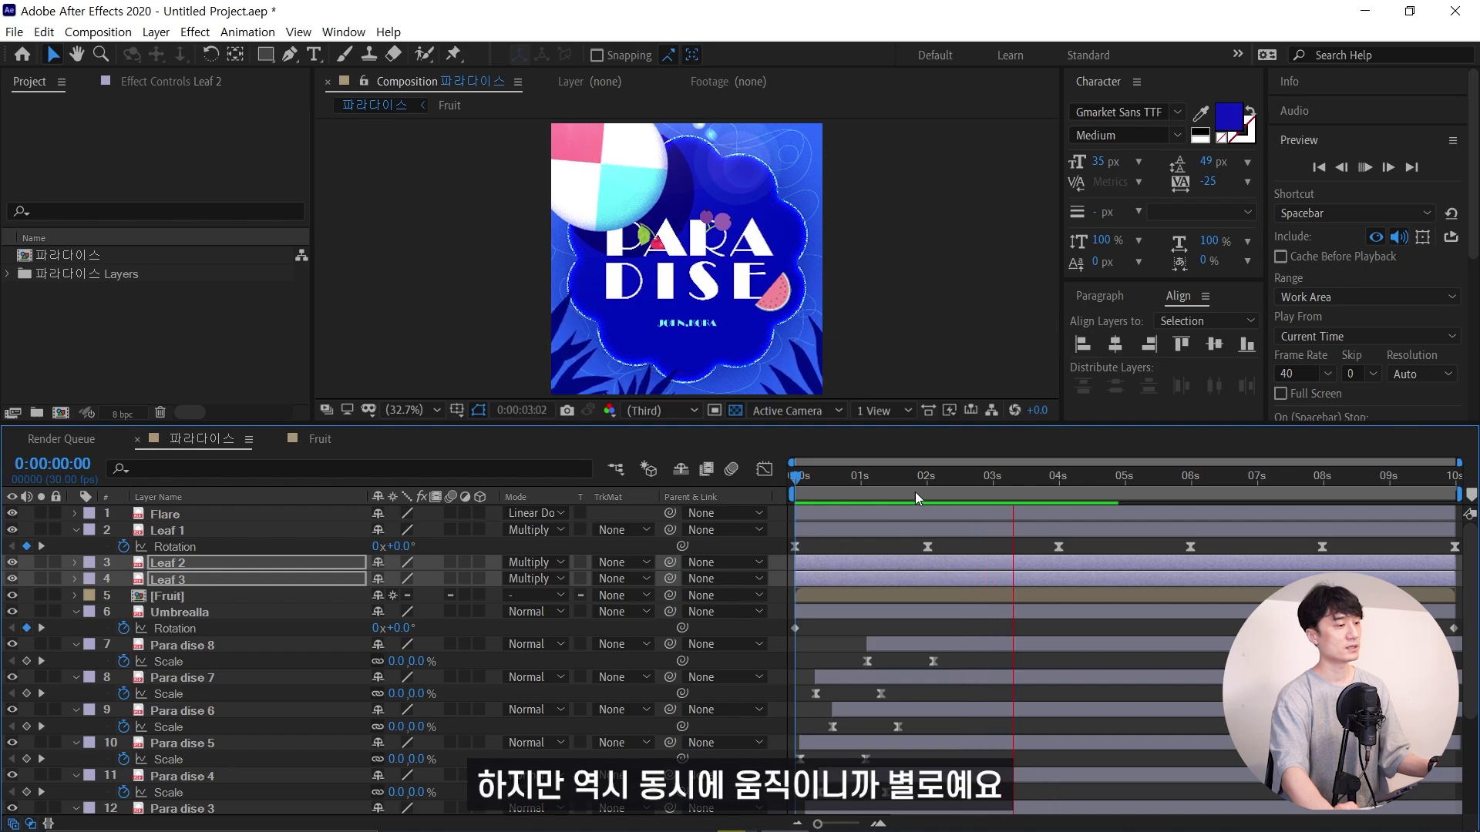
key("space")
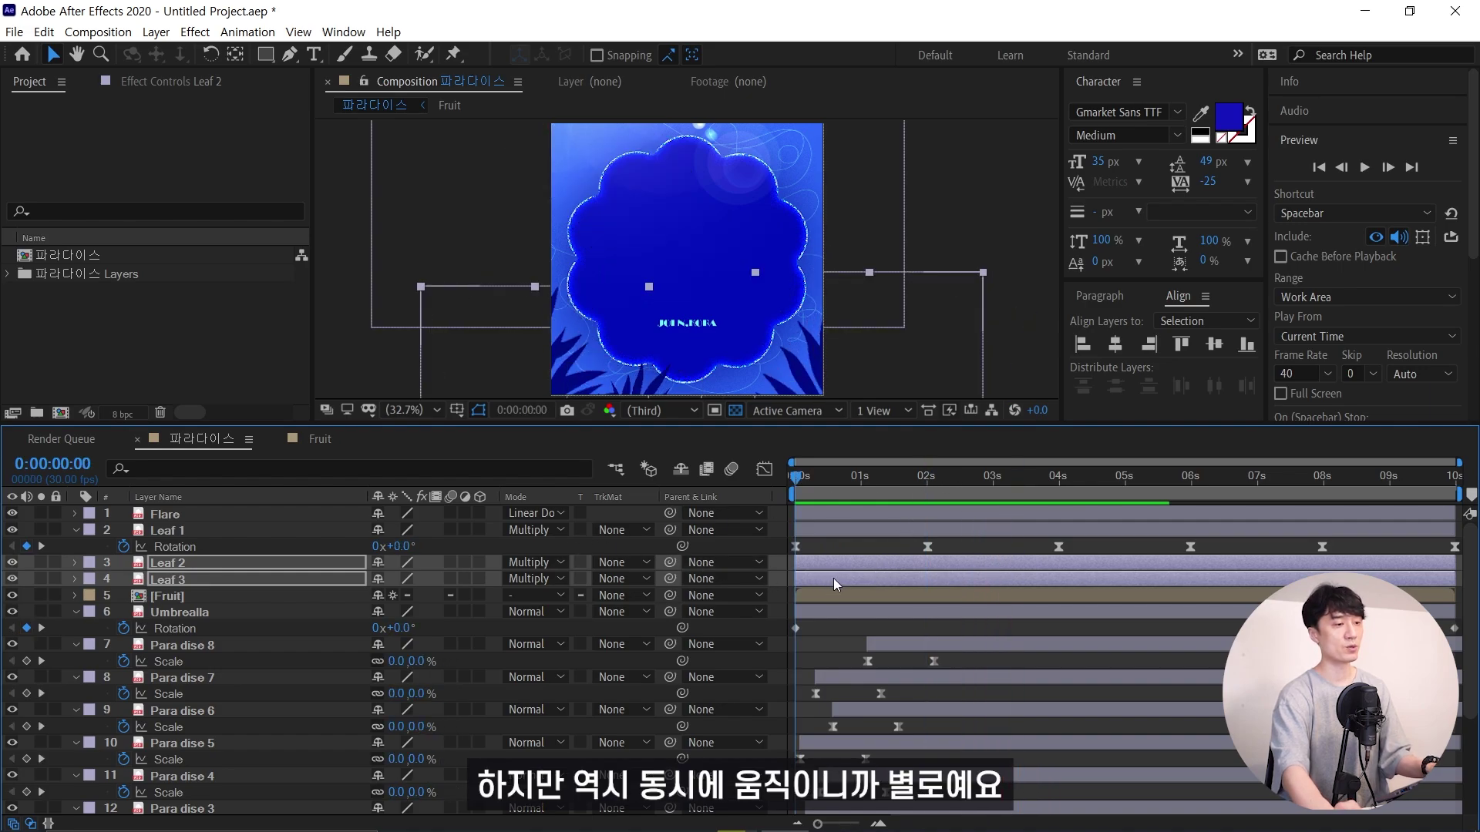
Reveal Leaf 2 and Leaf 3's Rotation keyframes and start staggering their second keyframes
key("u")
key("F2")
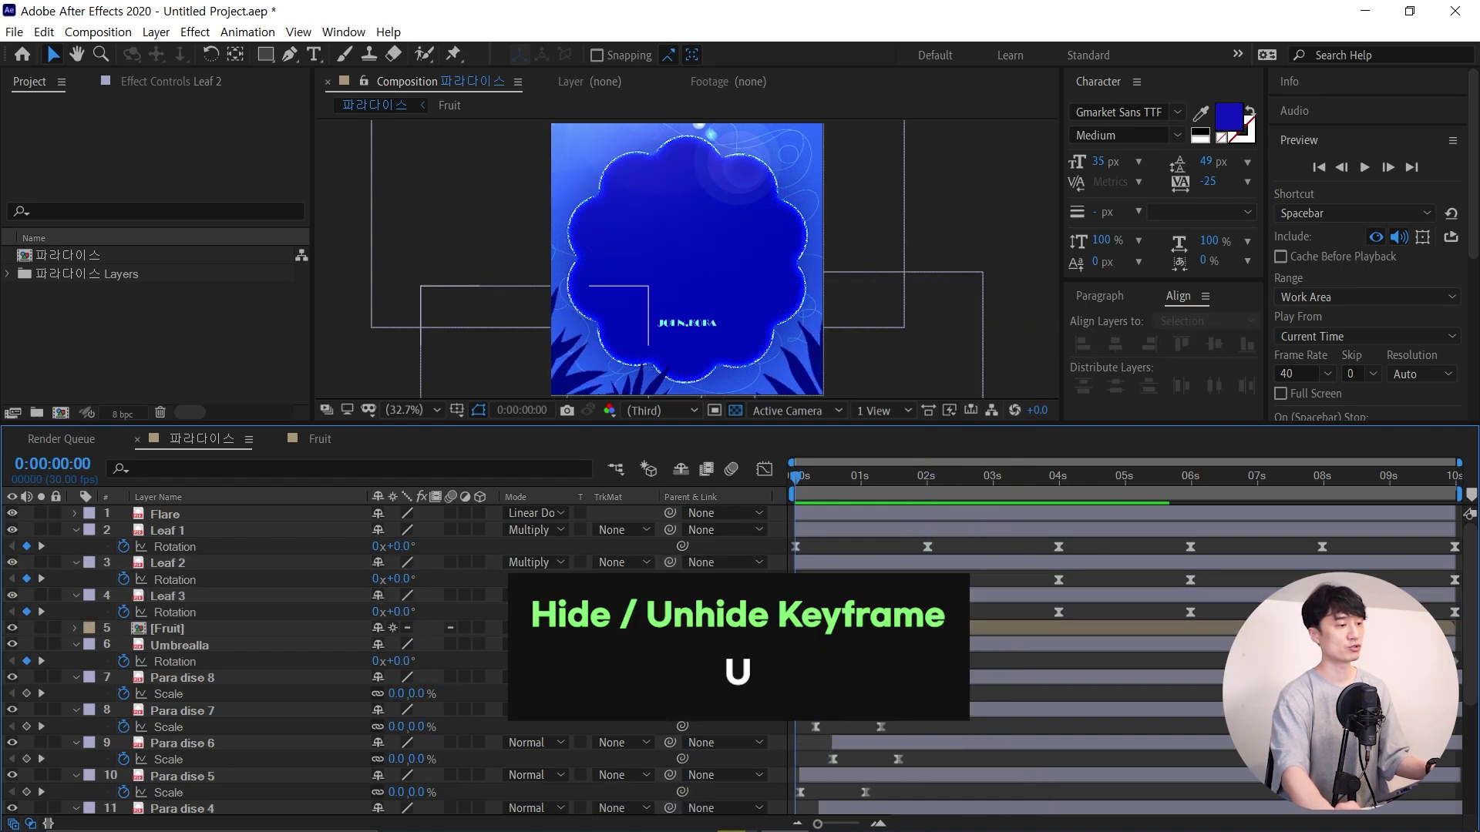
mouse_move(927, 579)
left_mouse_down()
mouse_move(951, 580)
mouse_move(916, 612)
left_mouse_up()
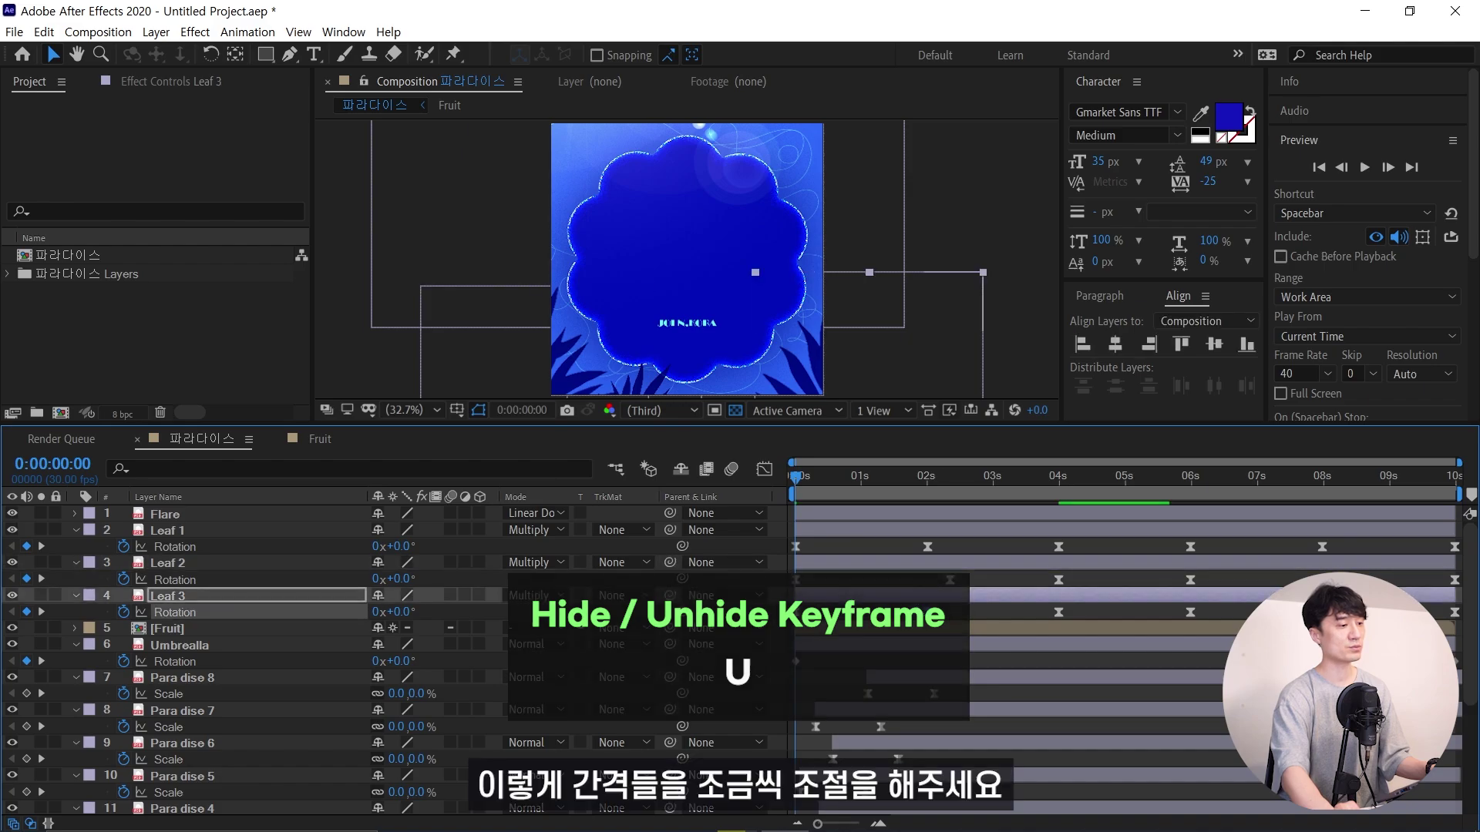
Nudge Leaf 2, Leaf 3 and Leaf 1 rotation keyframes near 2s, 6s, 8s and 10s, then preview
mouse_move(796, 580)
left_mouse_down()
mouse_move(1060, 580)
mouse_move(1048, 612)
left_mouse_up()
left_click_drag(1190, 579, 1184, 580)
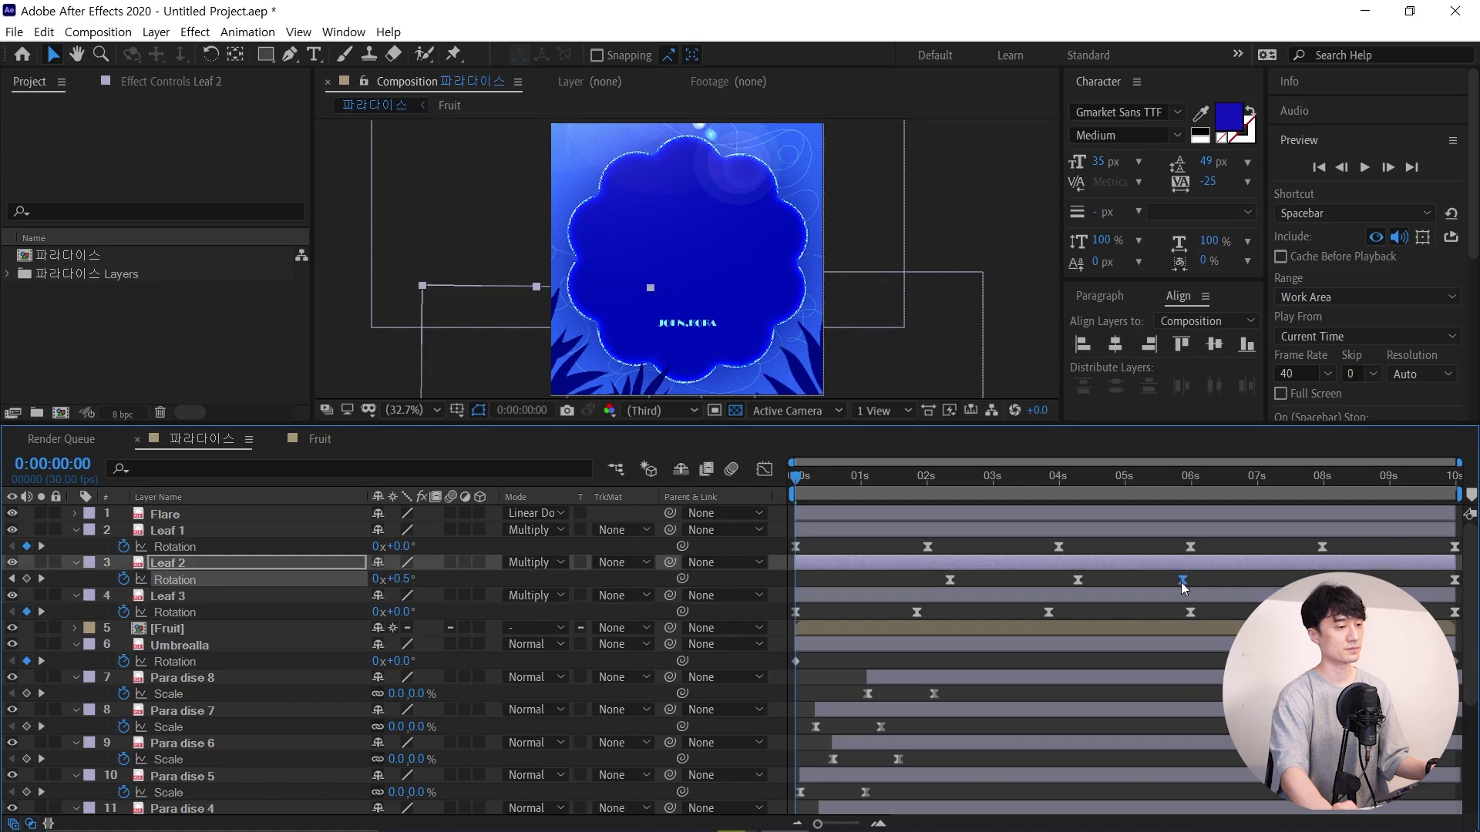
left_click_drag(1322, 612, 1338, 612)
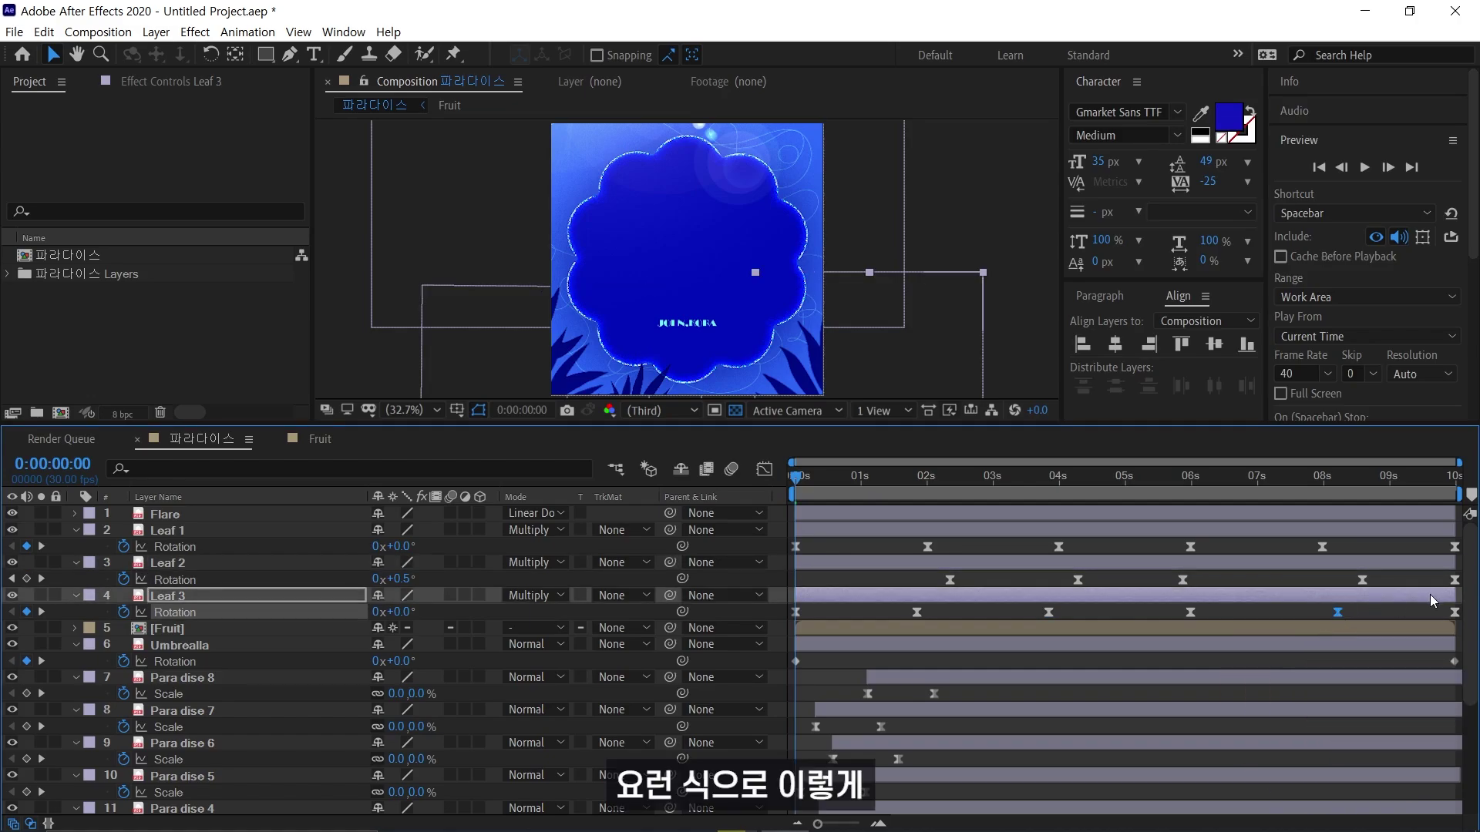
left_click_drag(1454, 580, 1466, 581)
left_click(1456, 612)
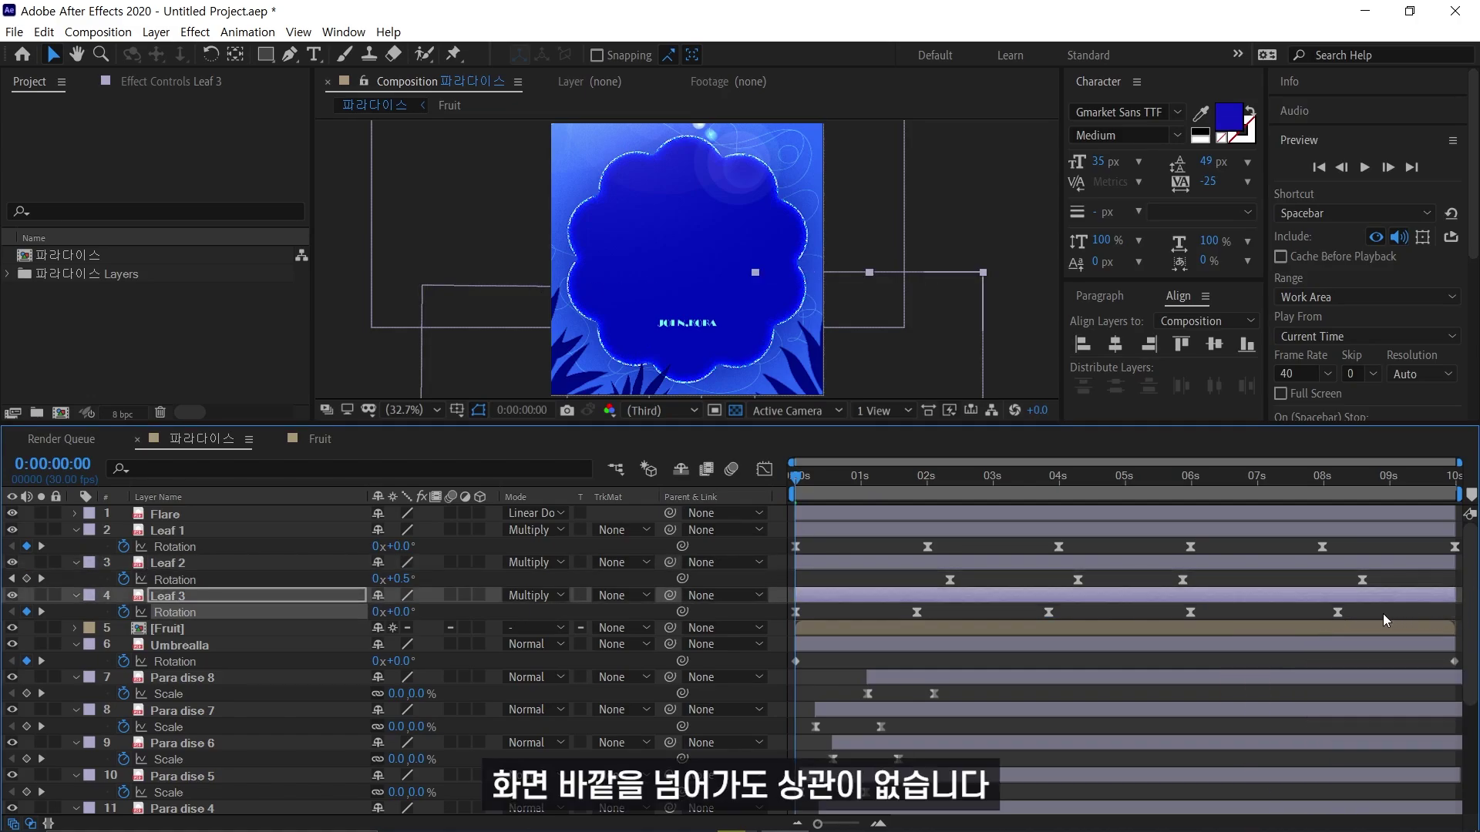
left_click_drag(1190, 612, 1211, 612)
left_click_drag(1190, 547, 1201, 547)
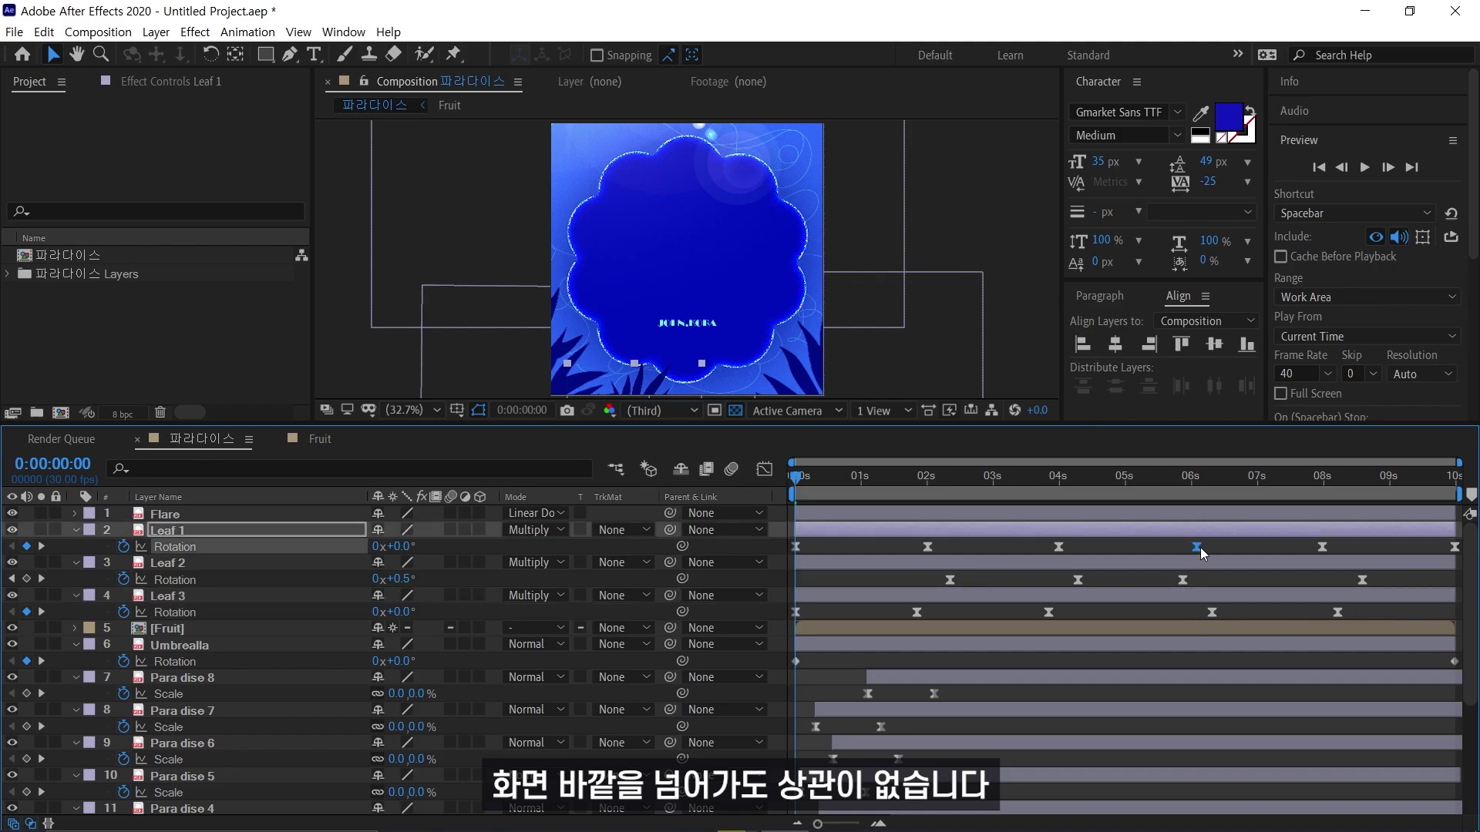
left_click_drag(920, 611, 902, 612)
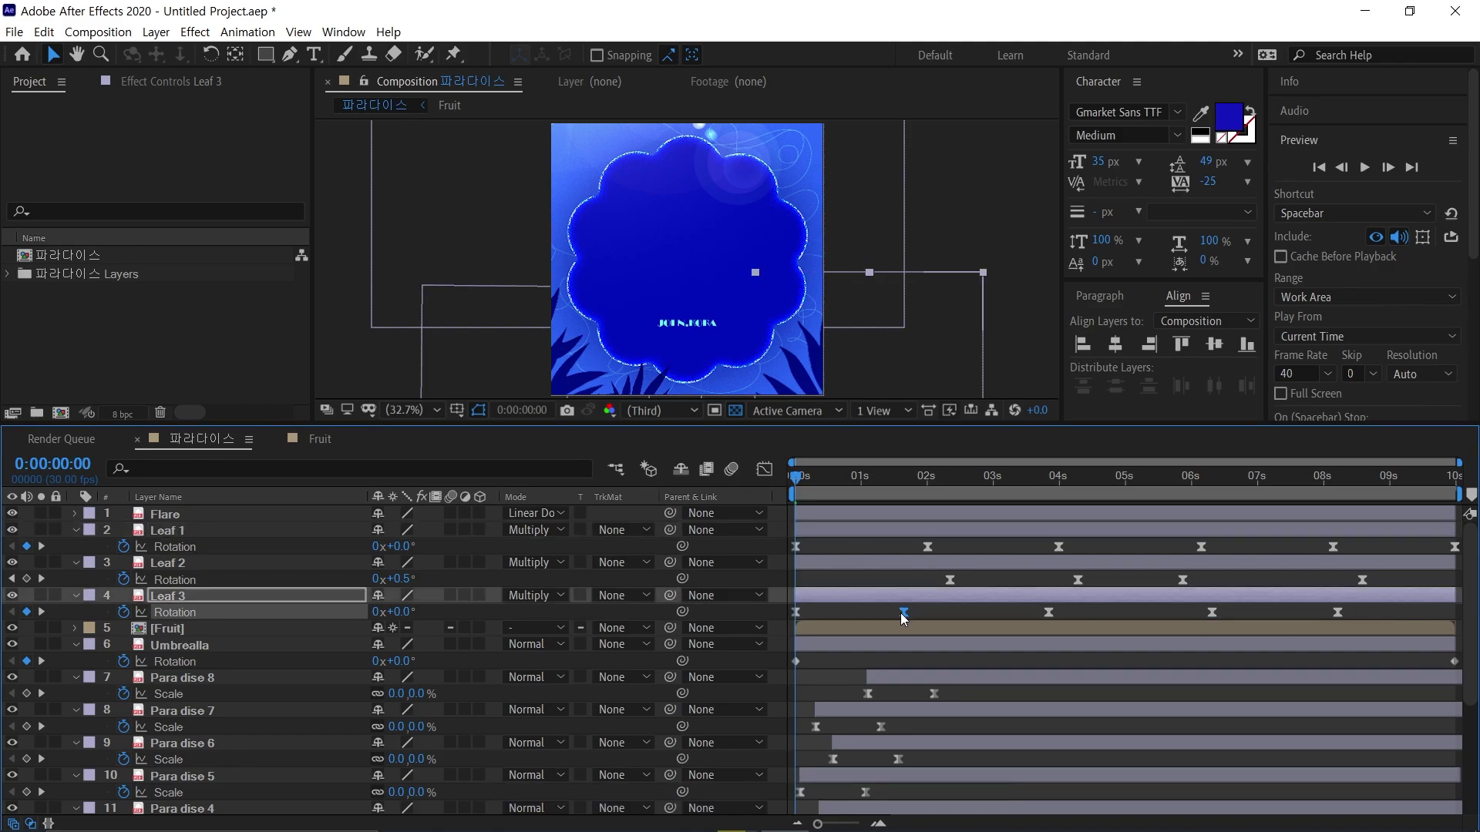
left_click(950, 580)
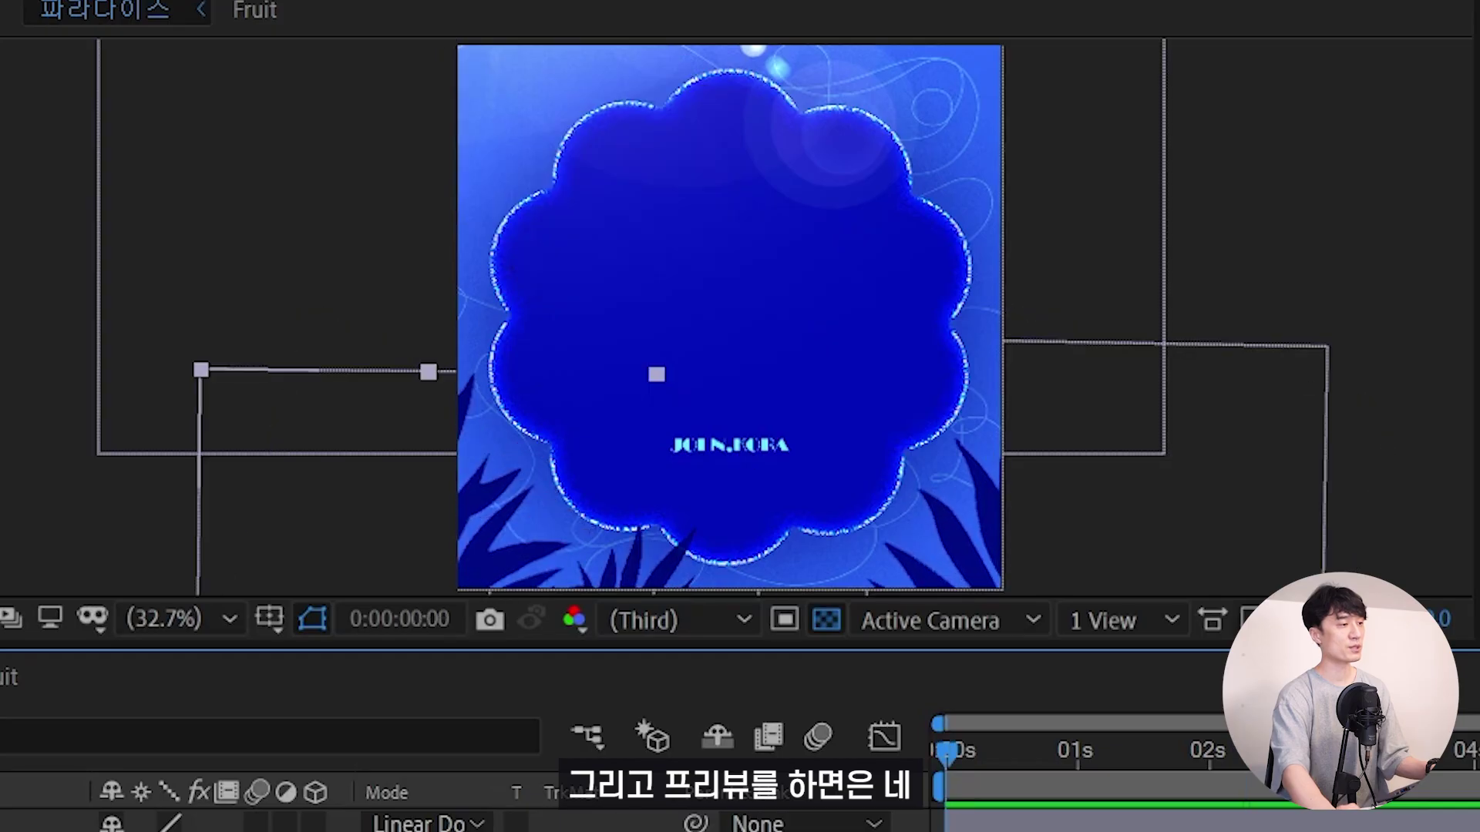
key("space")
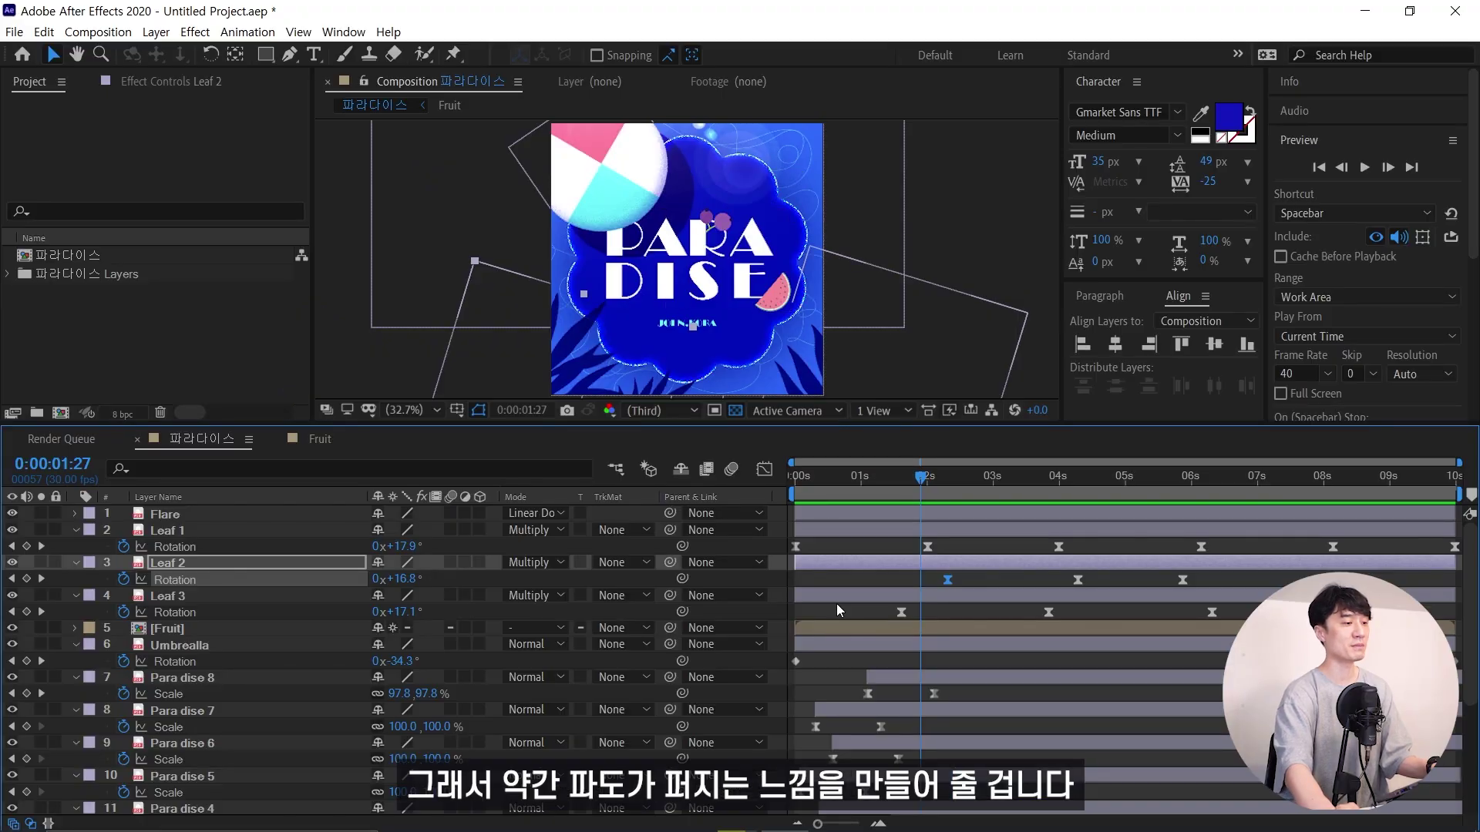
Deselect everything, collapse the layer properties and choose the Star Tool
left_click(848, 585)
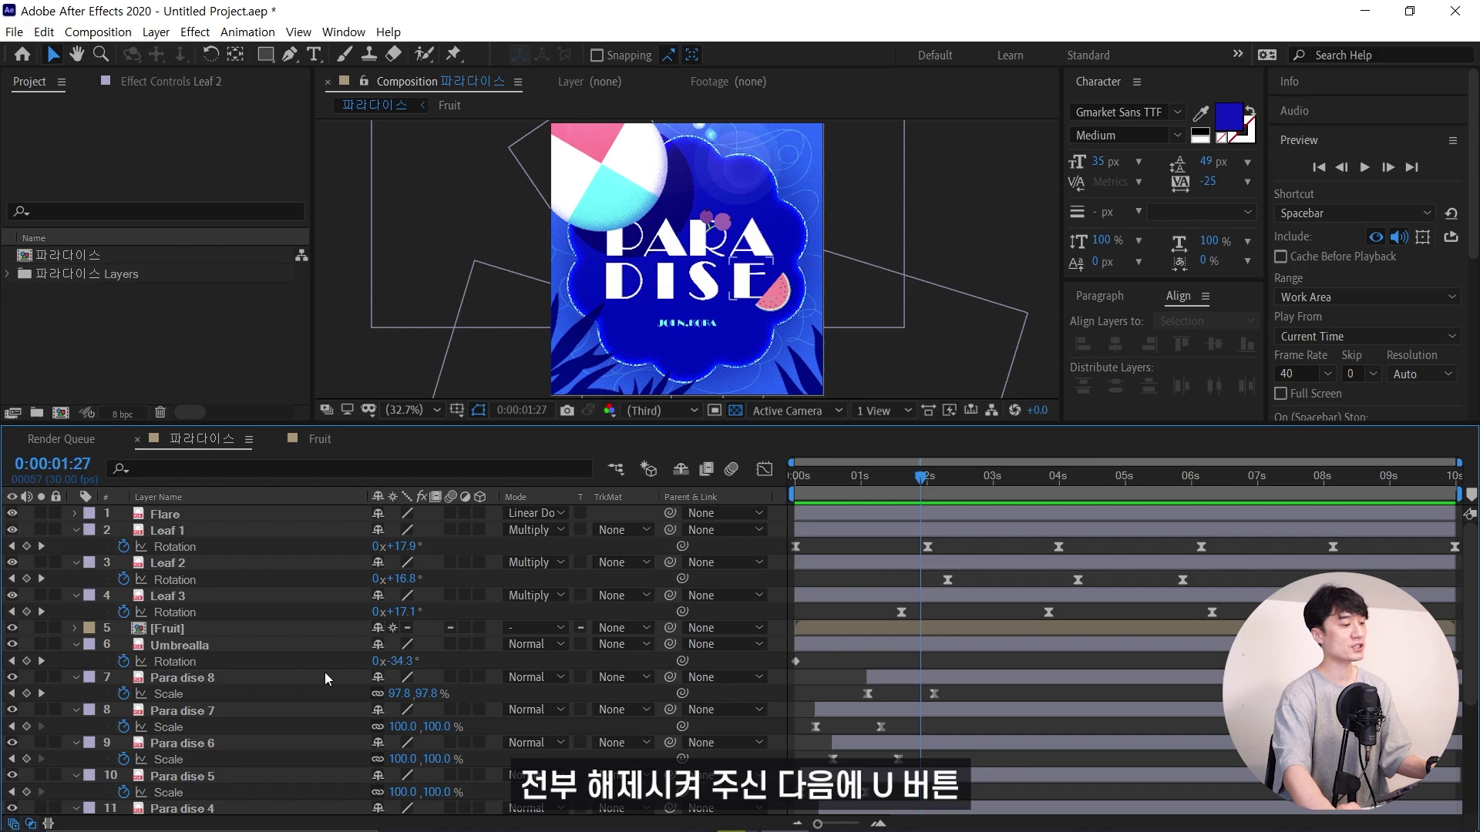
key("u")
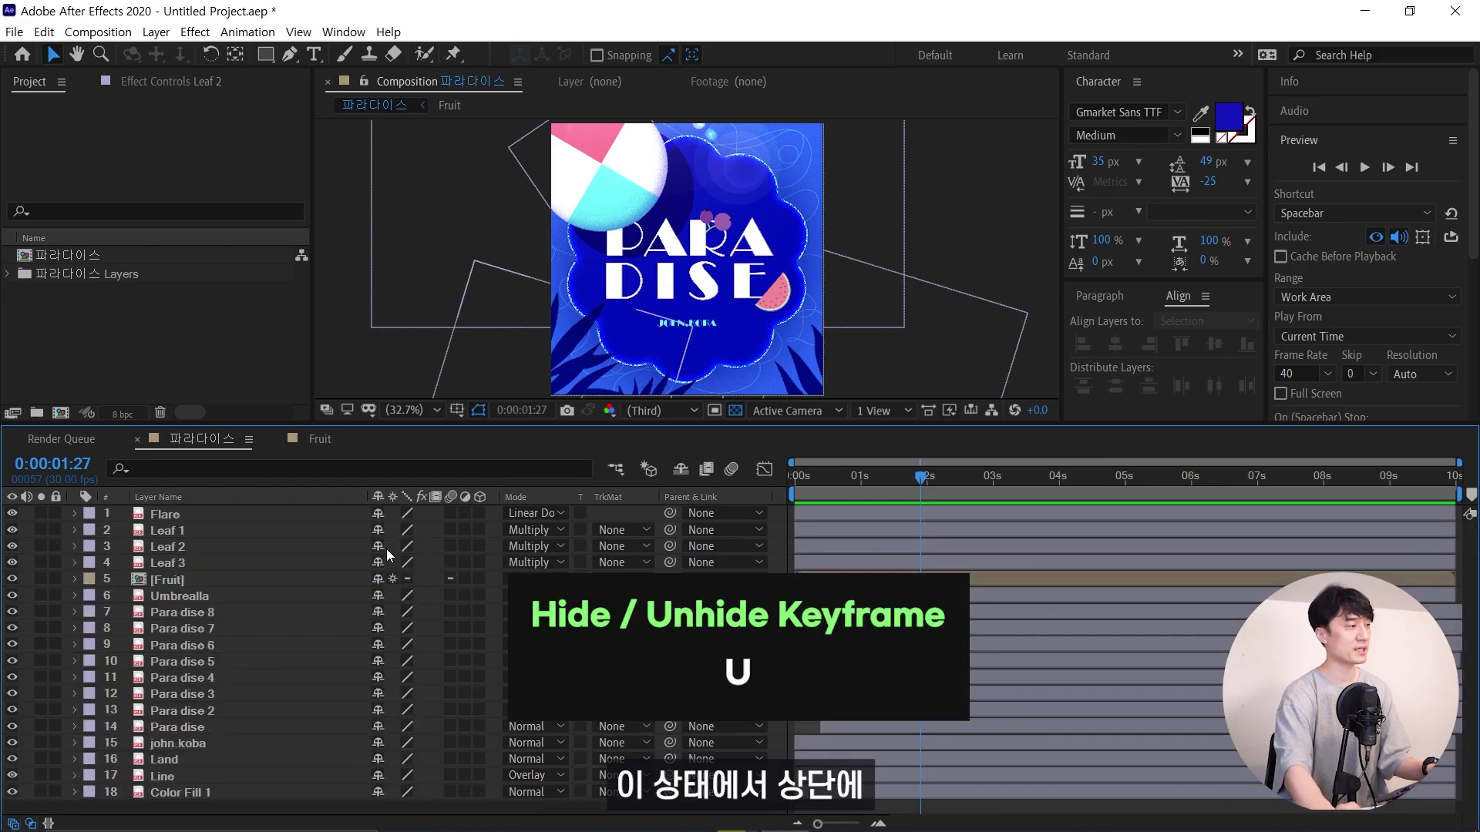
left_click_drag(267, 55, 347, 145)
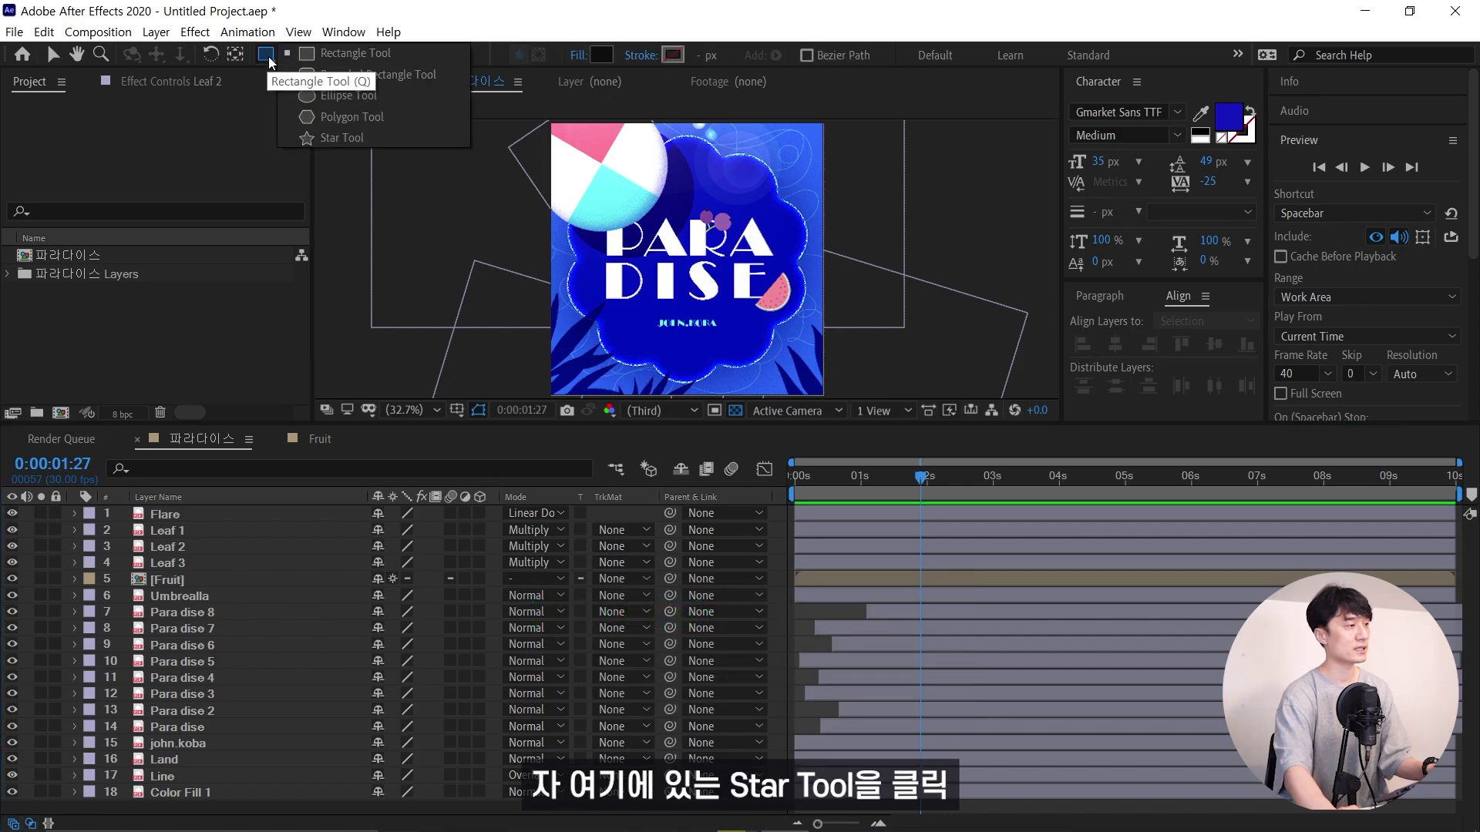
left_click(344, 141)
Draw a black star of about ten points out from the poster centre
left_click_drag(686, 258, 759, 184)
scroll(758, 185, "down", 5)
scroll(758, 185, "up", 3)
scroll(759, 183, "up", 1)
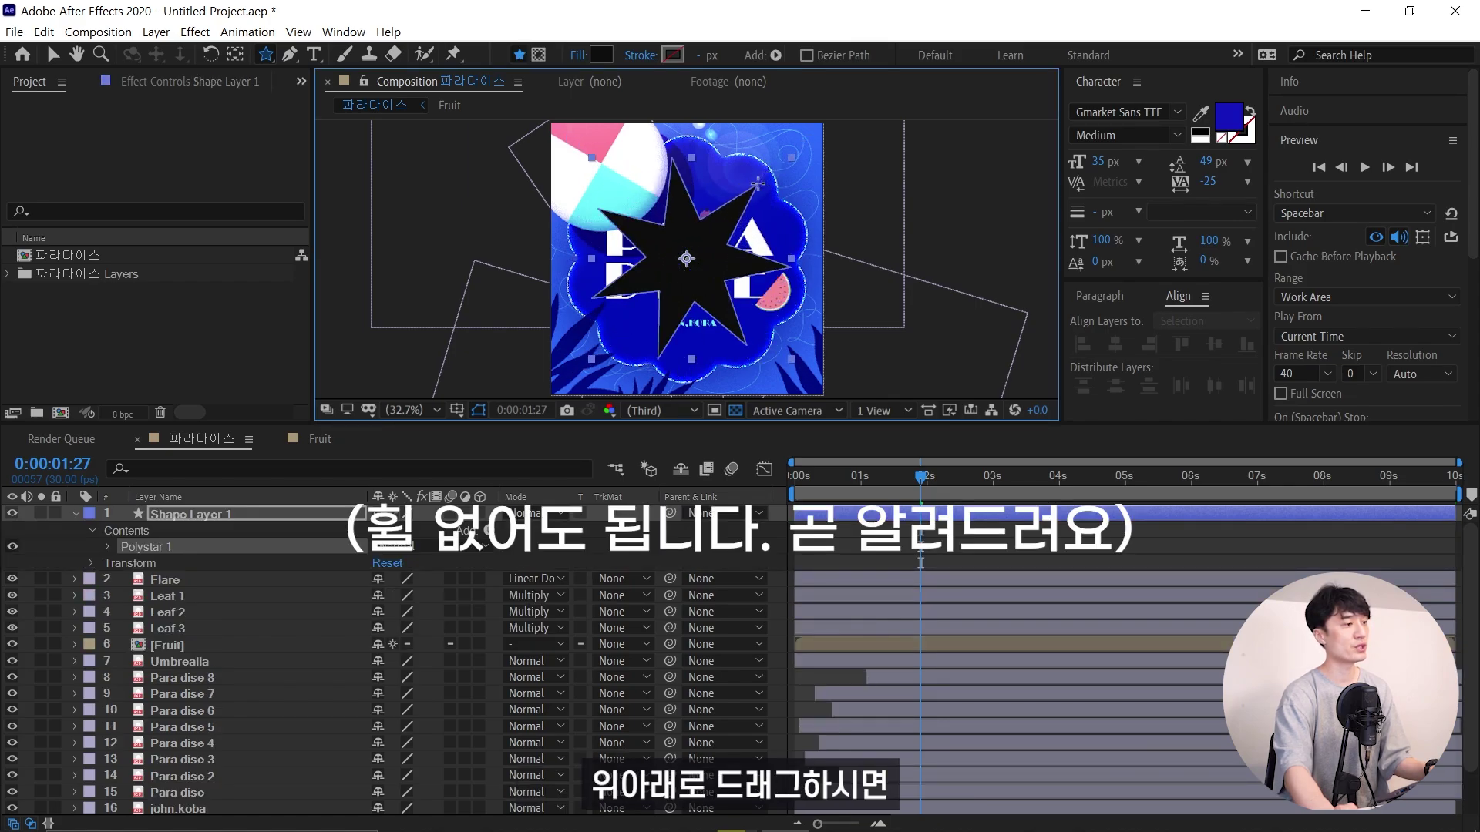
scroll(758, 183, "up", 1)
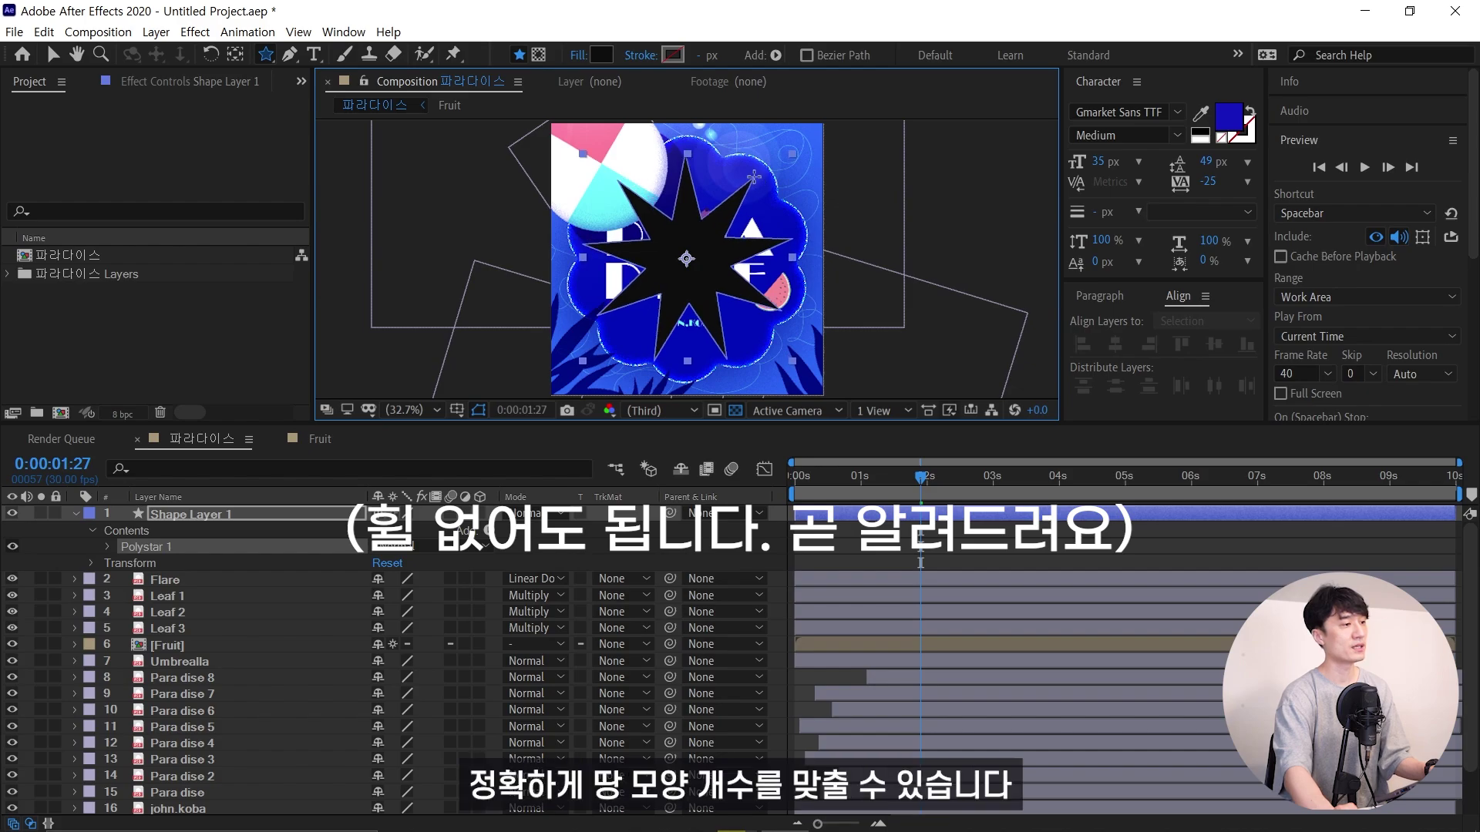
left_click_drag(758, 183, 751, 167)
scroll(753, 174, "up", 1)
scroll(753, 174, "up", 1)
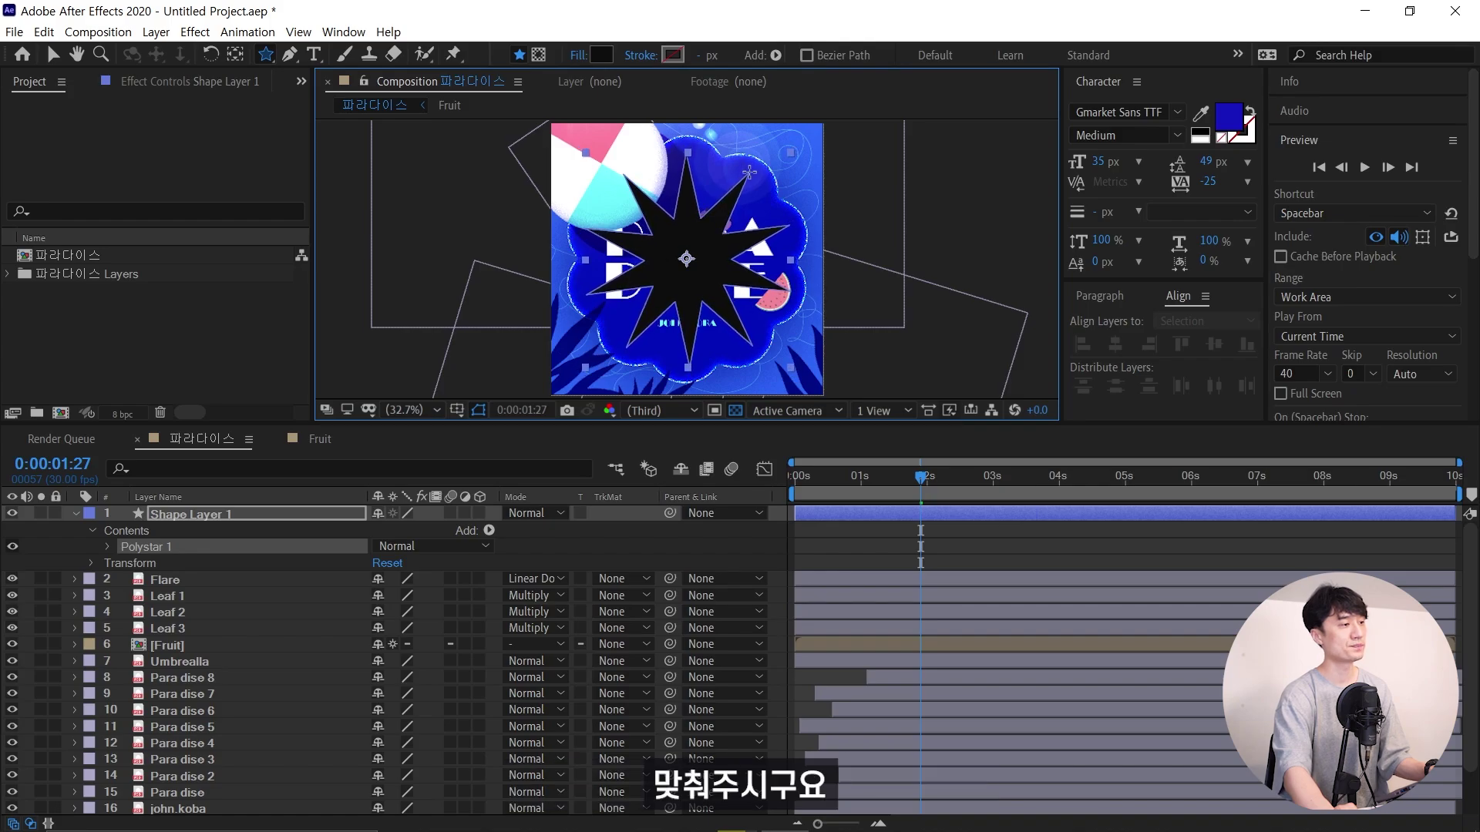
Set the star's Polystar inner radius to 432 and outer radius to 537.6
left_click_drag(751, 167, 752, 169)
left_click(75, 512)
left_click(75, 512)
left_click(91, 530)
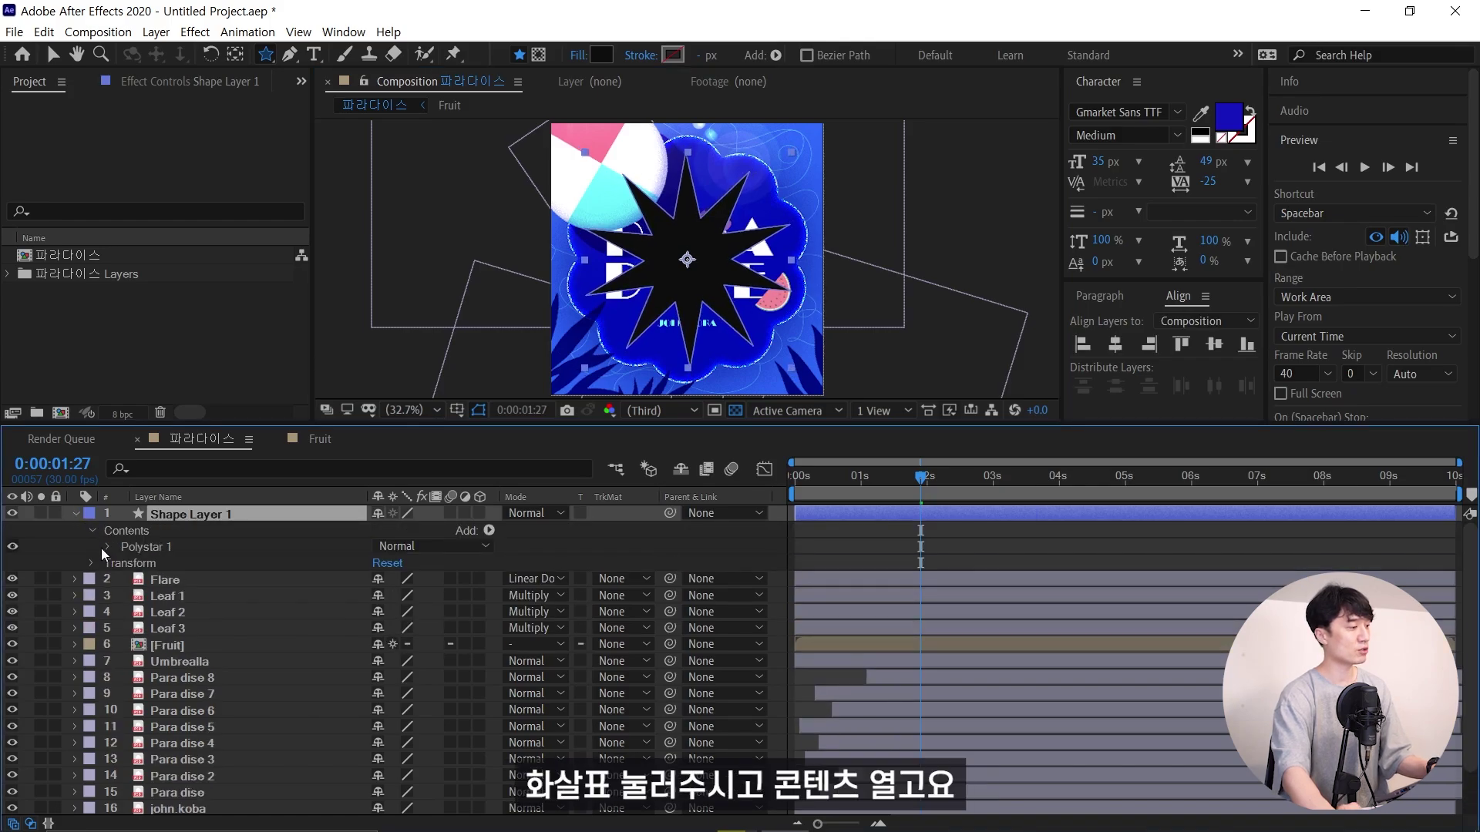
left_click(109, 547)
left_click(124, 562)
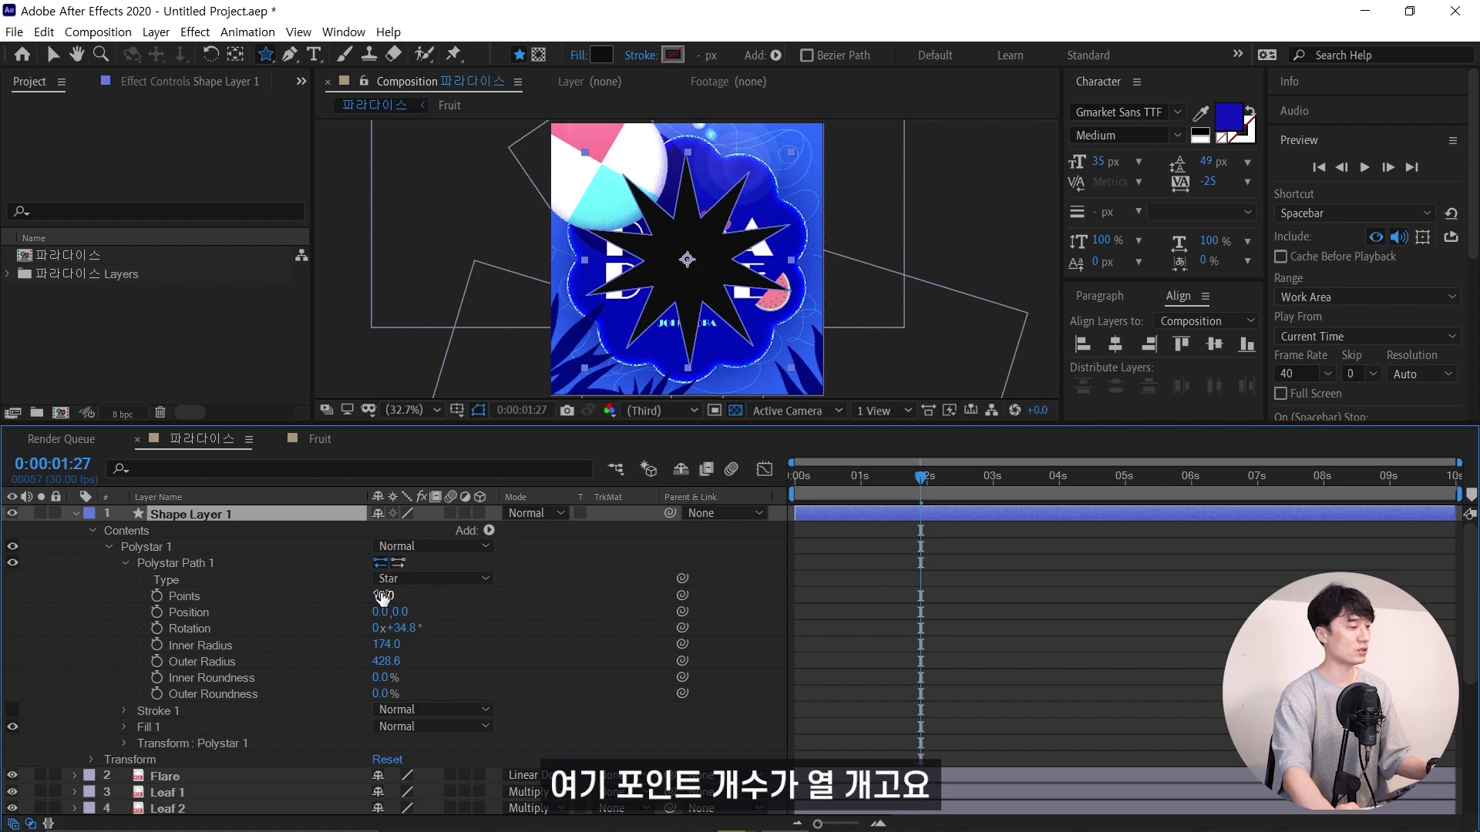
left_click_drag(386, 645, 550, 629)
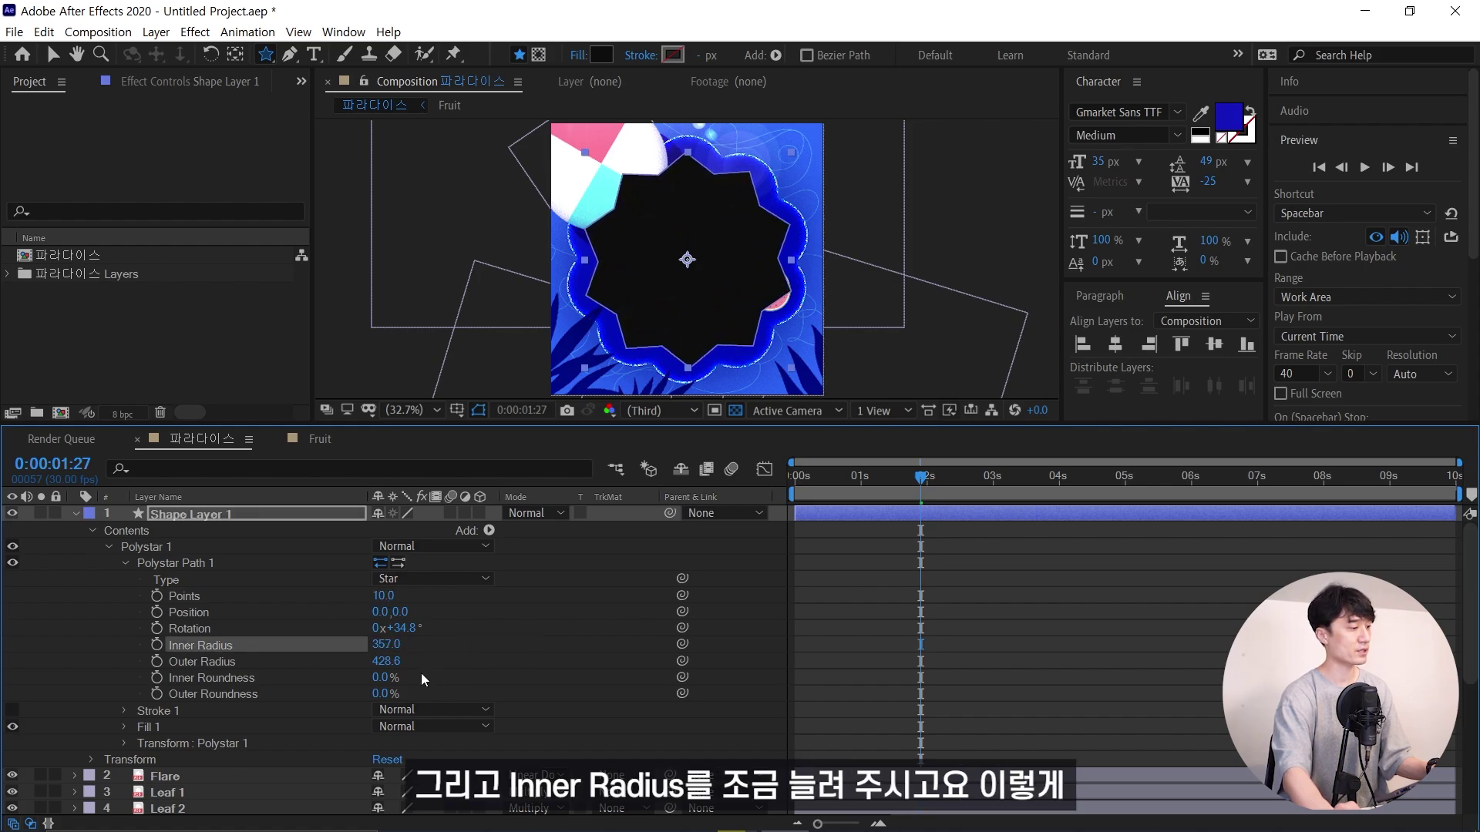
left_click_drag(386, 661, 453, 646)
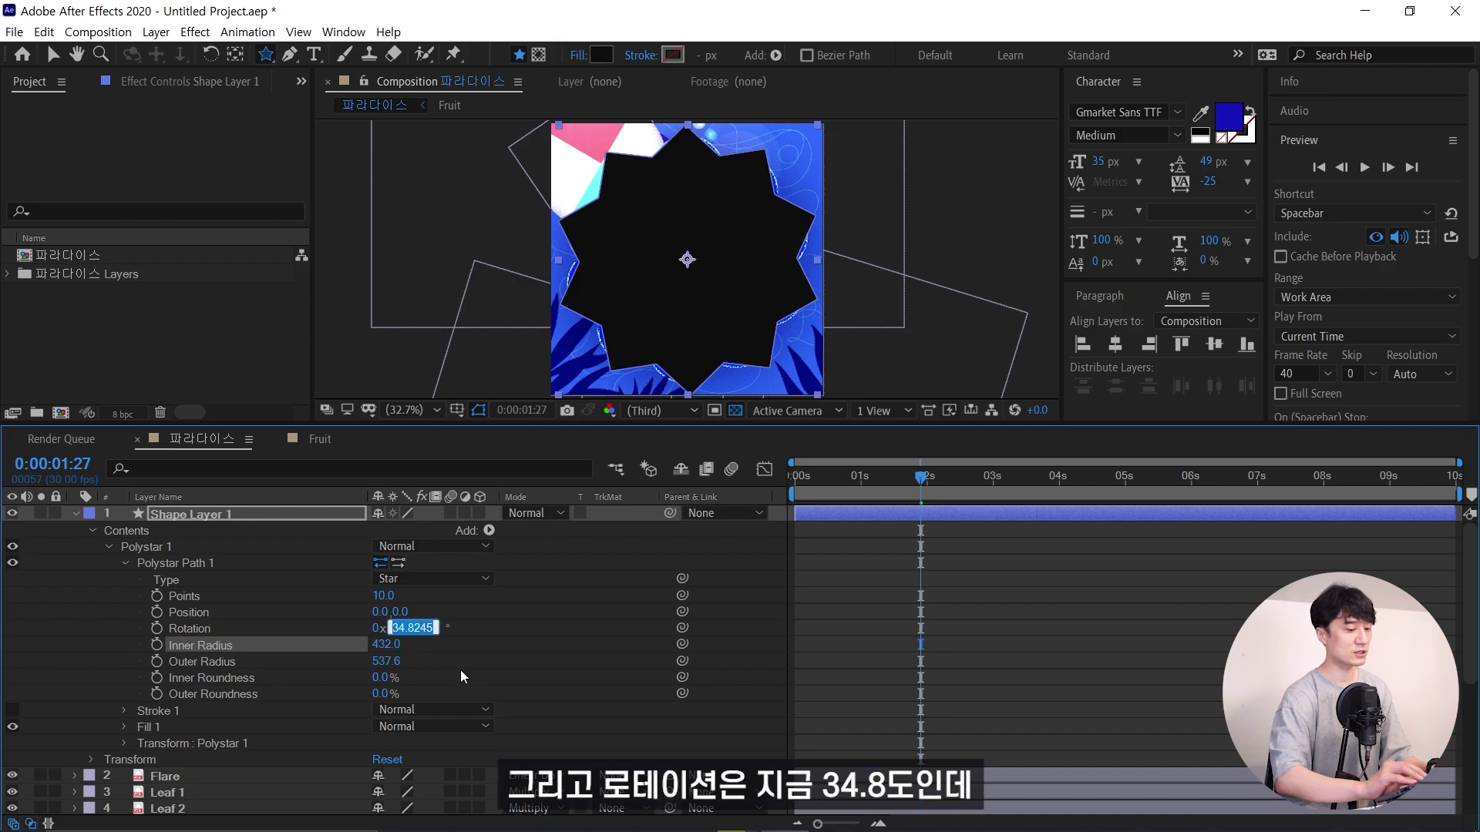
Rotate the star 36° and add a Round Corners operation
type("36")
key("Return")
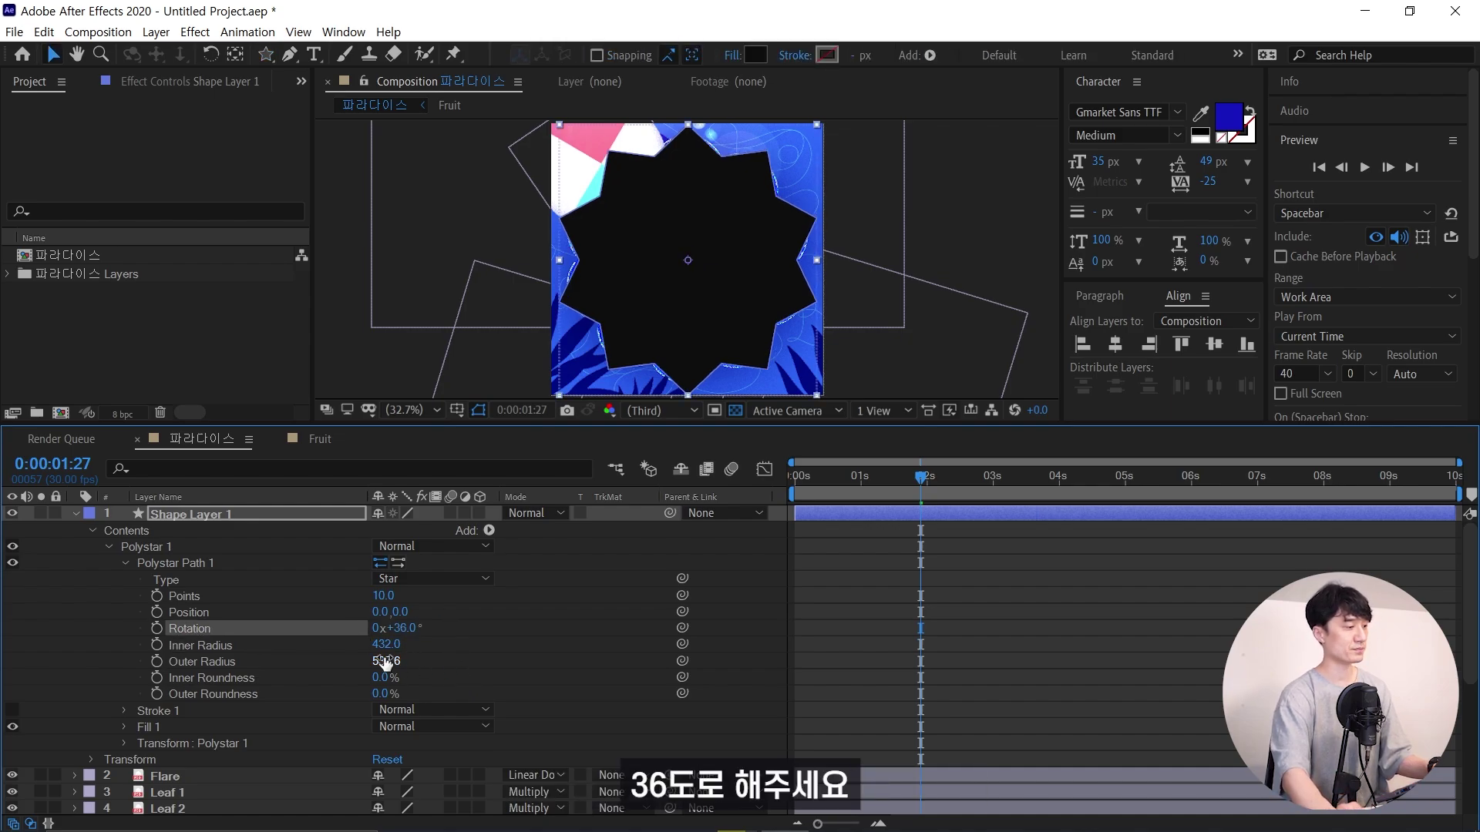
left_click(489, 531)
left_click(461, 405)
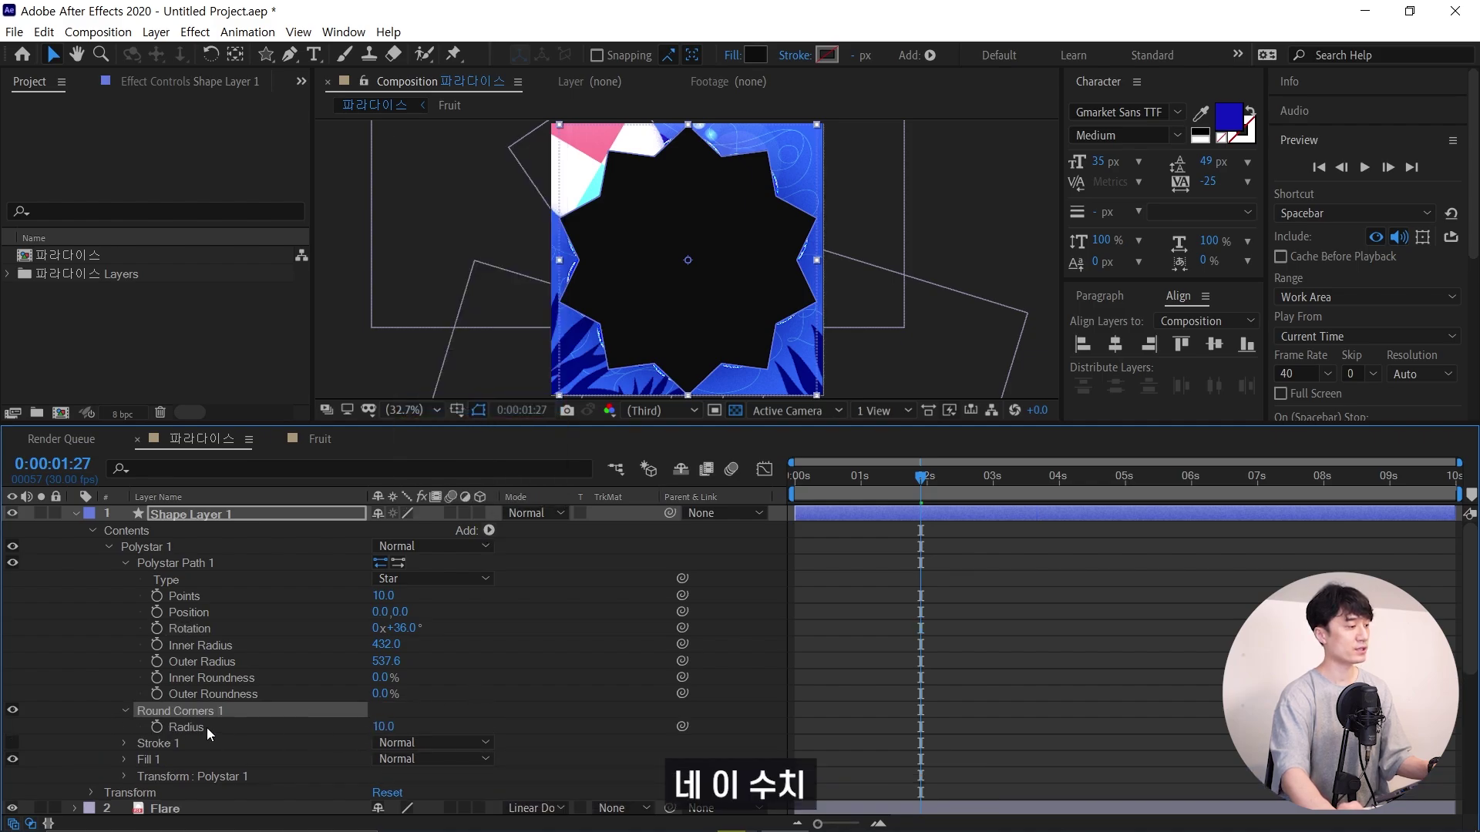
Set the Round Corners radius to 300
left_click(385, 727)
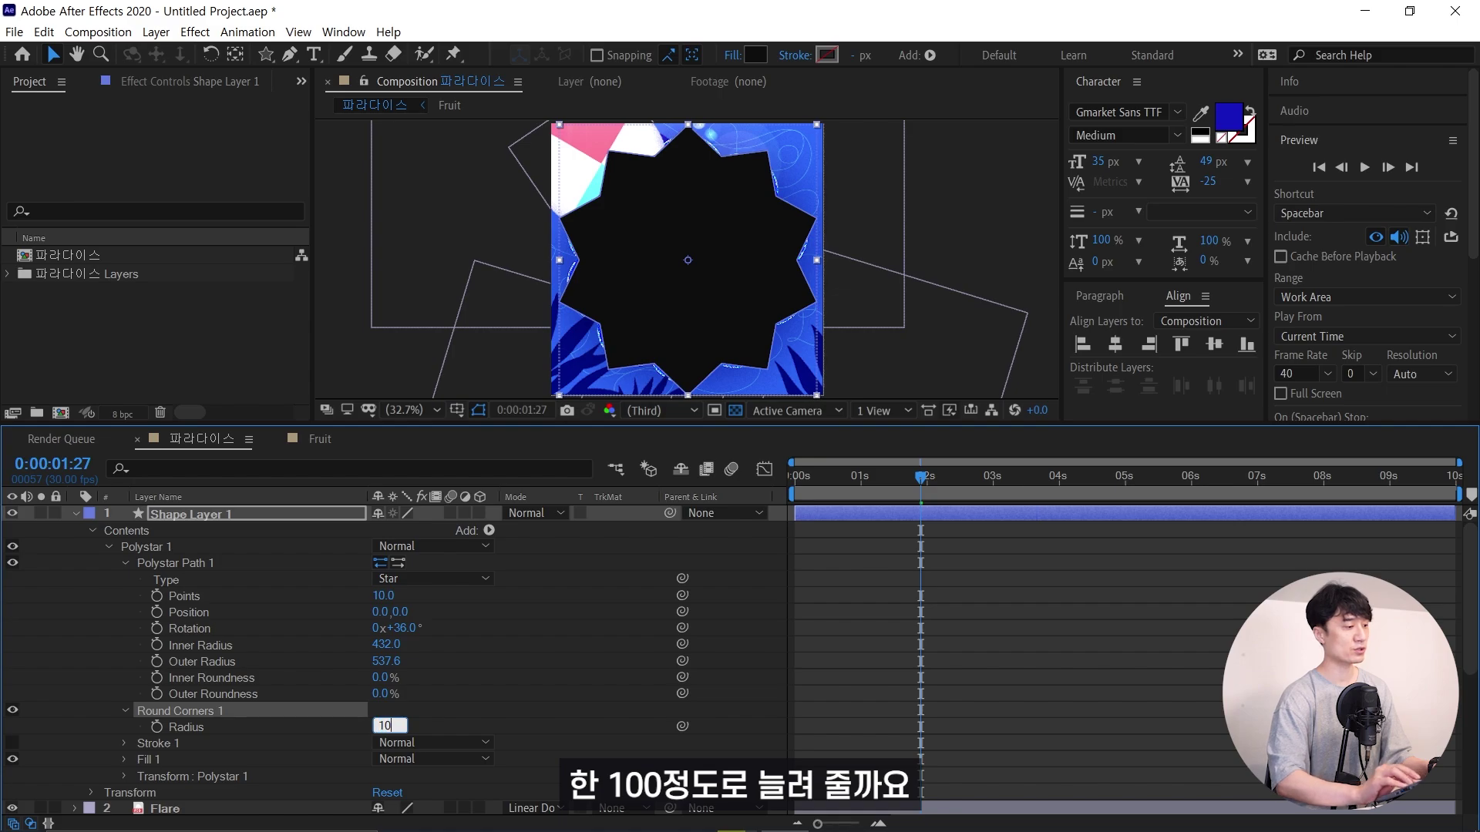
type("0.0")
key("Return")
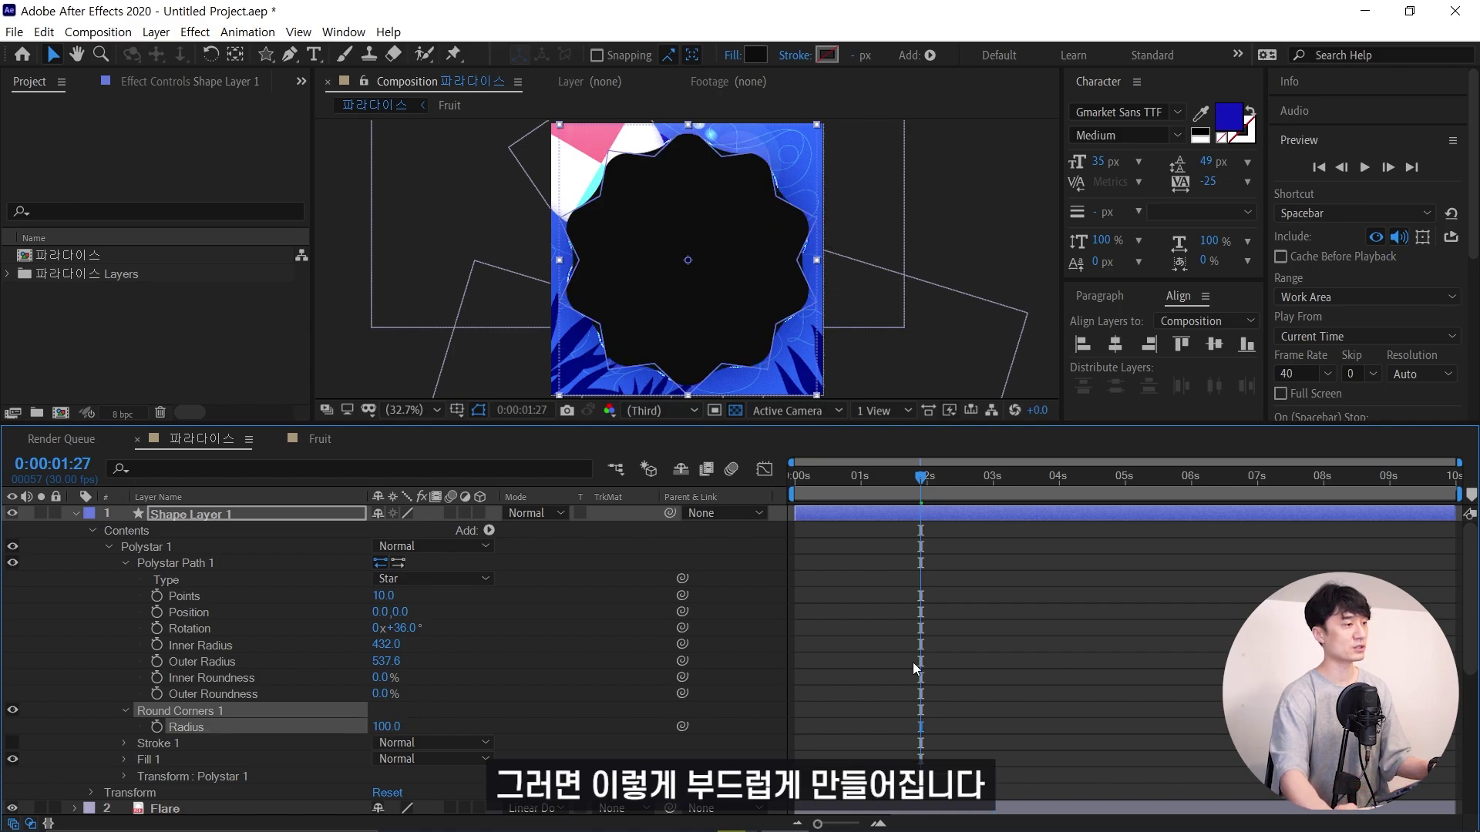
left_click(912, 663)
left_click(386, 726)
type("3")
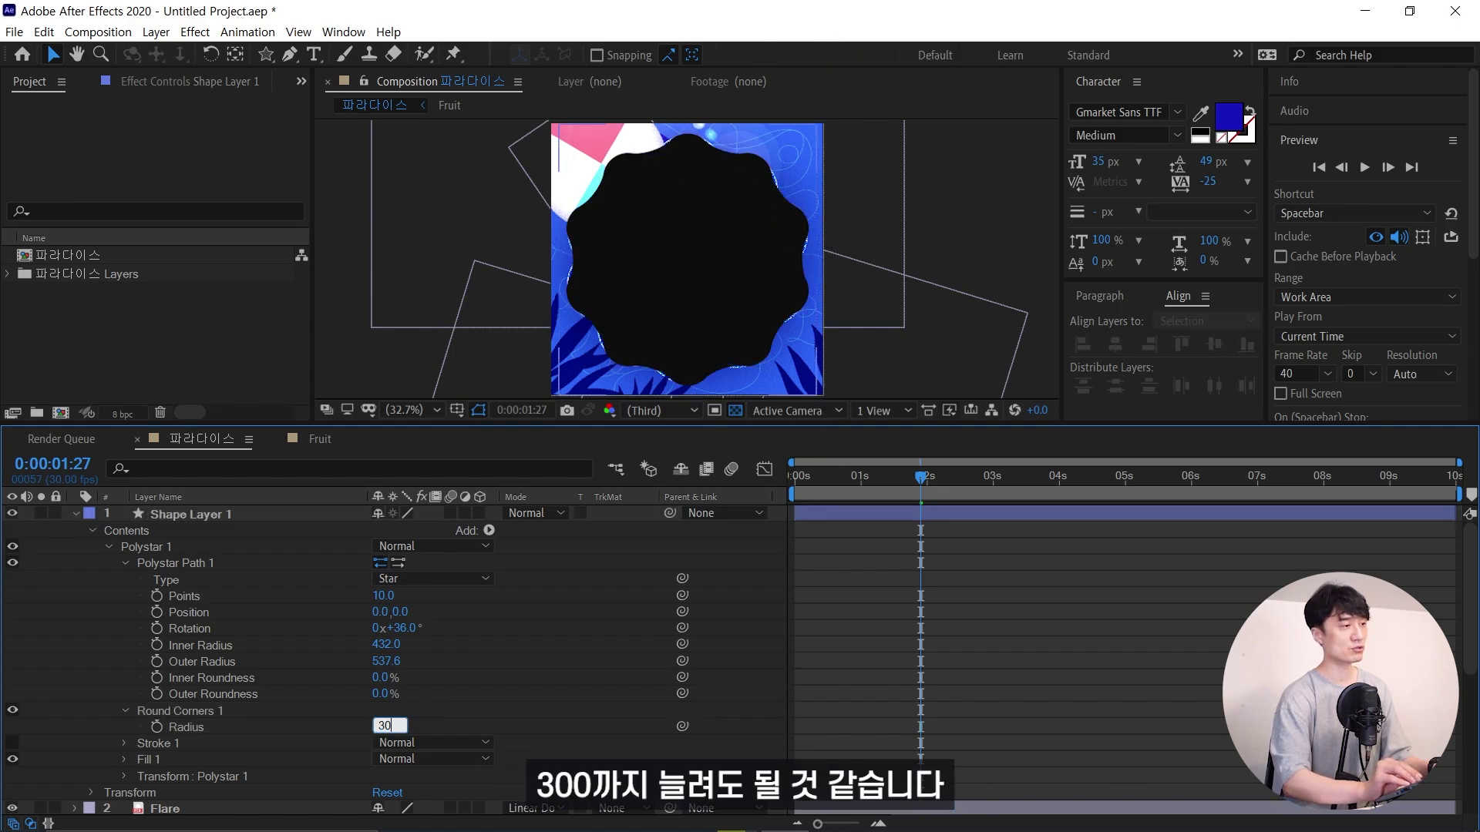
type("0")
key("Return")
Remove the star's black fill by setting Fill to None
left_click(827, 686)
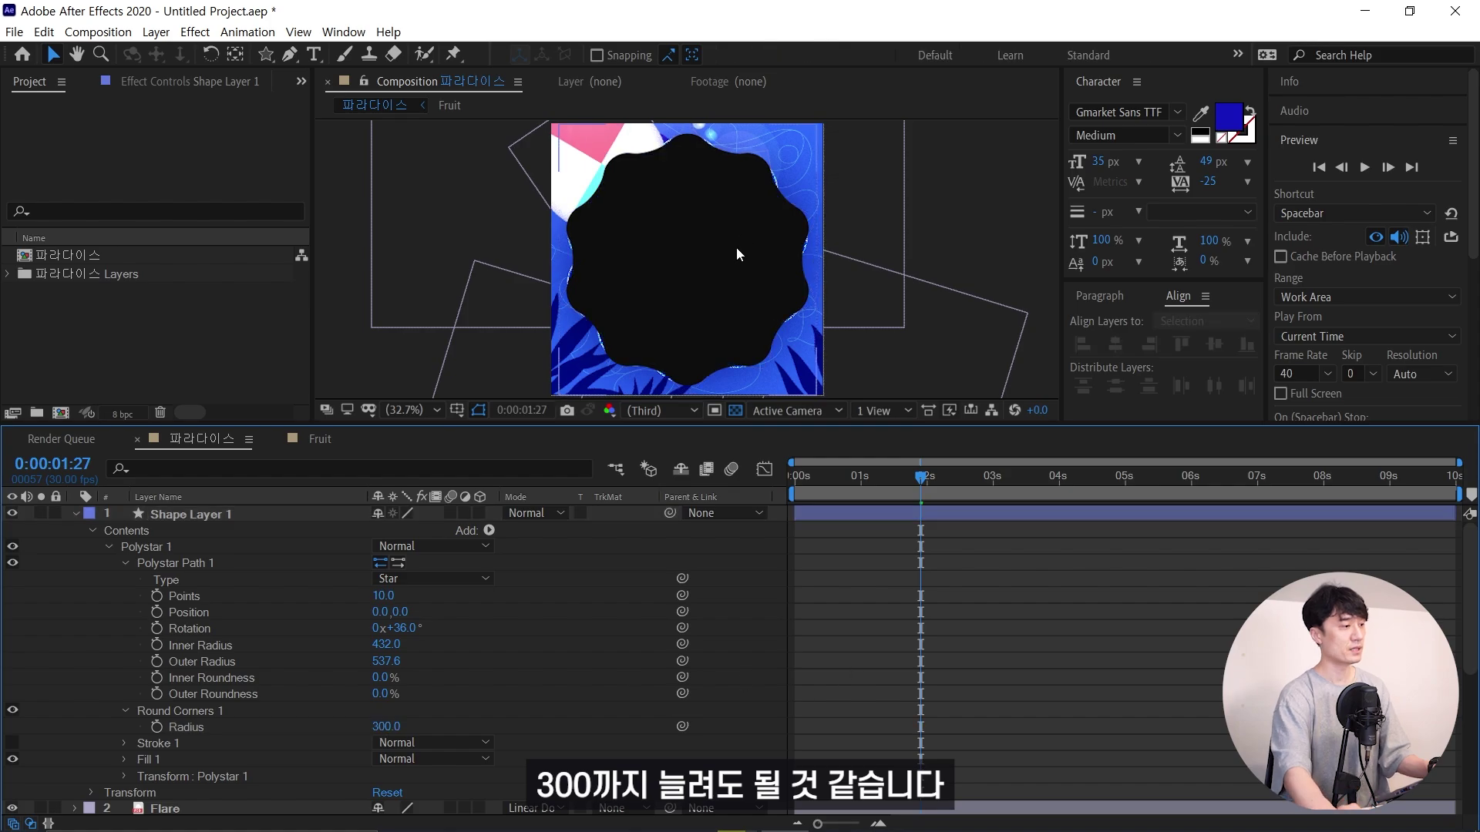
left_click(250, 516)
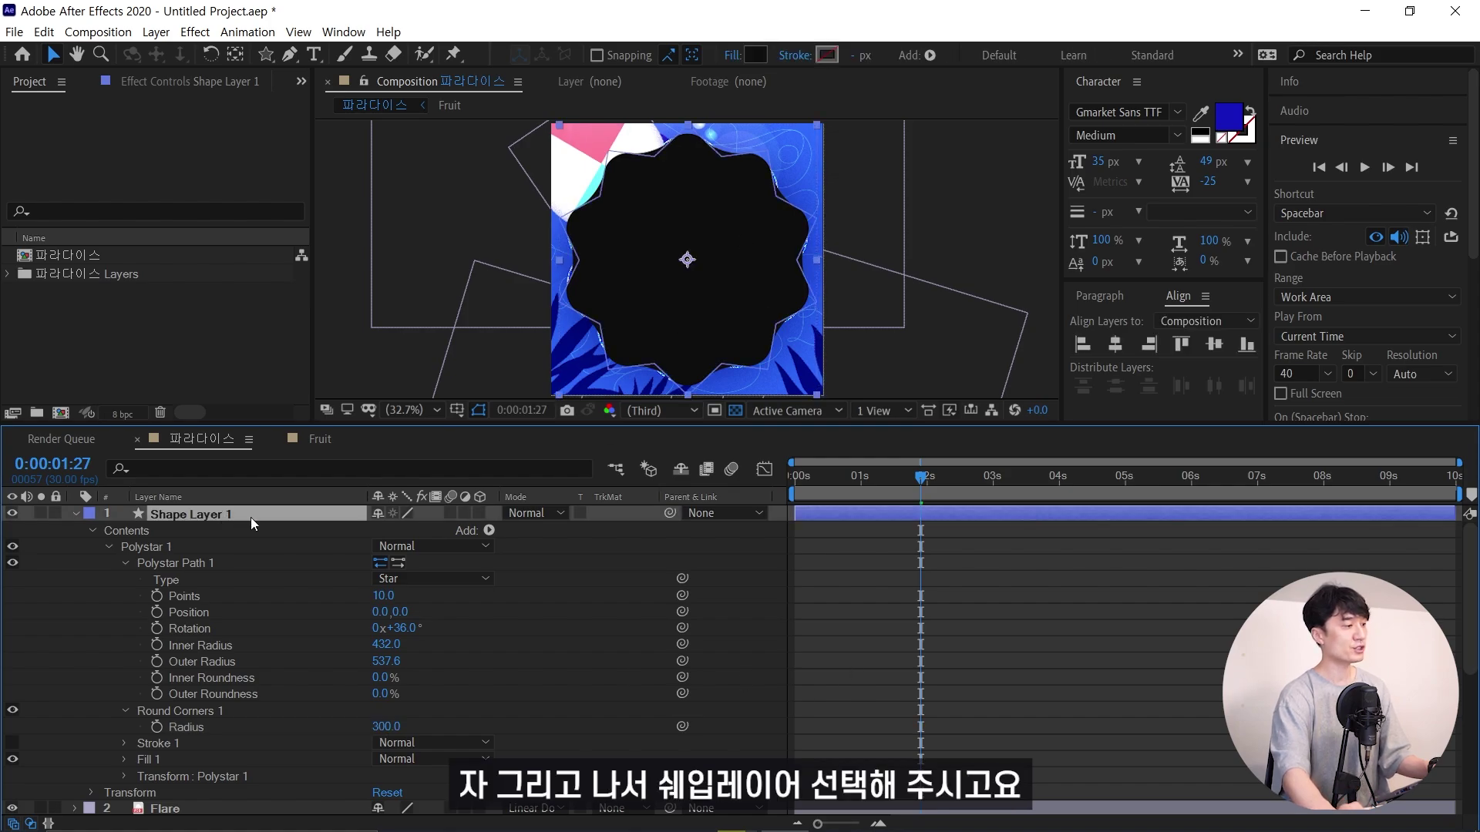
left_click(734, 55)
left_click(793, 242)
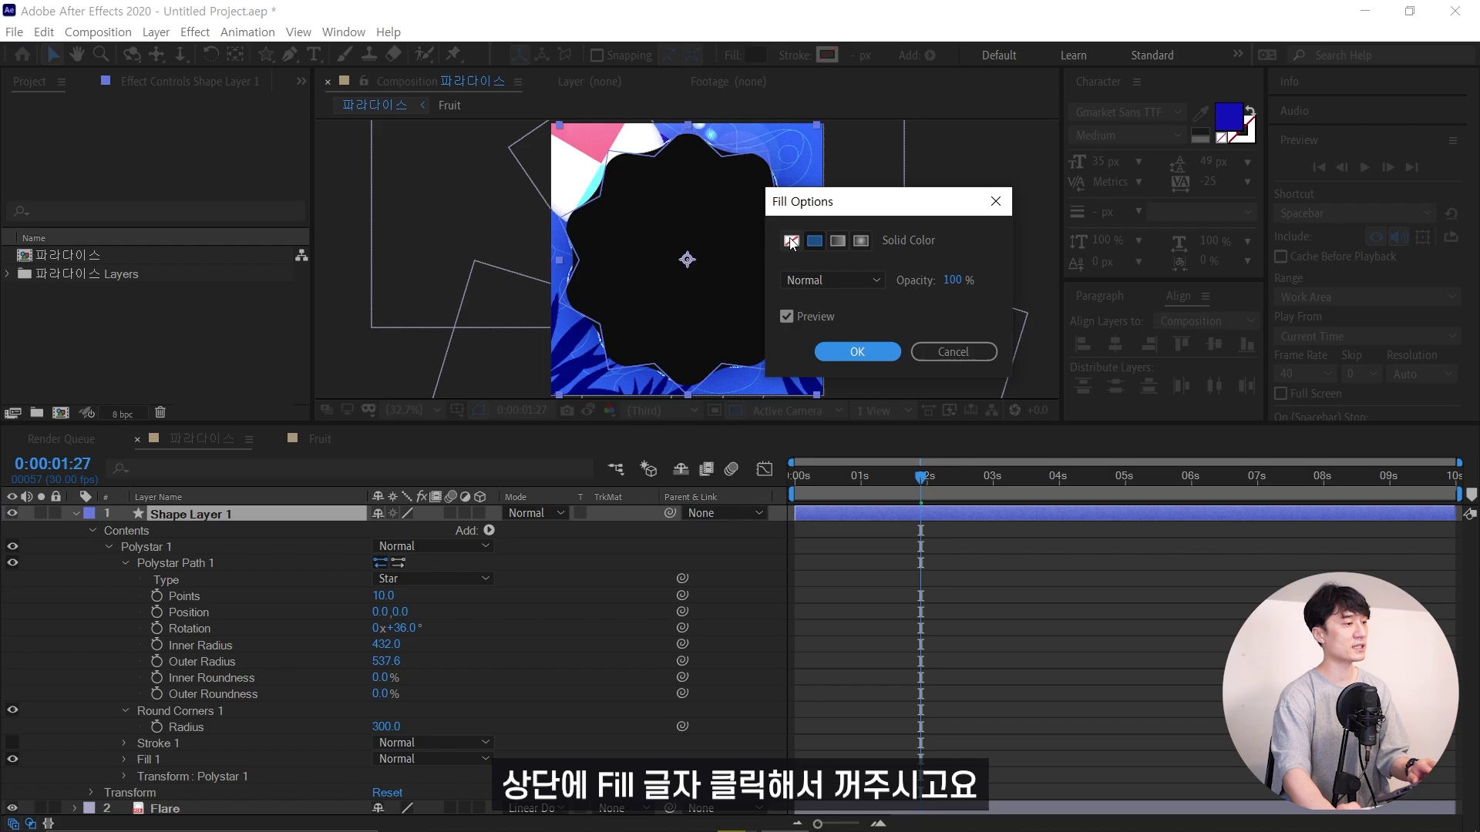
left_click(856, 352)
Give the star a white stroke 3 px wide
left_click(827, 54)
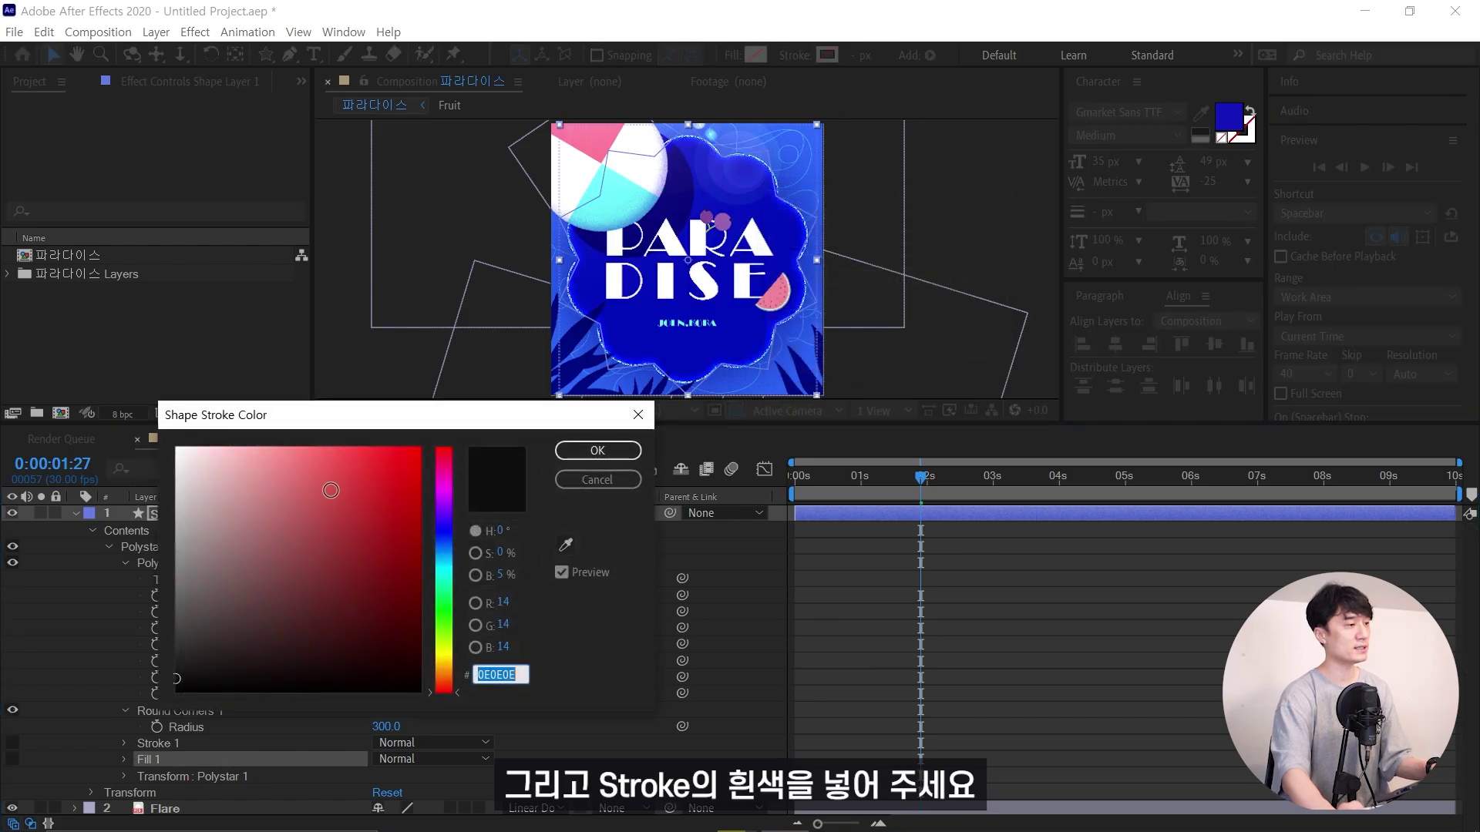
left_click_drag(324, 488, 2, 295)
key("Return")
left_click(858, 55)
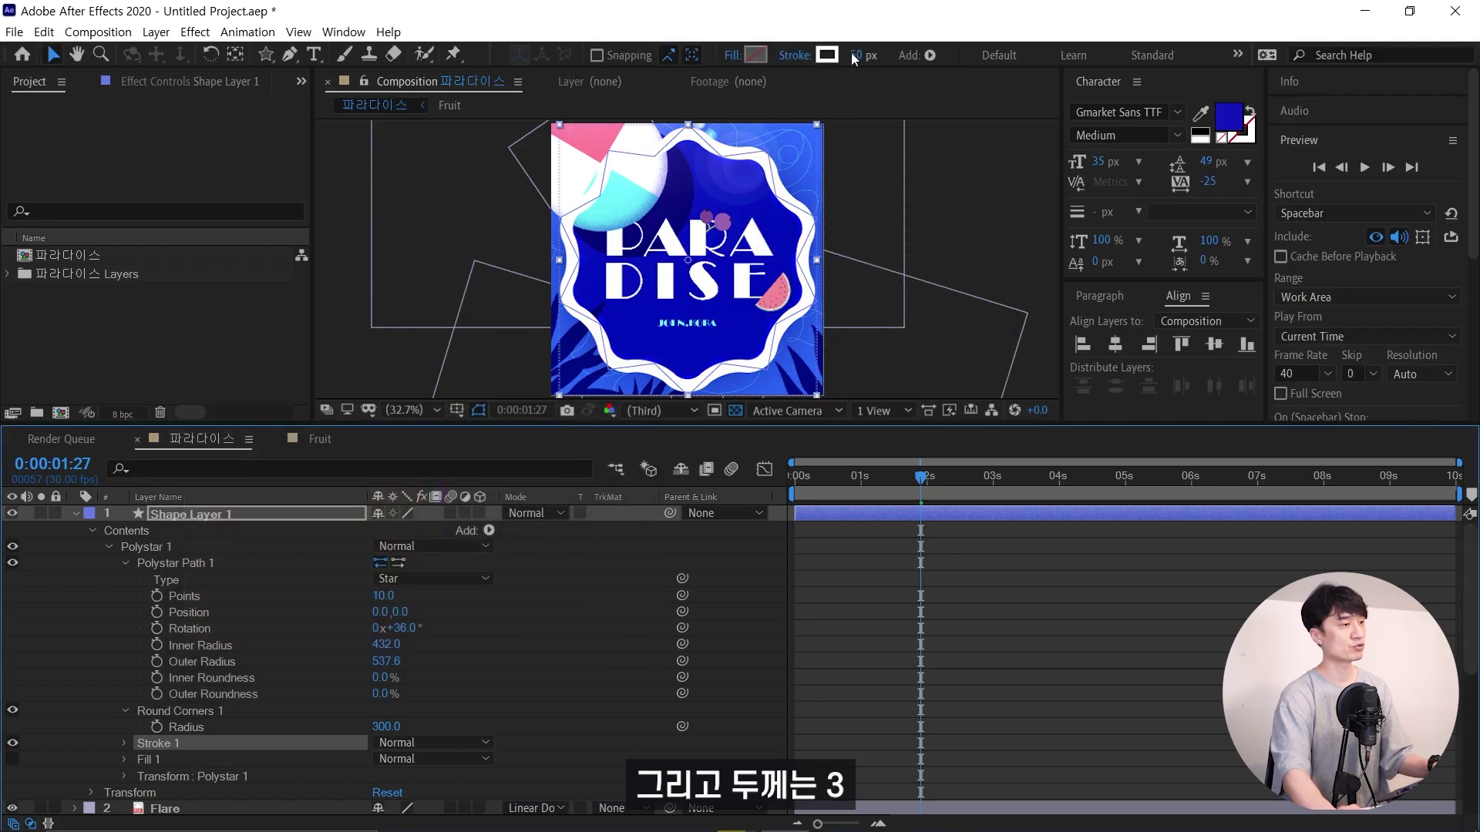
type("3")
key("Return")
left_click(837, 600)
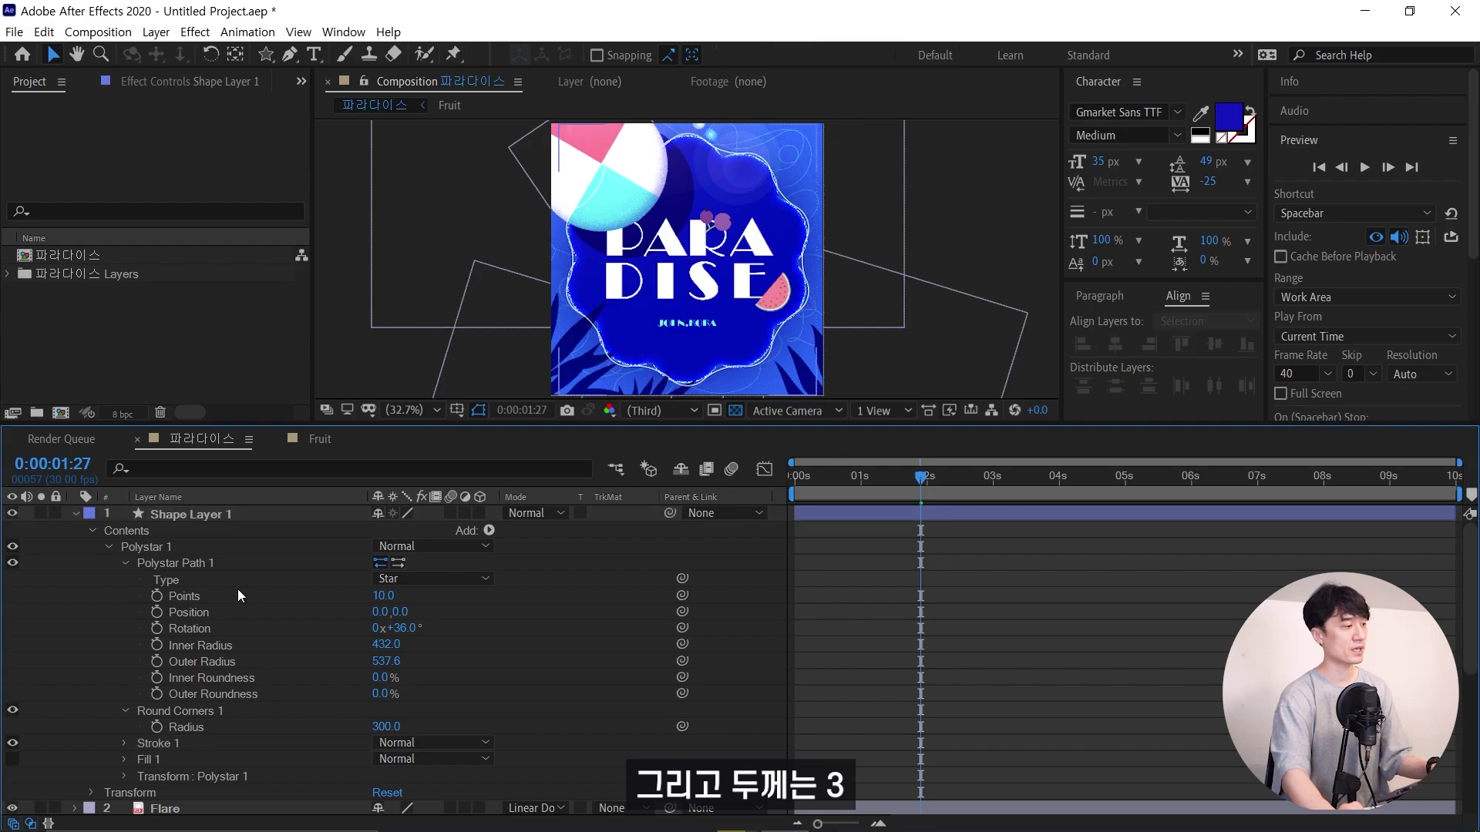
left_click(198, 515)
left_click_drag(949, 478, 794, 480)
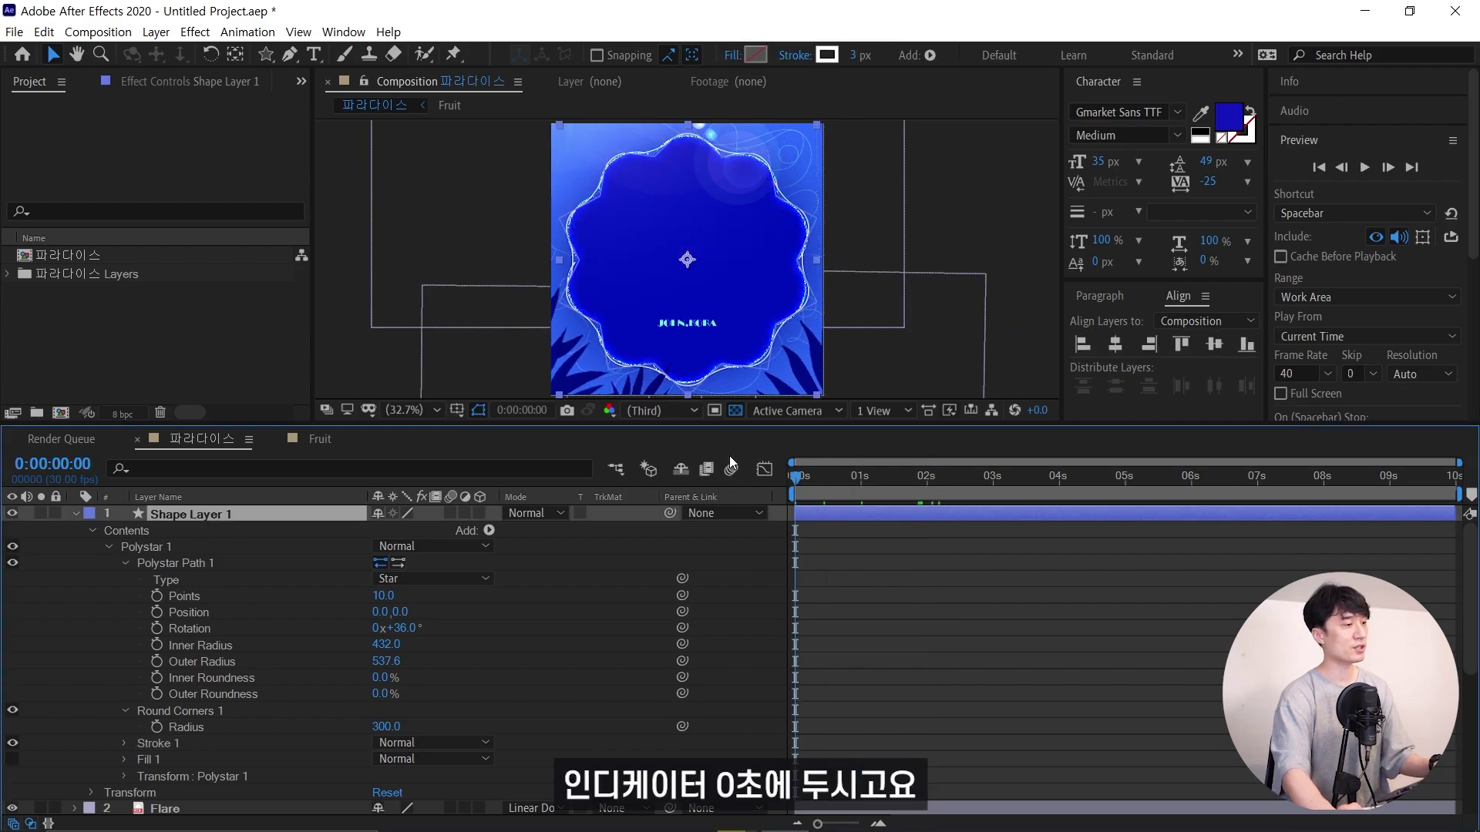
Set Shape Layer 1's Scale to 87% and move it down just above Line
key("s")
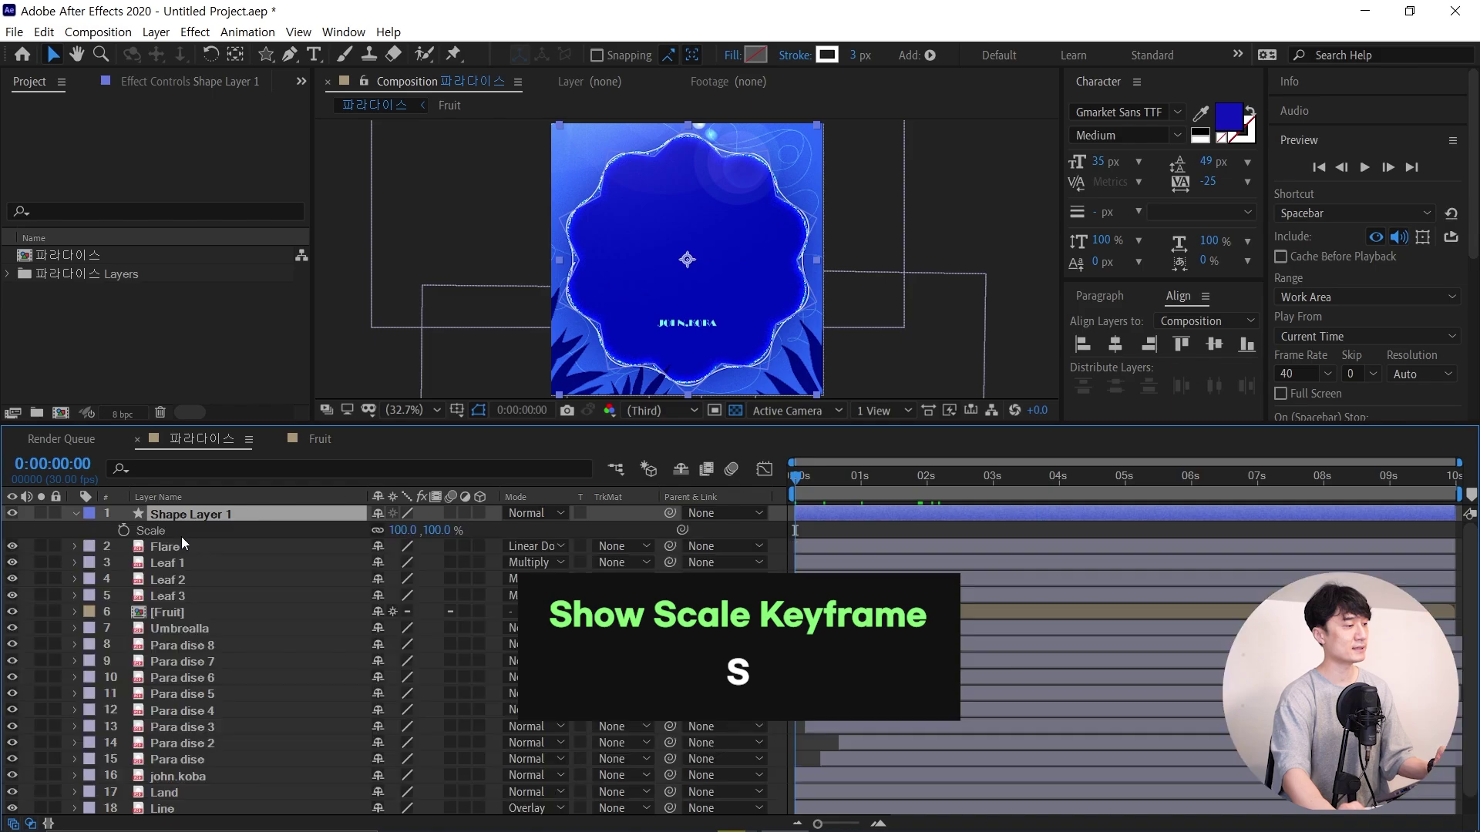
left_click_drag(411, 532, 385, 532)
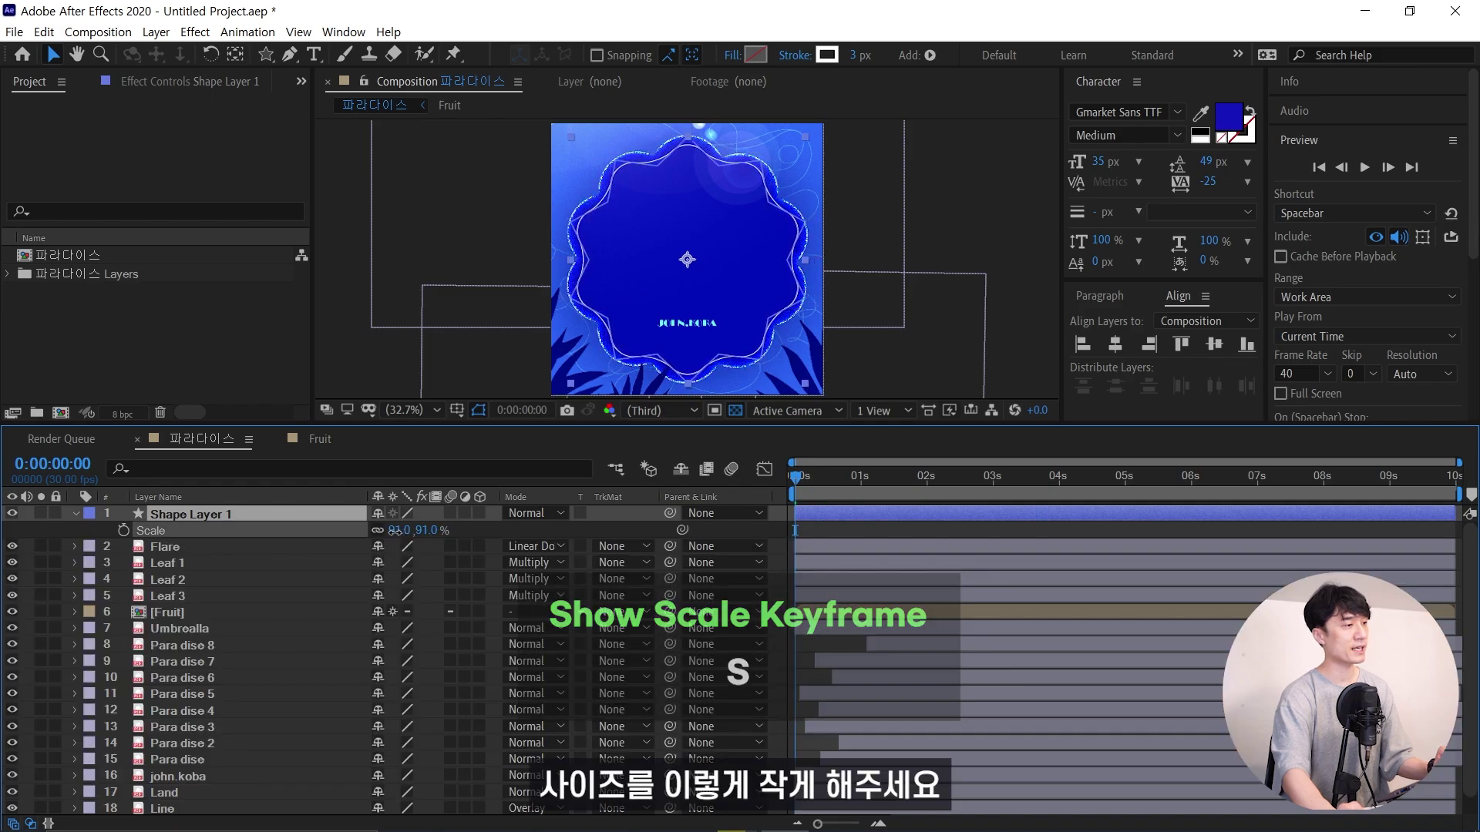
left_click(206, 514)
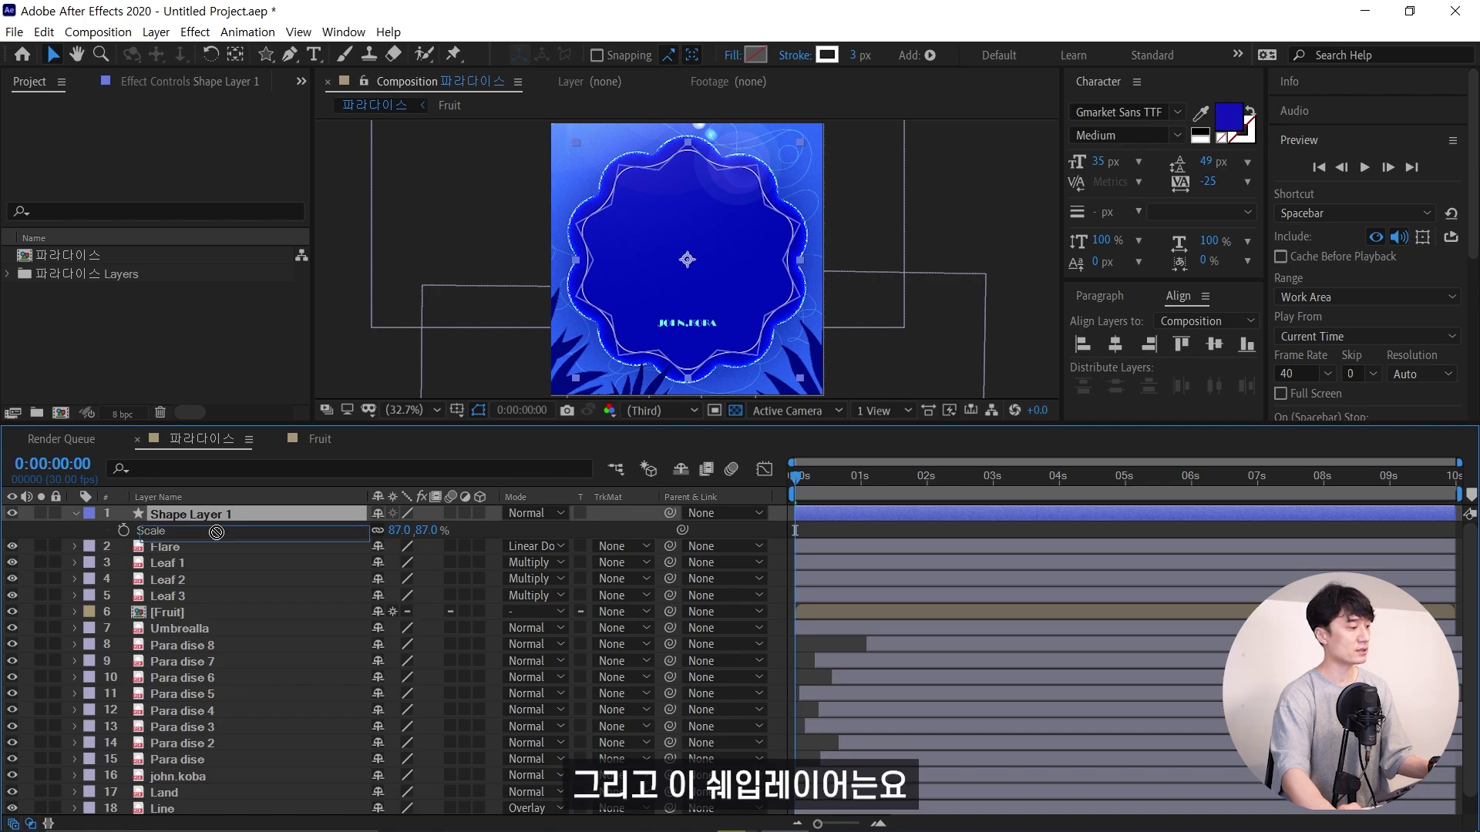
mouse_move(217, 532)
left_mouse_down()
mouse_move(197, 804)
mouse_move(214, 806)
left_mouse_up()
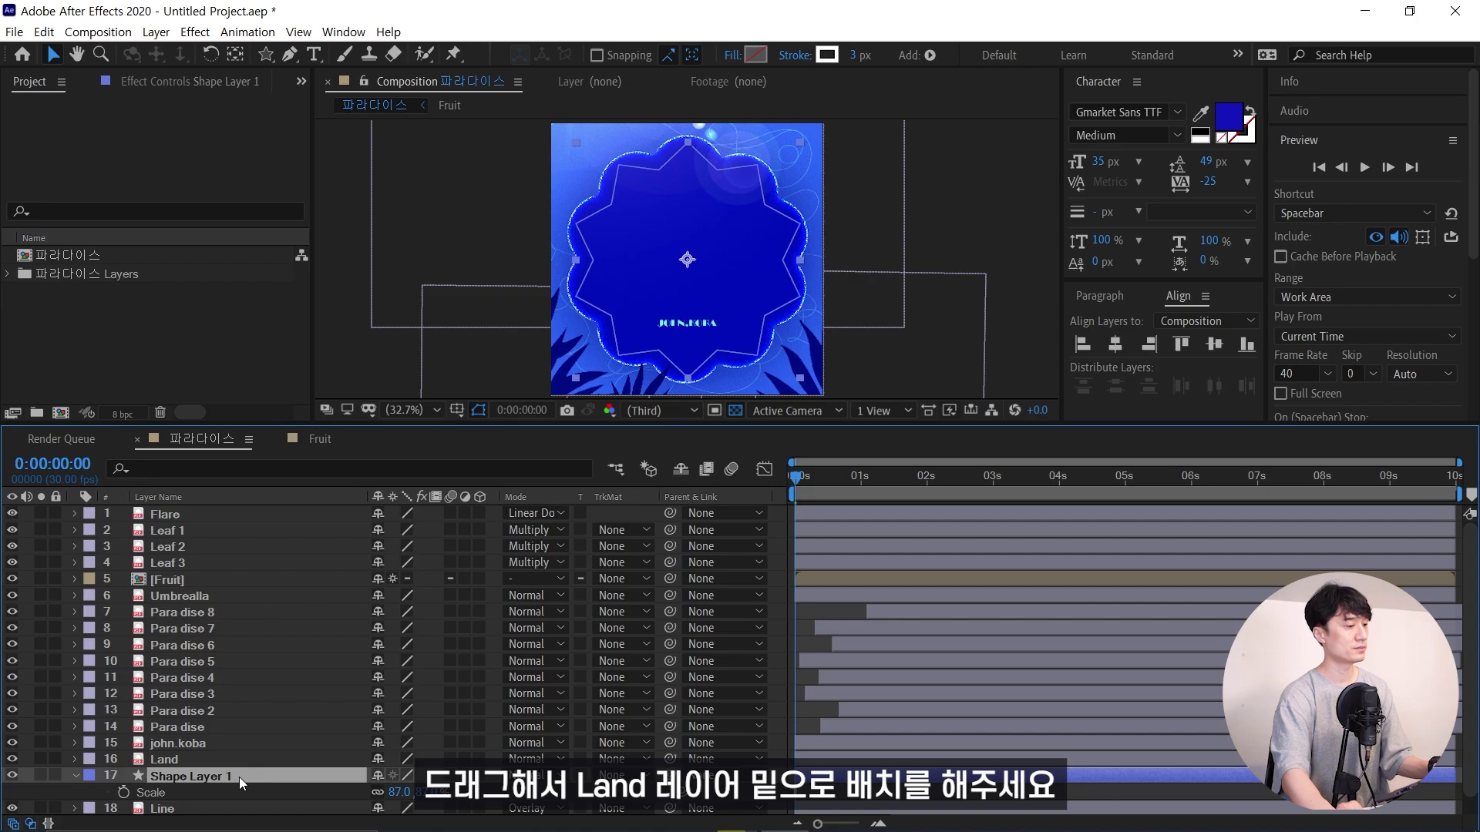
Keyframe Scale from 87% at 0s to 147% at 2s
left_click(123, 792)
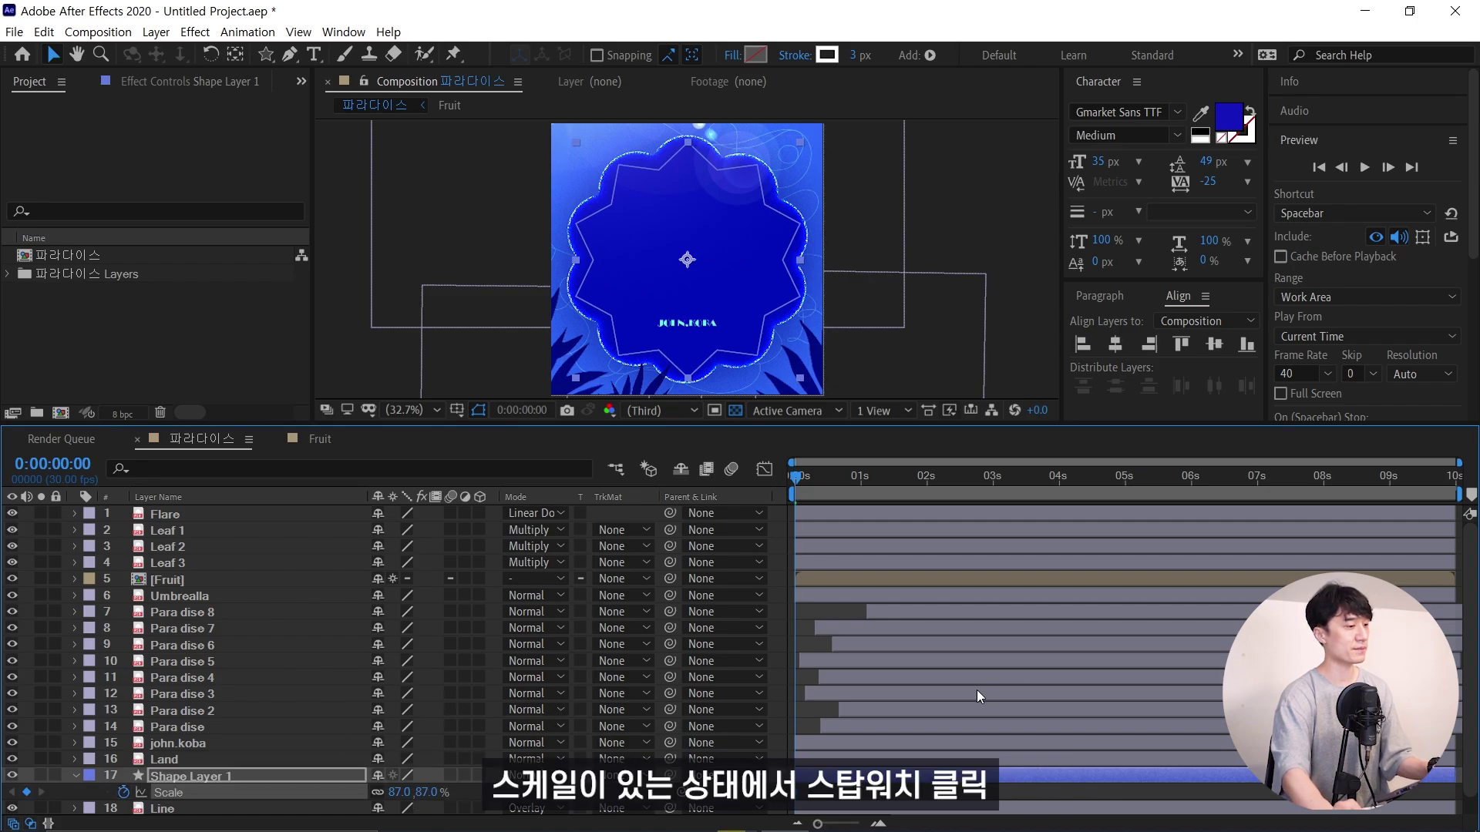
mouse_move(867, 480)
left_mouse_down()
mouse_move(985, 494)
mouse_move(926, 497)
left_mouse_up()
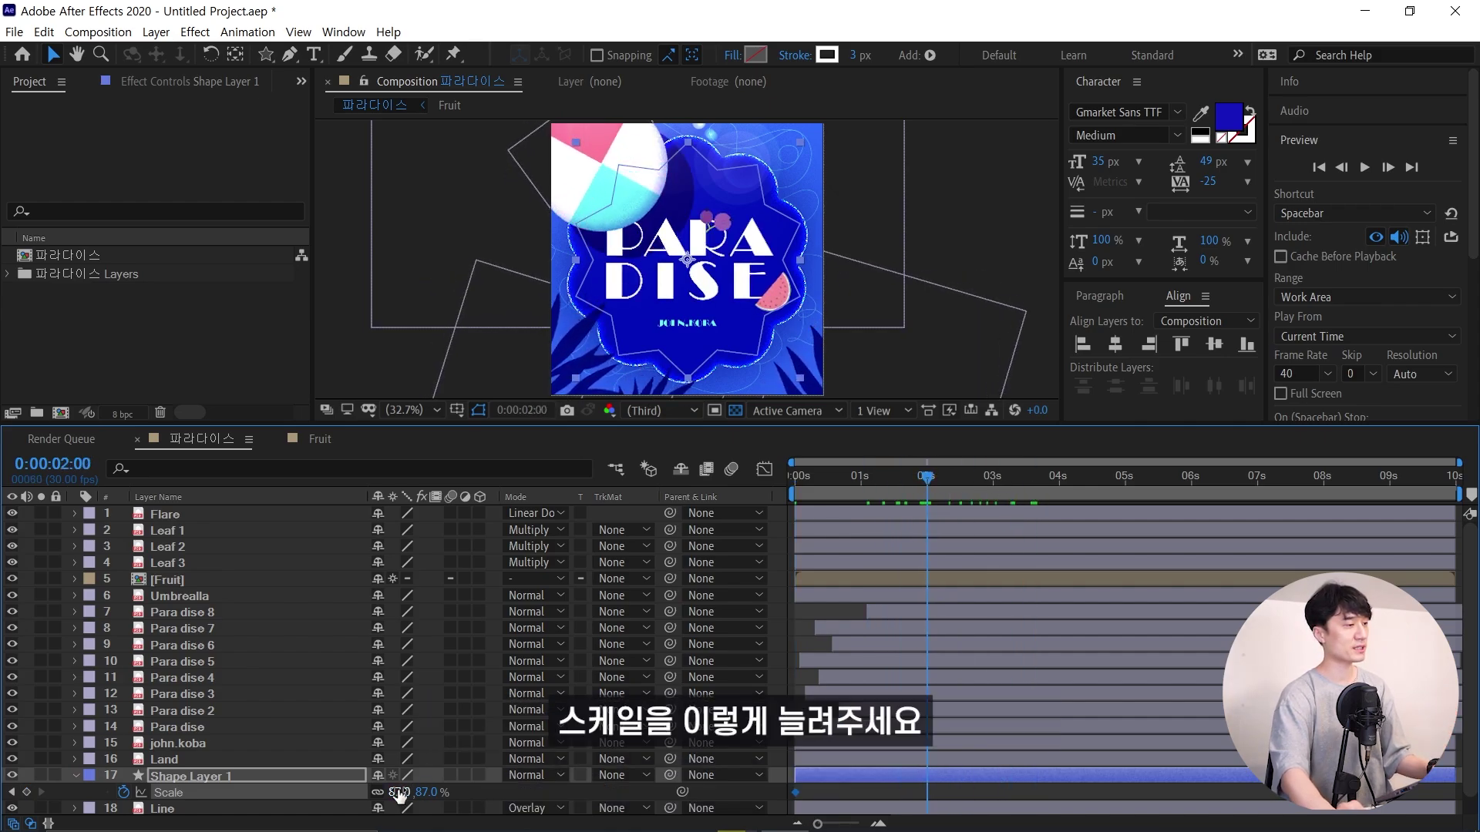
left_click_drag(400, 793, 455, 791)
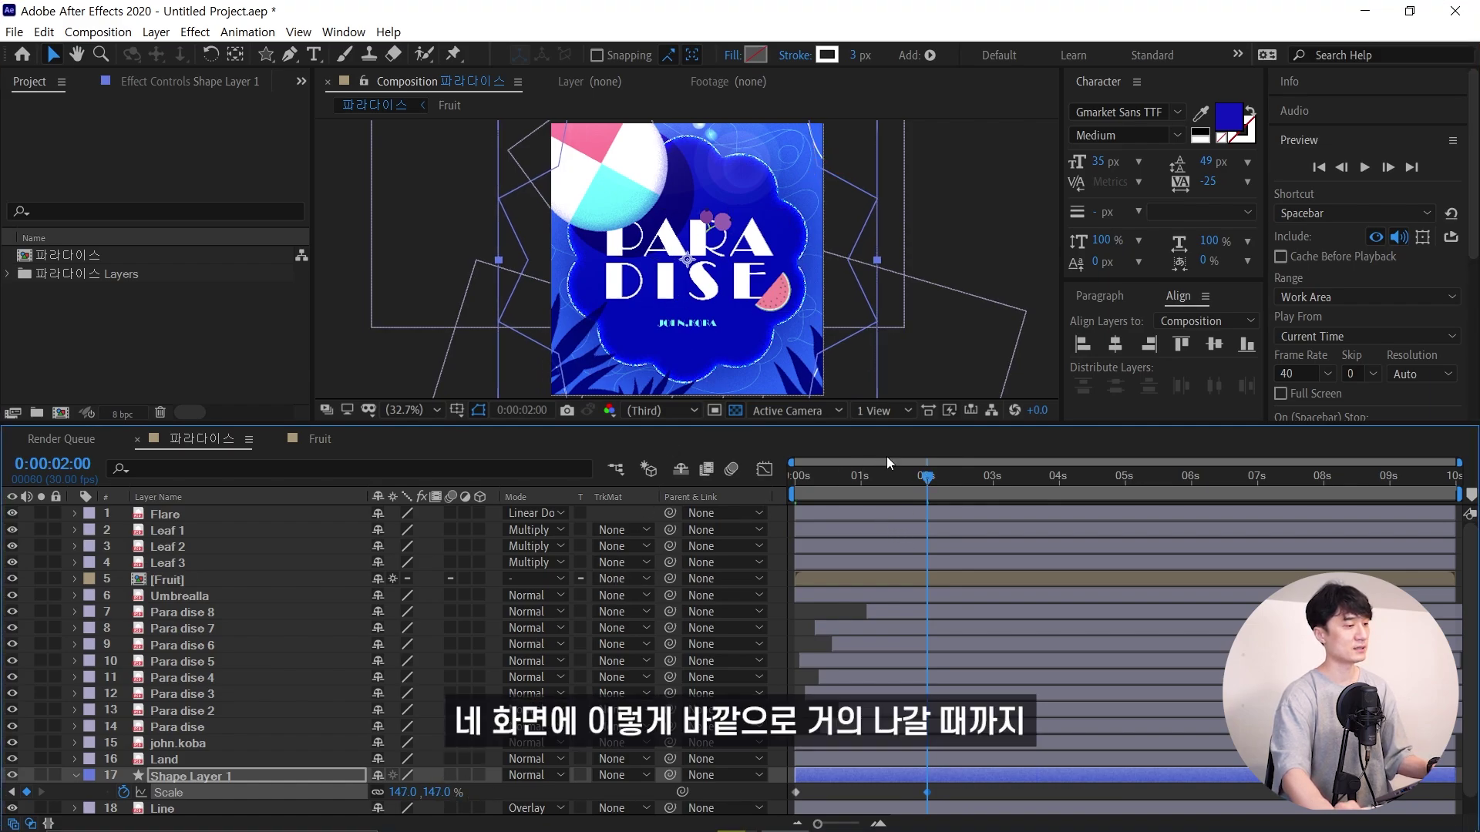
mouse_move(825, 487)
left_mouse_down()
mouse_move(870, 487)
mouse_move(861, 502)
left_mouse_up()
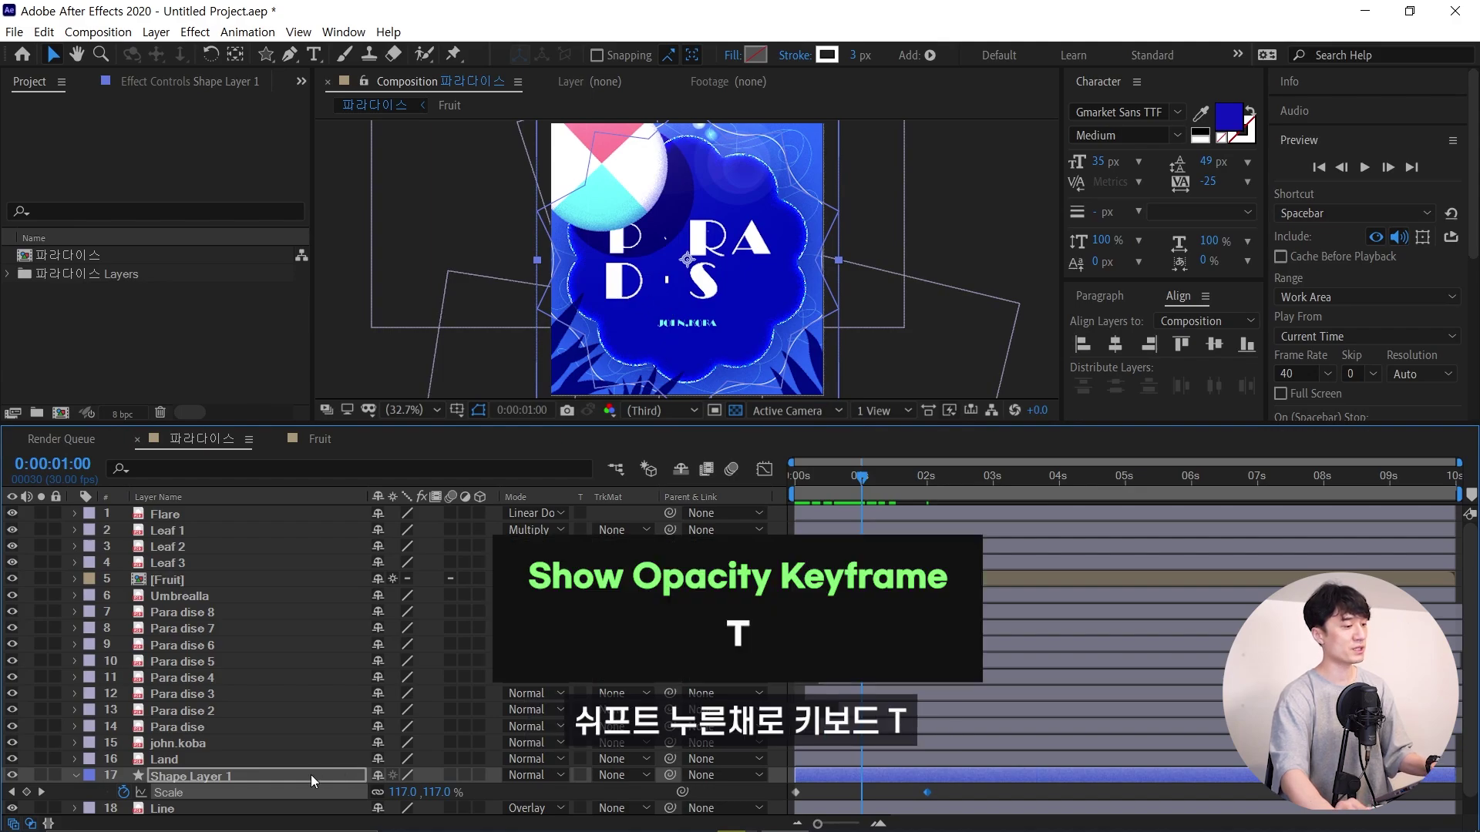
Keyframe Shape Layer 1's Opacity to fade to 0% between 1 and 2 seconds, then preview
key("shift+t")
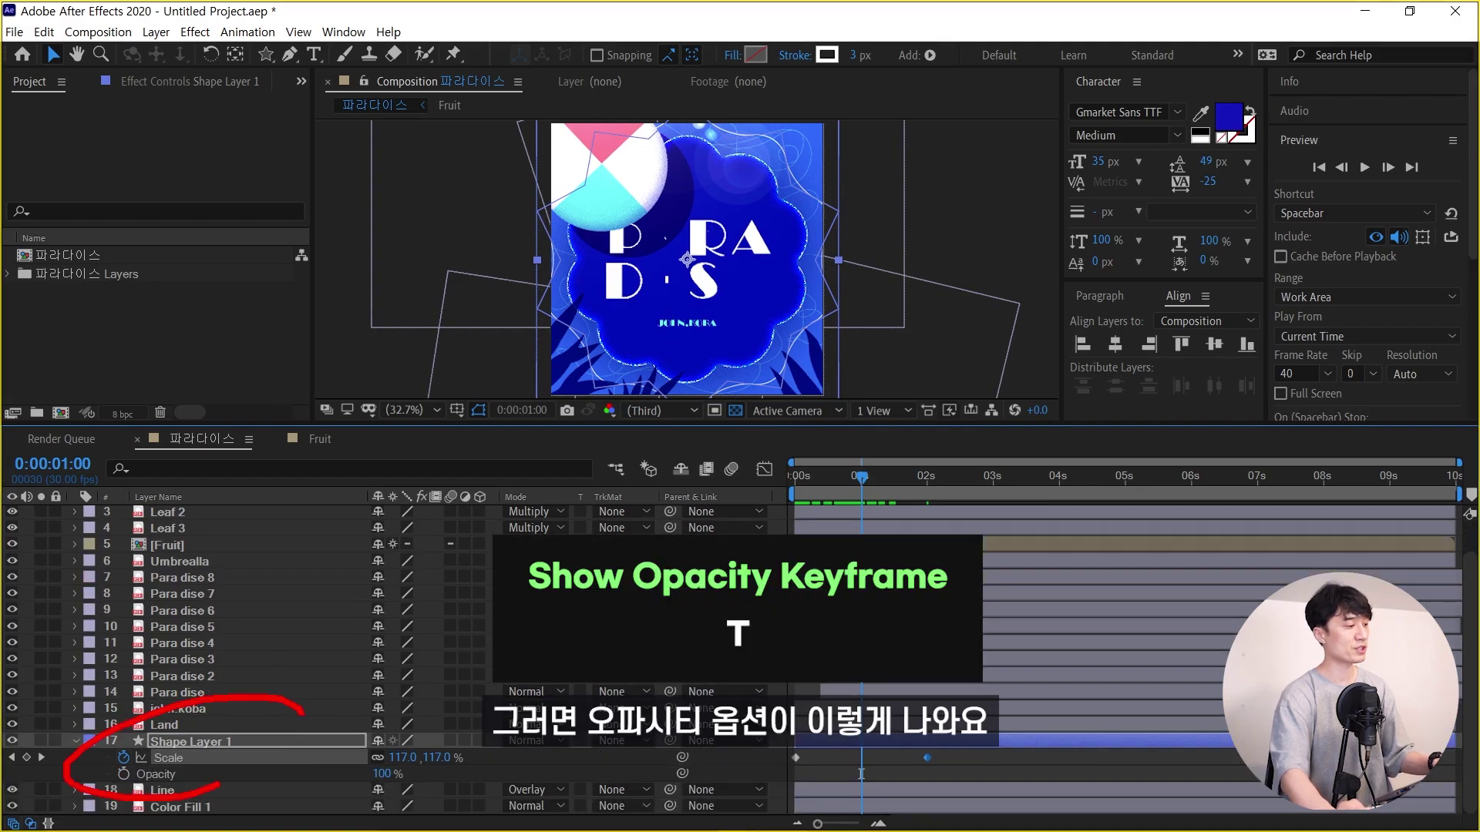
left_click(123, 774)
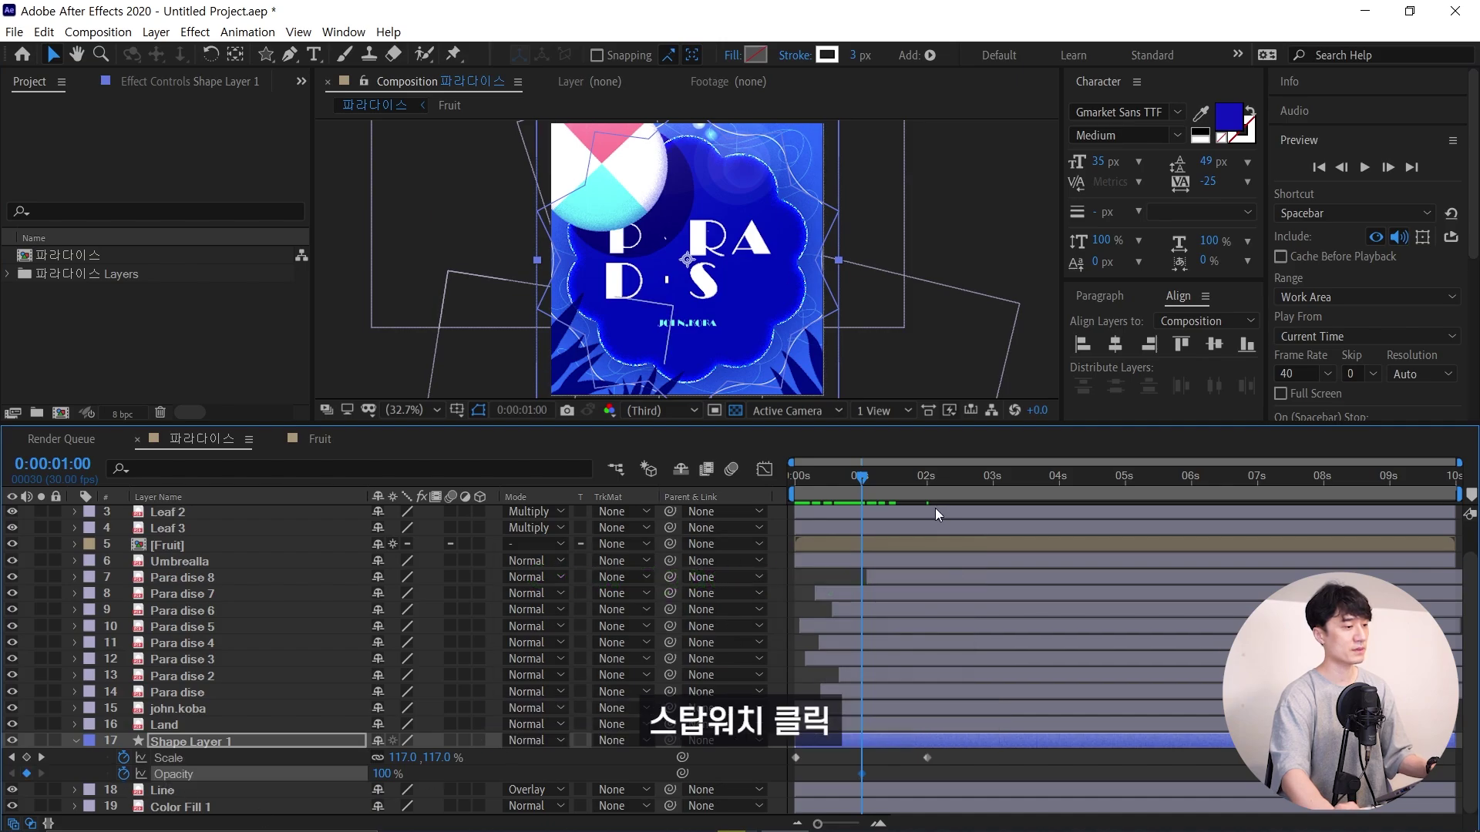
left_click(926, 478)
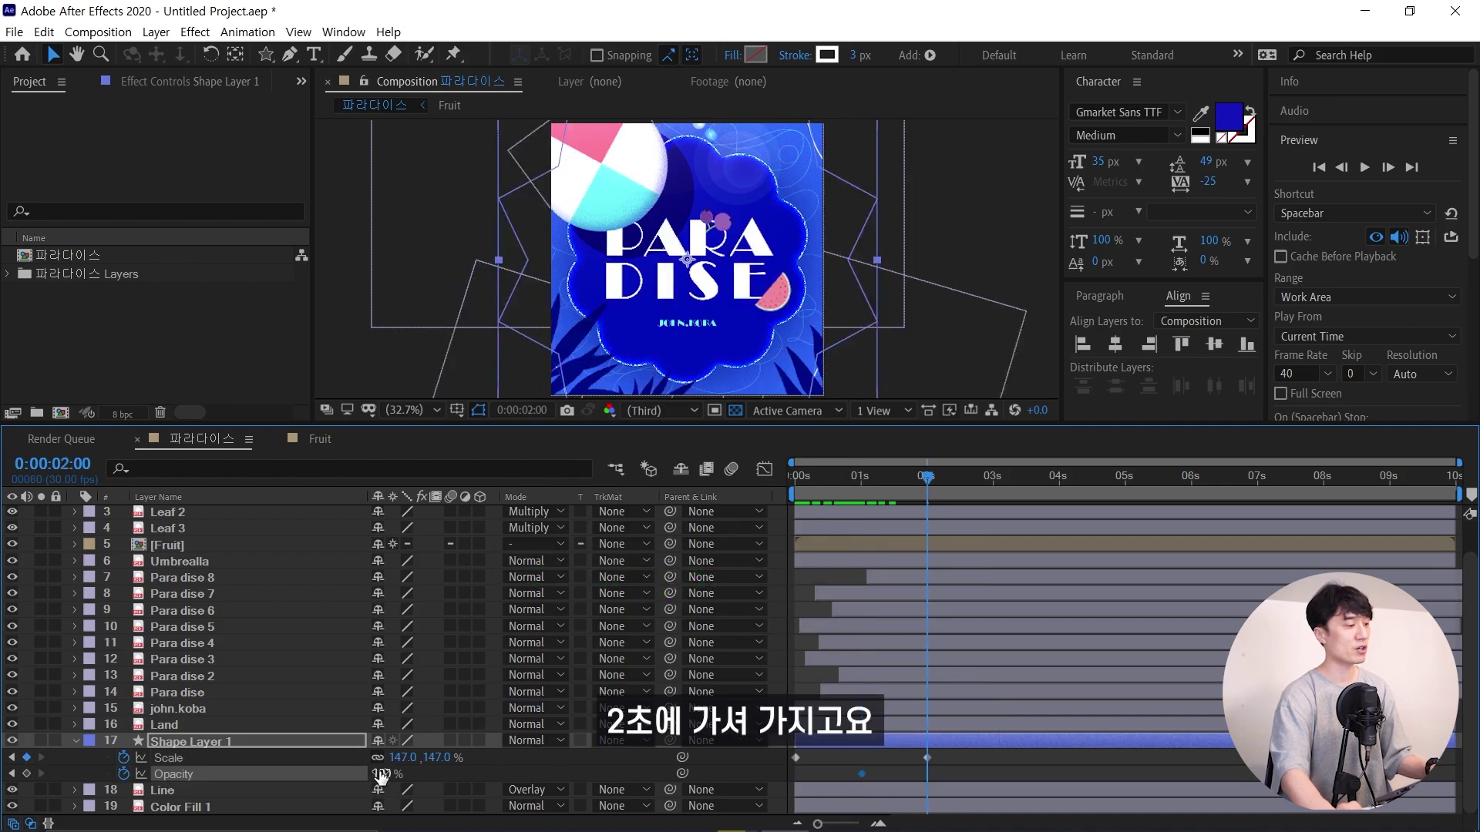
left_click_drag(382, 775, 304, 775)
key("space")
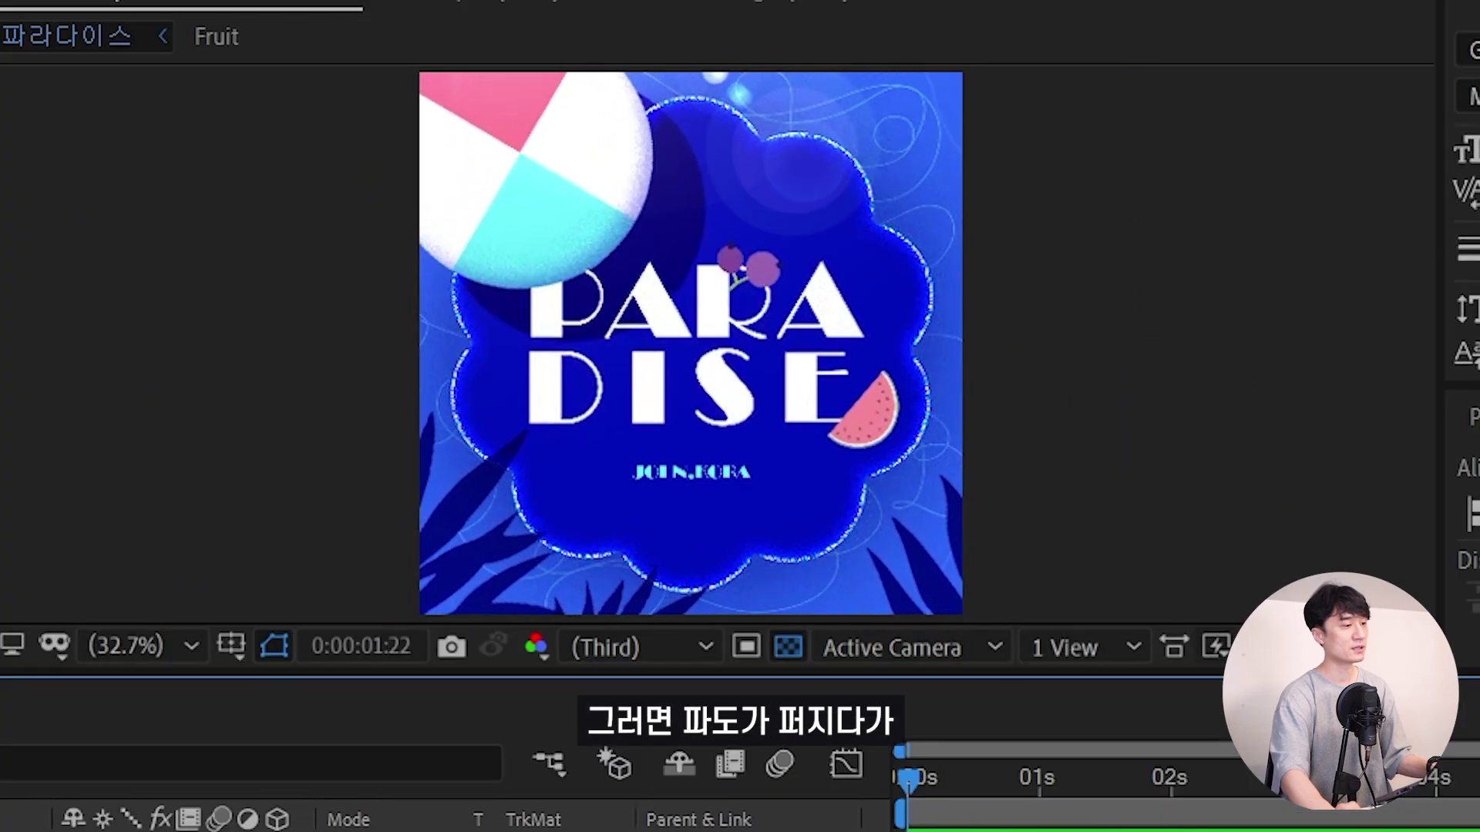
key("space")
key("space")
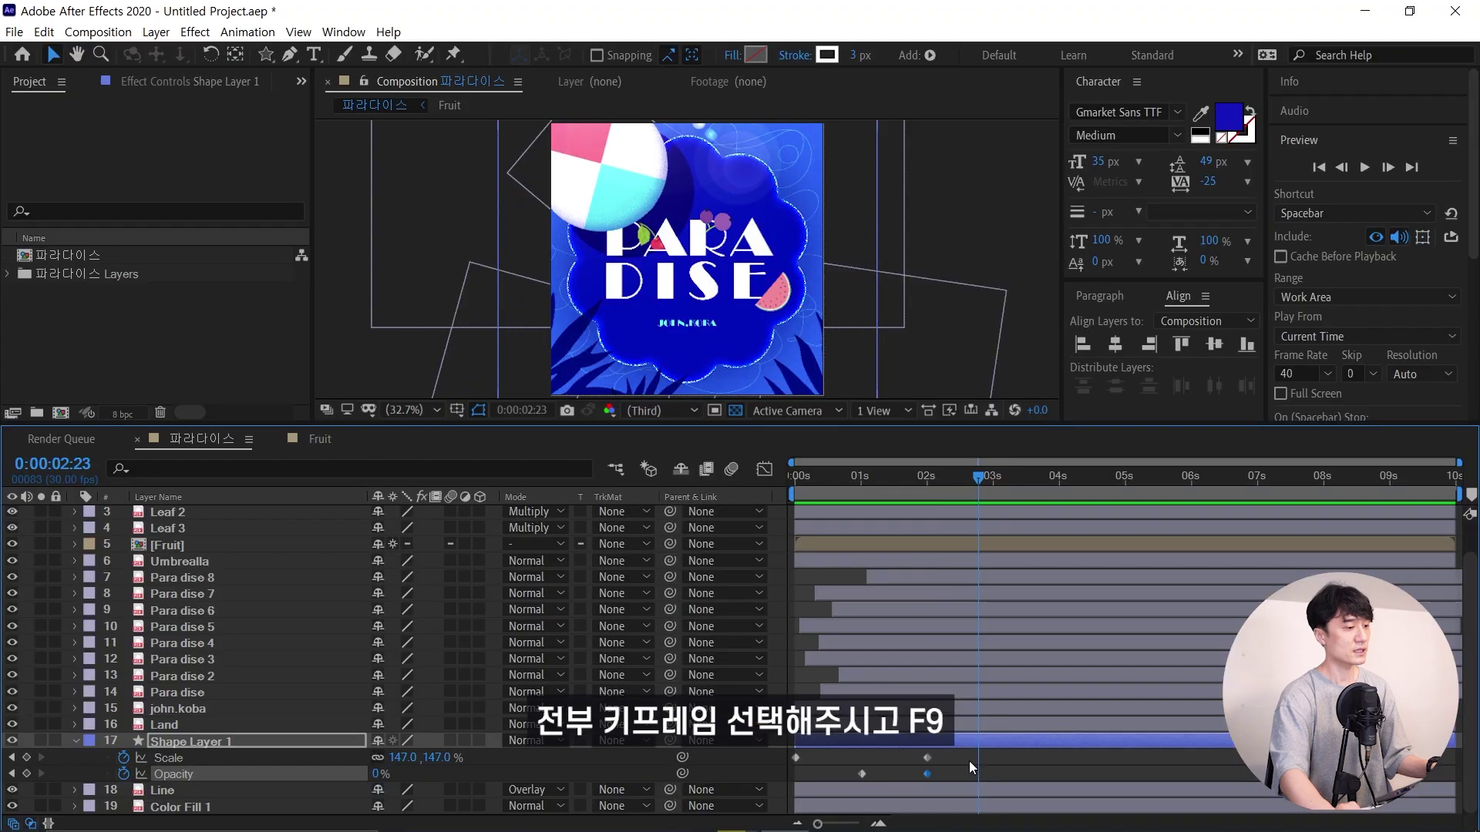
Apply Easy Ease to all Scale and Opacity keyframes and preview from the start
left_click_drag(969, 765, 790, 752)
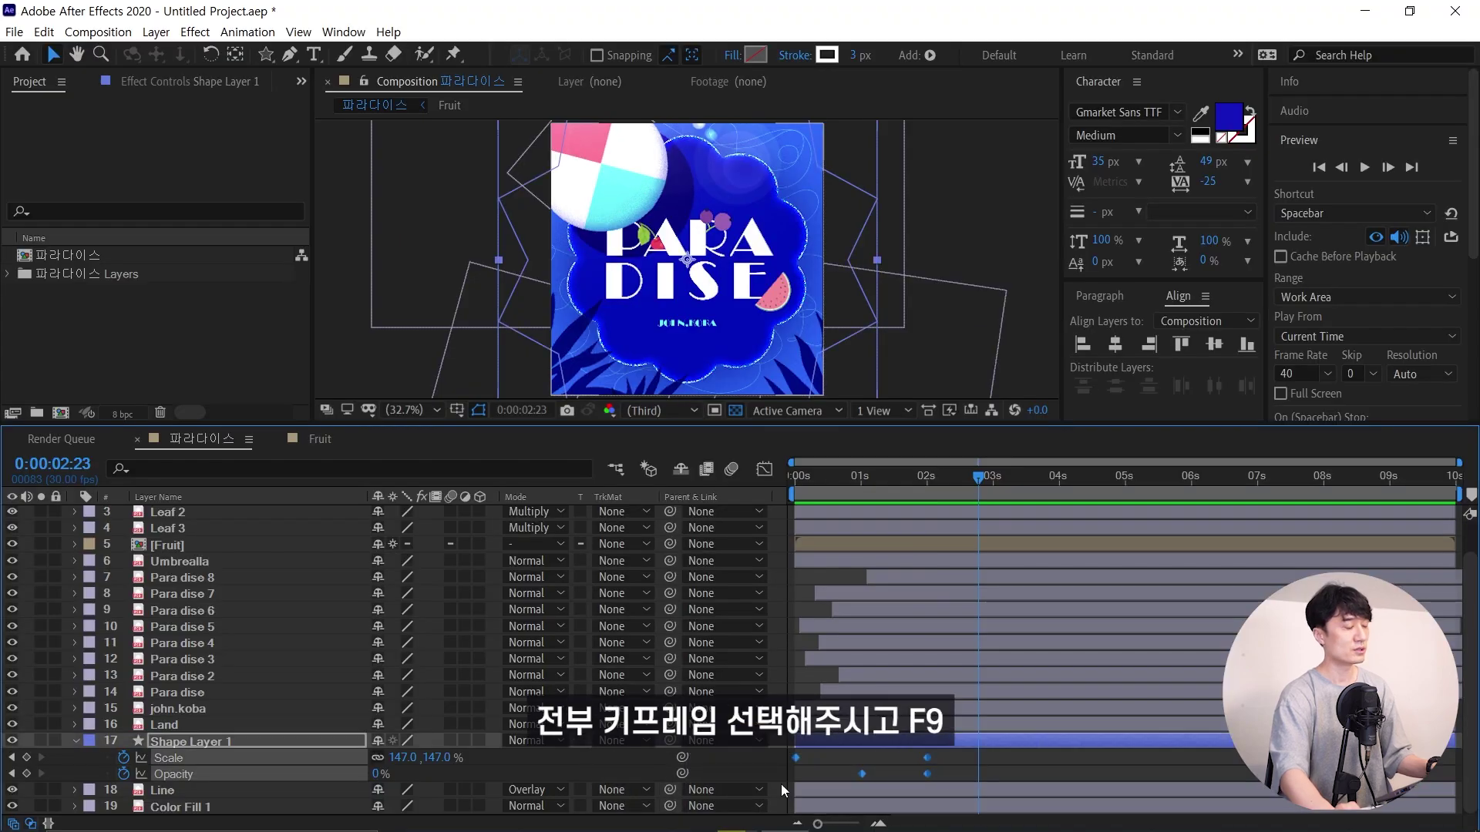
key("F9")
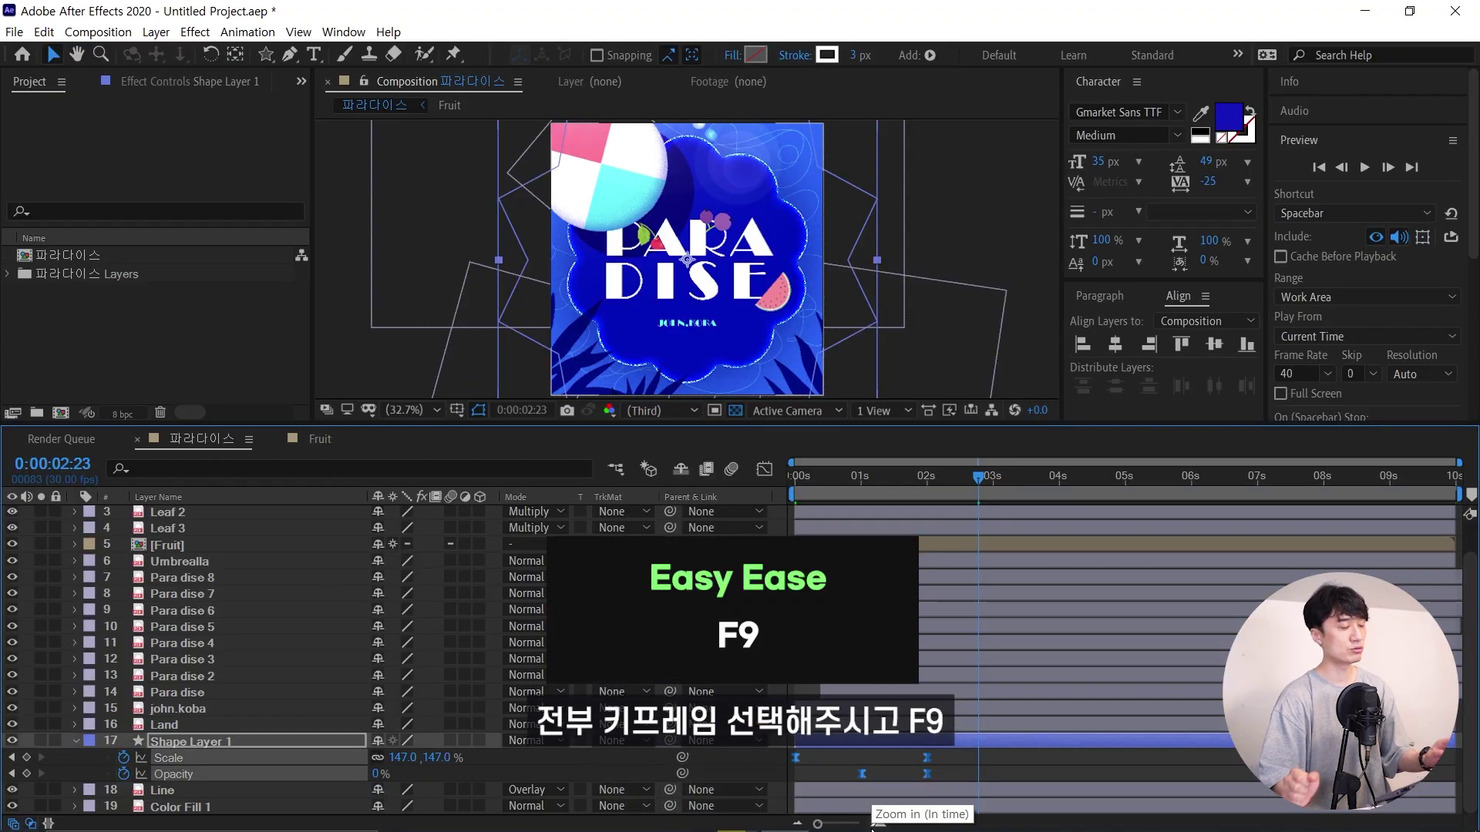
key("Home")
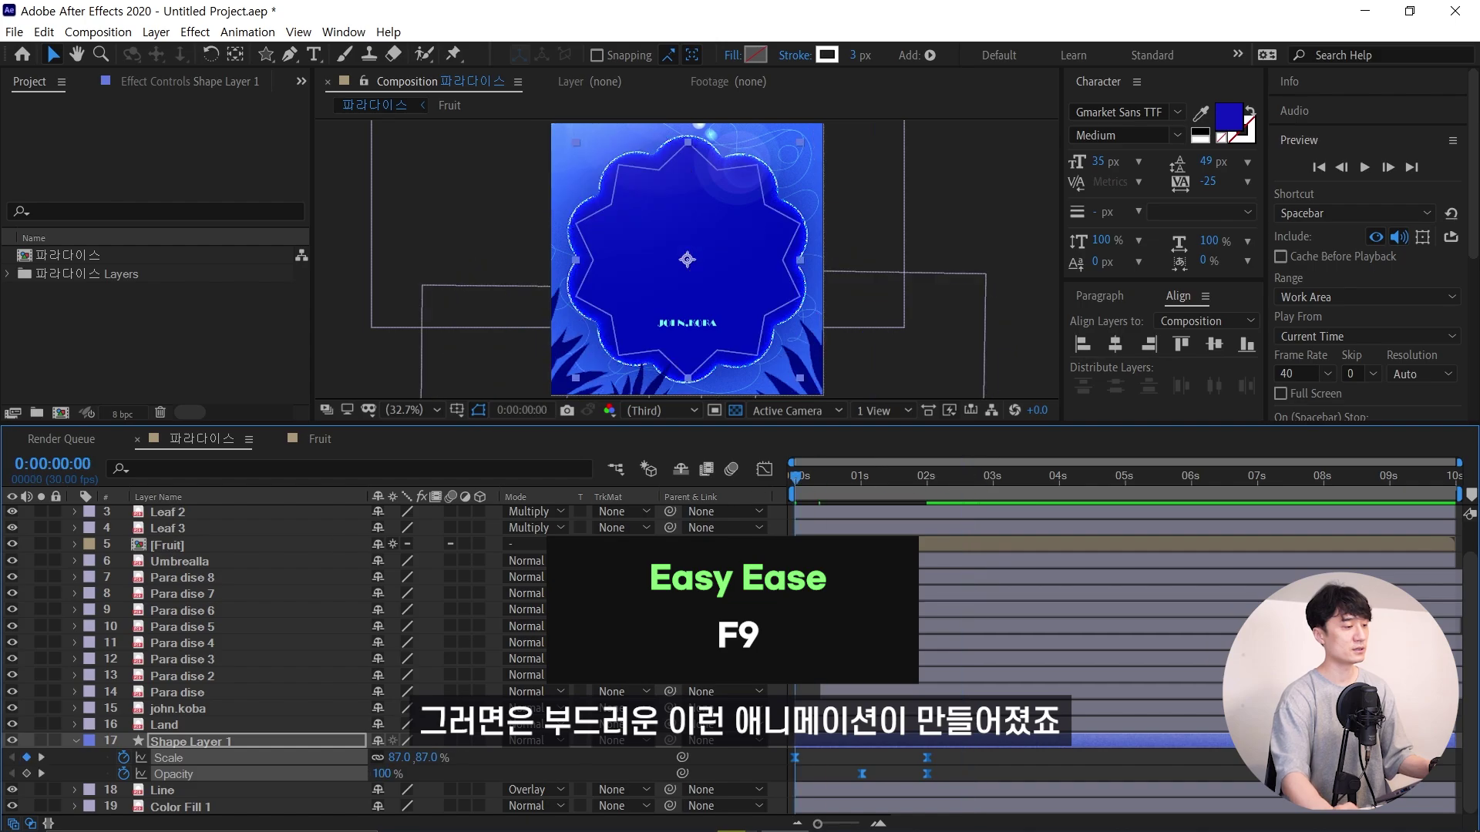
key("space")
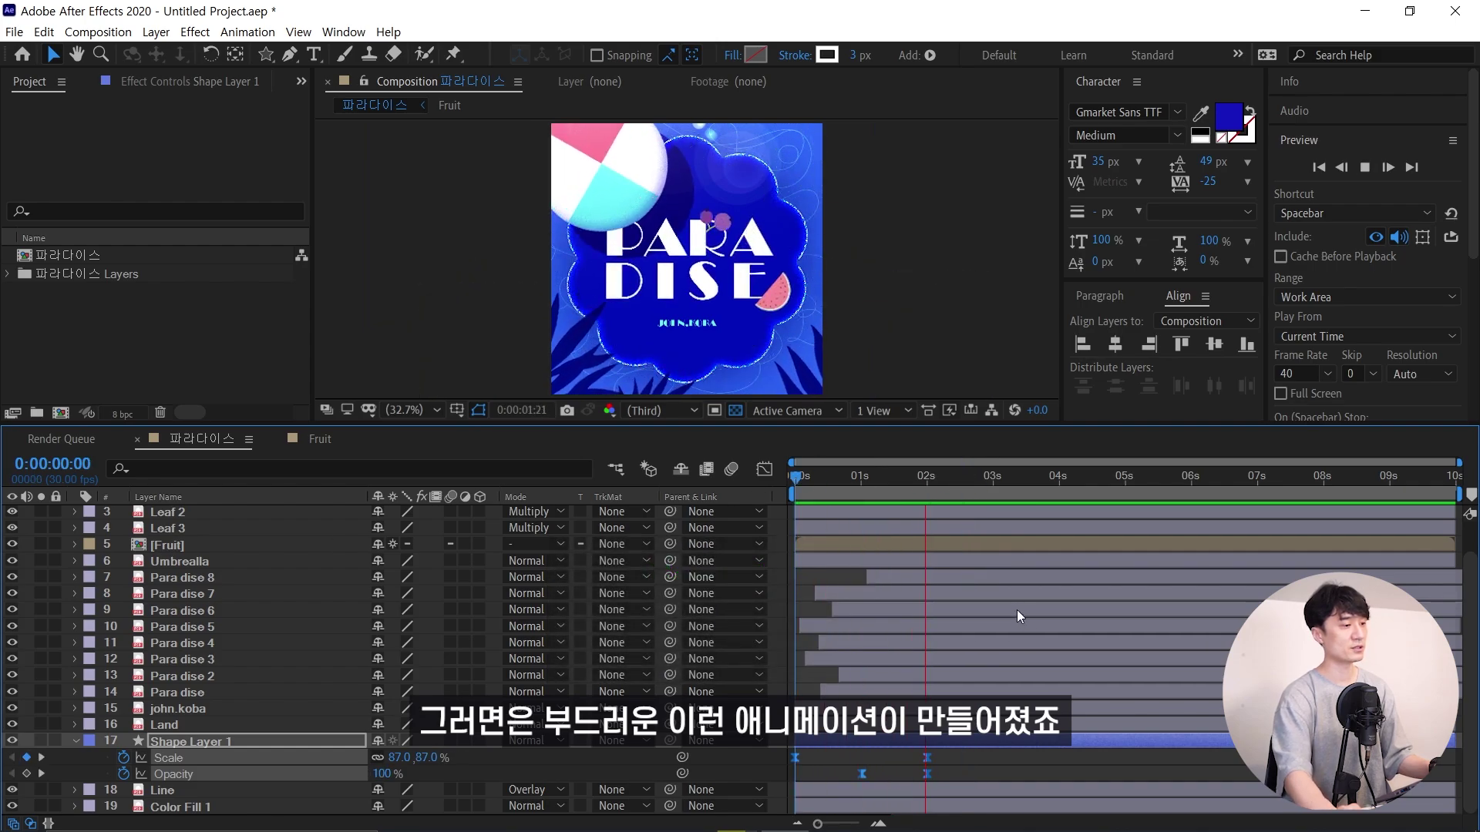
key("space")
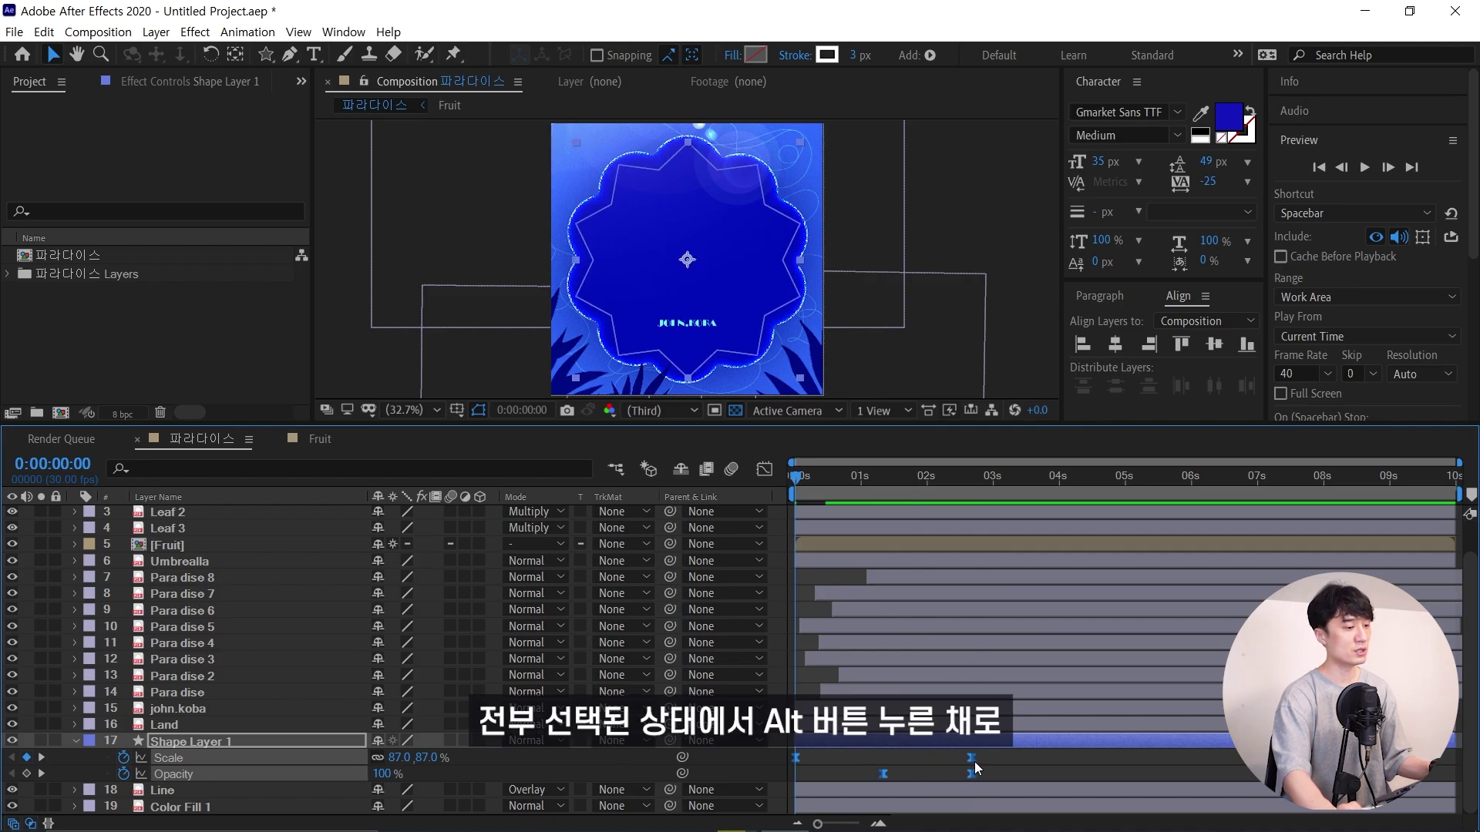
Stretch the keyframes so the 147% Scale lands at 3s, then replay the slower animation
left_click_drag(974, 762, 994, 774)
key("space")
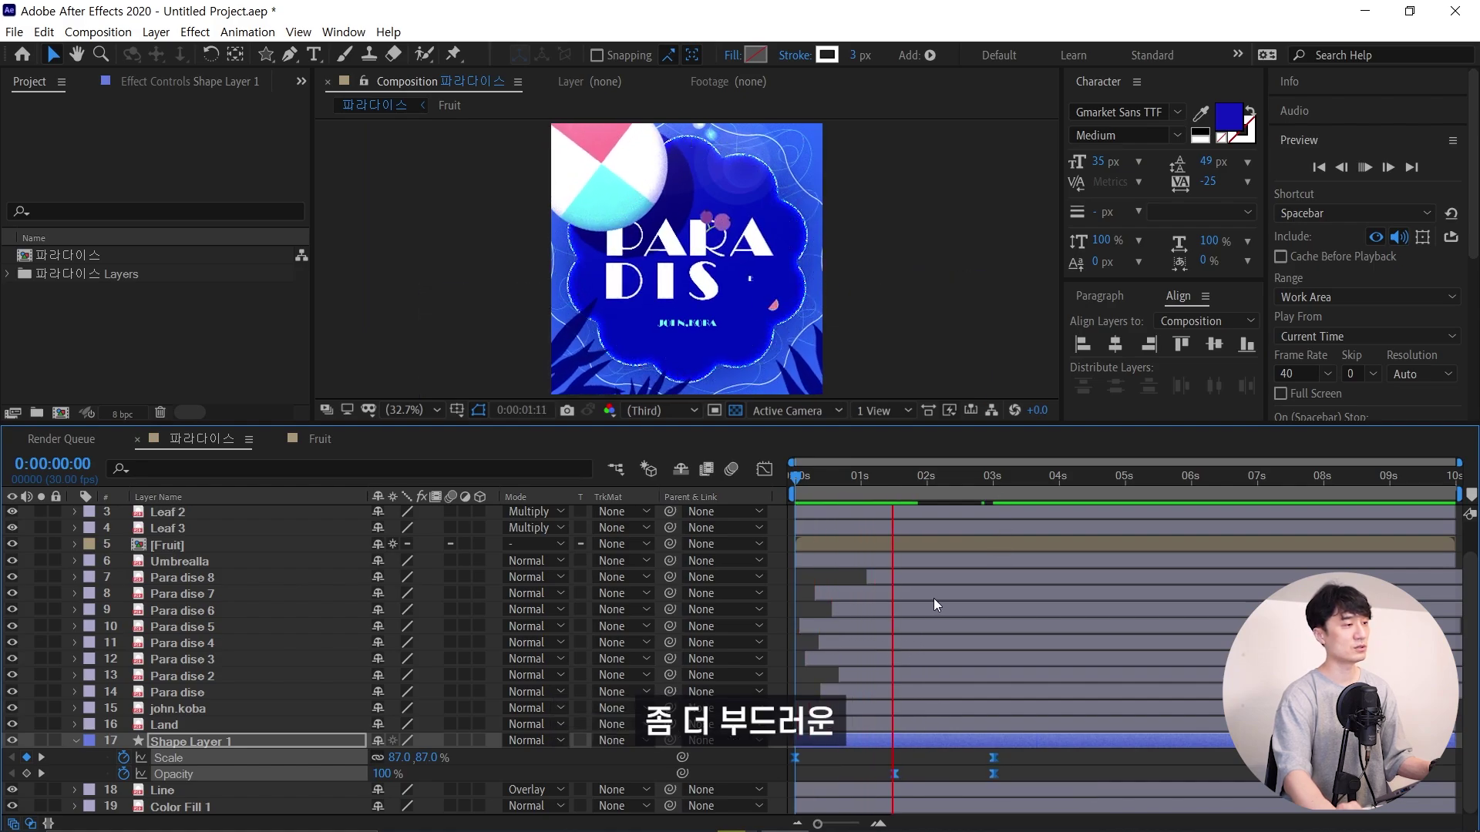
left_click_drag(834, 480, 872, 480)
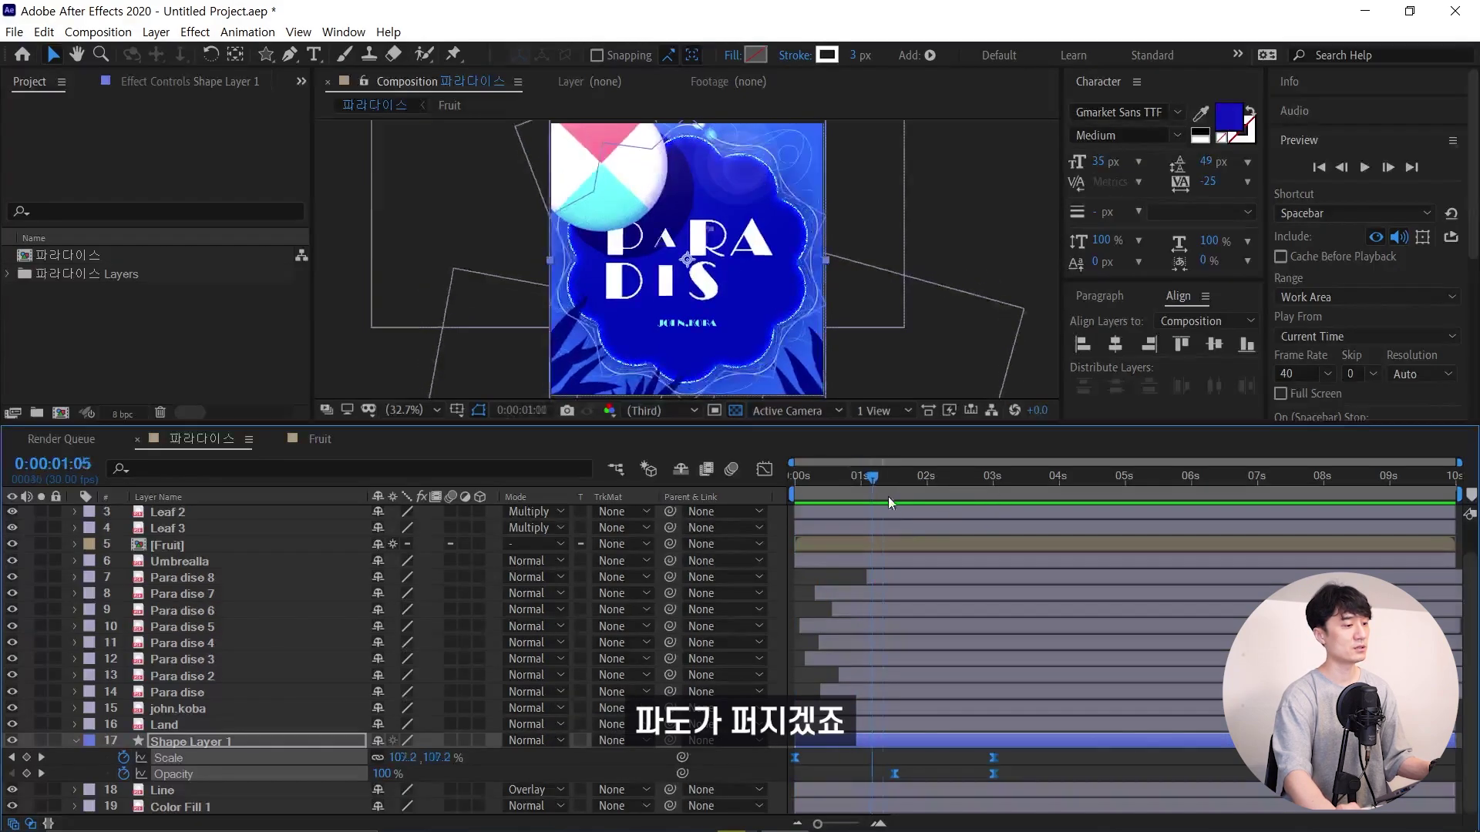
left_click(937, 761)
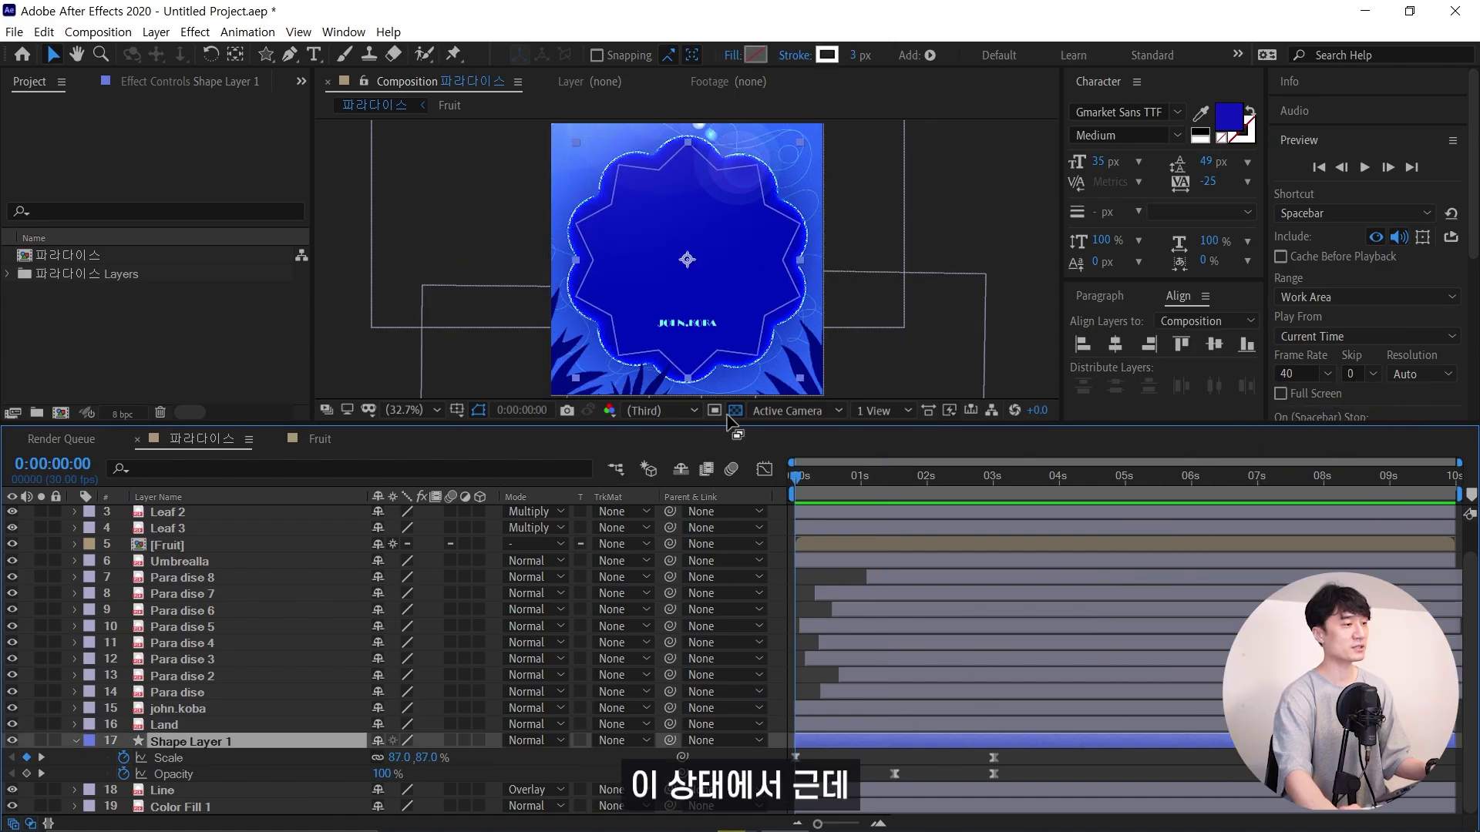
key("space")
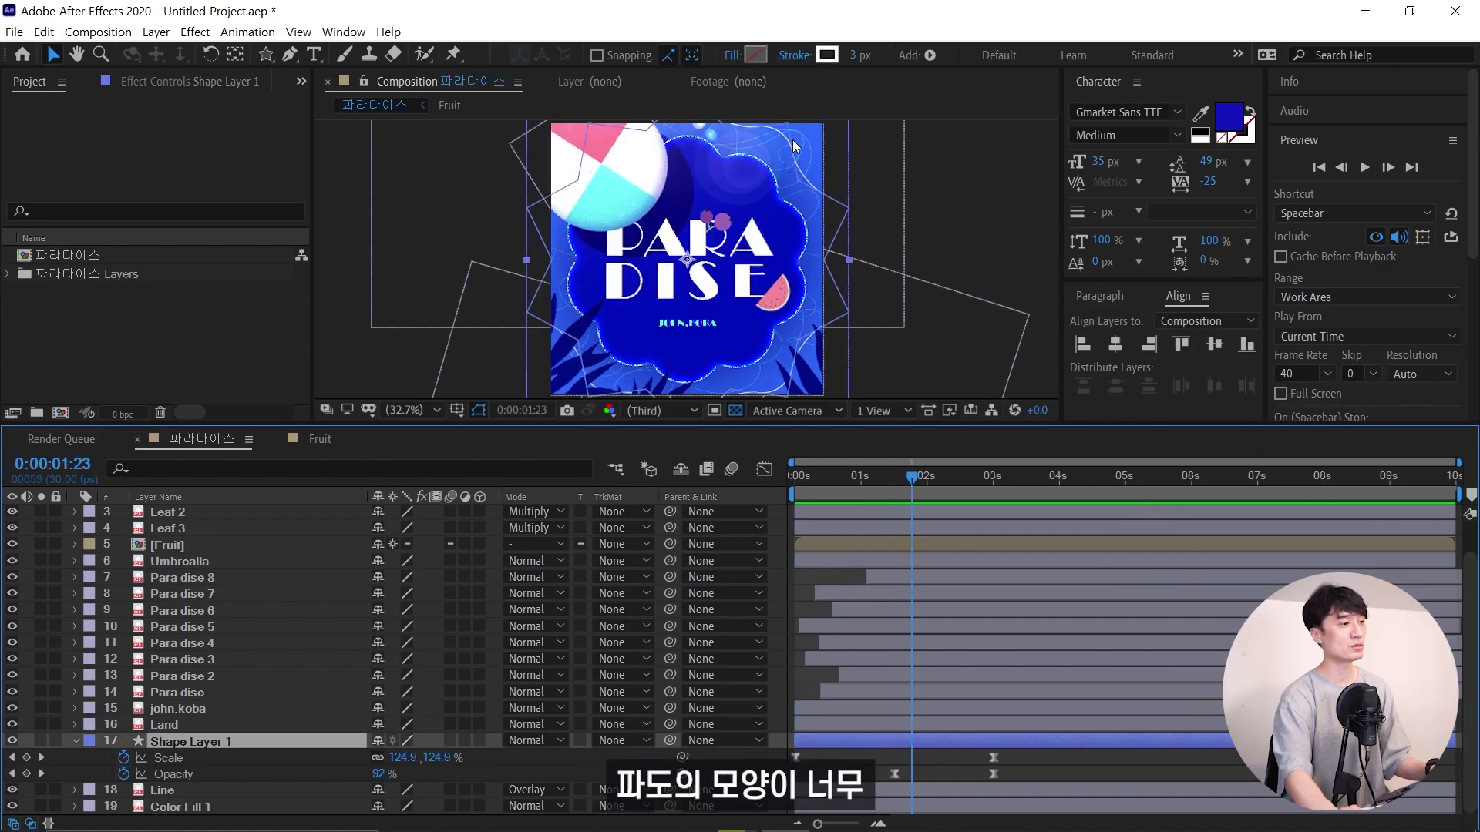
Find Turbulent Displace by searching 'turb' and apply it to Shape Layer 1
left_click(1302, 140)
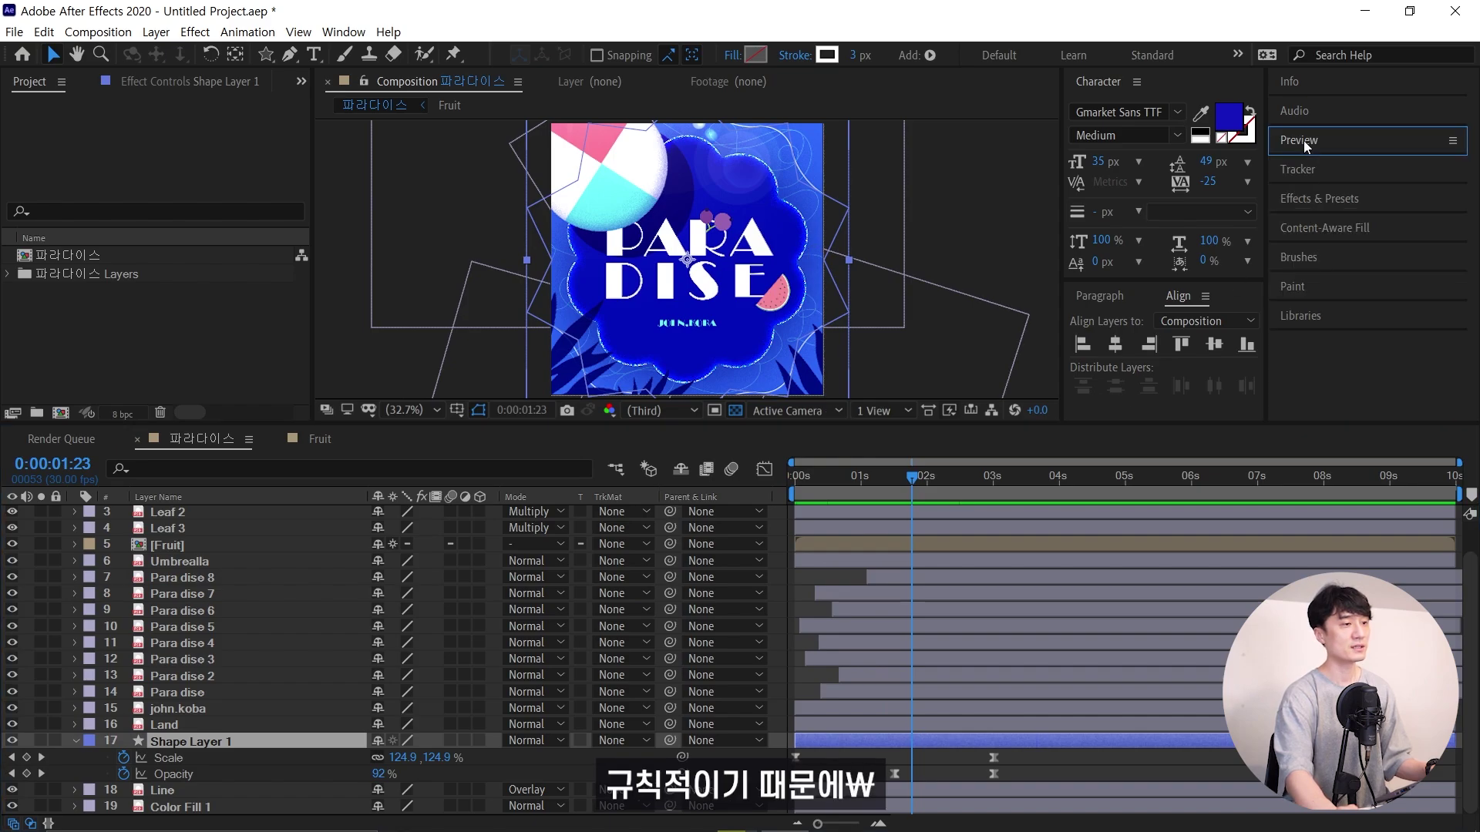
left_click(1315, 198)
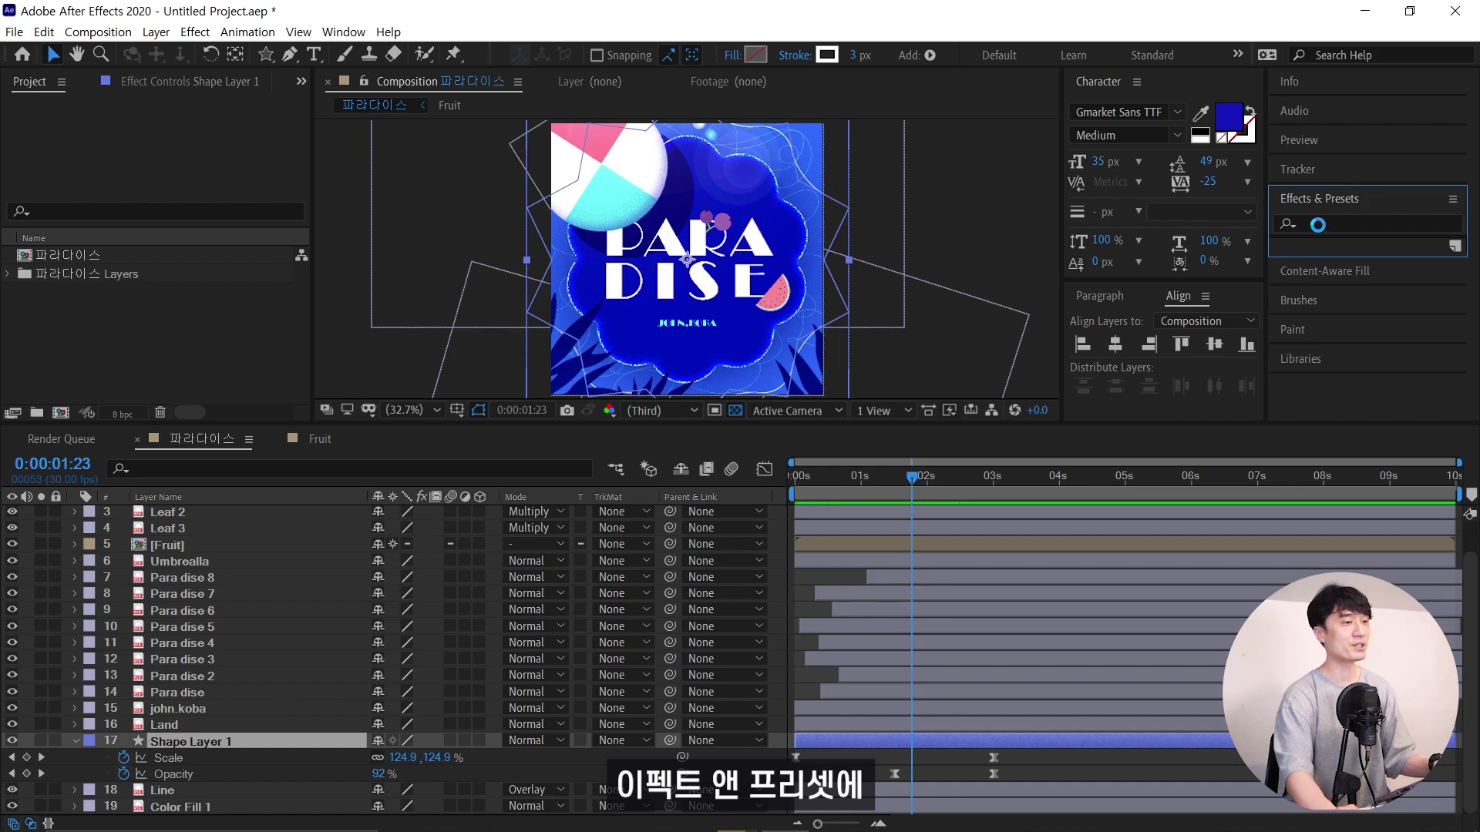
type("turb")
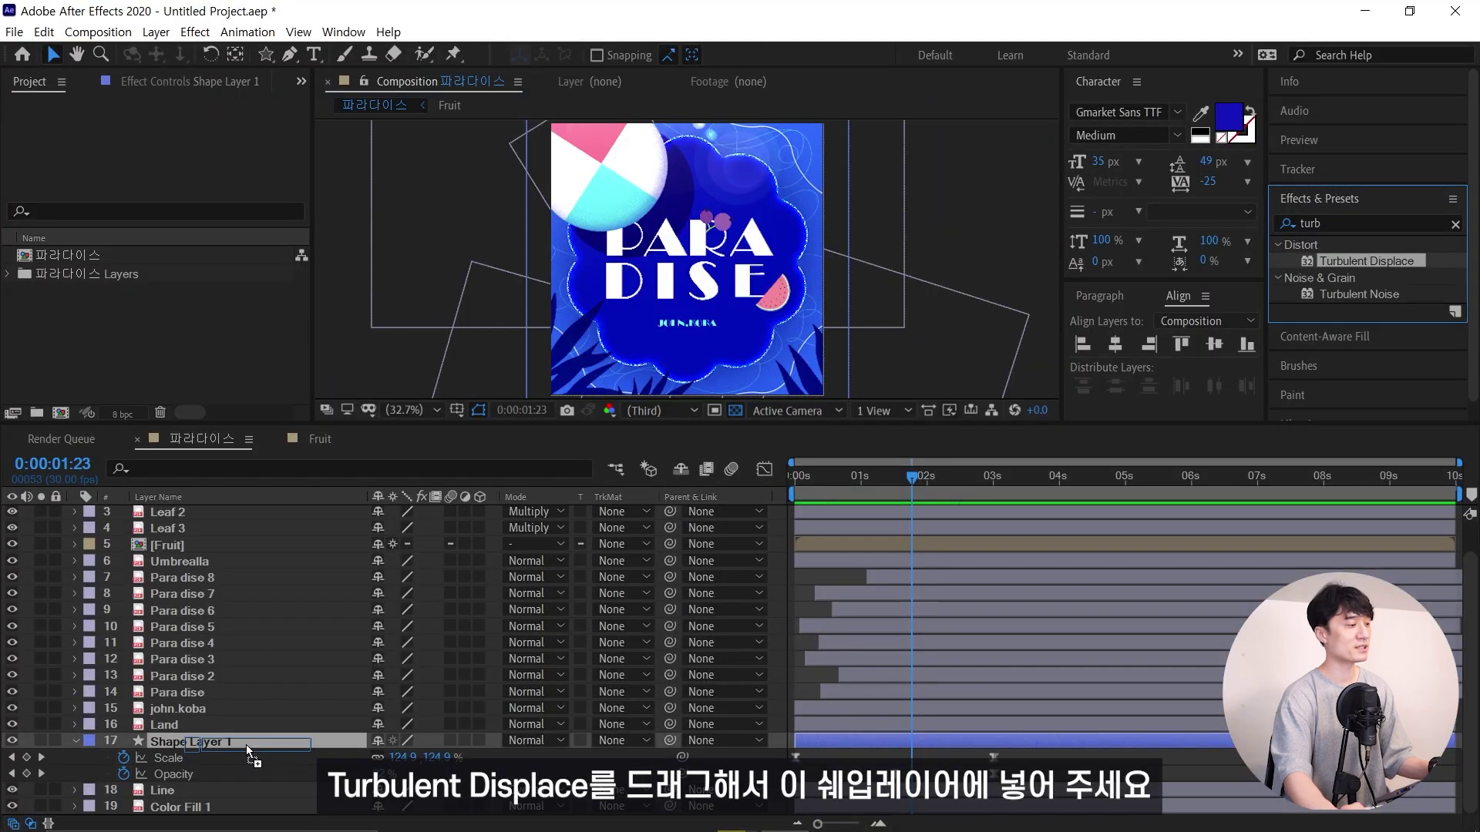
left_click_drag(1255, 252, 243, 748)
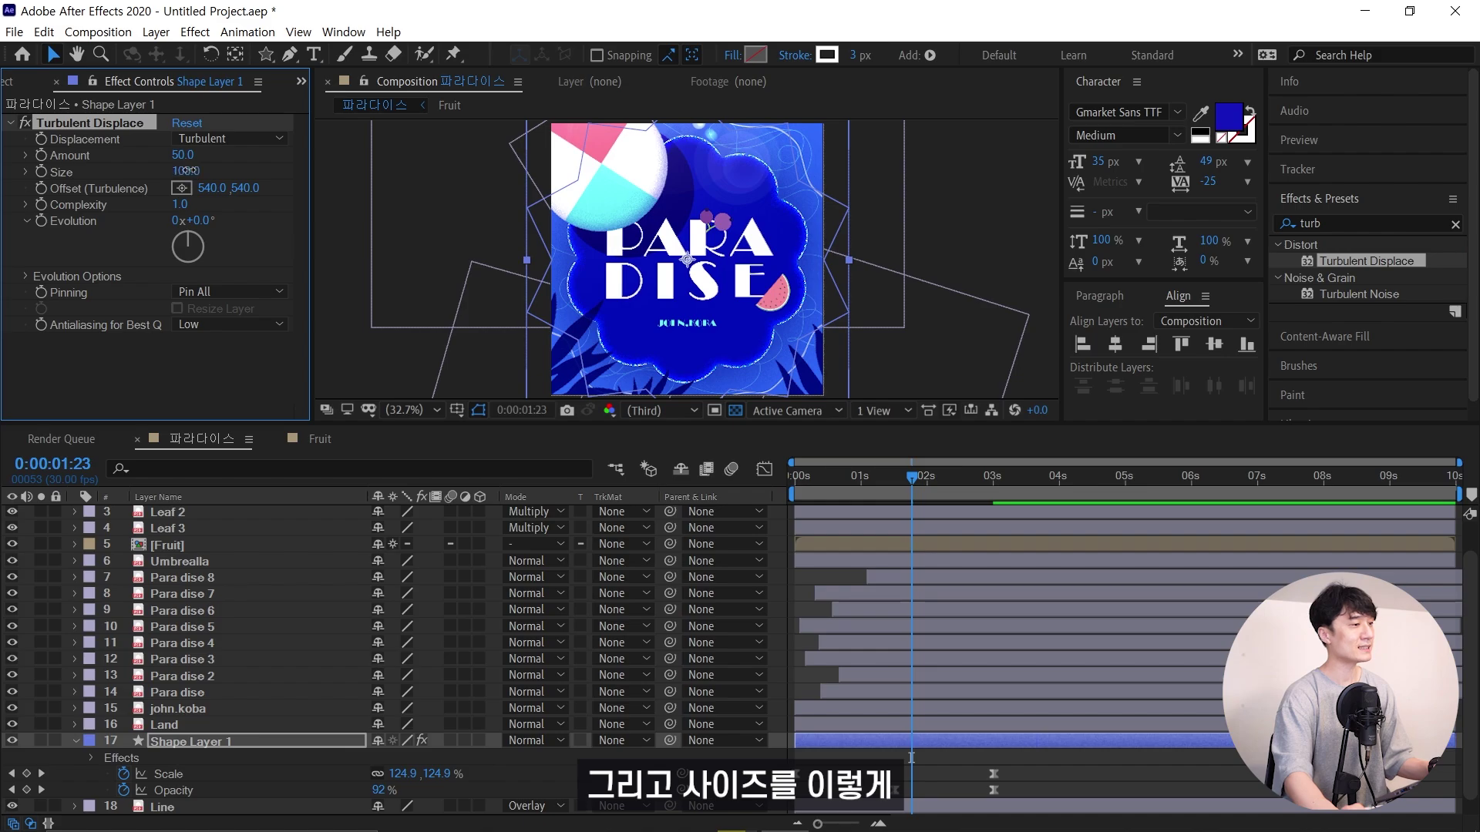
Set the Turbulent Displace Size to 300 and inspect the warped ripple at an earlier frame
left_click_drag(188, 170, 257, 168)
left_click_drag(166, 185, 139, 188)
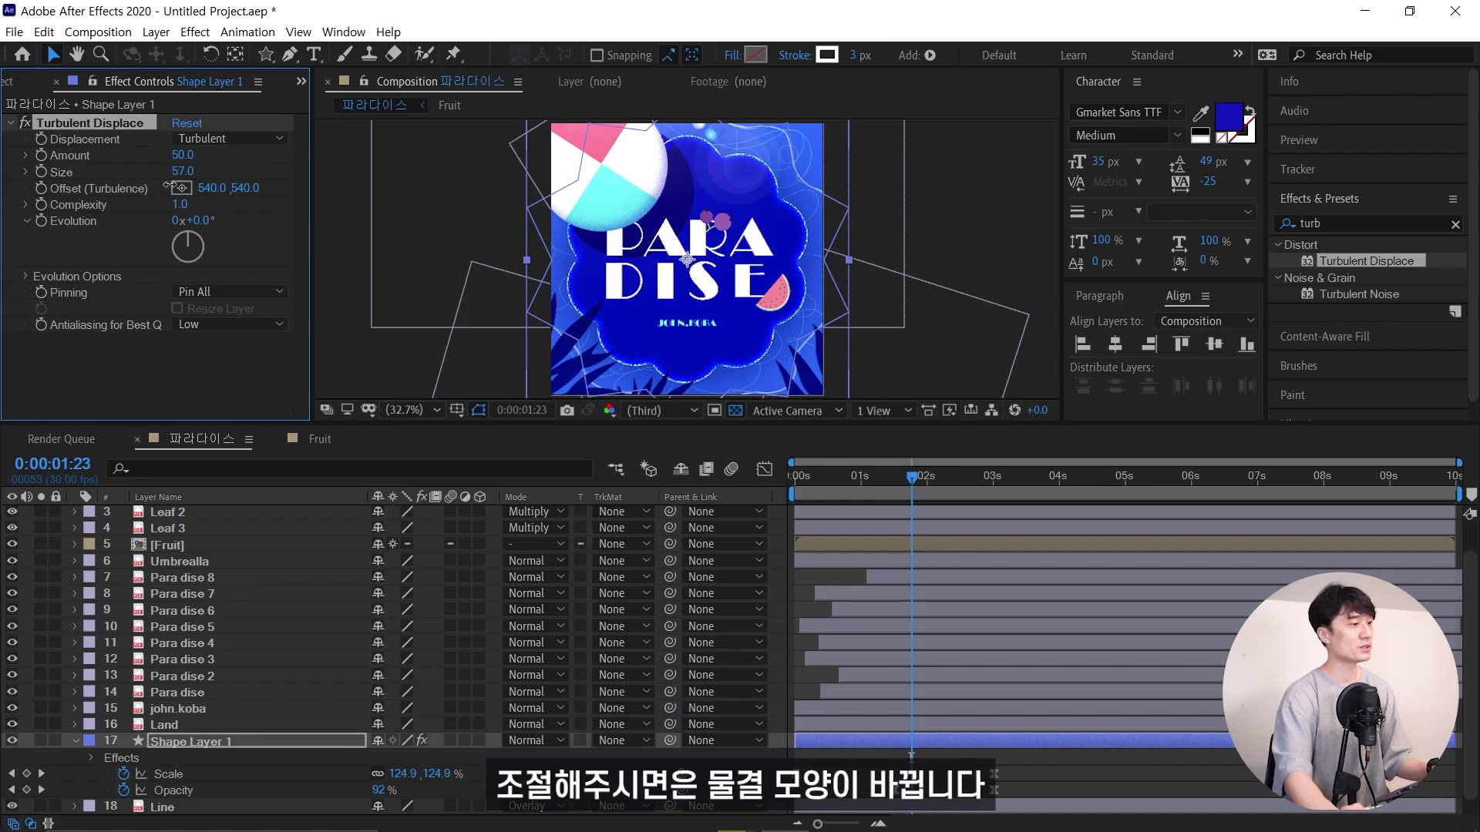
left_click(181, 171)
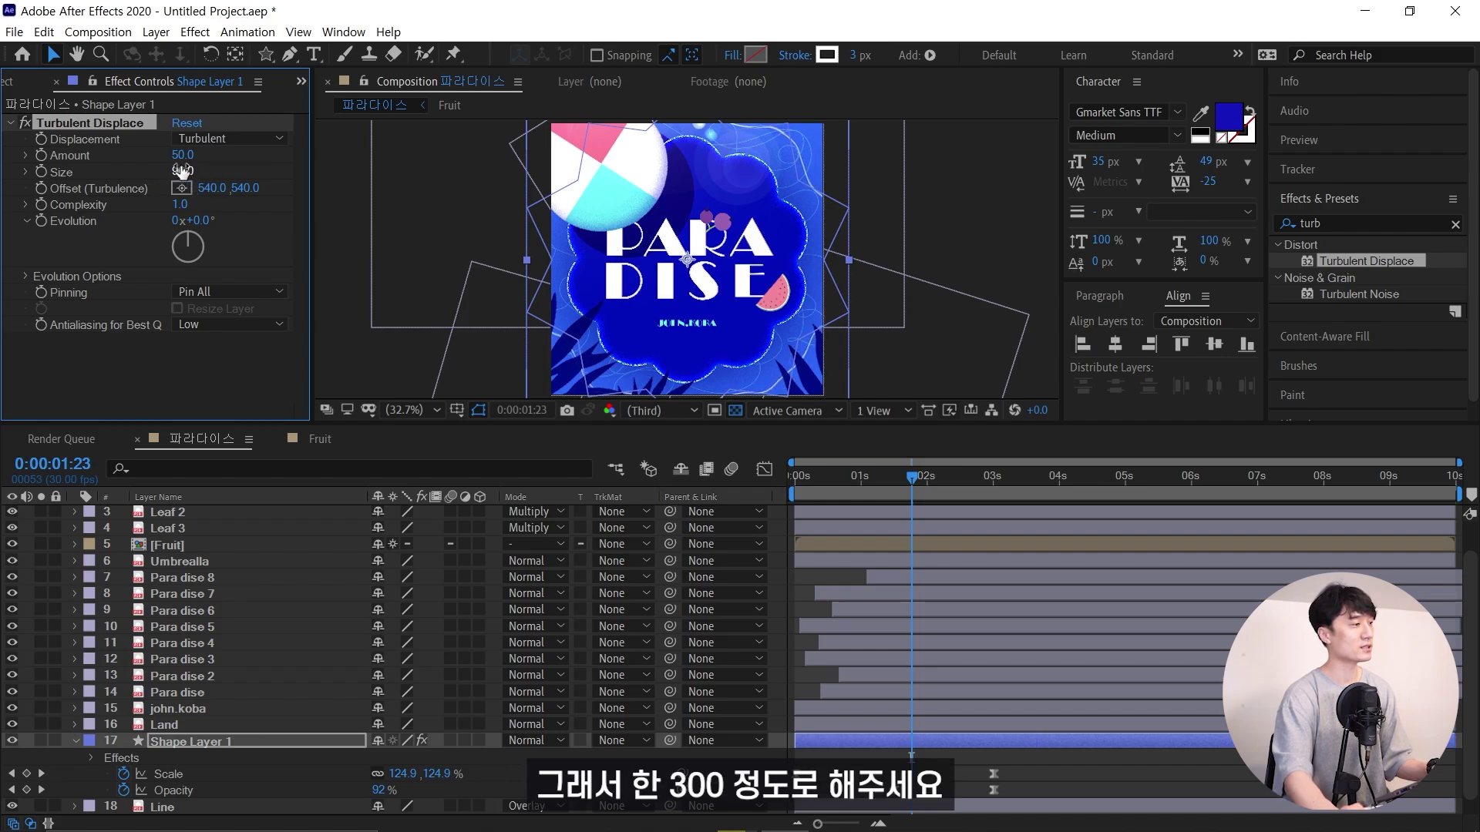
type("300")
key("Return")
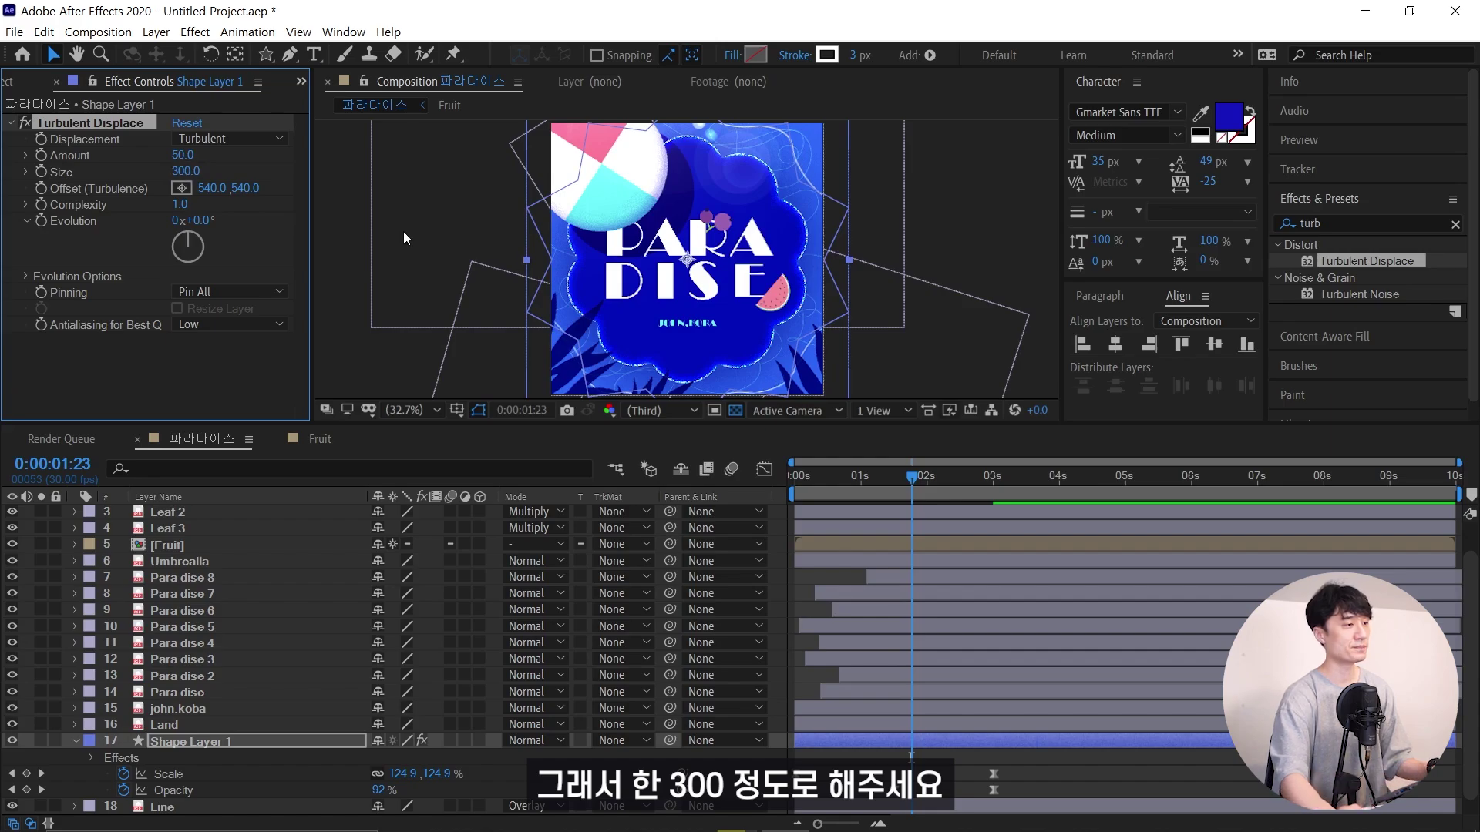
left_click_drag(915, 460, 877, 475)
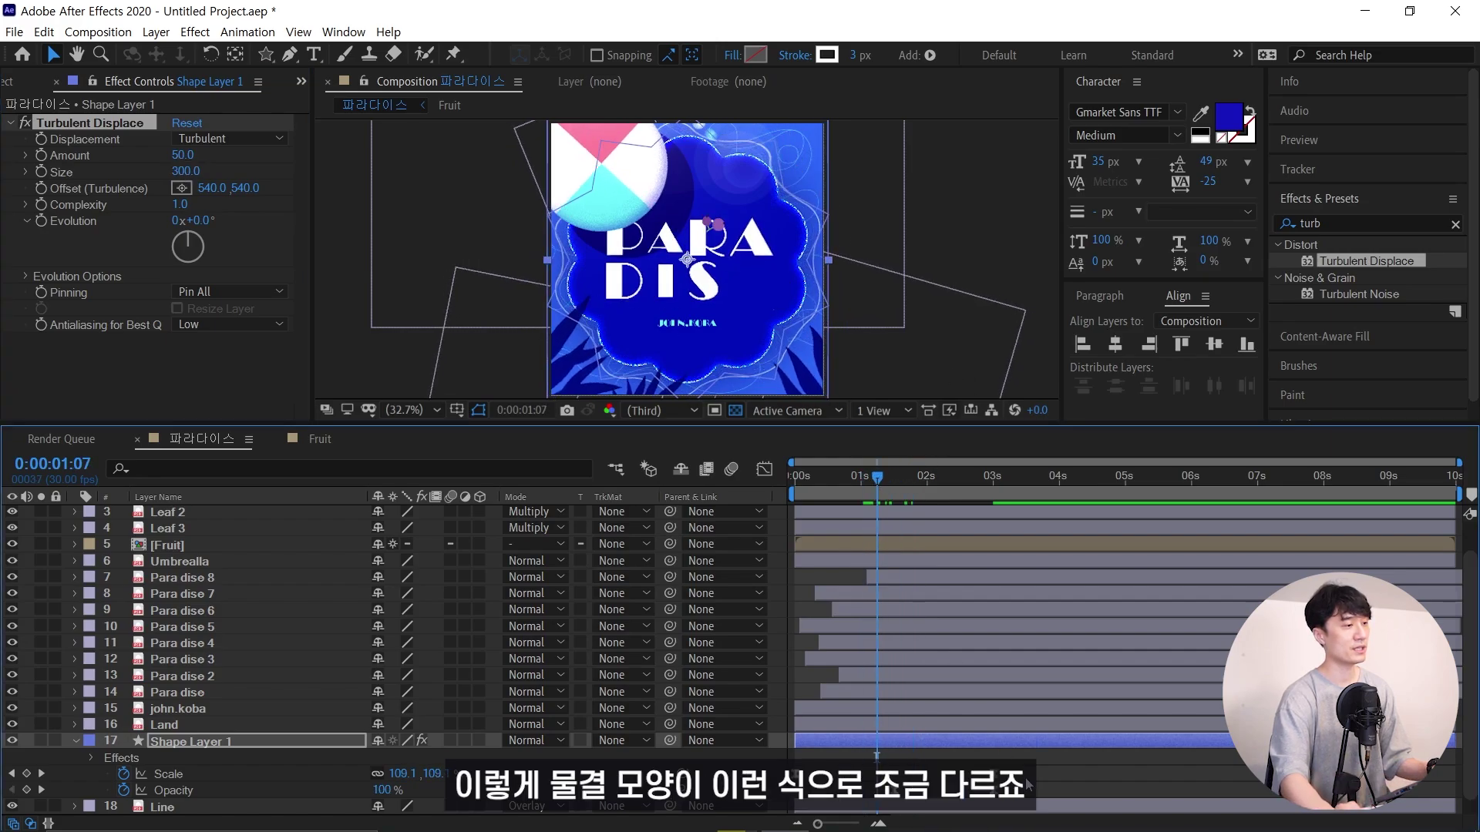
key("F2")
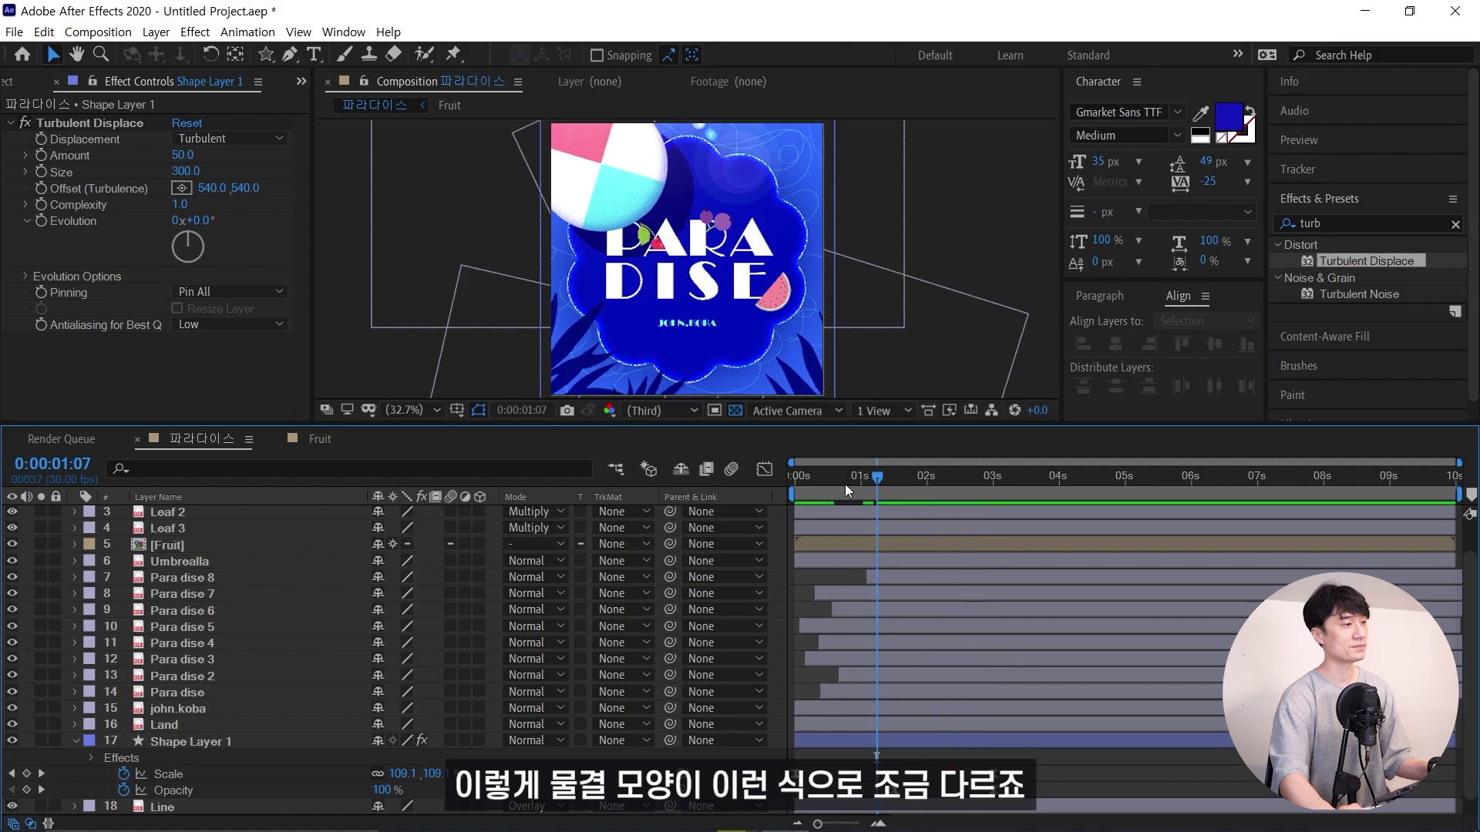
Duplicate Shape Layer 1 repeatedly with Ctrl+D, shifting each copy's start later, and preview the staggered ripples
left_click(266, 744)
key("u")
key("ctrl+d")
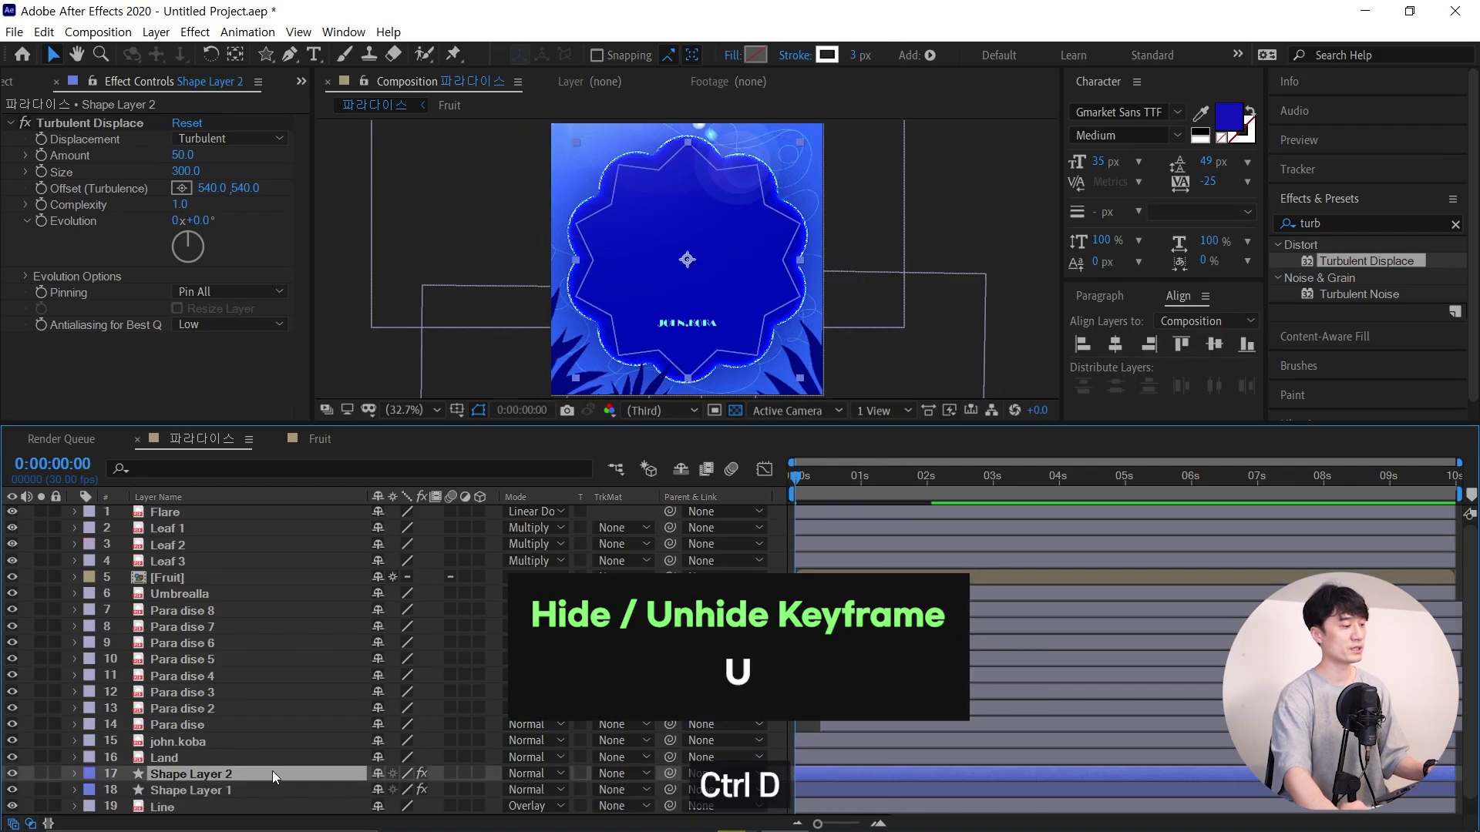
left_click_drag(891, 760, 979, 759)
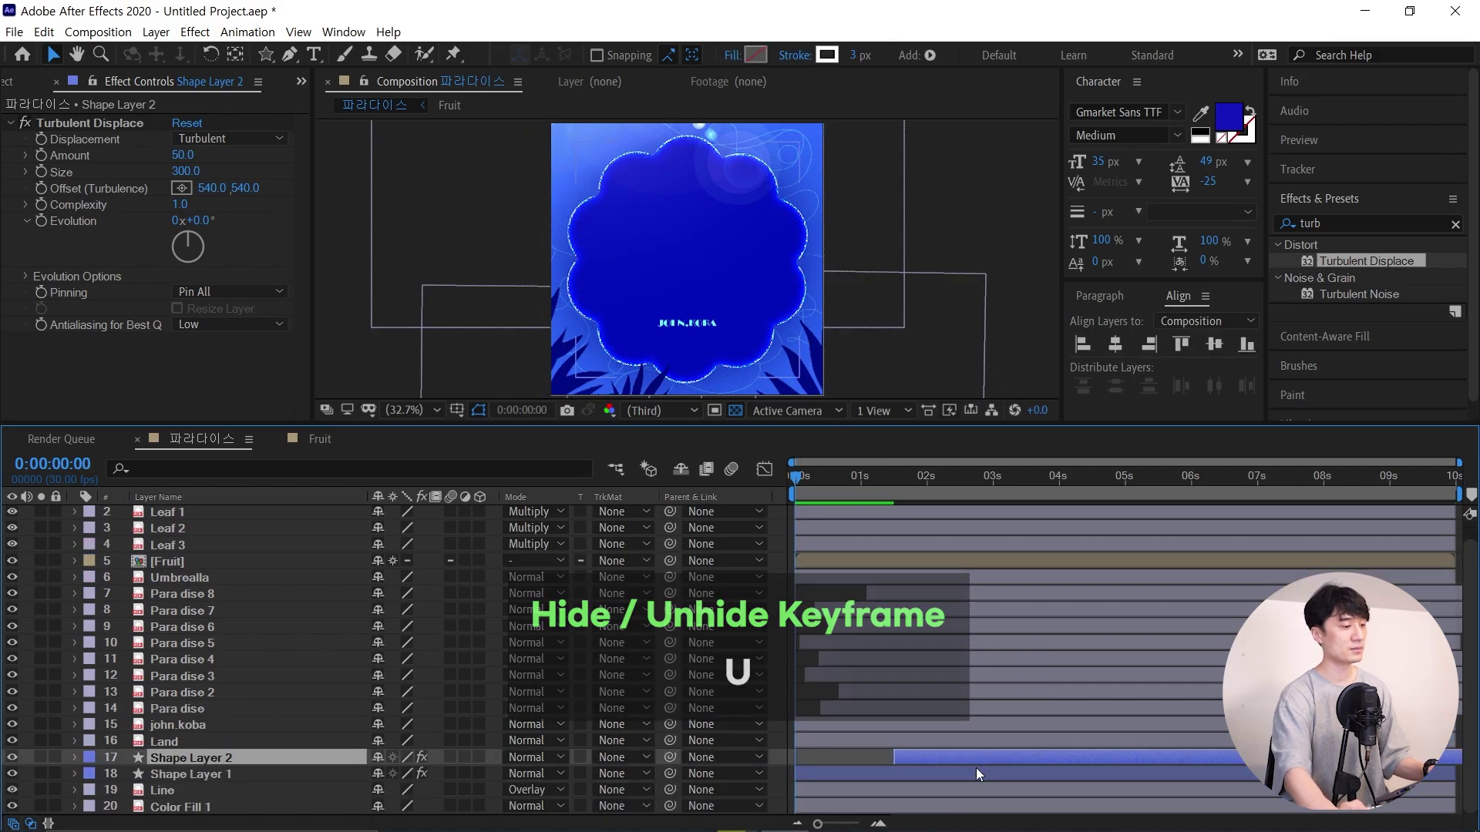
key("ctrl+d")
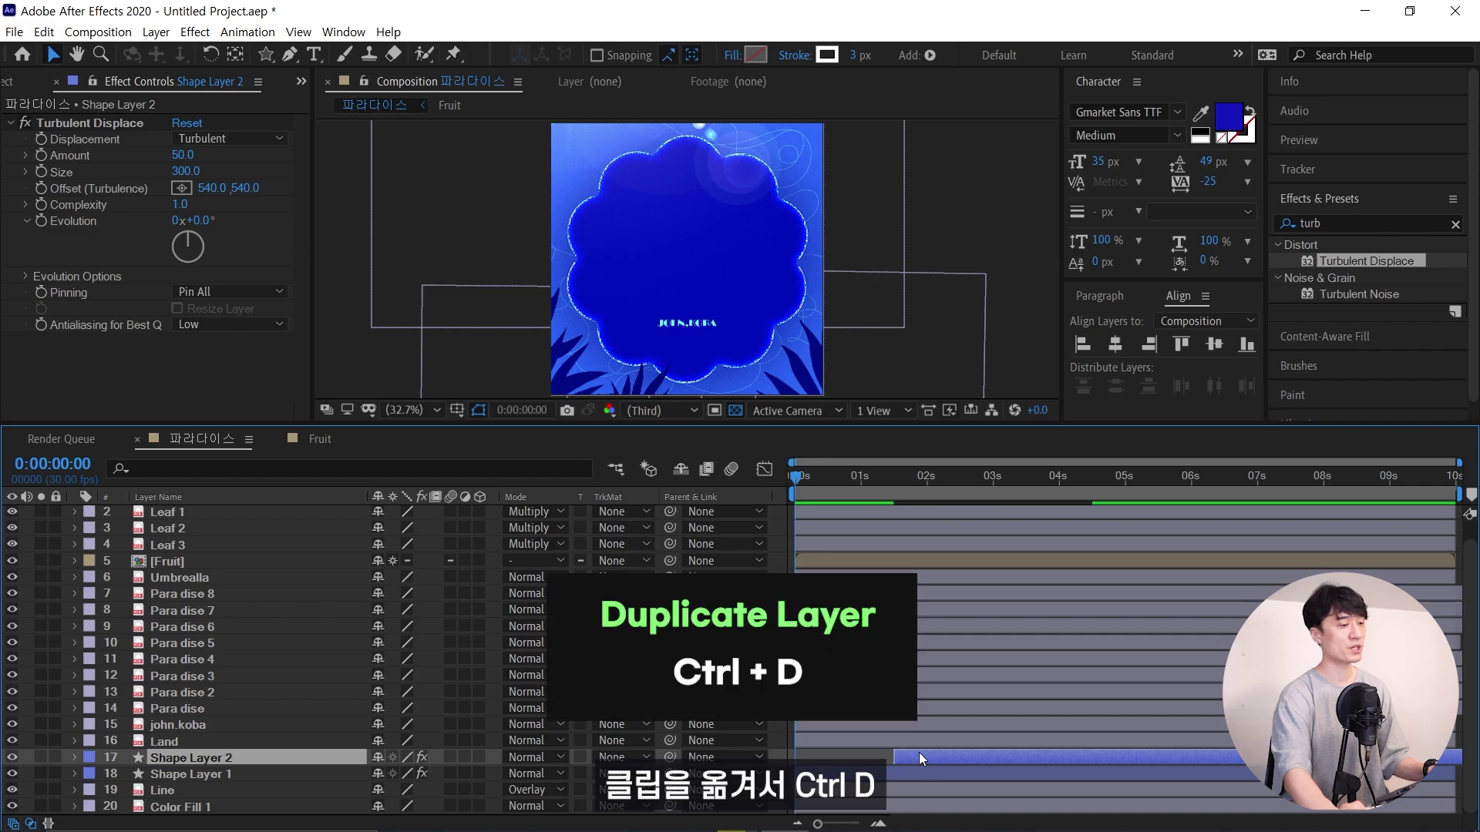
left_click_drag(927, 755, 1048, 757)
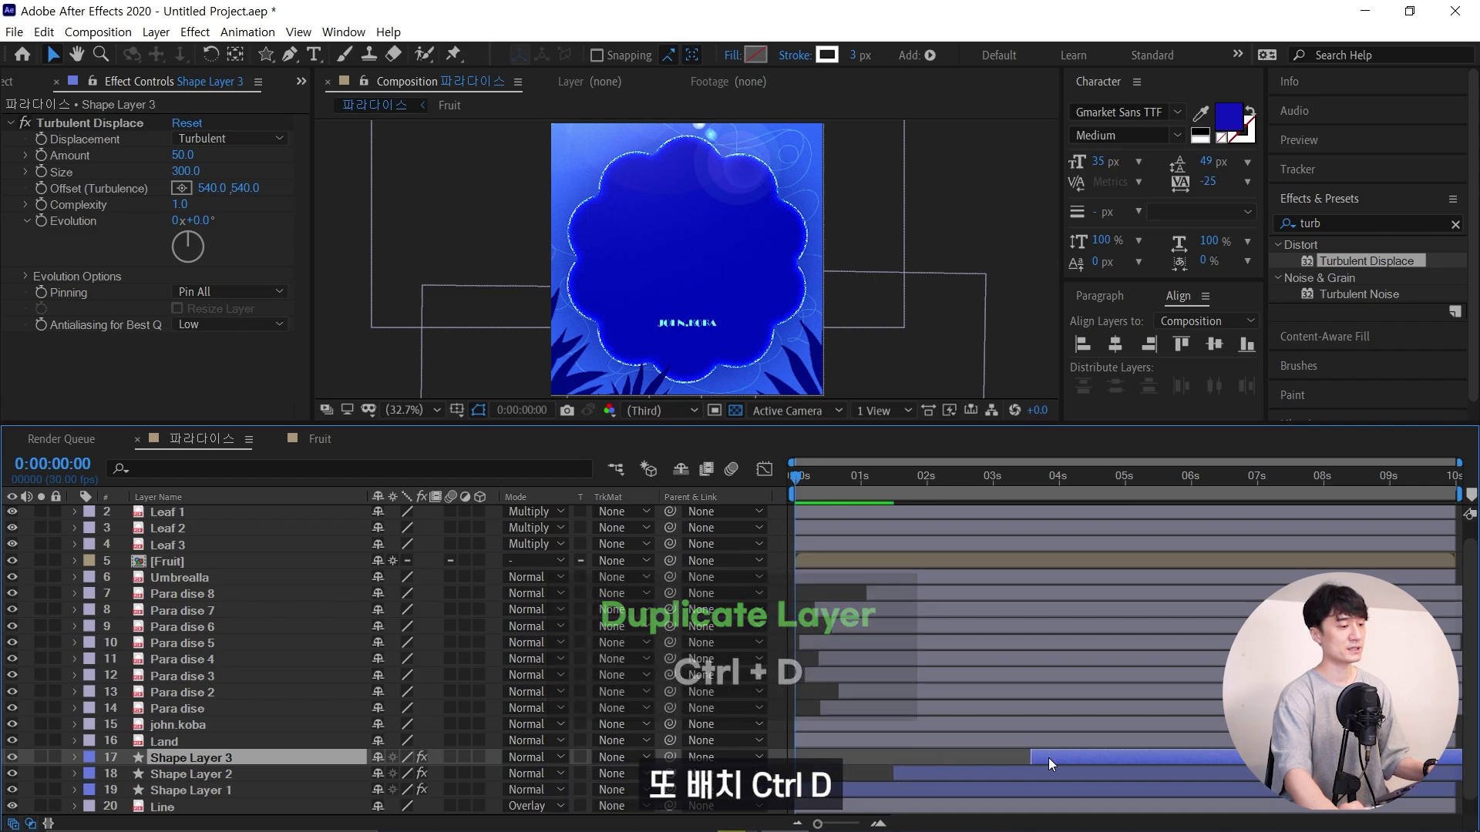
key("ctrl+d")
key("ctrl+d")
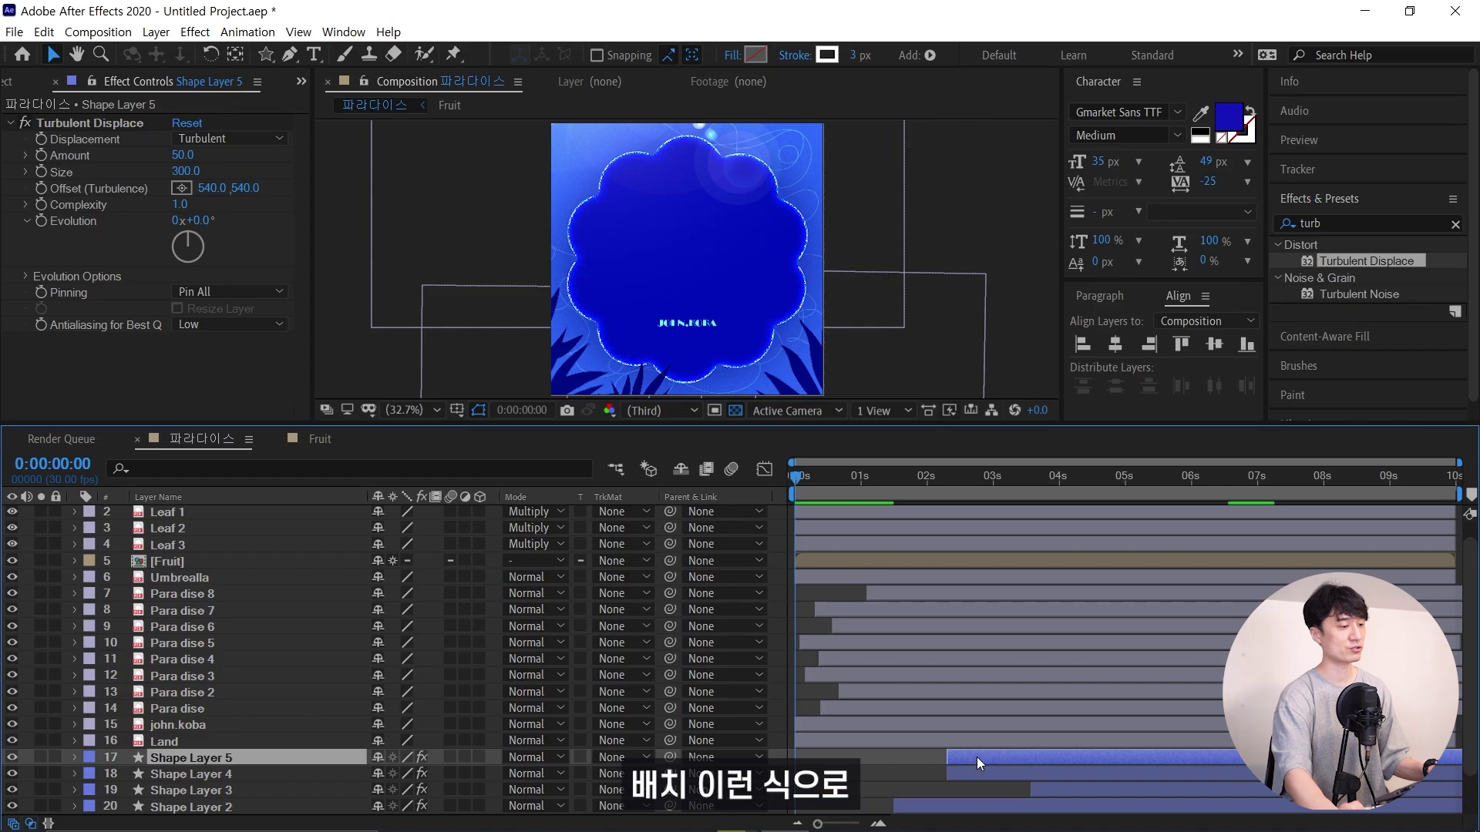
left_click_drag(978, 760, 1155, 762)
key("ctrl+d")
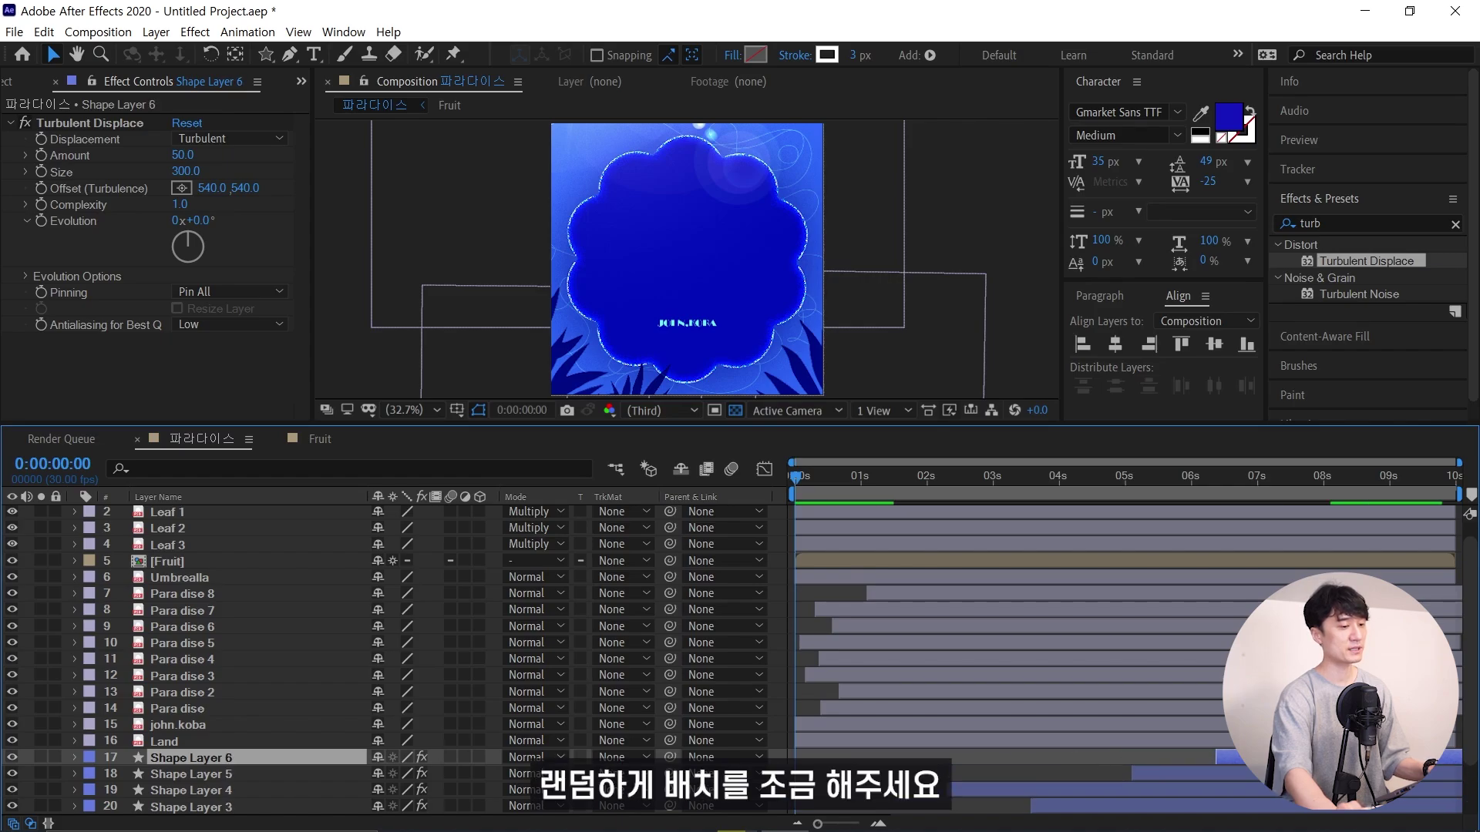
scroll(1002, 678, "down", 2)
key("space")
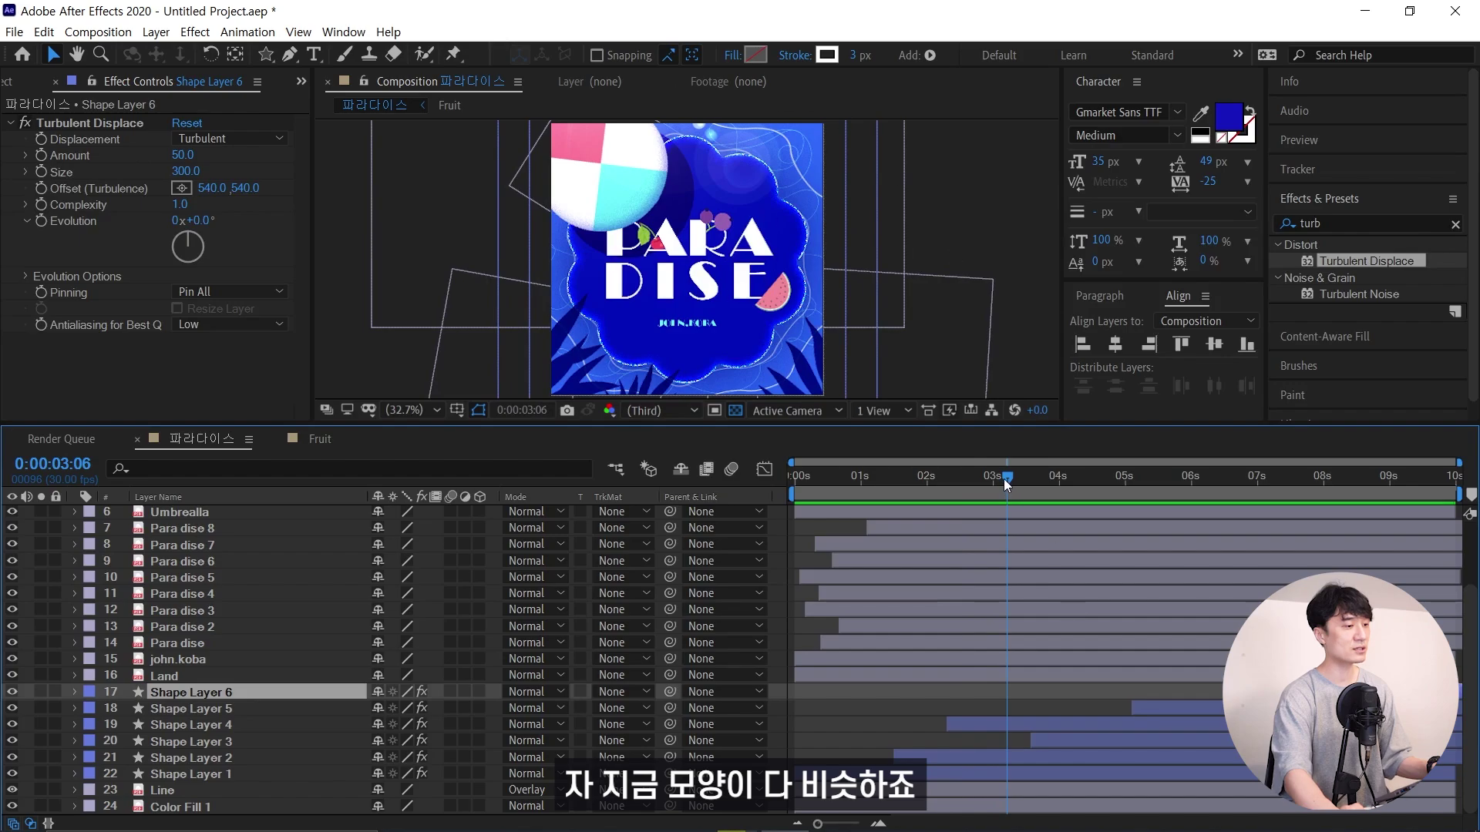
Scrub the Turbulent Displace Evolution angle on the second and fourth ripple copies
left_click_drag(1003, 479, 948, 479)
left_click(247, 759)
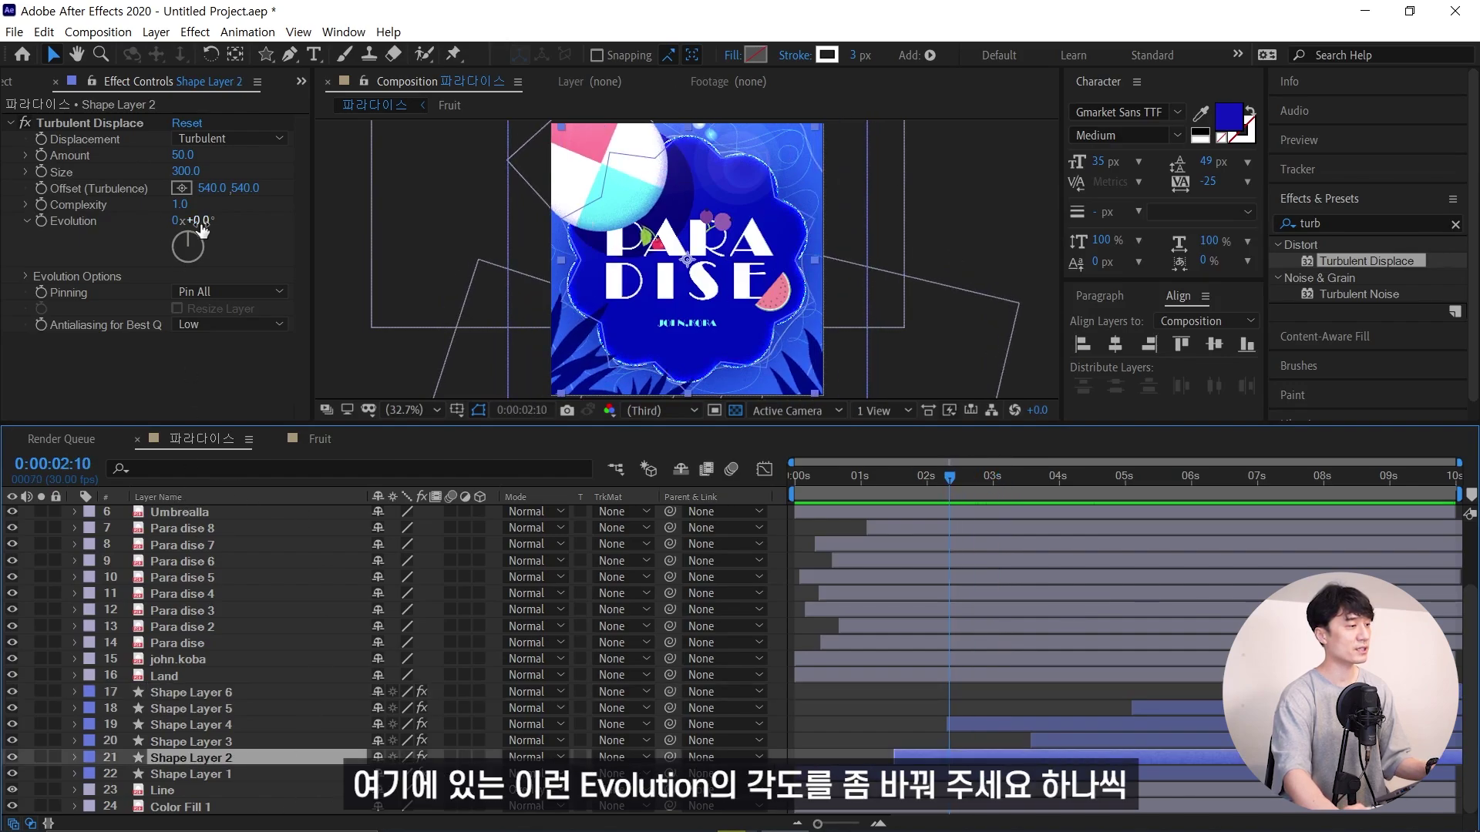
left_click_drag(210, 221, 242, 224)
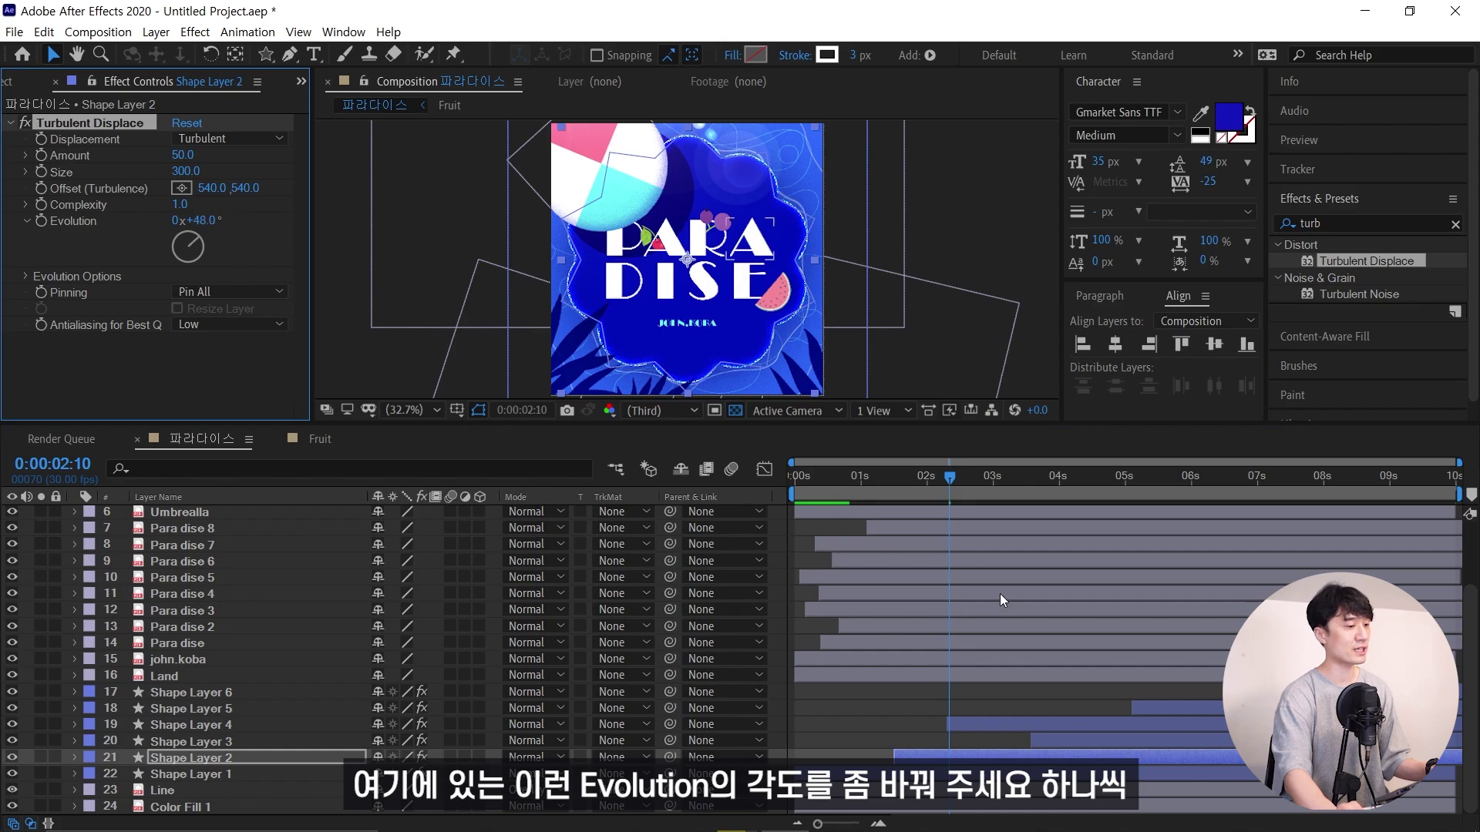
left_click(1021, 724)
left_click_drag(949, 478, 1002, 478)
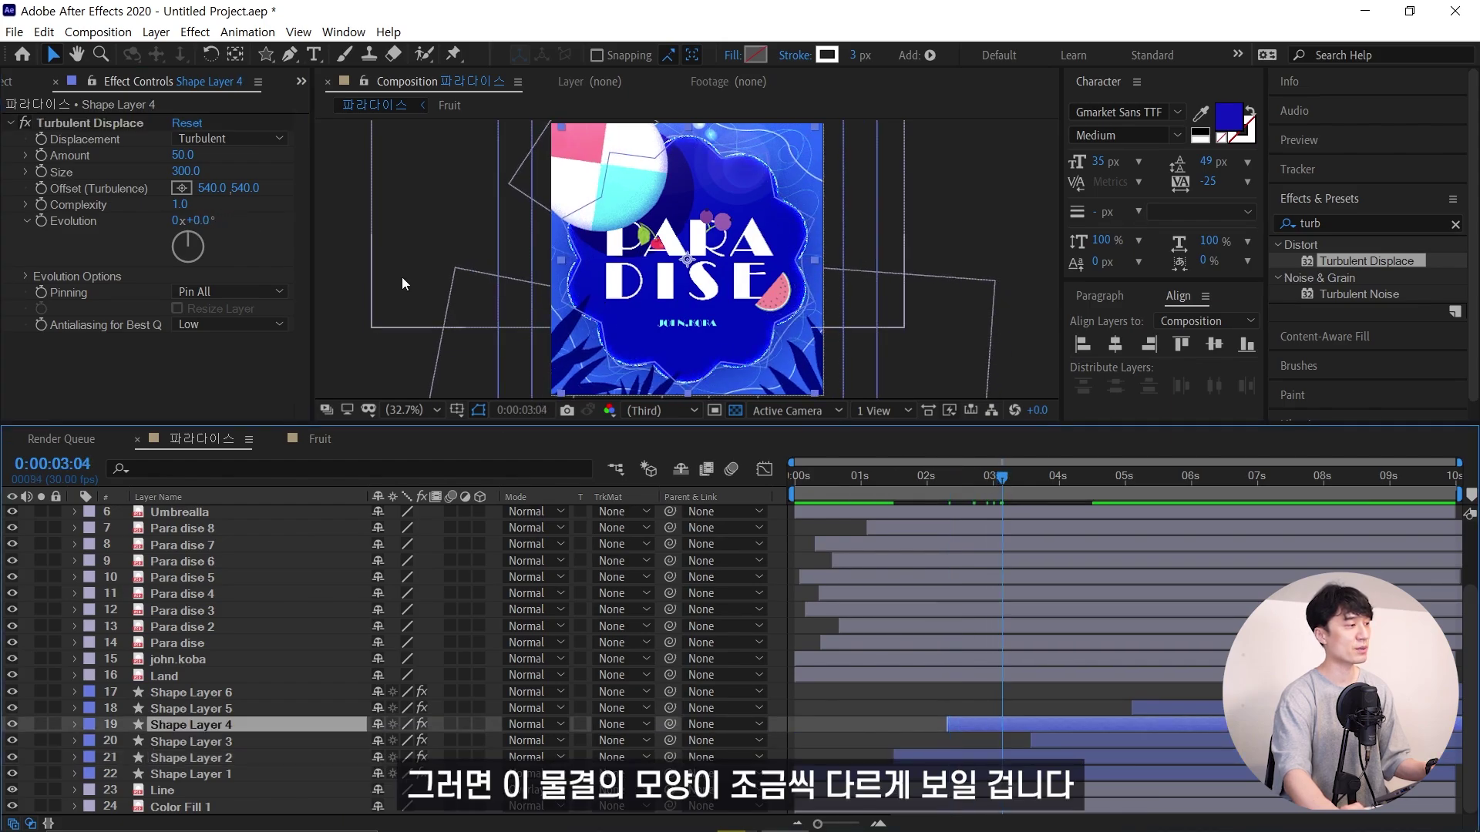
mouse_move(198, 235)
left_mouse_down()
mouse_move(151, 244)
mouse_move(416, 222)
left_mouse_up()
Set Shape Layer 5's Evolution to -121° and Shape Layer 6's to about 188°, then preview
left_click(1102, 741)
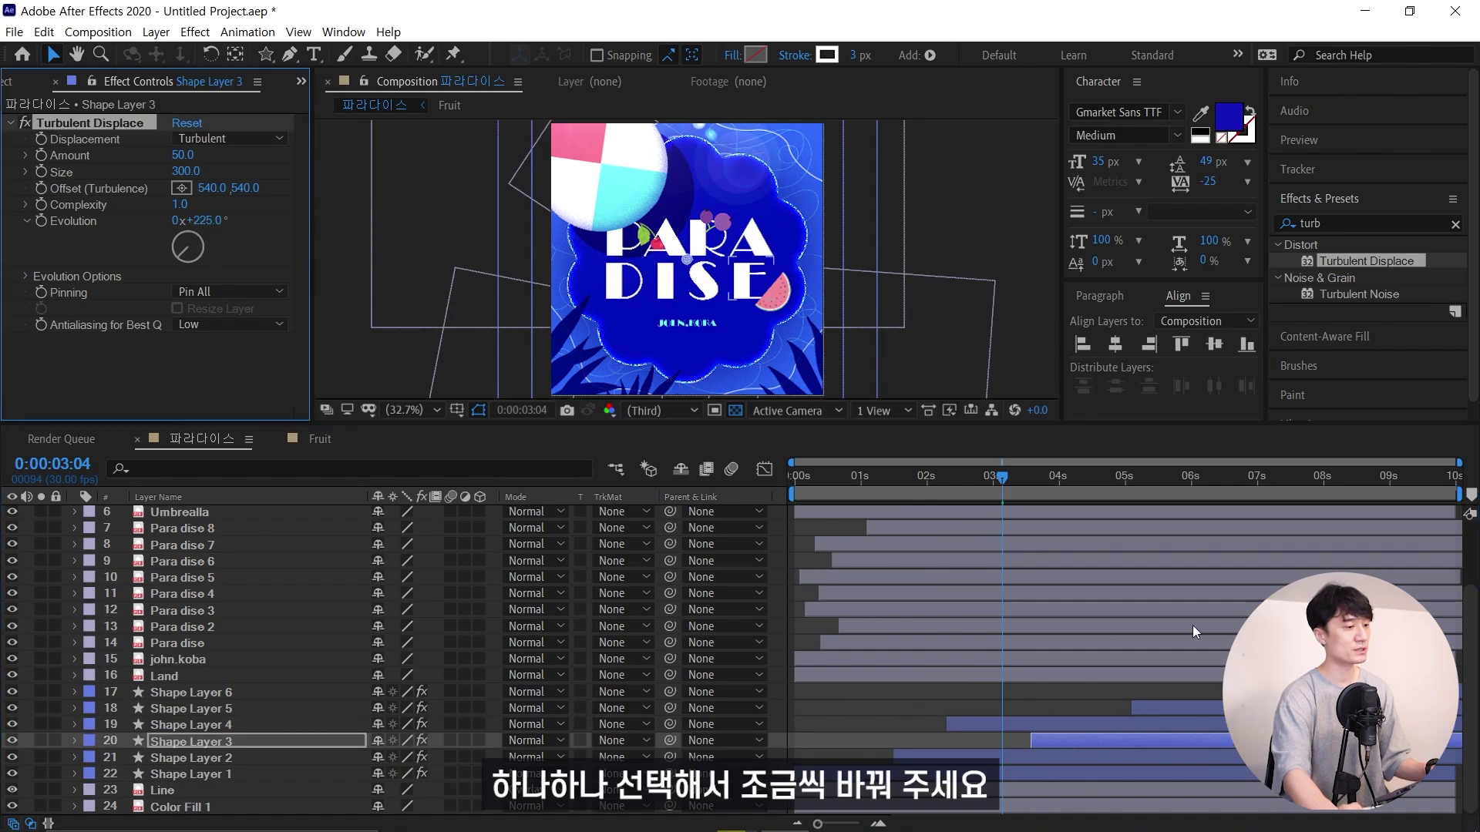
left_click(1168, 485)
left_click(1175, 709)
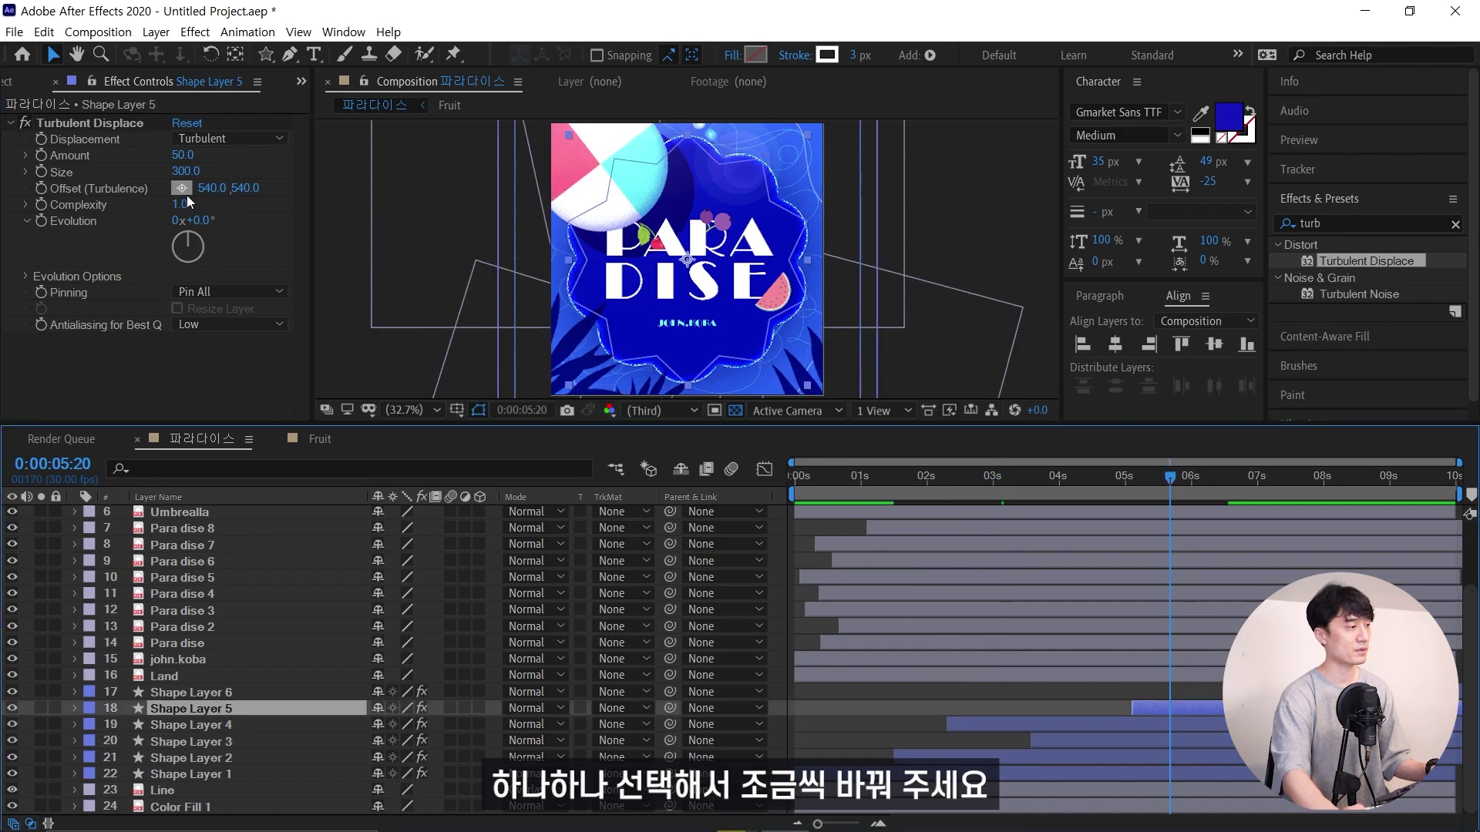
left_click_drag(193, 220, 85, 232)
left_click(1327, 476)
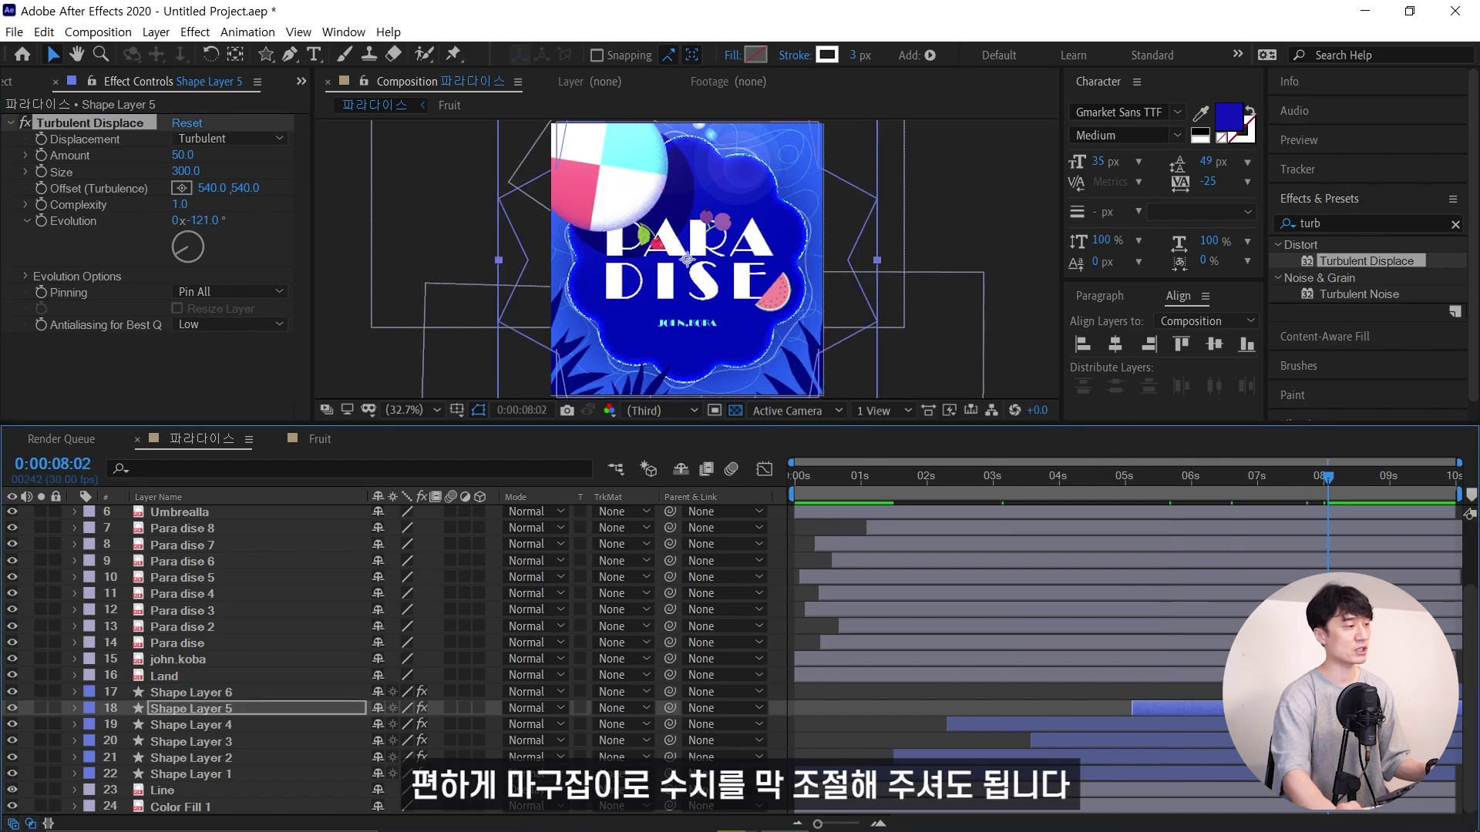
key("ctrl+Up")
left_click_drag(210, 222, 376, 223)
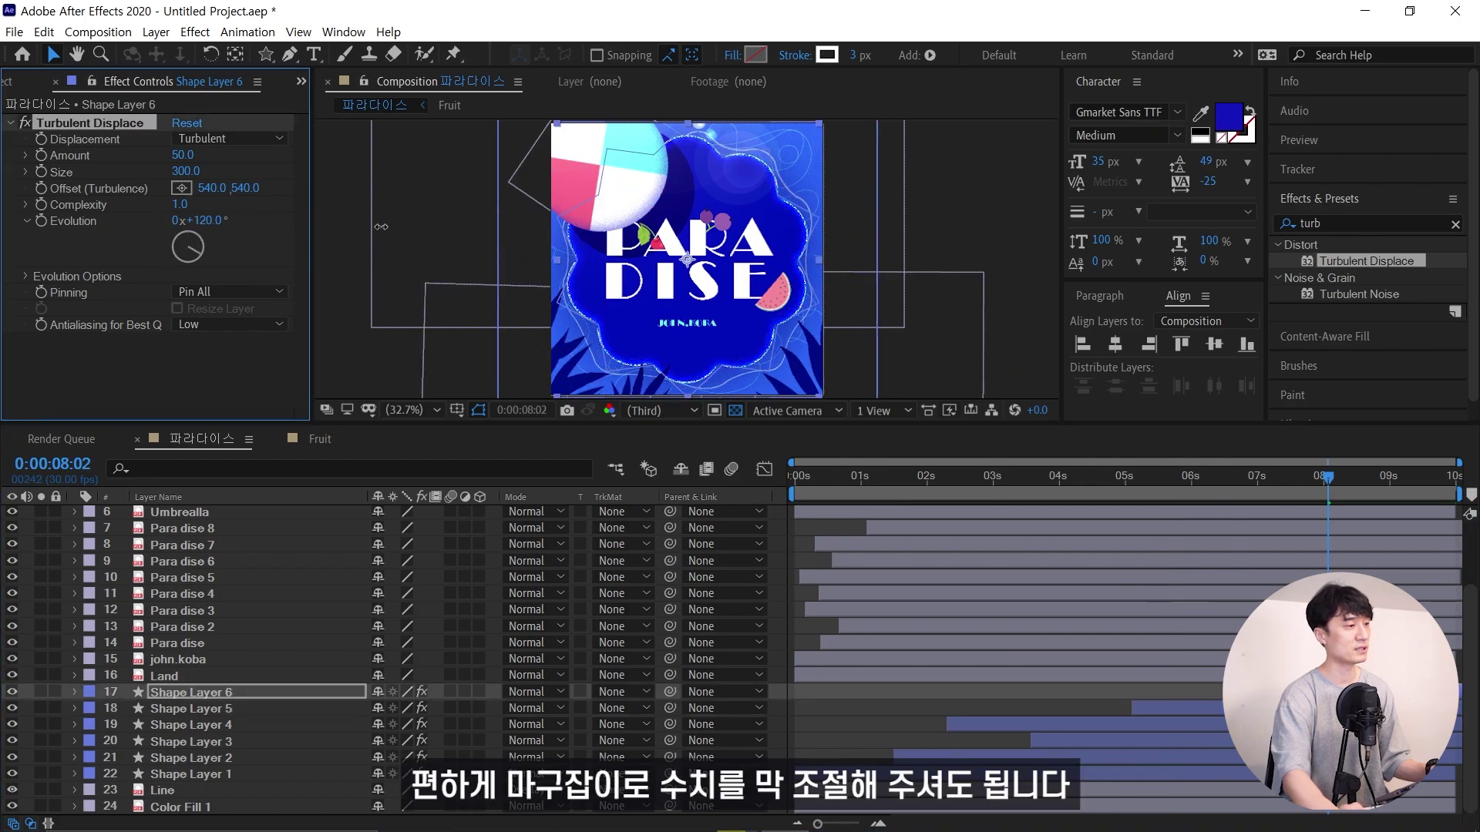
left_click(1104, 476)
key("space")
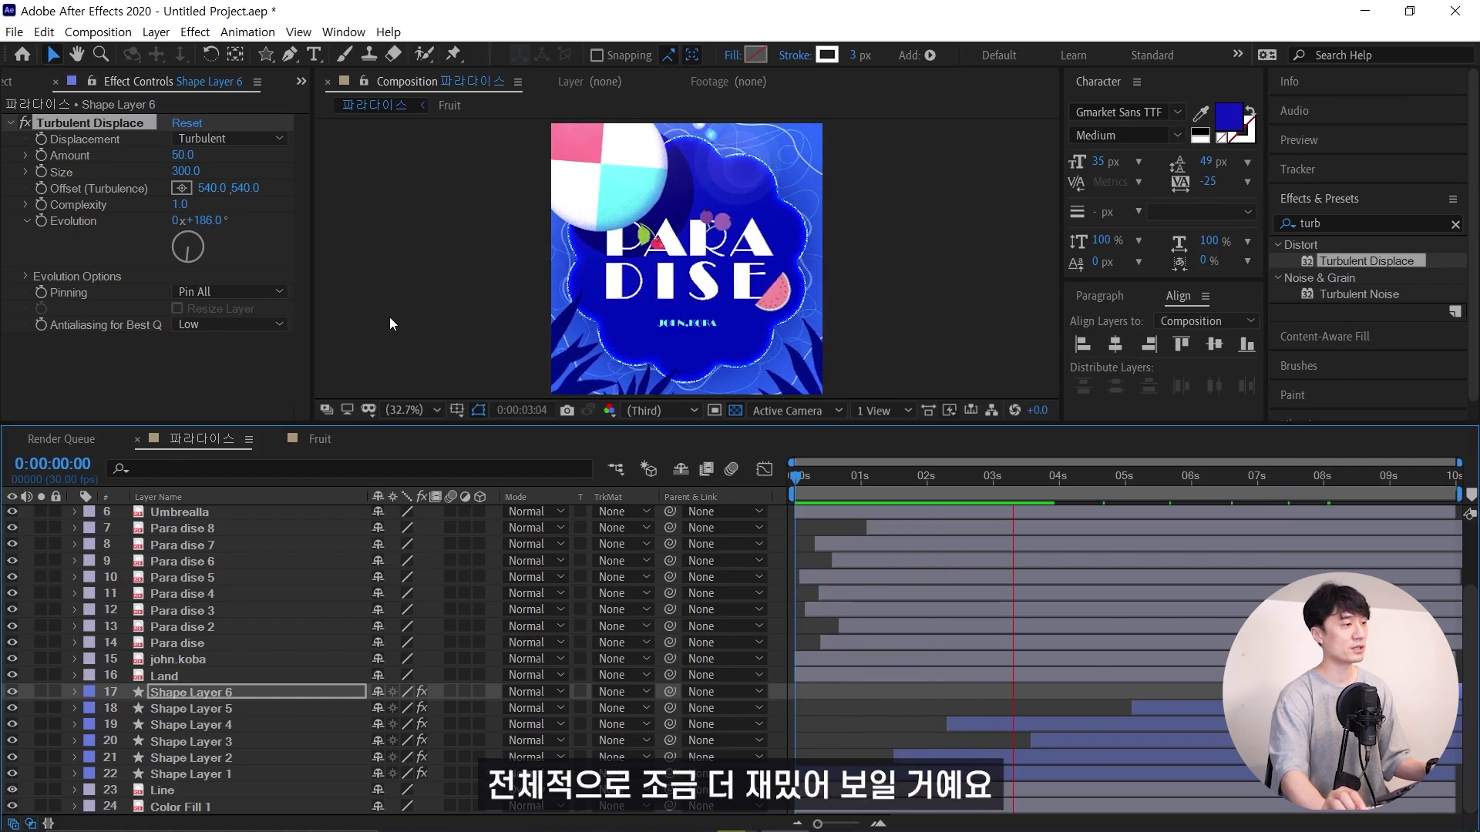
Keyframe the Flare layer's Rotation from 0° at the start to about 29° at the last frame, then preview
key("space")
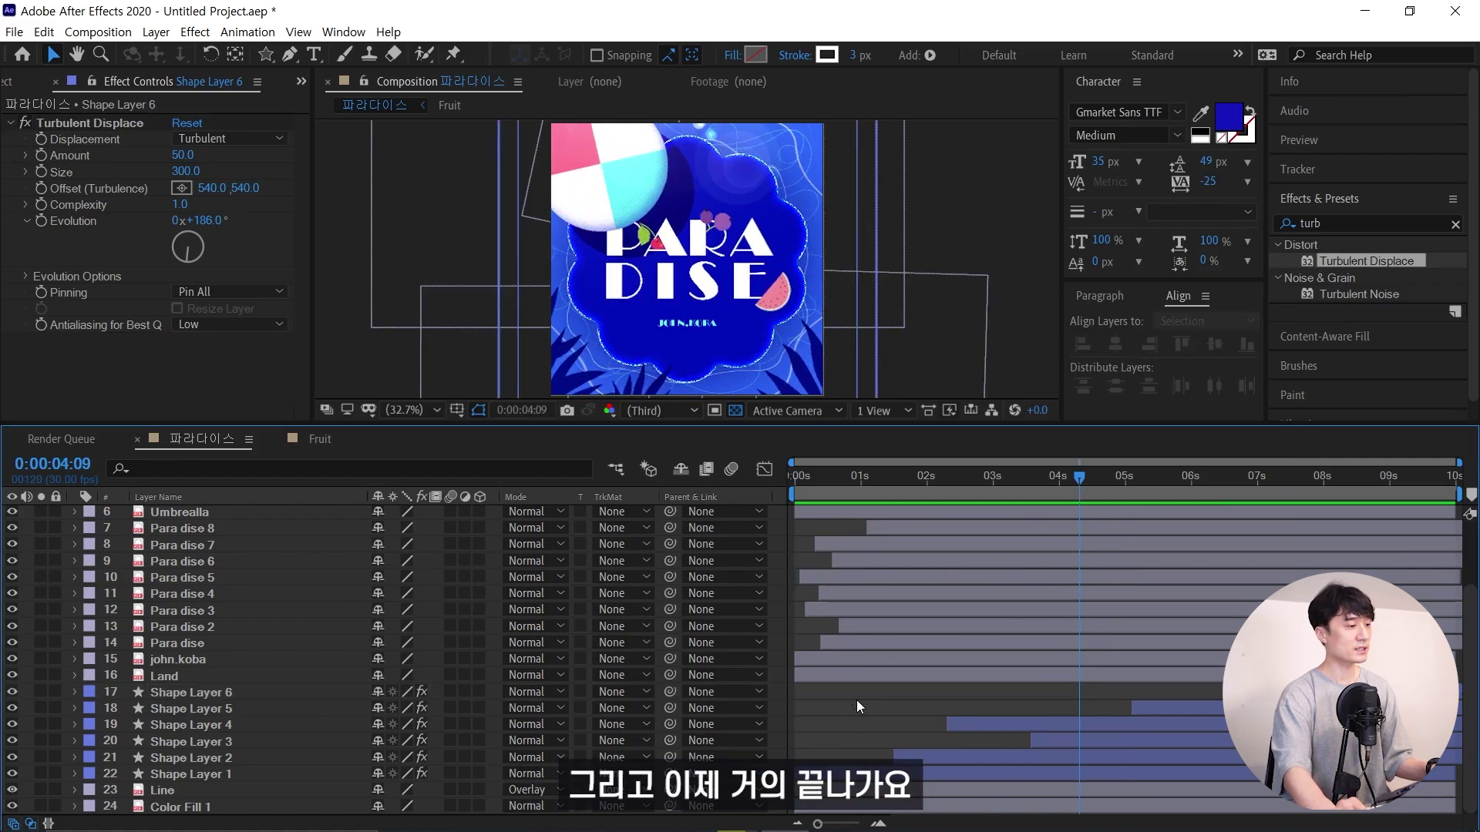
scroll(857, 700, "up", 3)
left_click(154, 516)
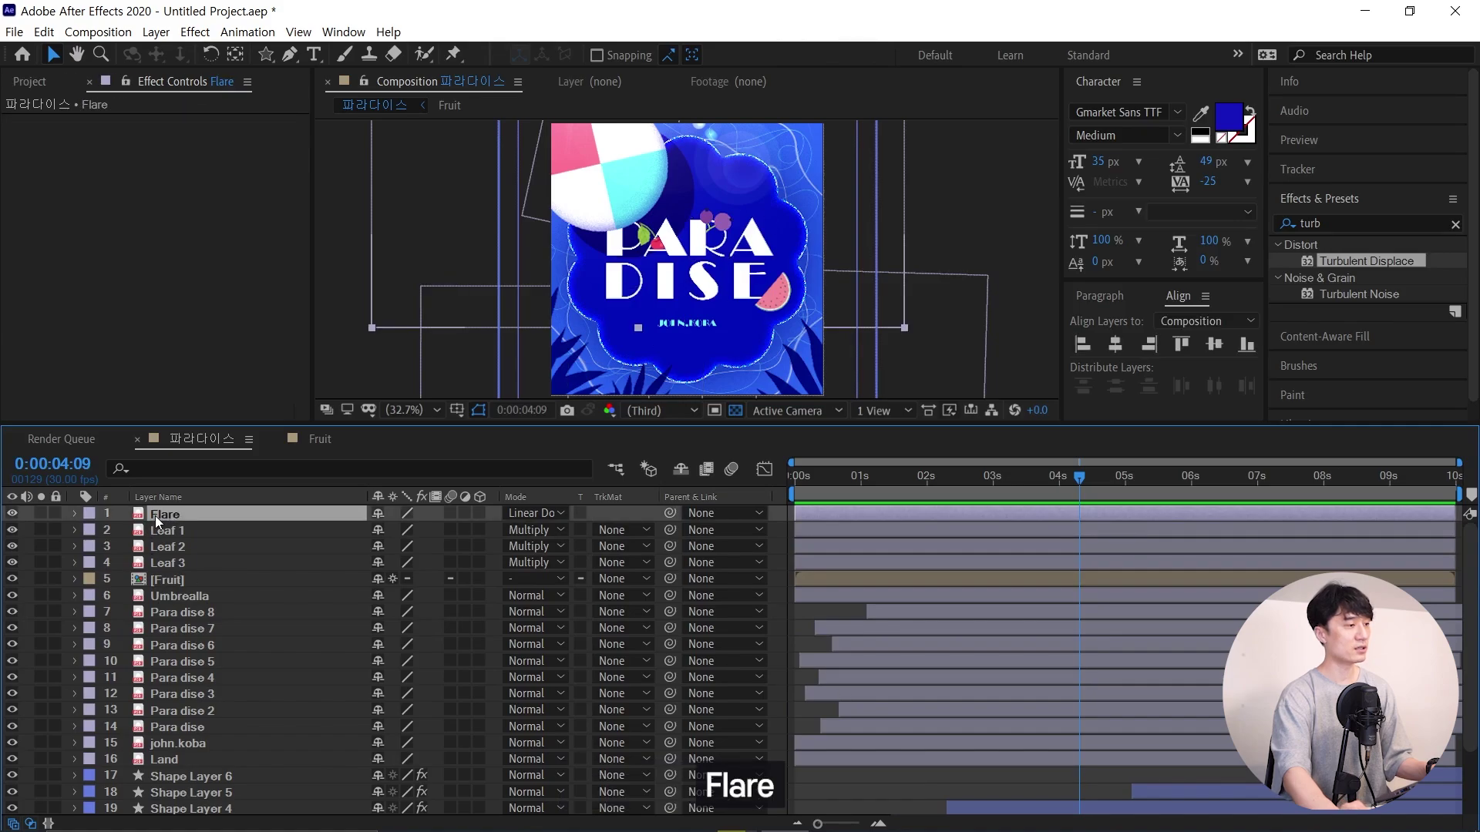
key("Home")
key("r")
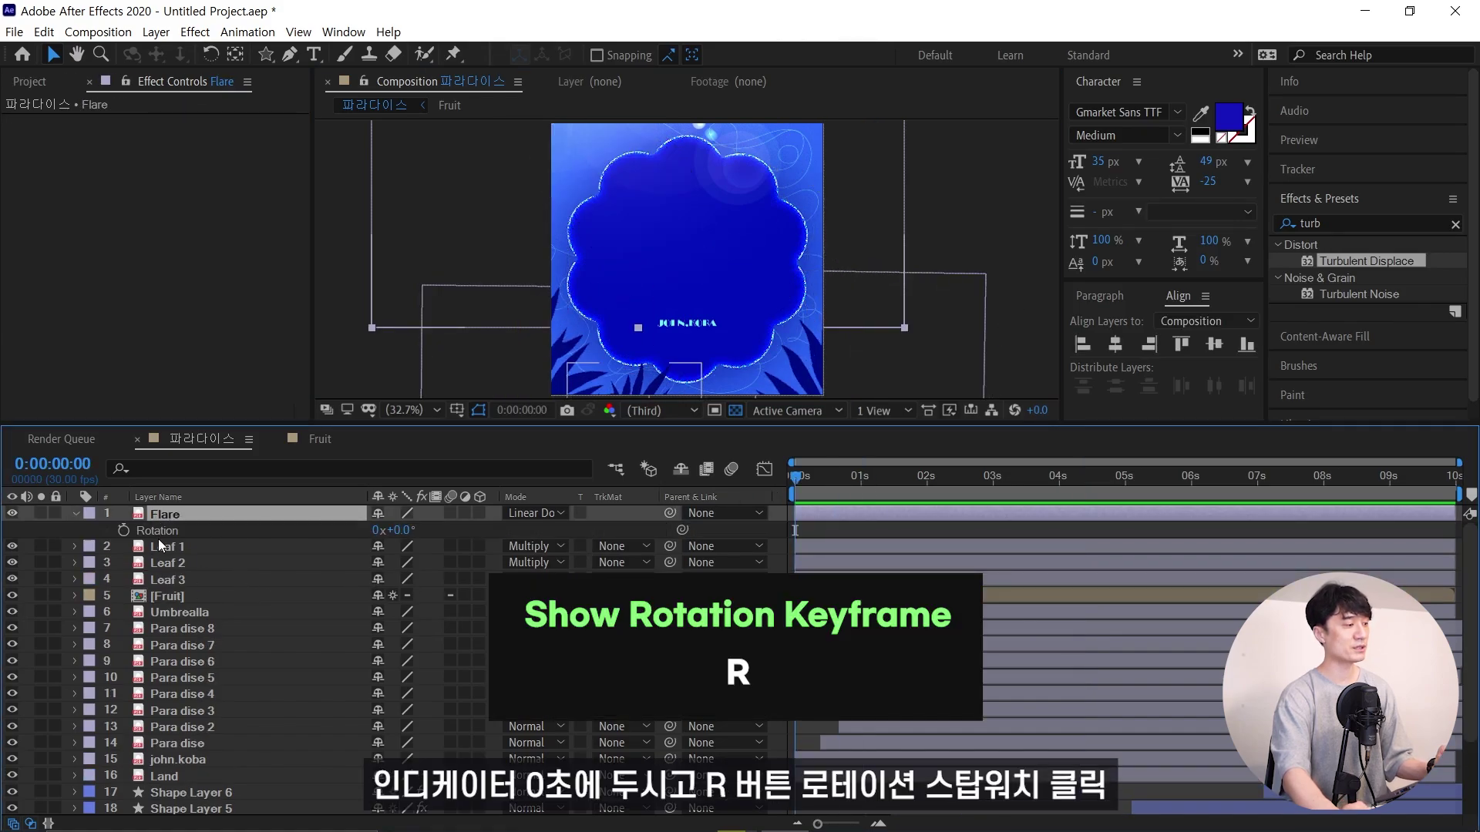
left_click(124, 531)
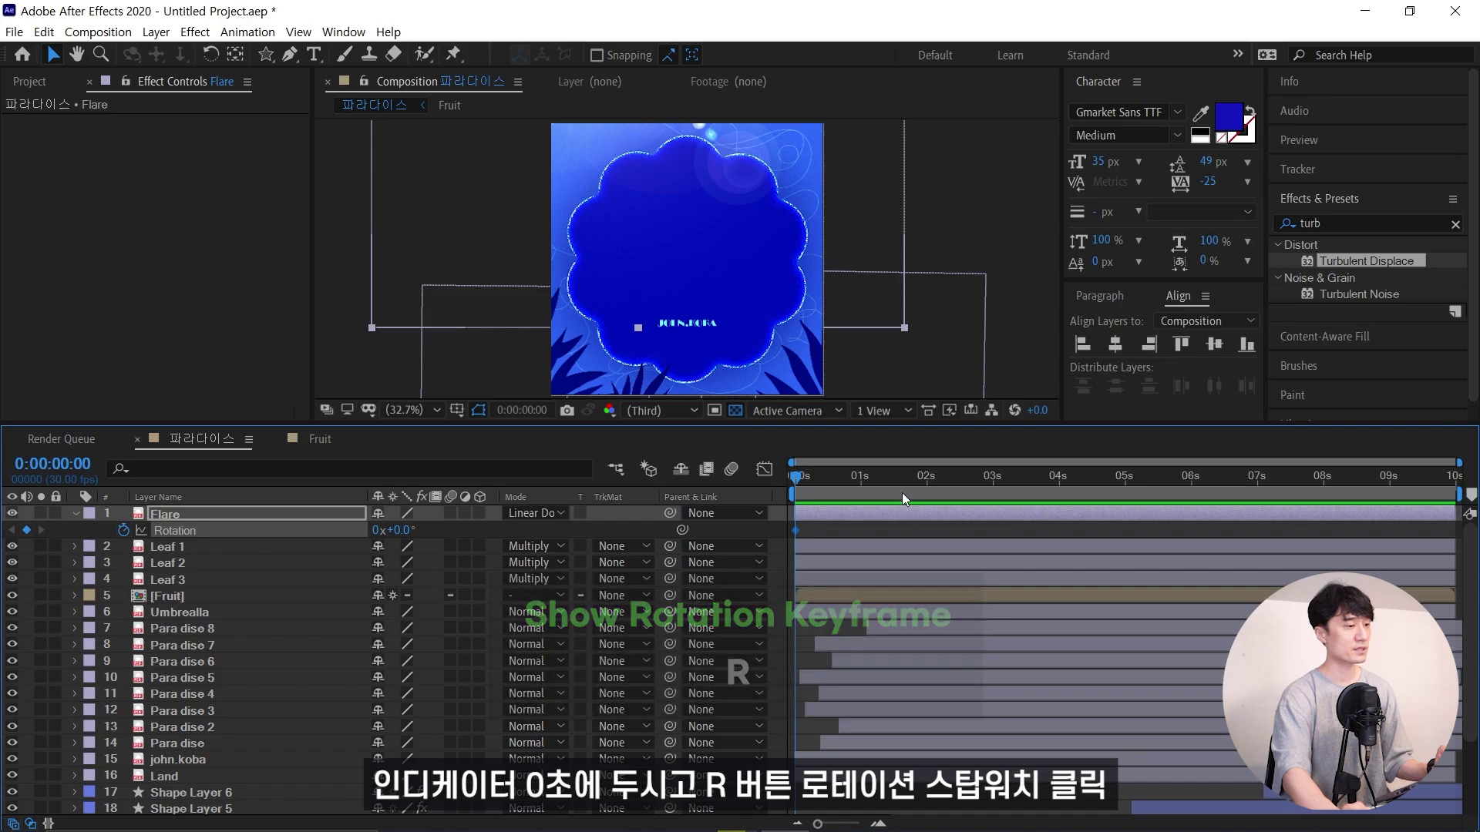
left_click_drag(958, 478, 1454, 477)
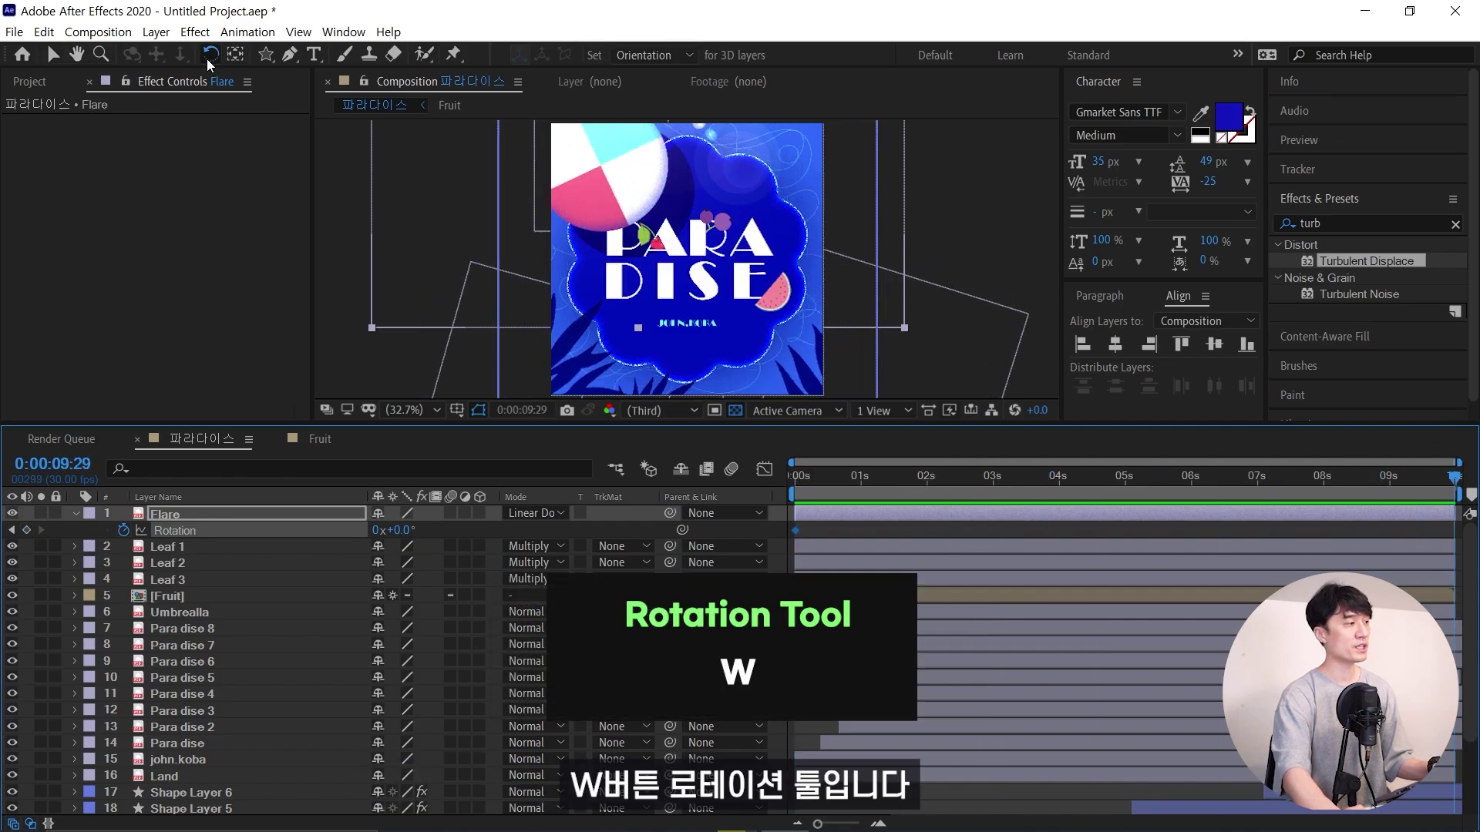
left_click_drag(771, 178, 804, 231)
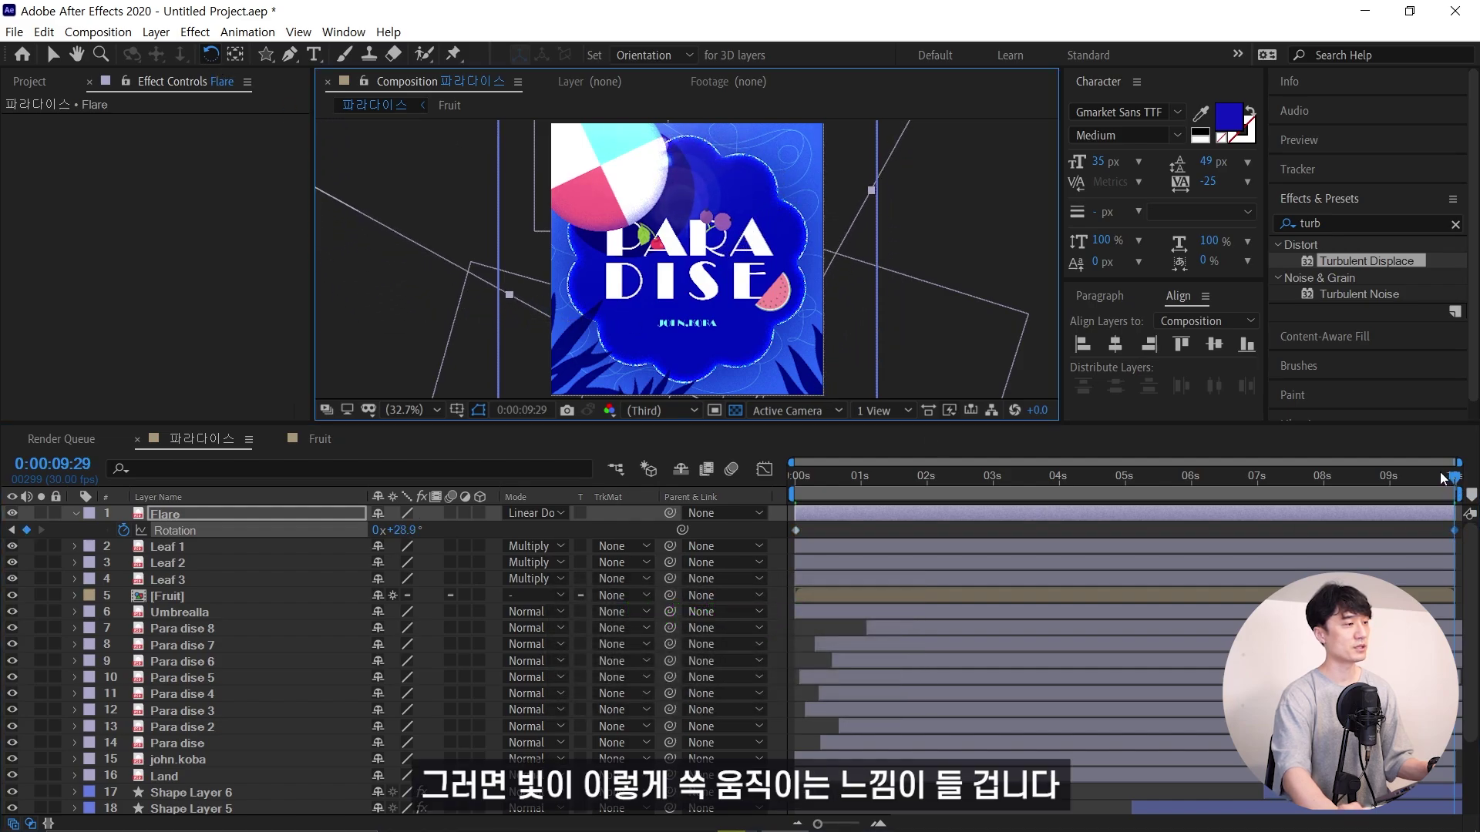
key("Home")
key("space")
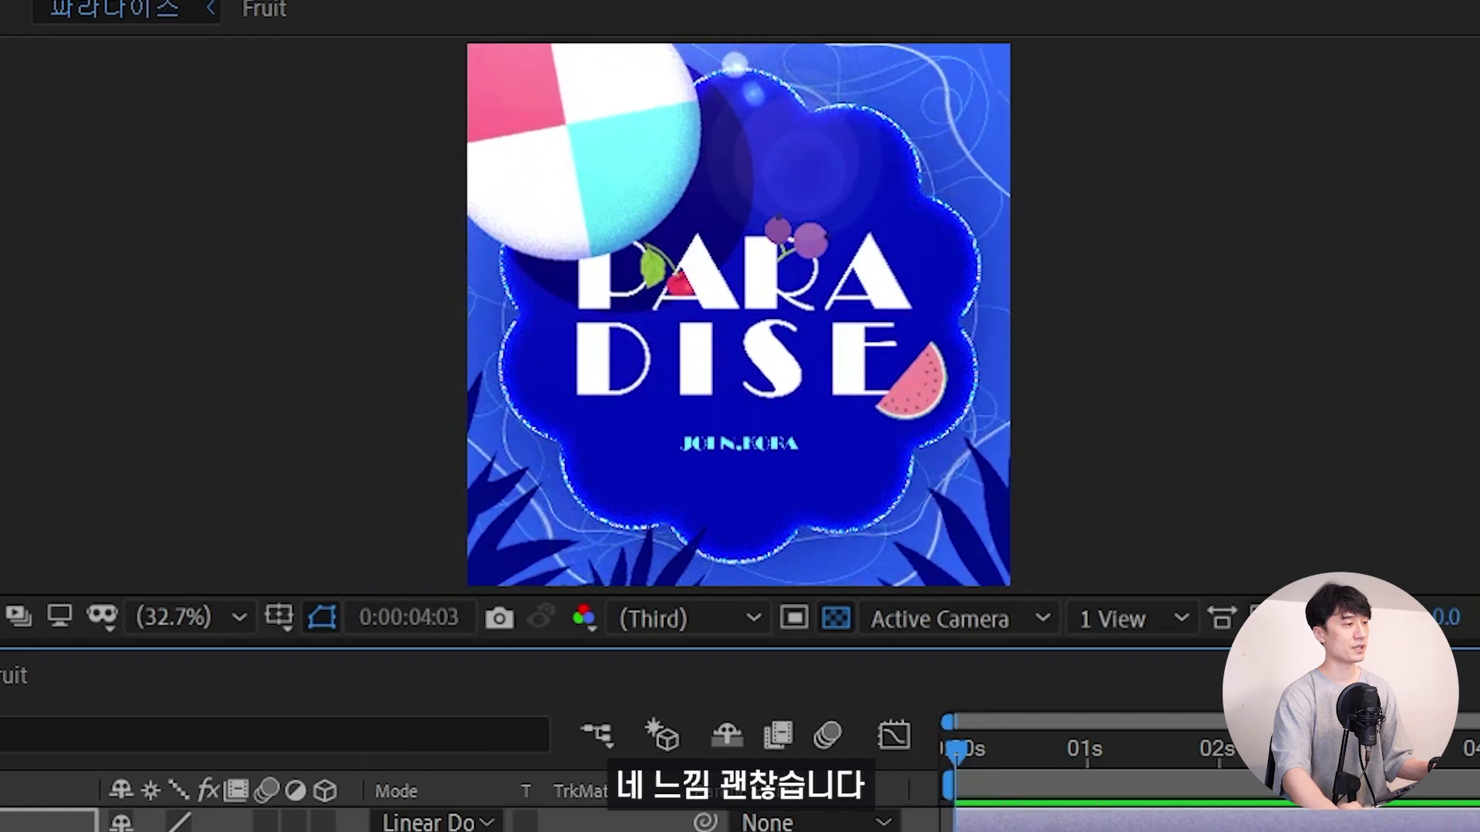
key("space")
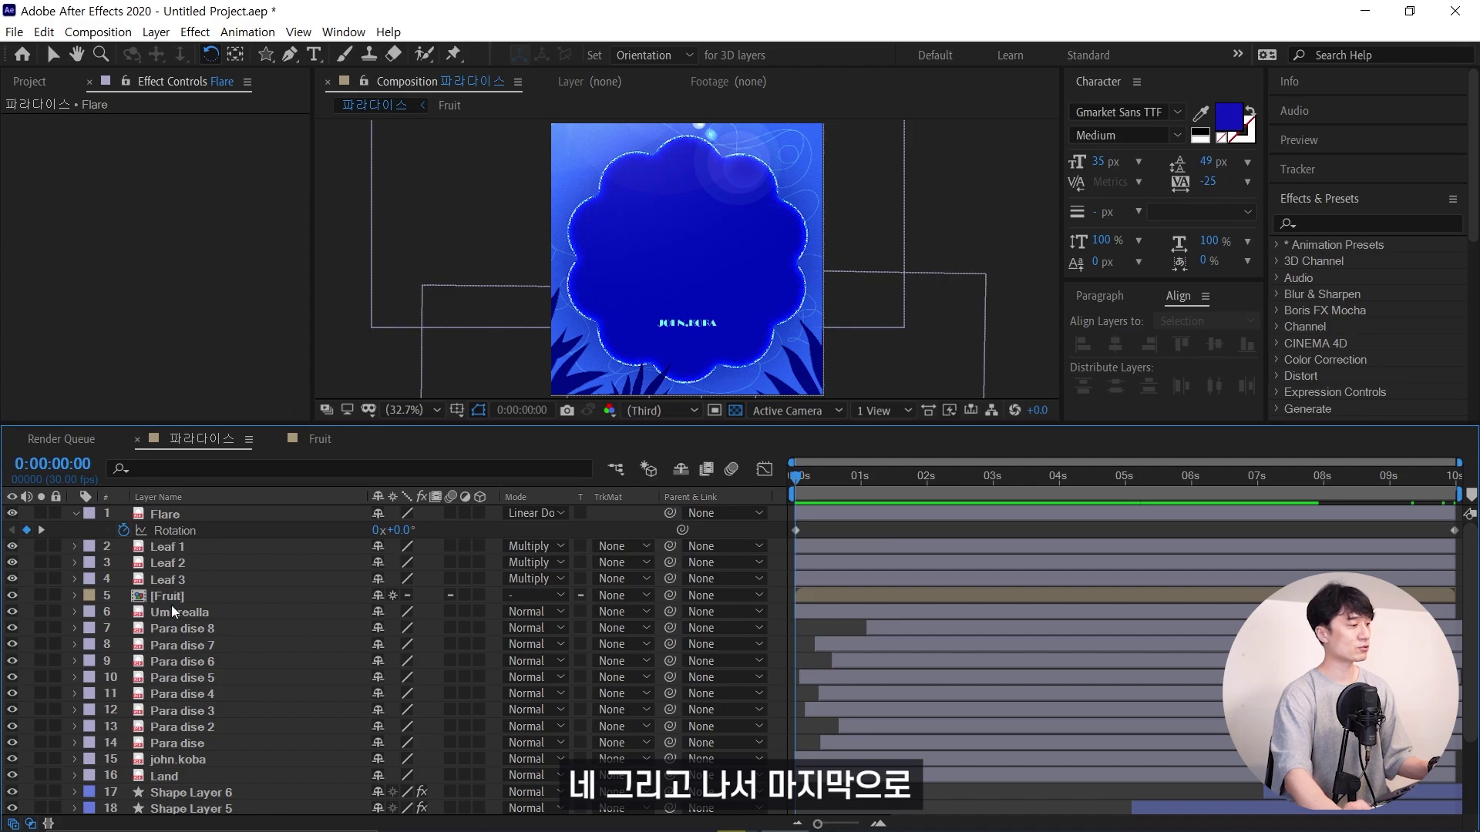
Add Null 1 and parent every layer from Flare to Color Fill 1 to it
left_click(156, 31)
mouse_move(171, 56)
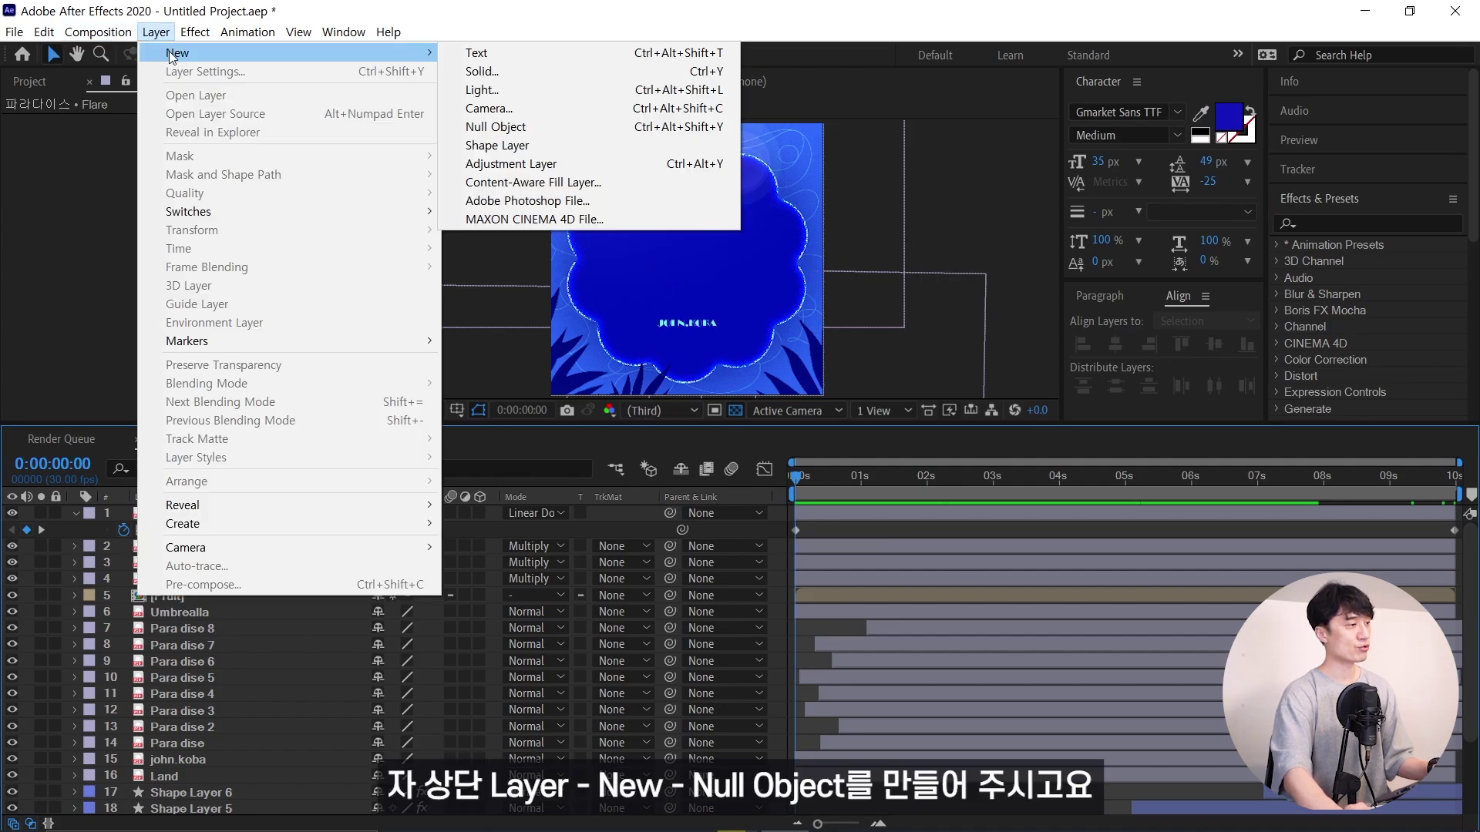
left_click(495, 127)
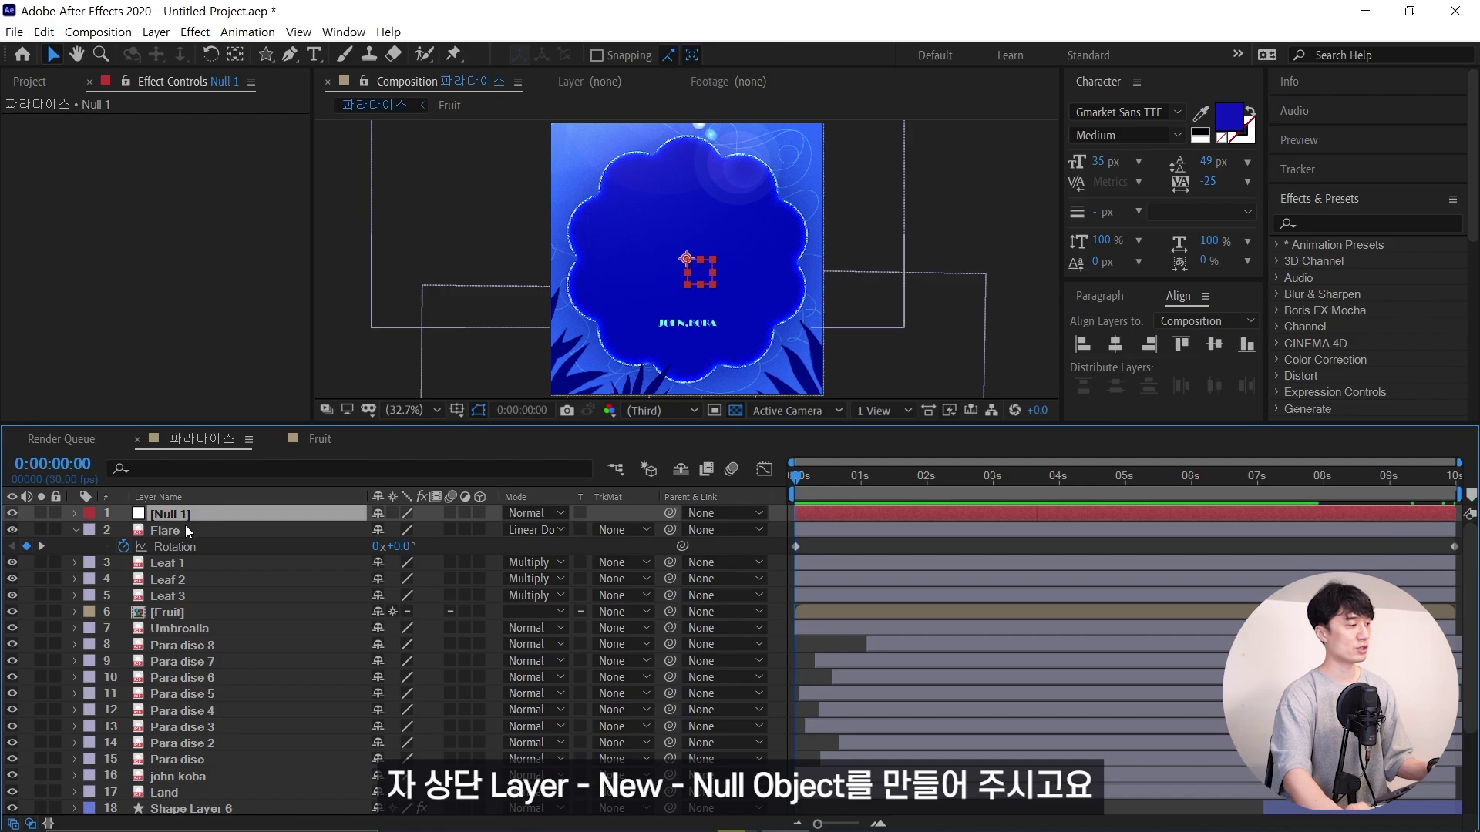
left_click(185, 531)
scroll(285, 710, "down", 3)
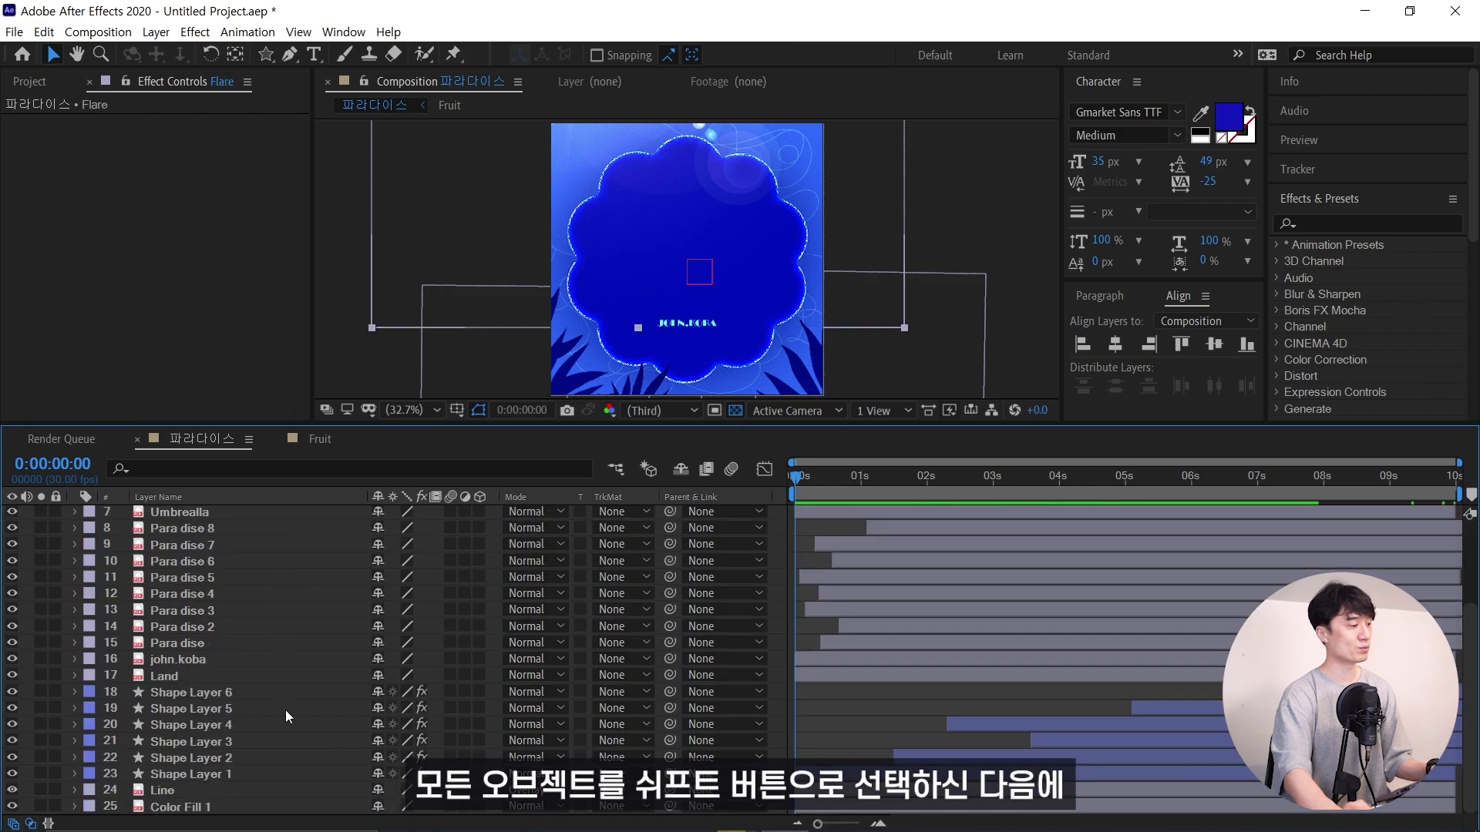
left_click(213, 807, "shift")
scroll(553, 700, "up", 3)
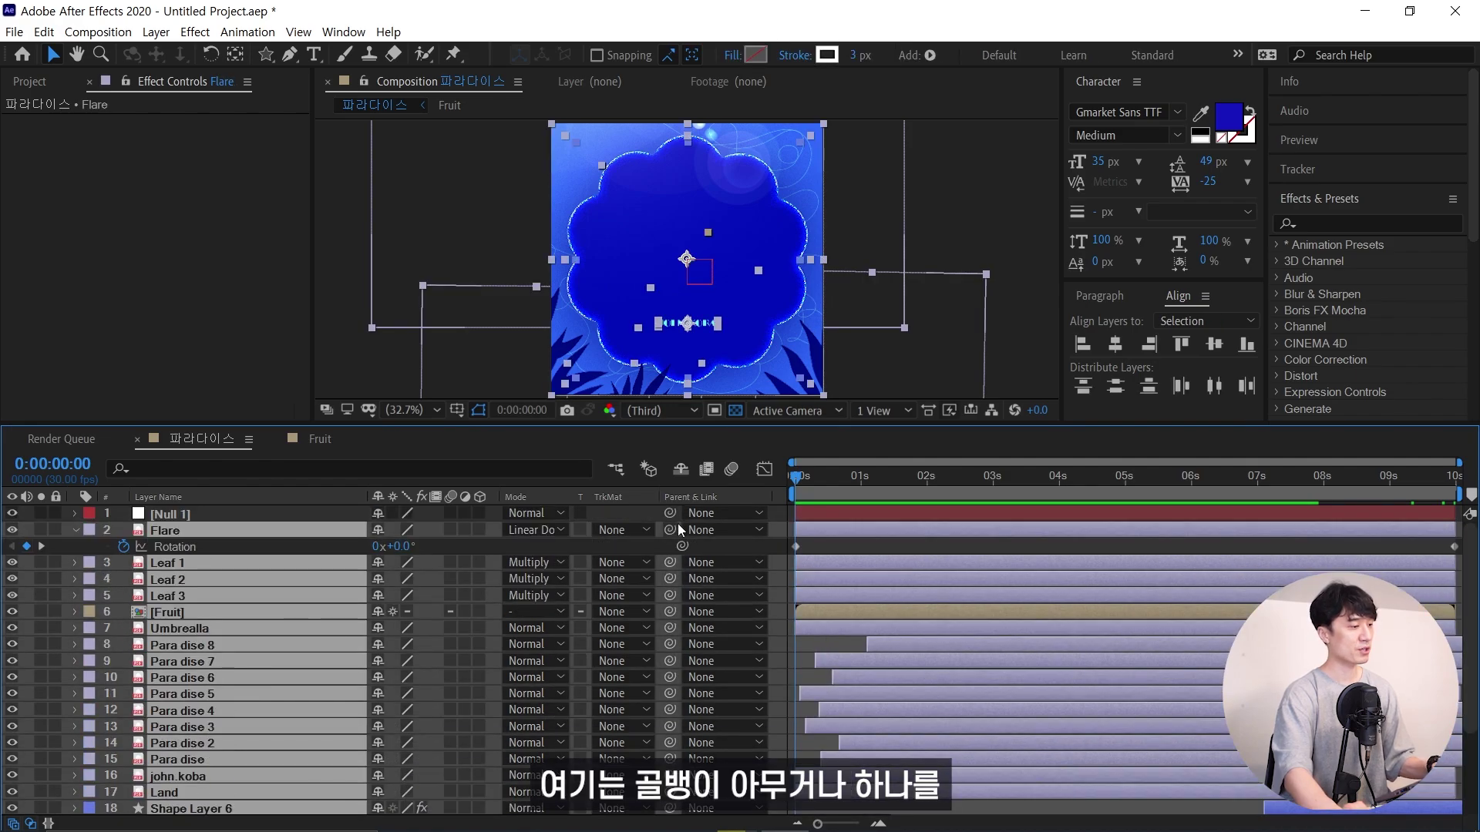
left_click_drag(673, 529, 187, 519)
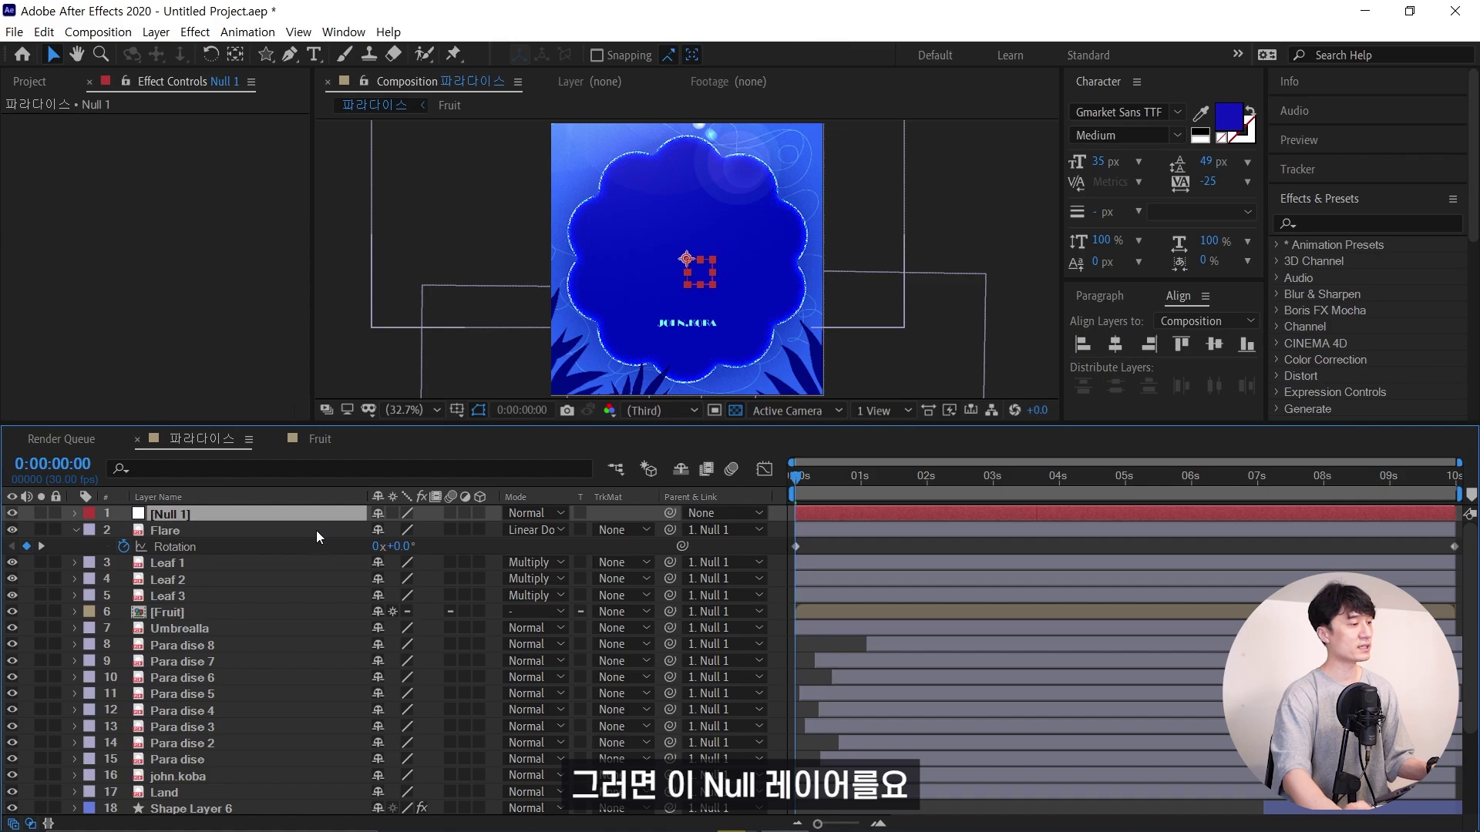
Set a 150% Scale keyframe on Null 1 at 0 seconds
key("s")
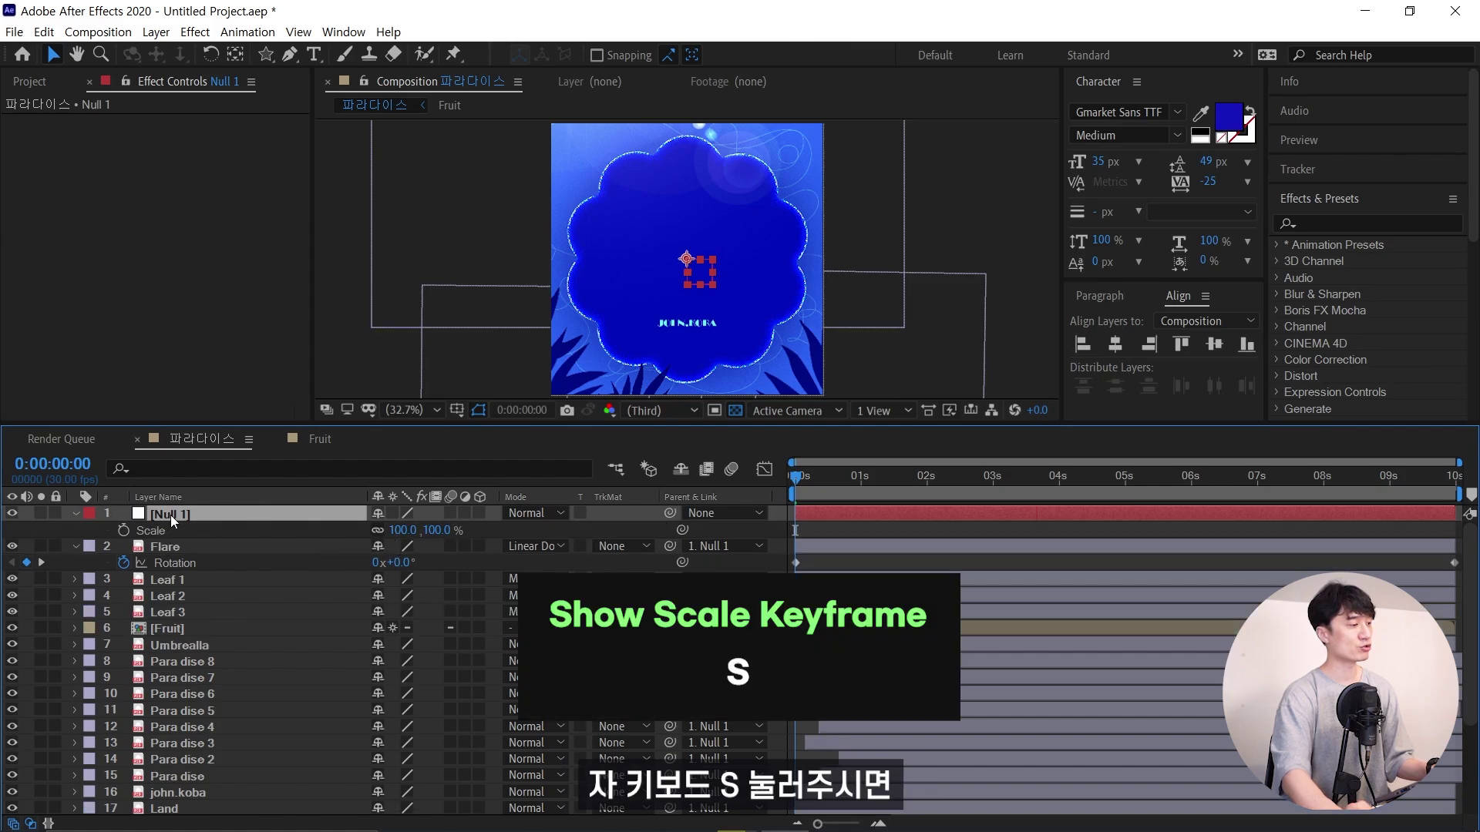
mouse_move(427, 537)
left_mouse_down()
mouse_move(392, 541)
mouse_move(397, 576)
left_mouse_up()
key("ctrl+z")
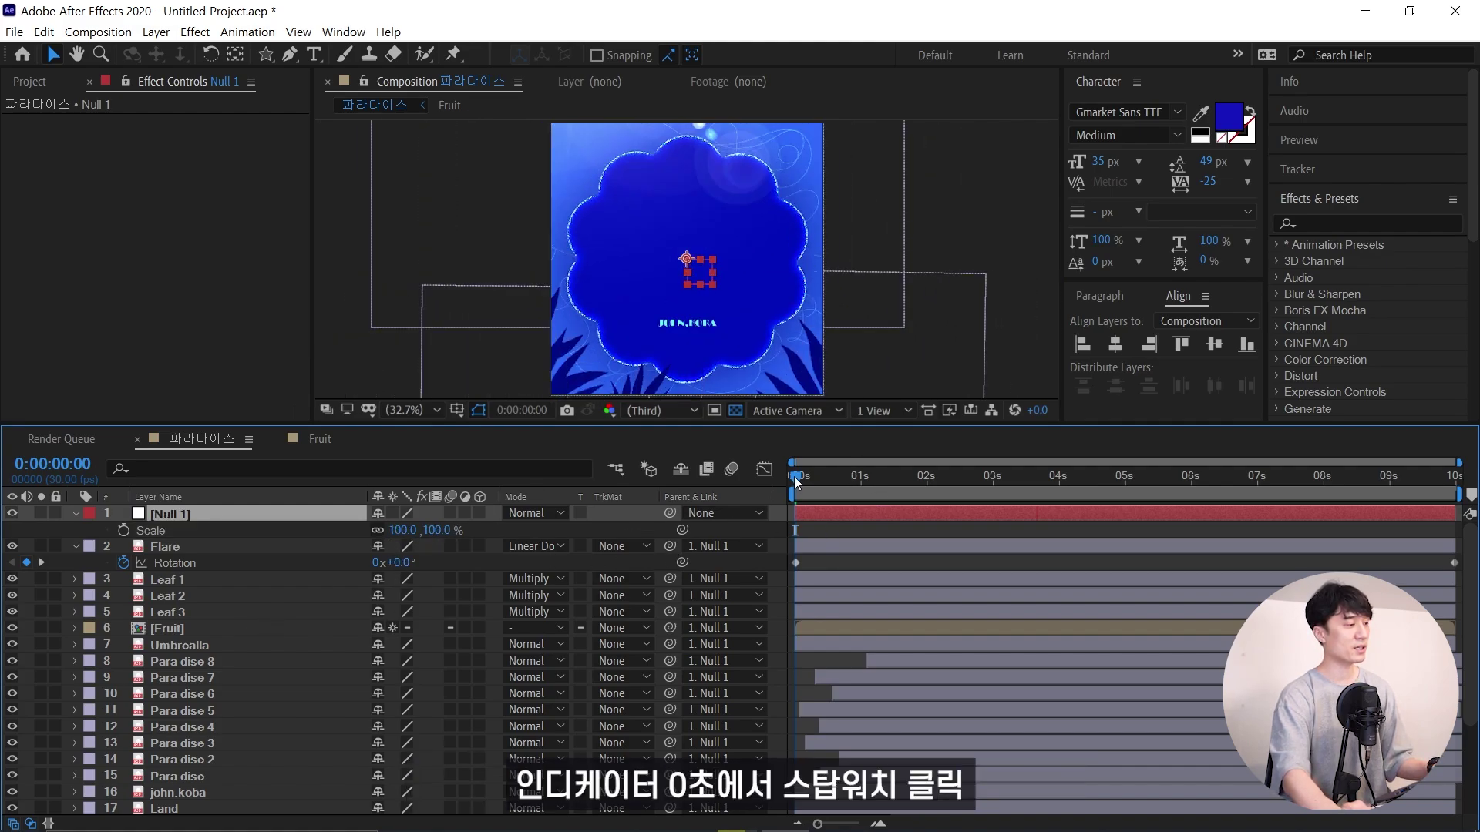
left_click(123, 530)
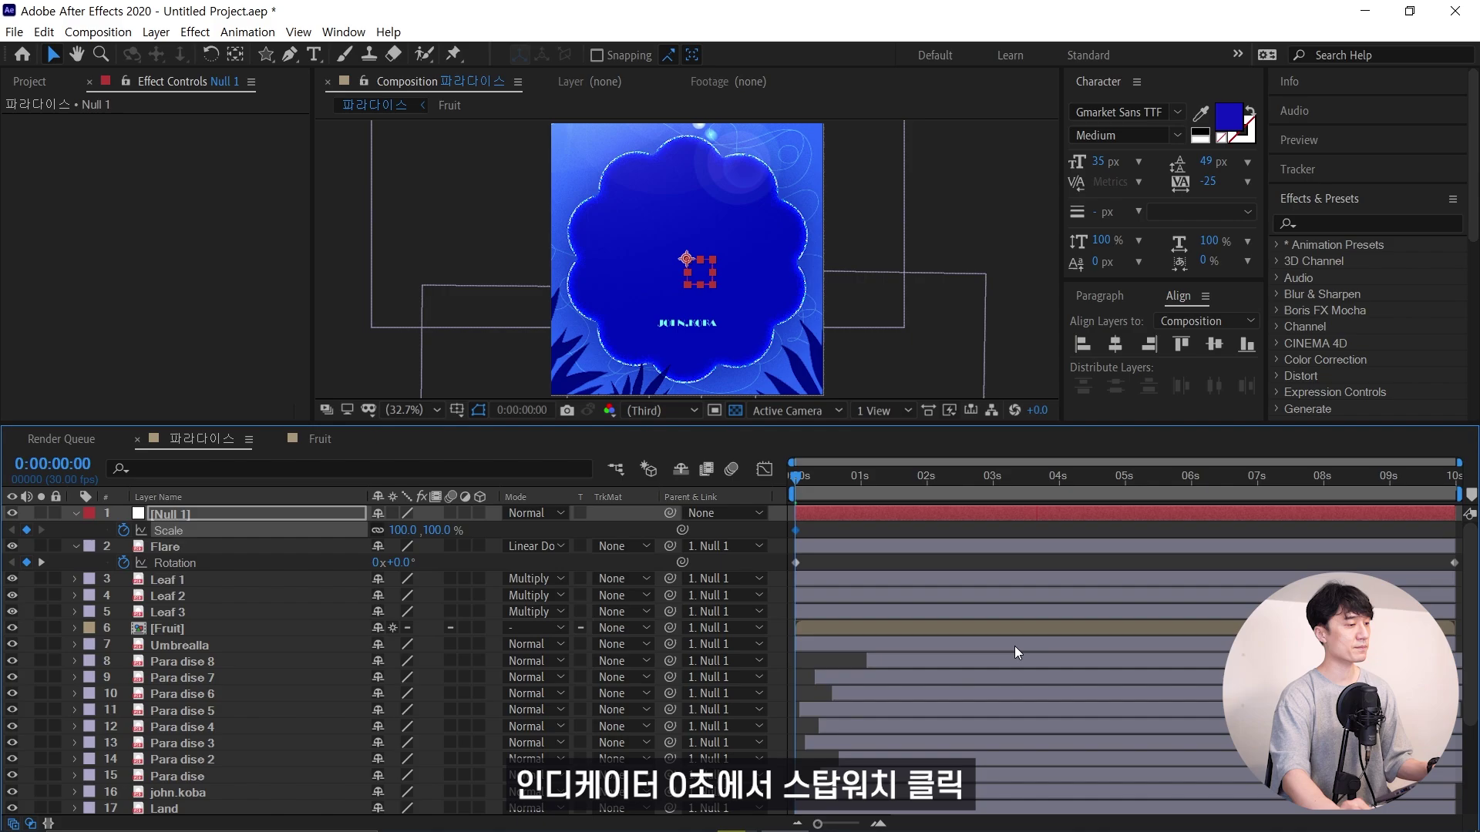
left_click(399, 530)
type("150")
key("Return")
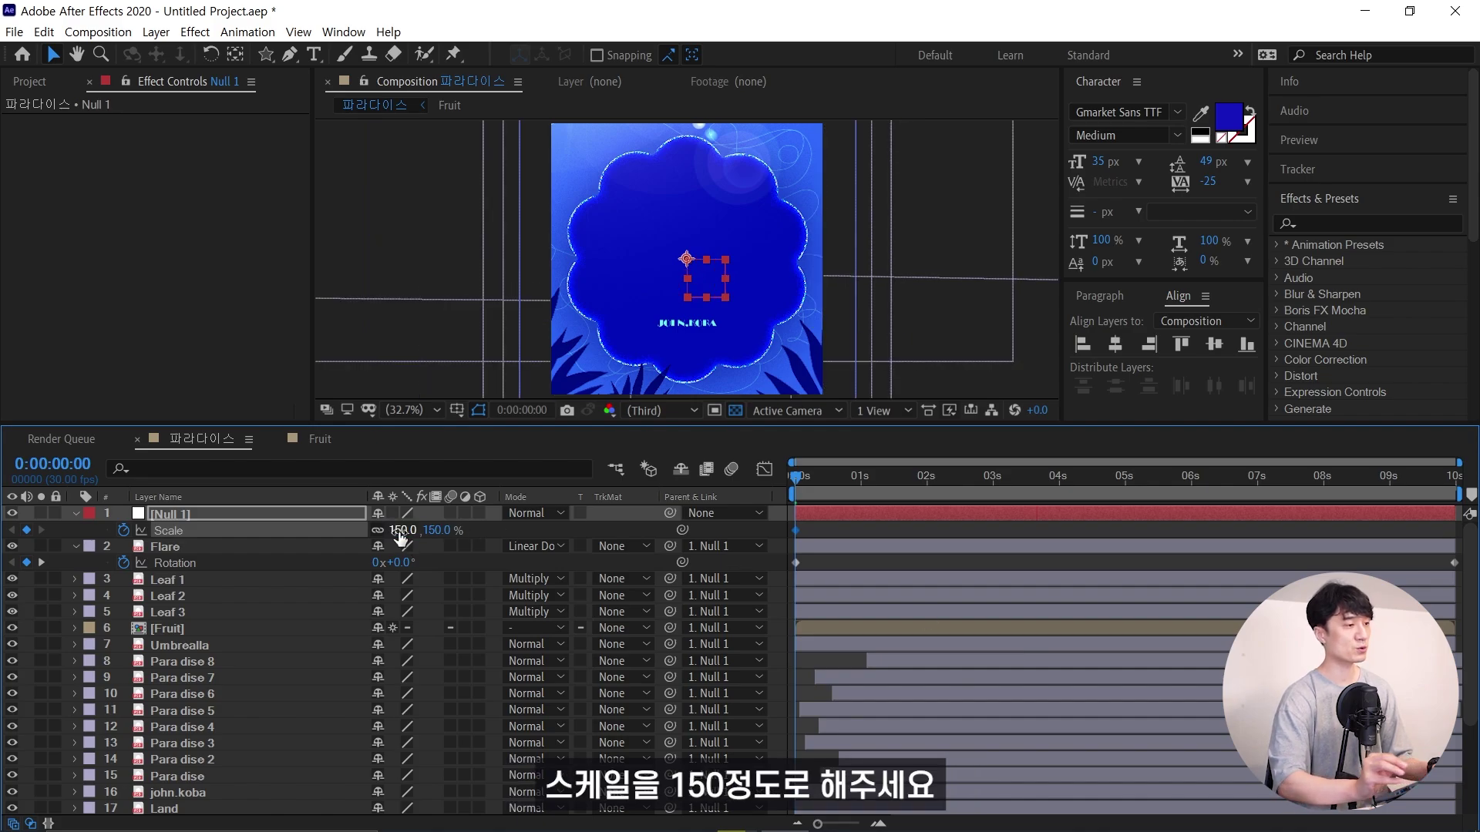
Add a 100% Scale keyframe at 1:29 and preview the poster zooming out
left_click_drag(795, 478, 925, 489)
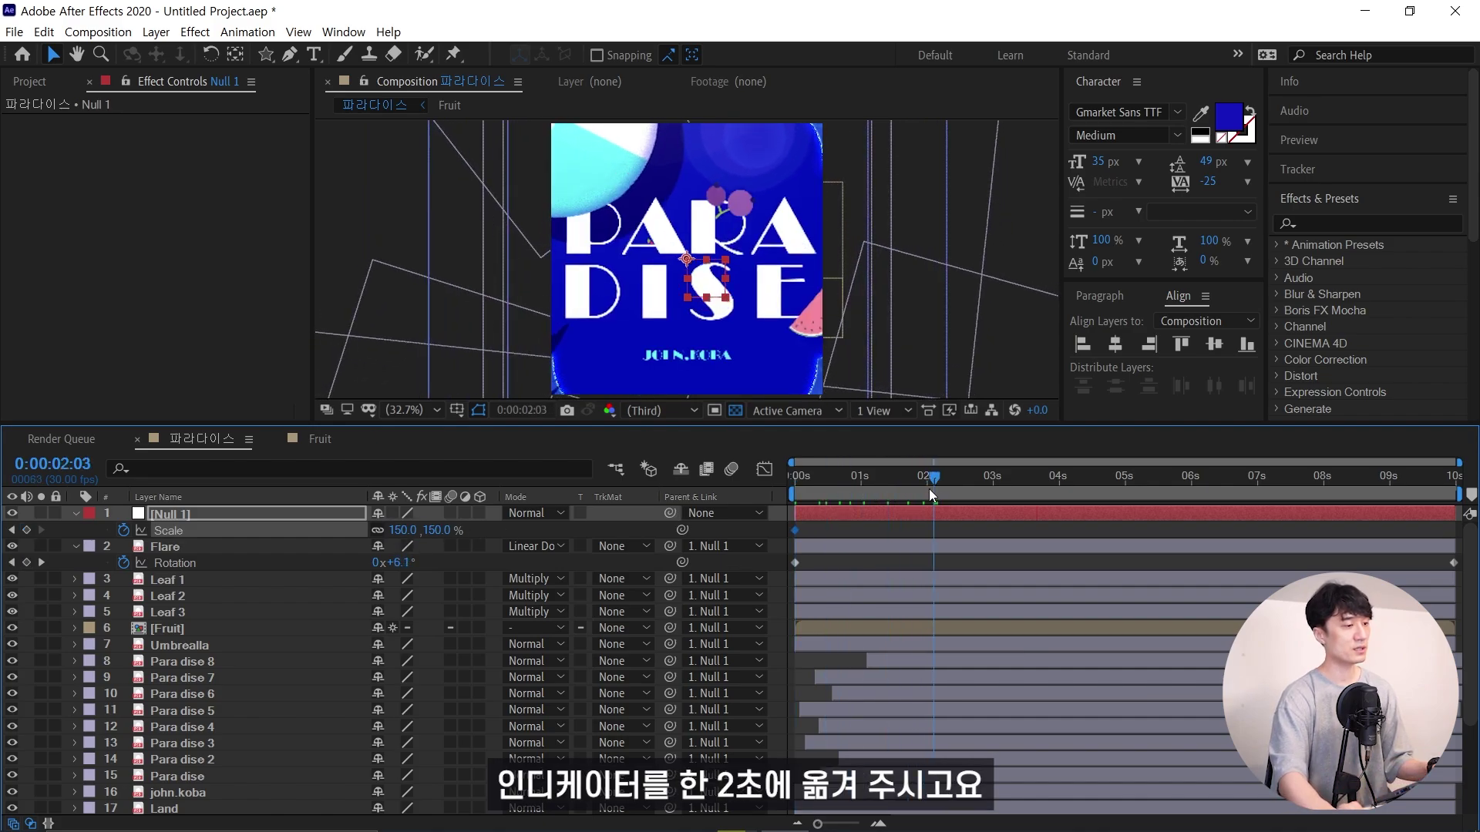
left_click(399, 530)
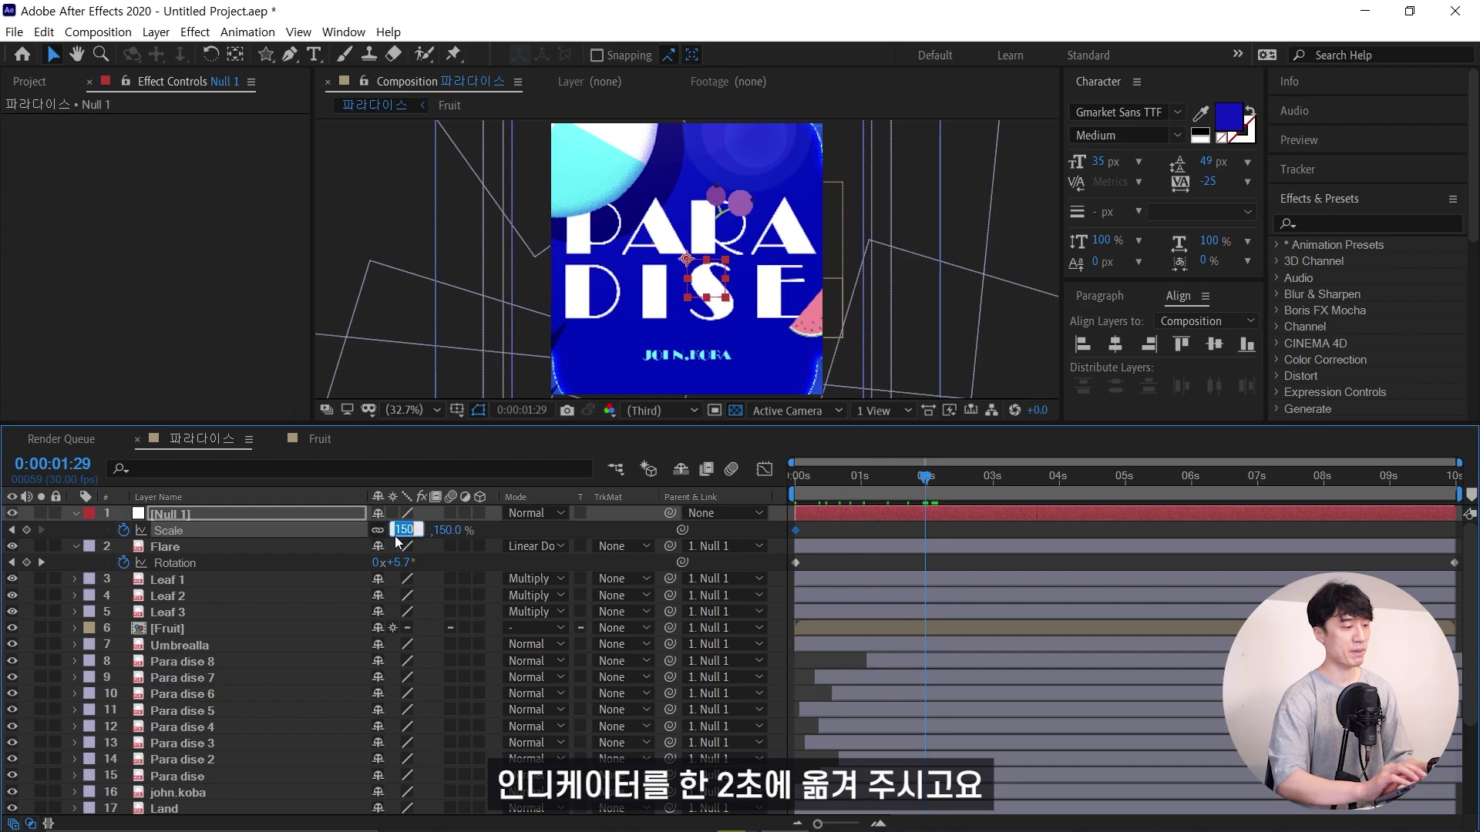
type("100")
key("Return")
mouse_move(905, 484)
left_mouse_down()
mouse_move(856, 503)
mouse_move(920, 501)
mouse_move(765, 507)
left_mouse_up()
key("space")
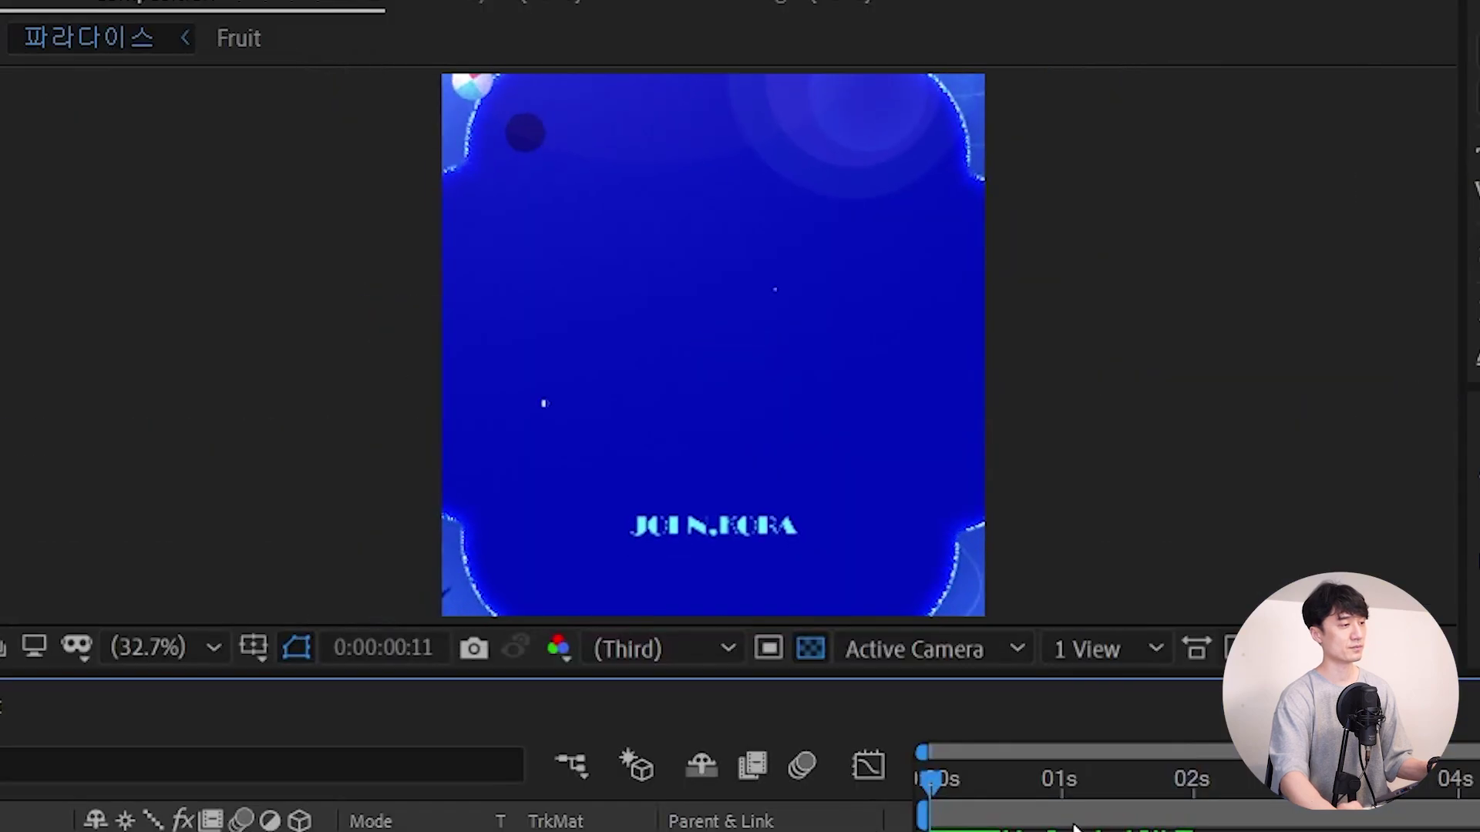
left_click_drag(987, 781, 1117, 824)
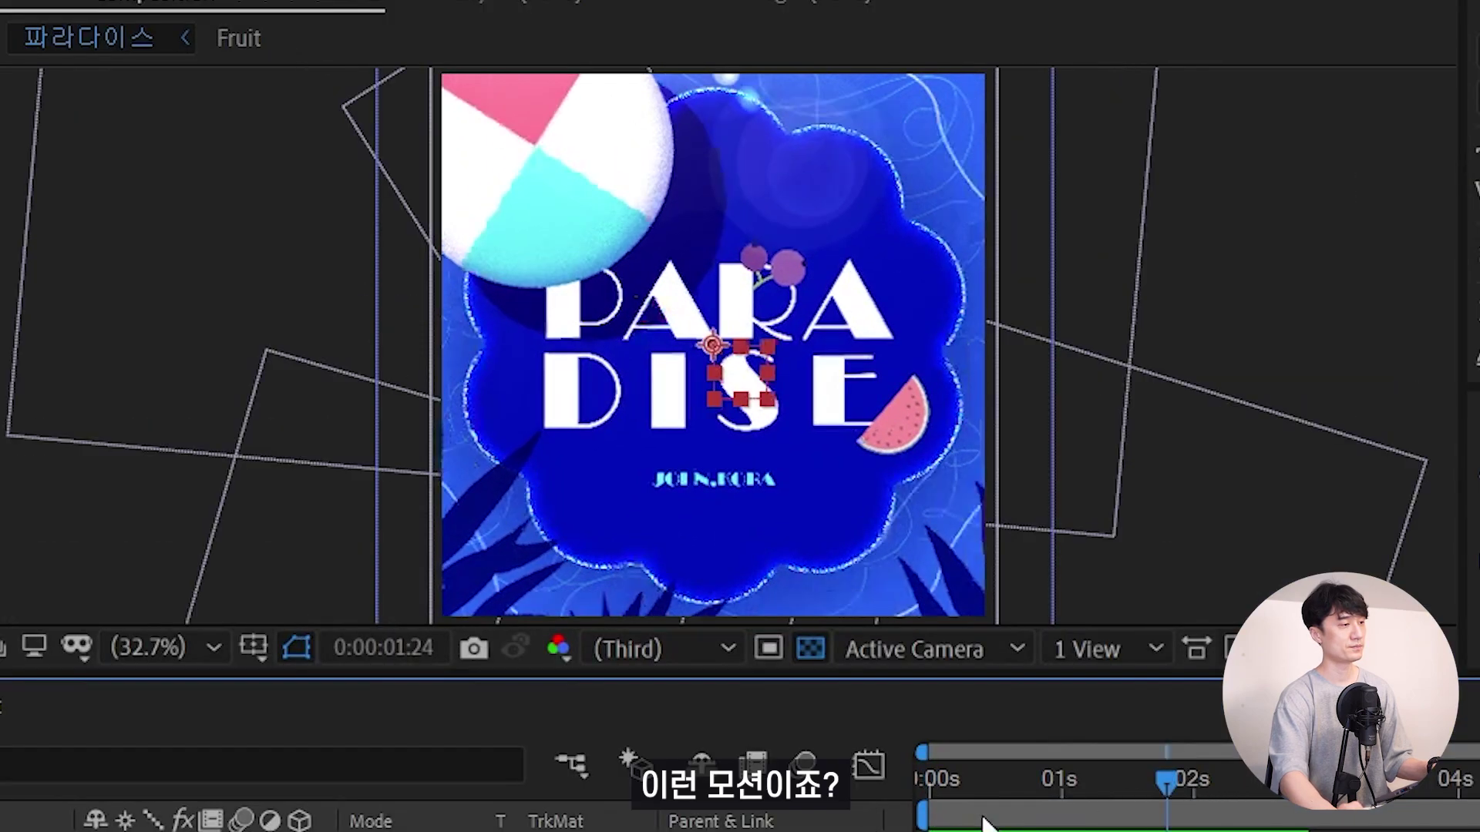
left_click_drag(890, 499, 926, 497)
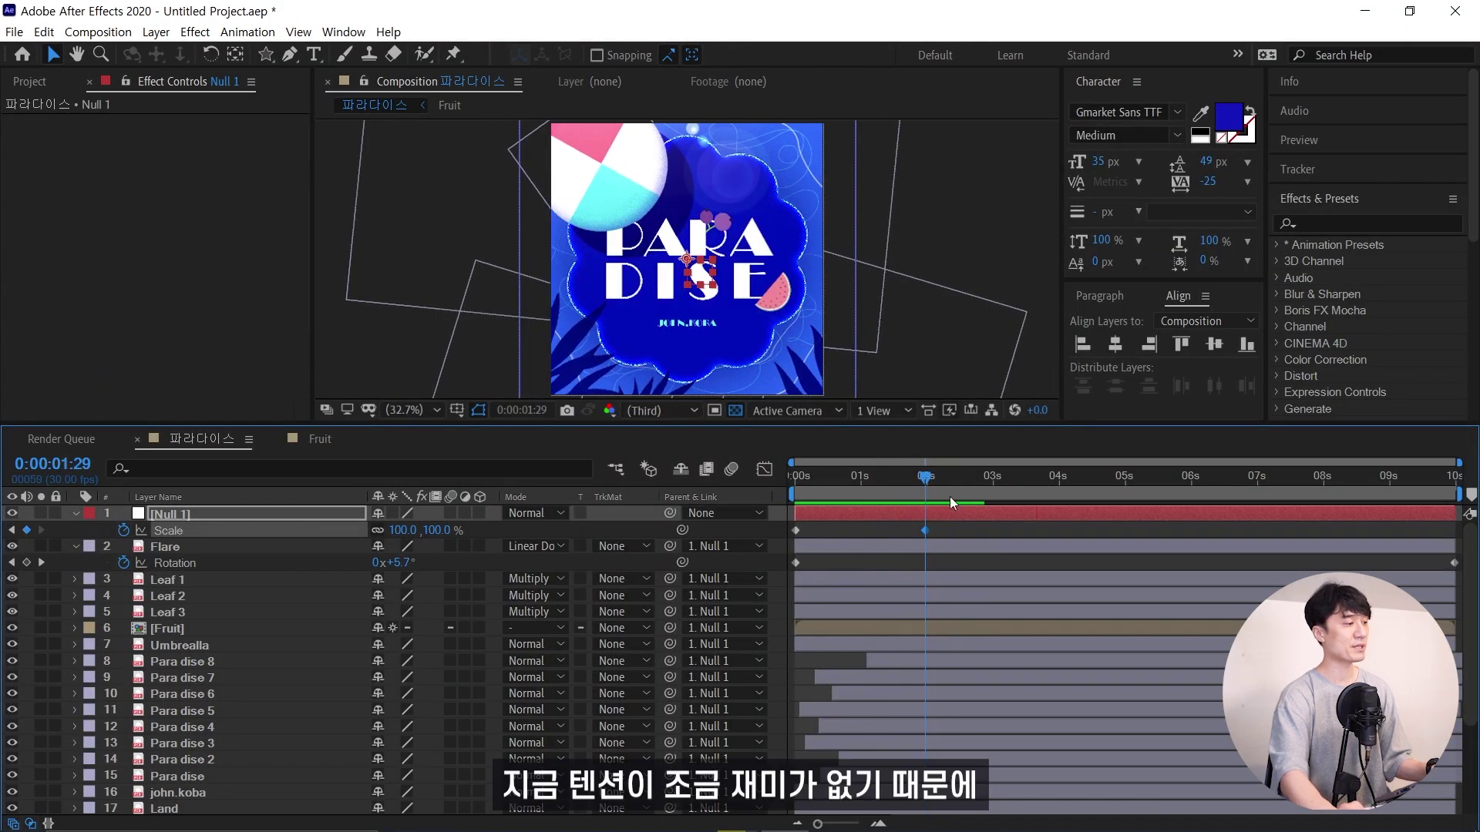
left_click_drag(965, 531, 734, 546)
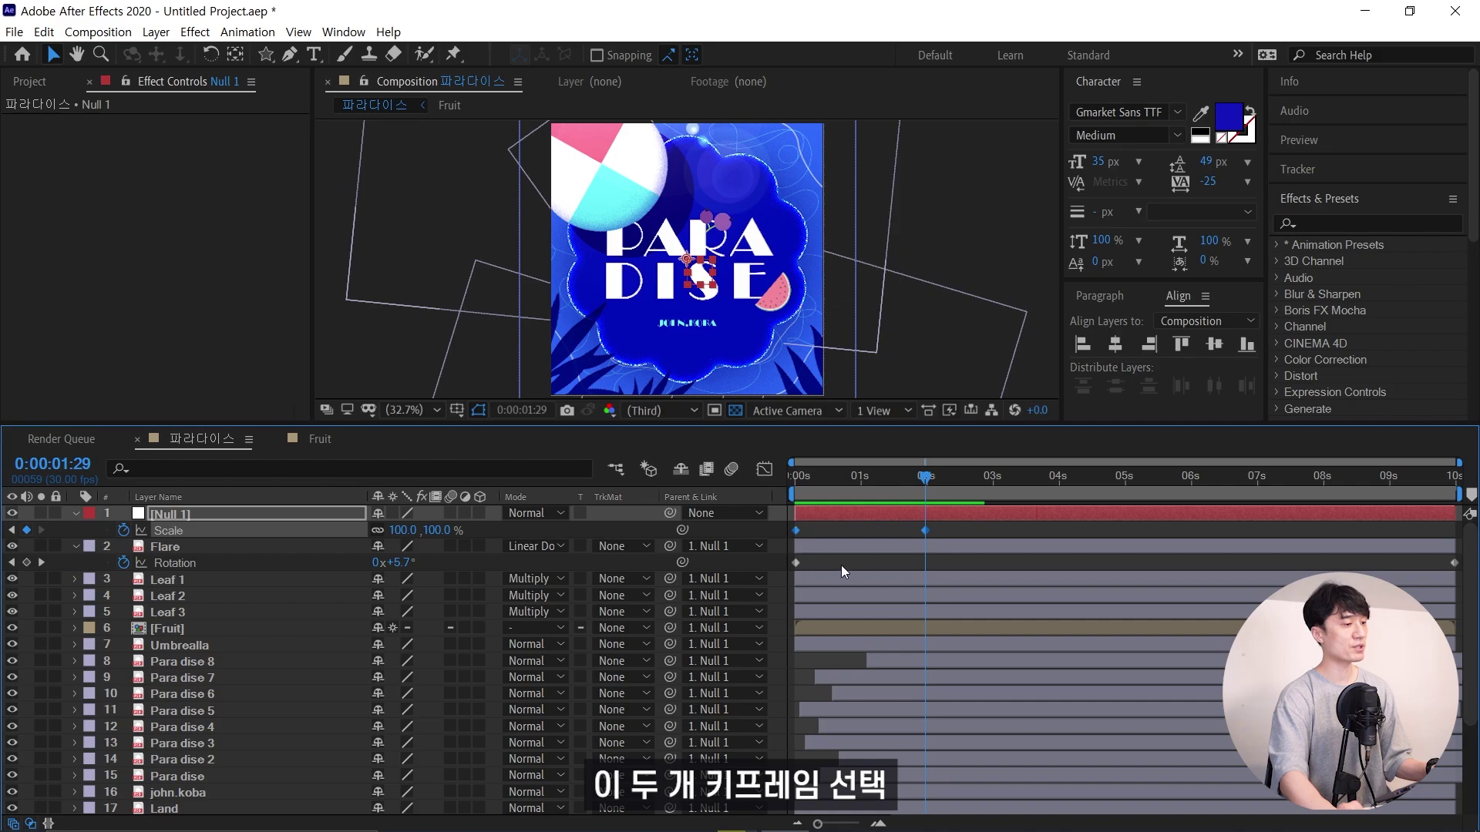
Set 80% incoming and outgoing influence on both Null 1 Scale keyframes via Keyframe Velocity, then preview
right_click(925, 529)
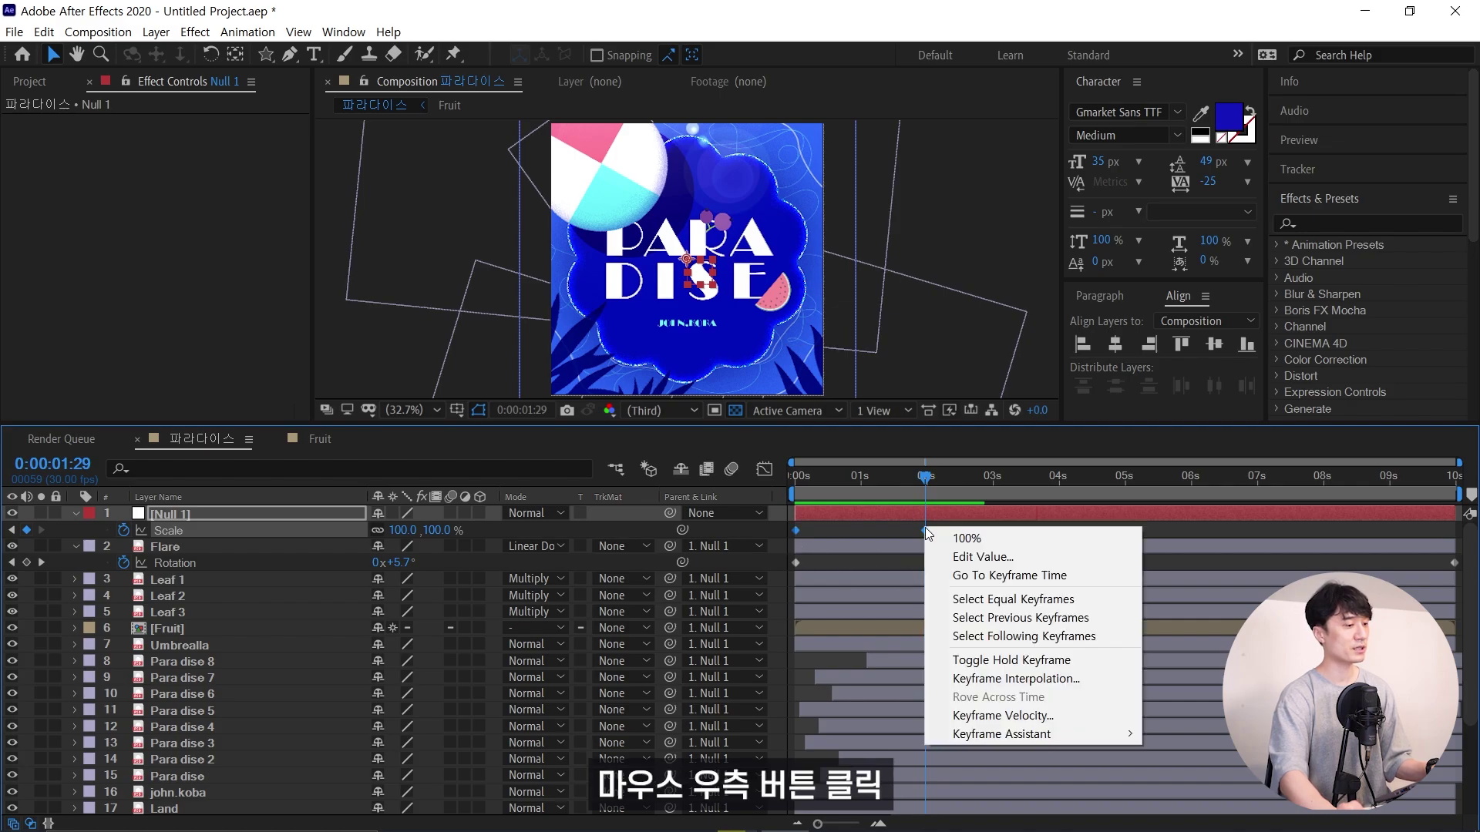
left_click(1006, 716)
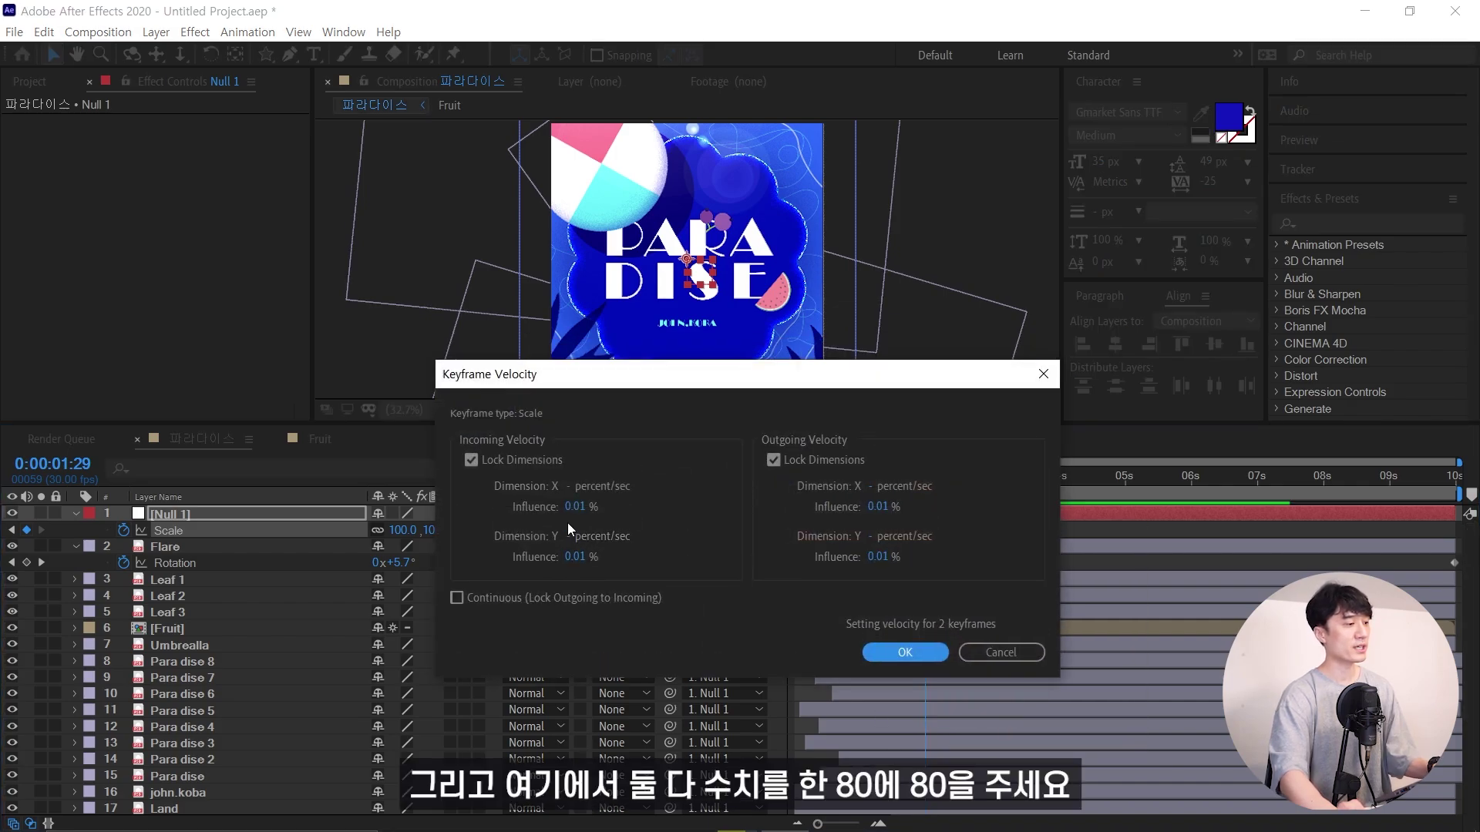
left_click(575, 506)
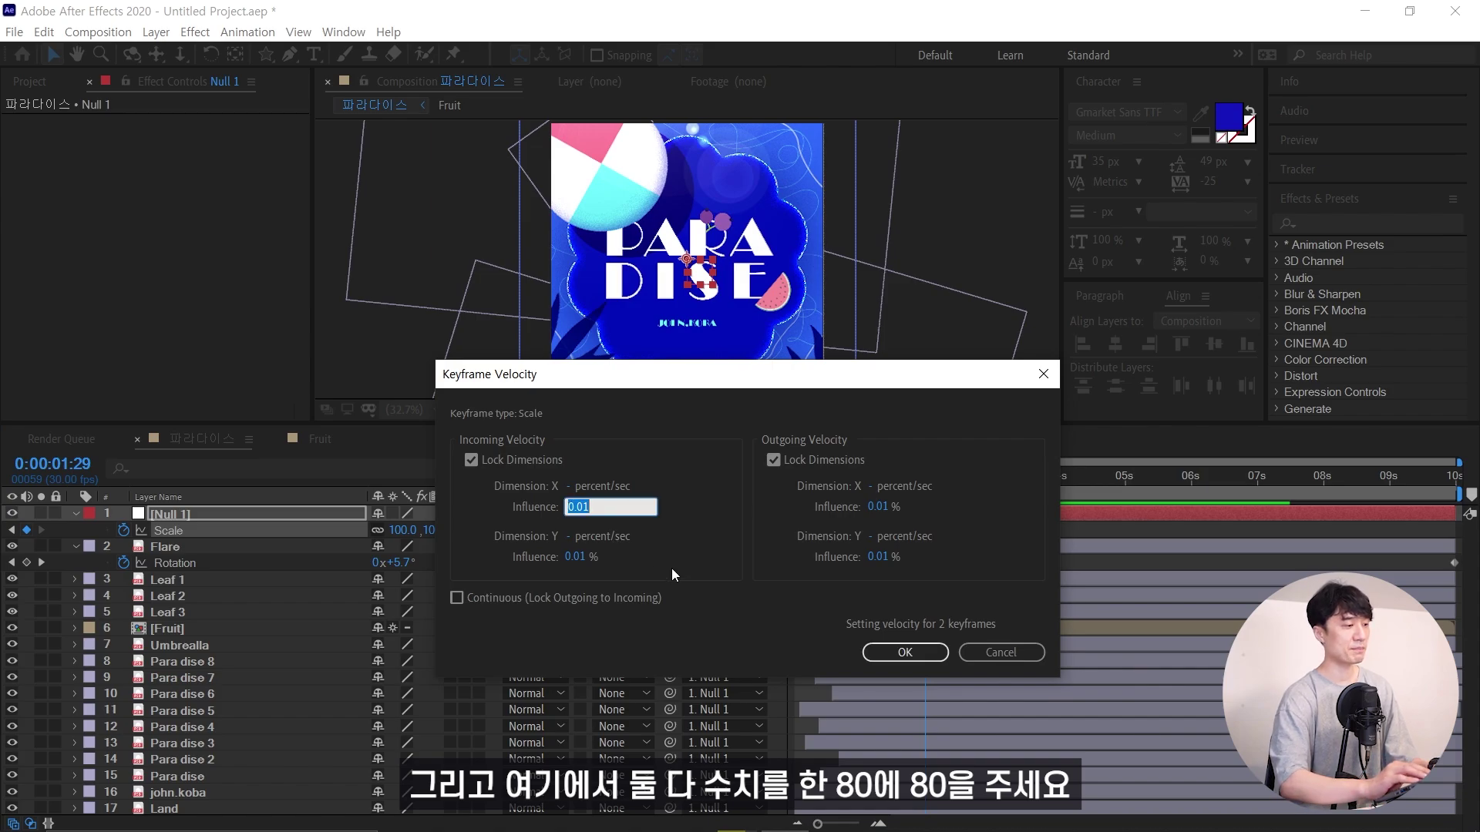
type("80")
key("Tab")
key("Tab")
key("Tab")
key("Tab")
type("80")
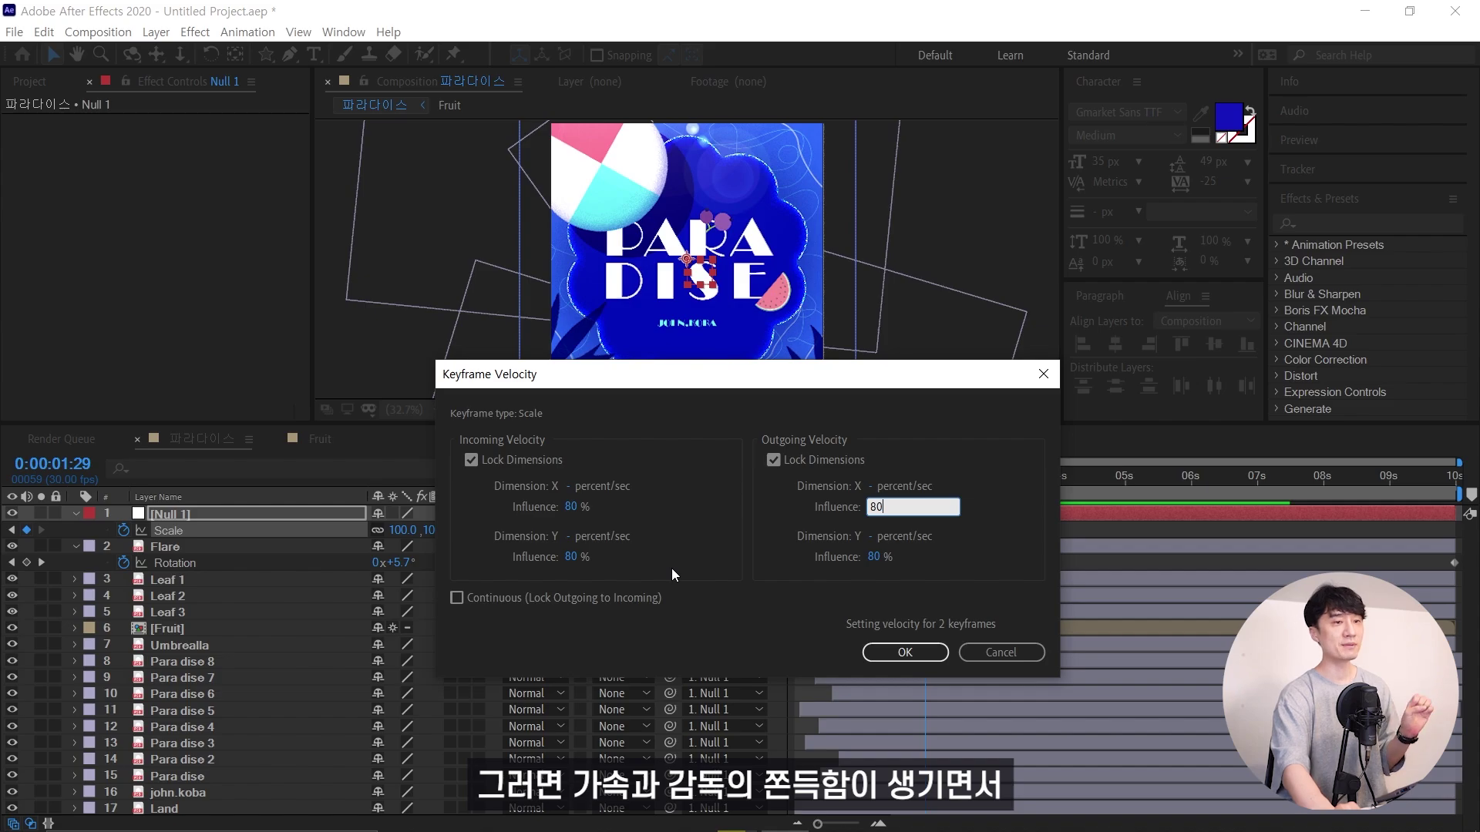
left_click(903, 652)
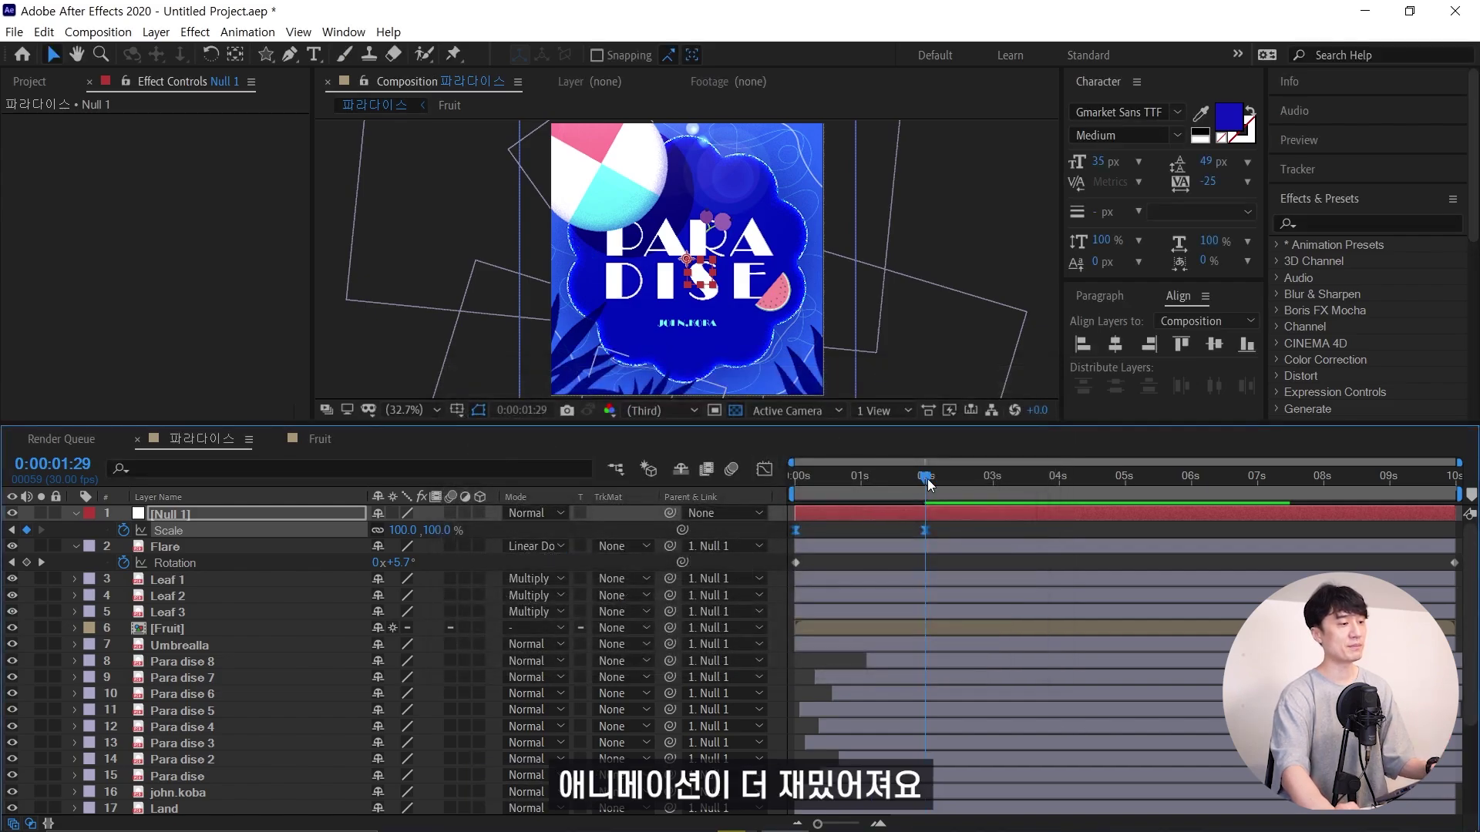
left_click_drag(927, 478, 751, 527)
key("space")
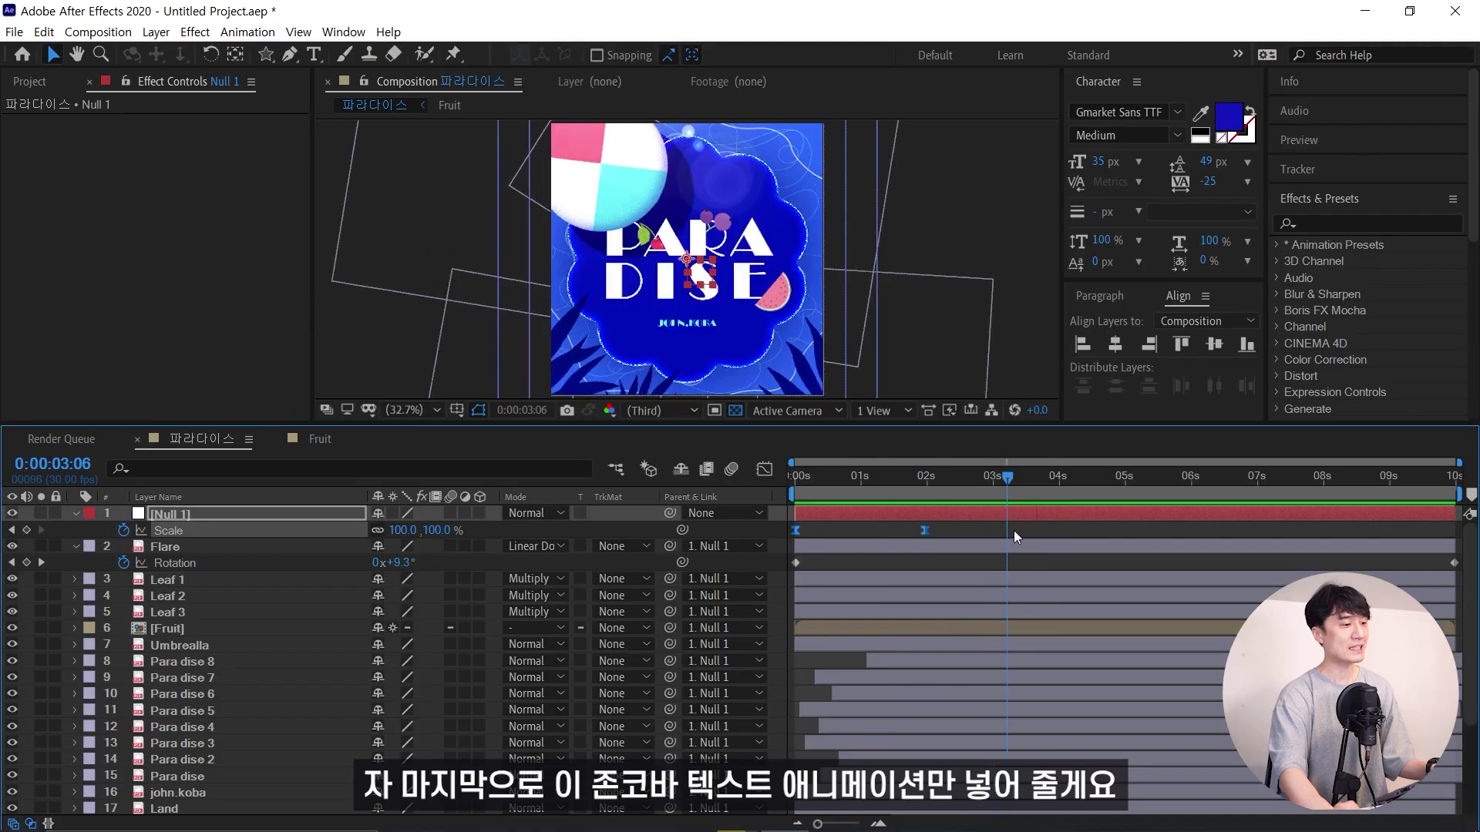
left_click(1015, 537)
left_click_drag(733, 330, 690, 284)
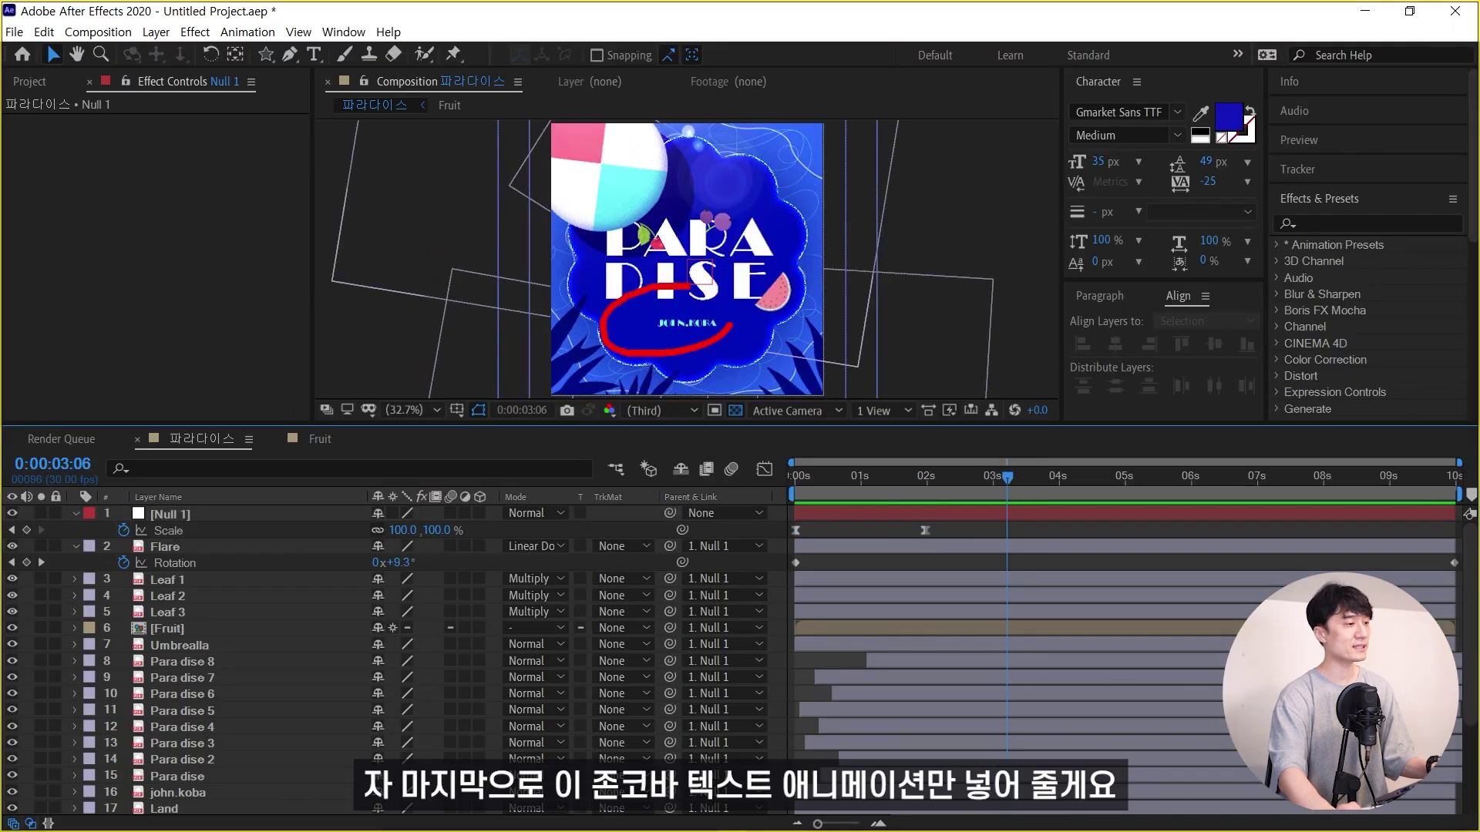
key("Escape")
scroll(622, 612, "down", 3)
left_click(193, 662)
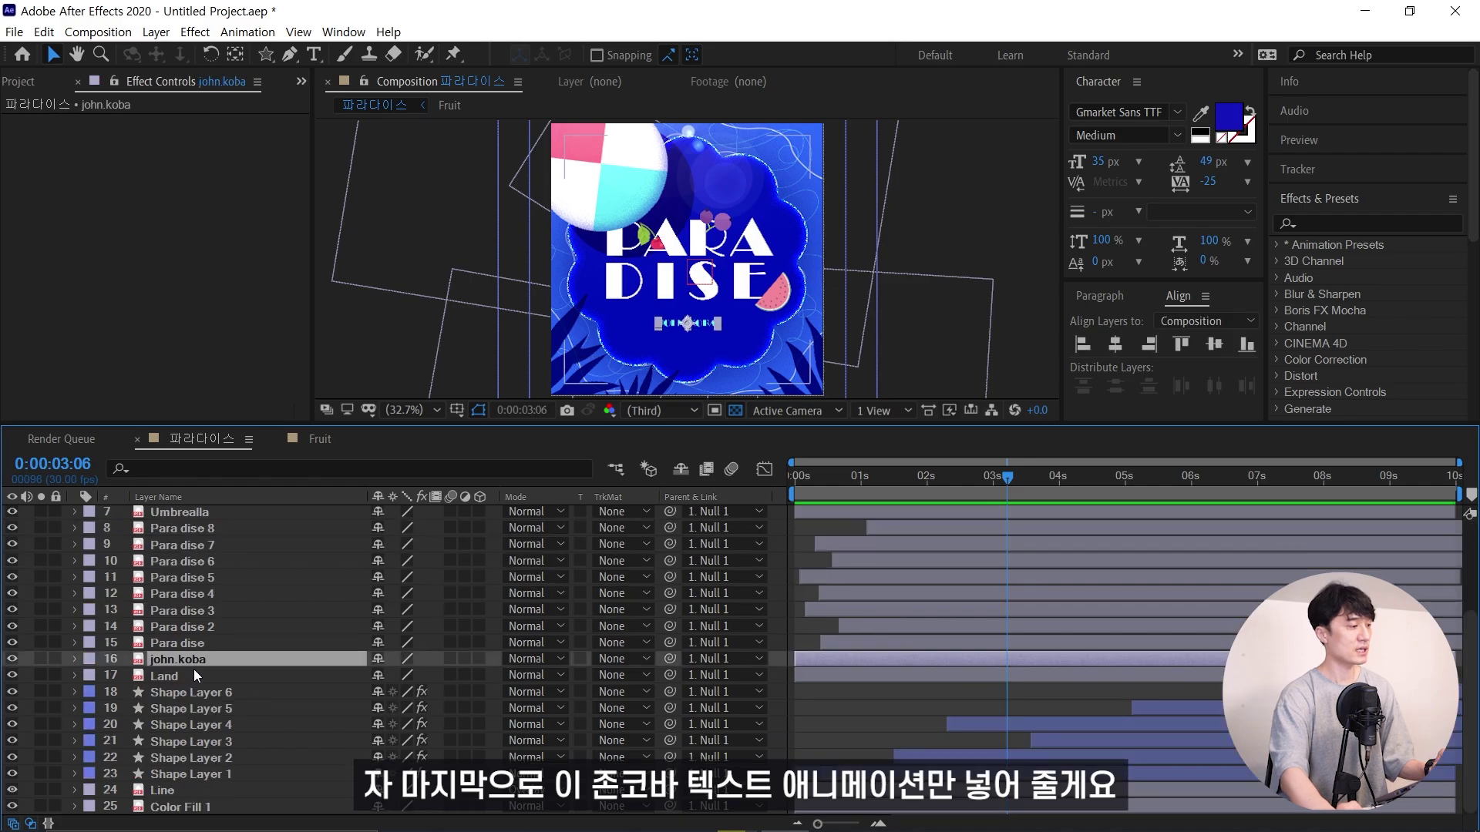
right_click(224, 660)
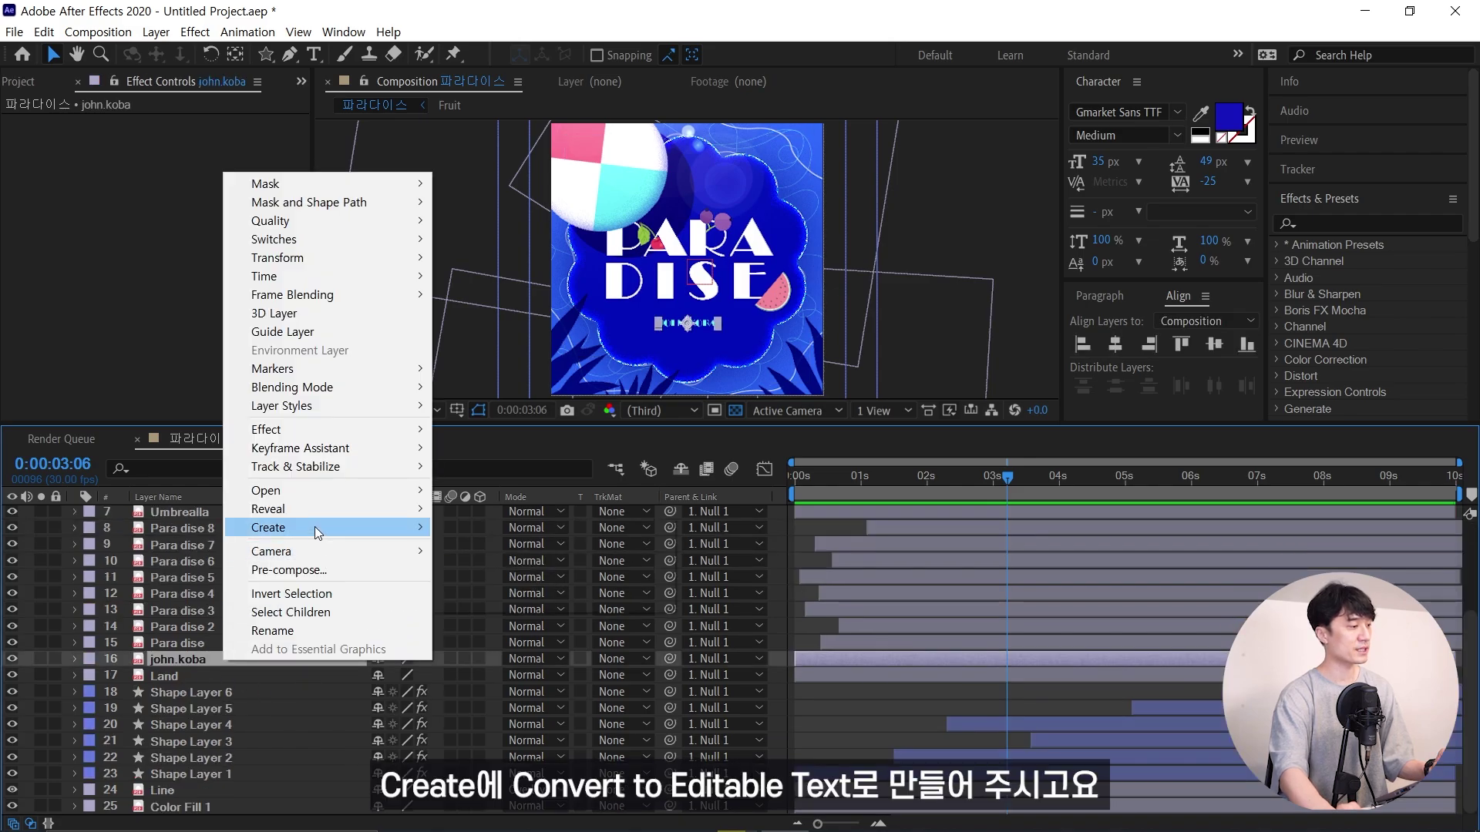
mouse_move(332, 528)
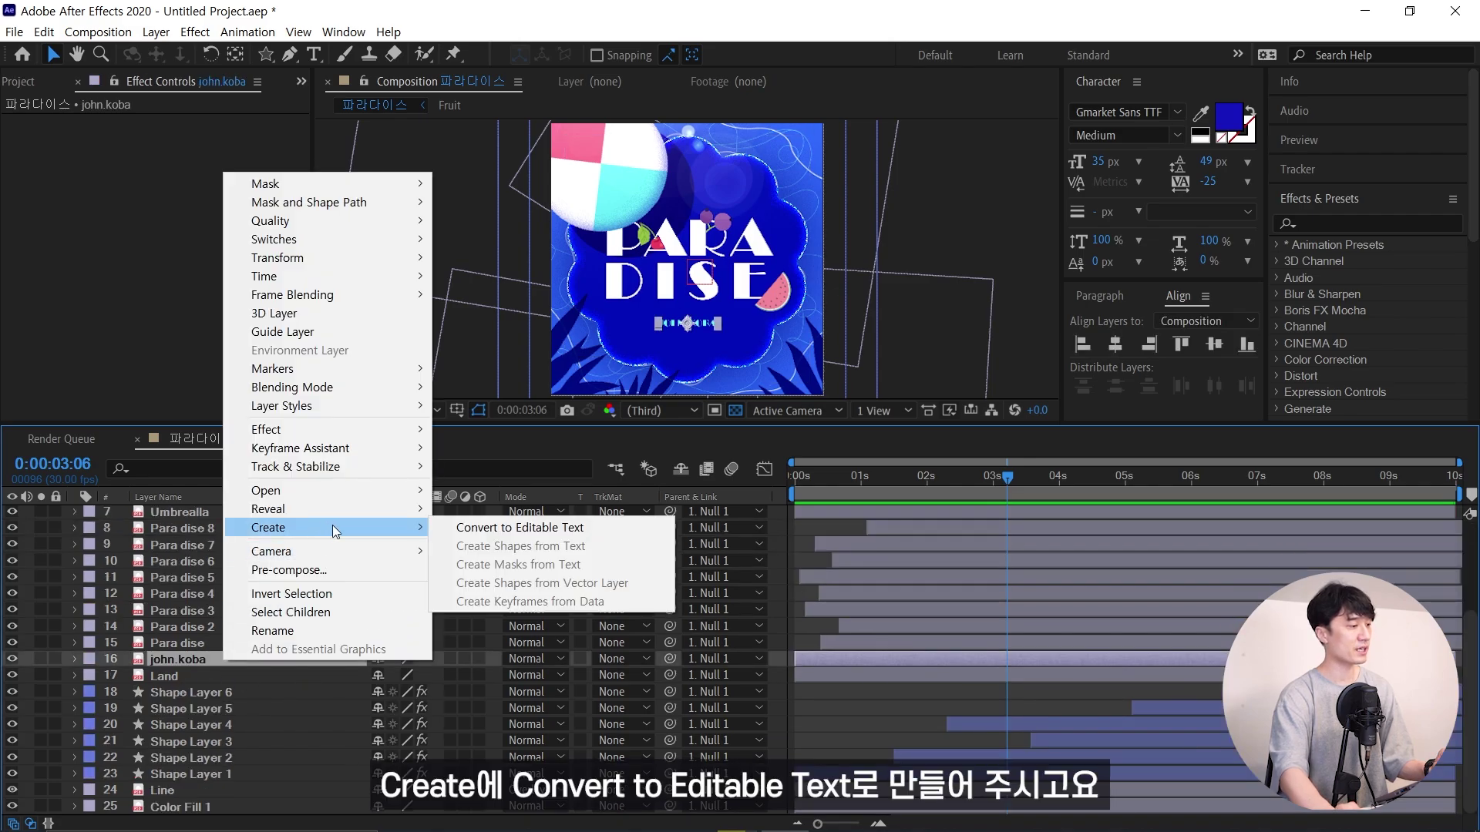
left_click(490, 536)
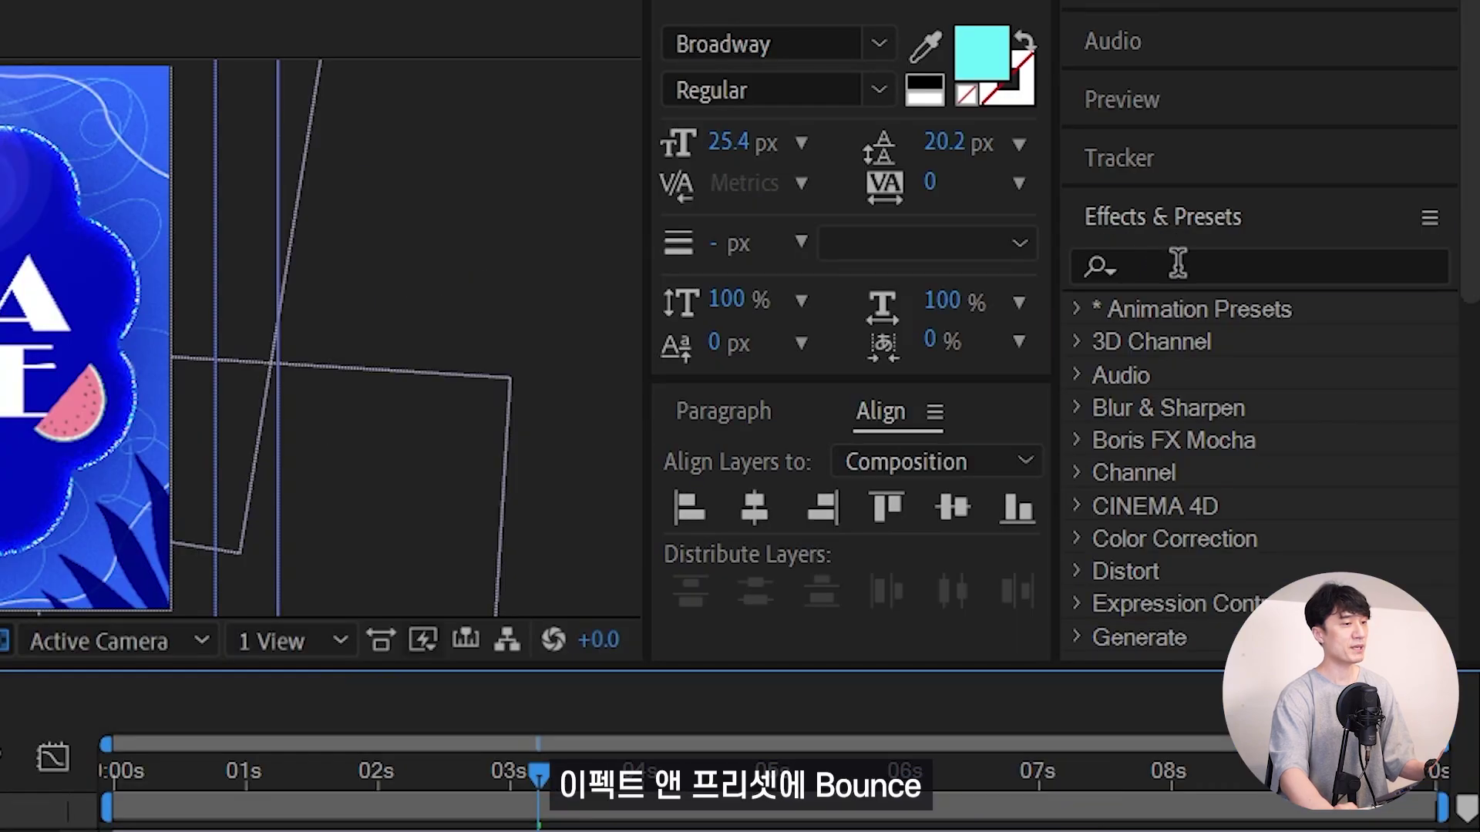
Search Effects & Presets for 'bounce'
left_click(1311, 223)
type("boun")
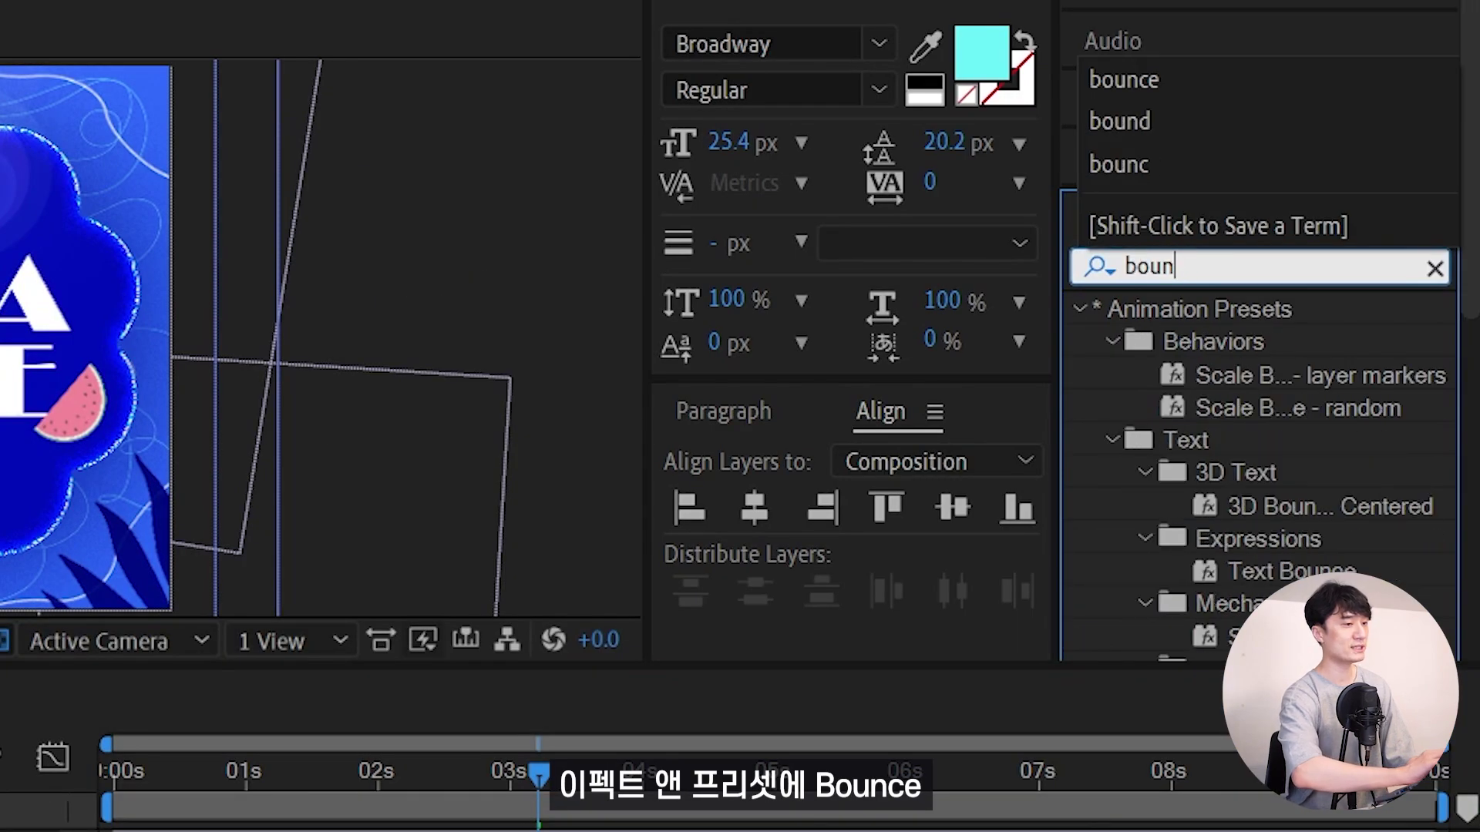
type("ce")
key("Return")
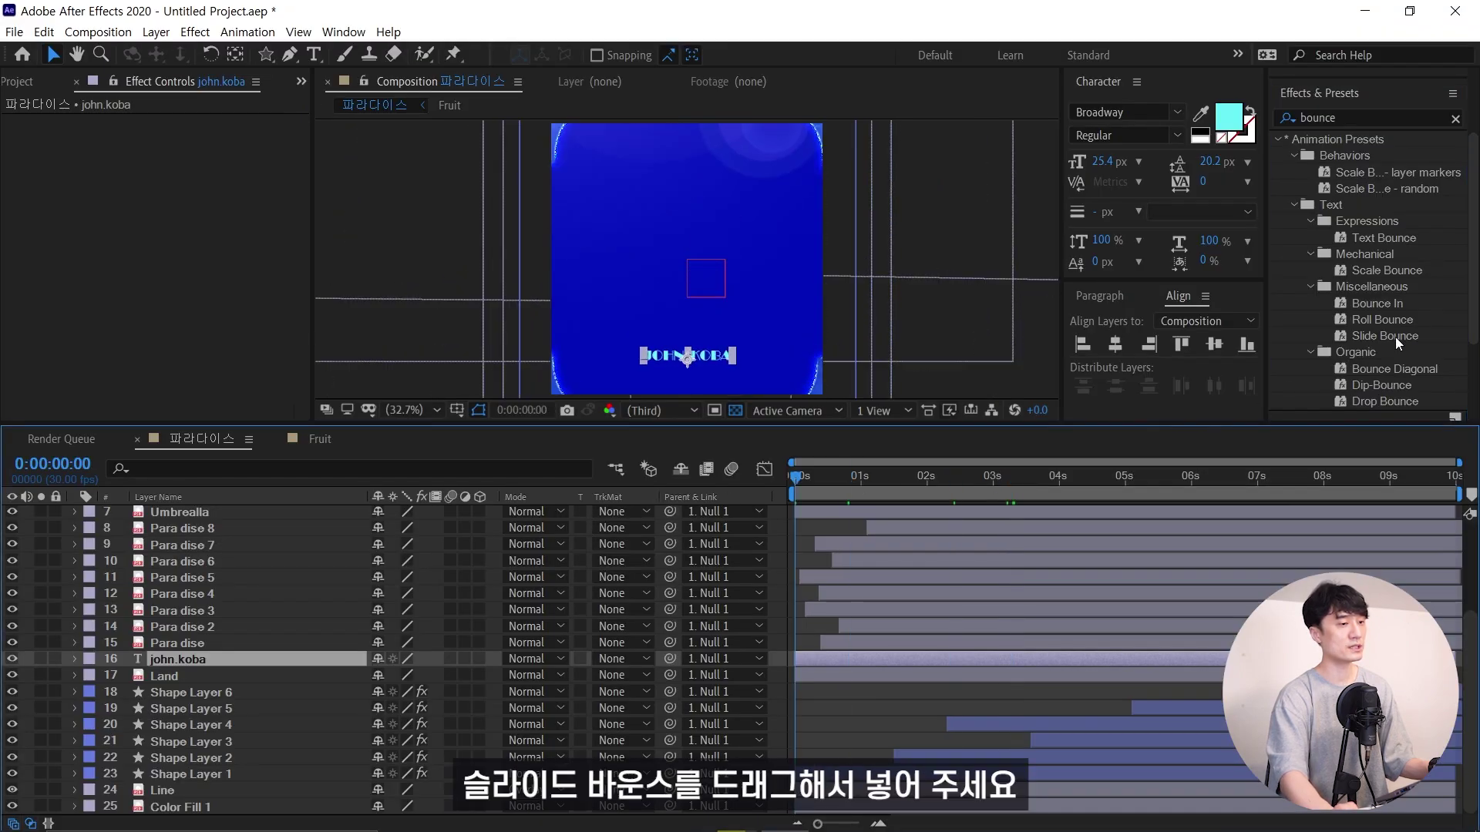
Apply the Slide Bounce preset to the john.koba text and scrub to check it
left_click_drag(1395, 336, 825, 661)
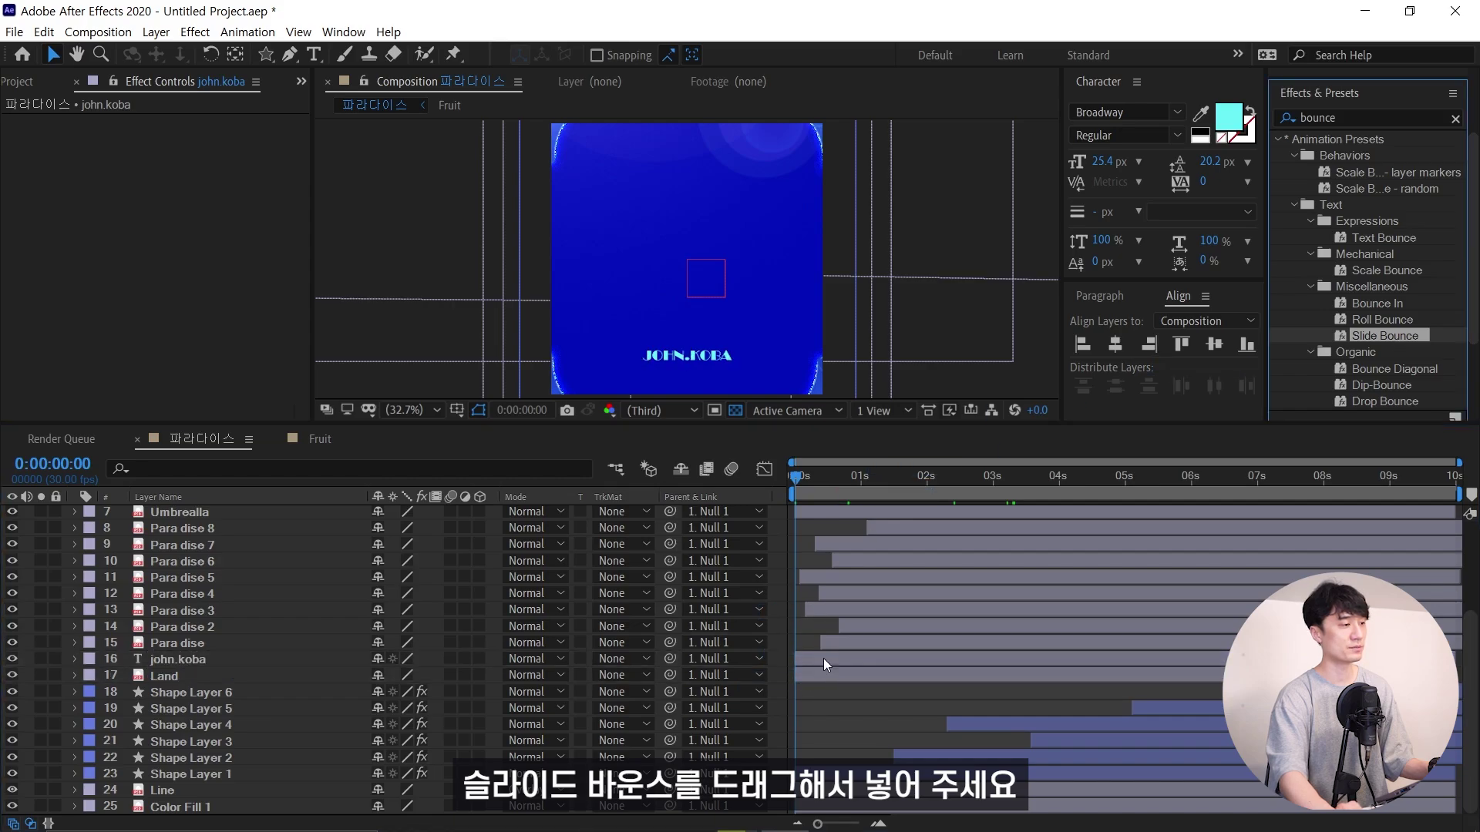
left_click_drag(817, 481, 979, 496)
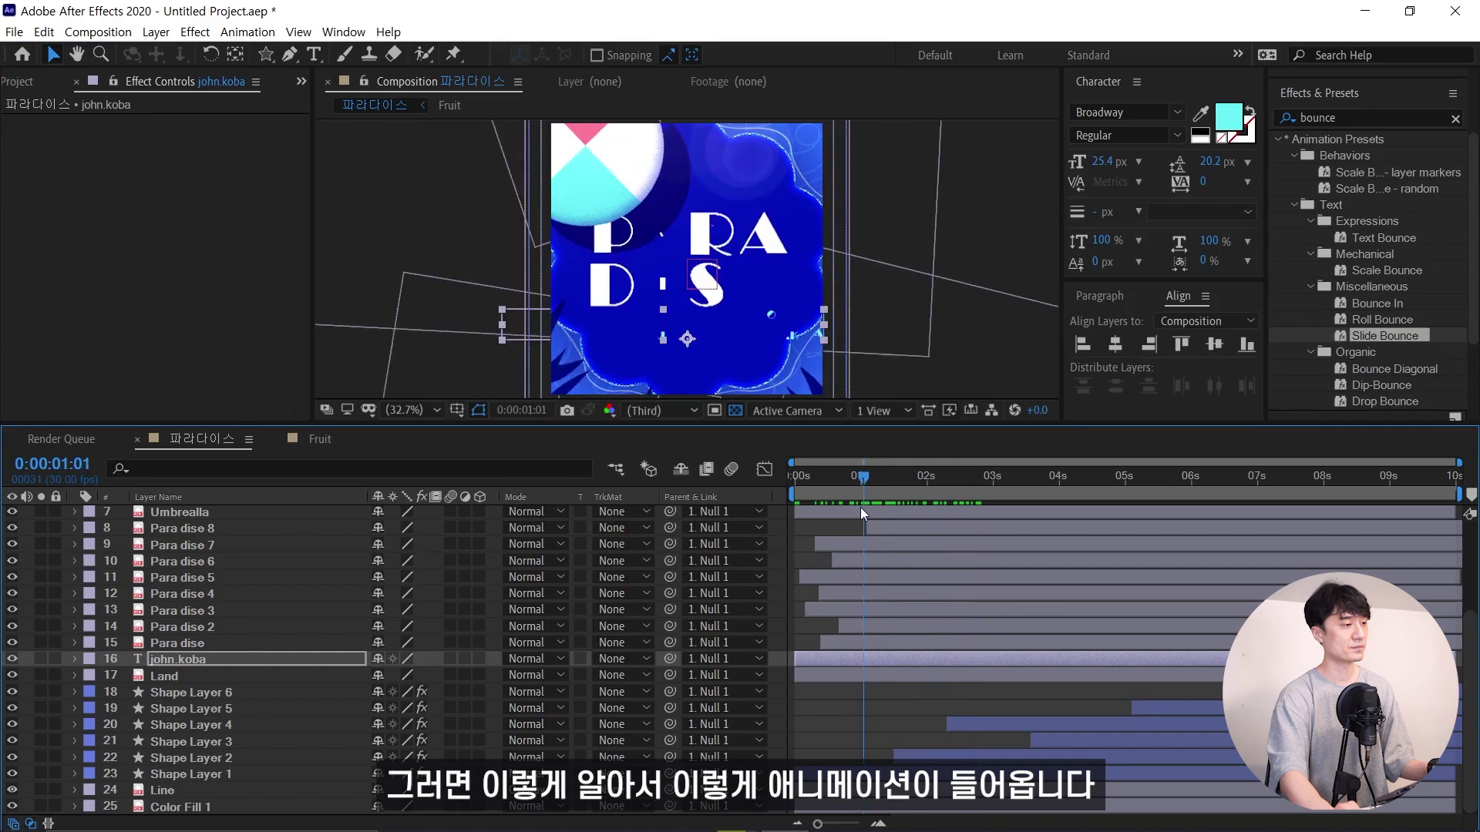
left_click_drag(980, 502, 956, 503)
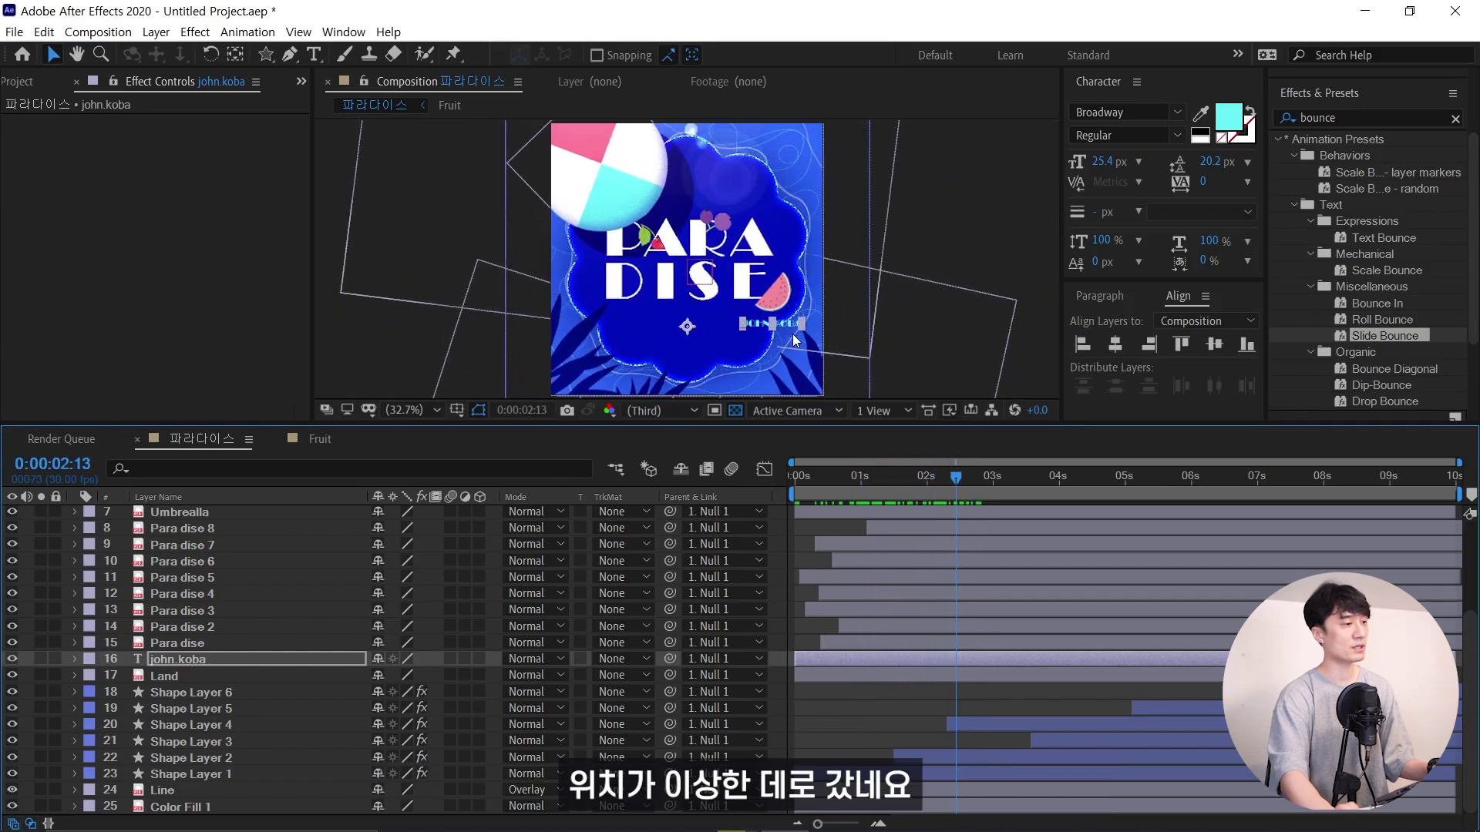
Centre the JOHN.KOBA text under the title in the maximized viewer, then preview
left_click(747, 325)
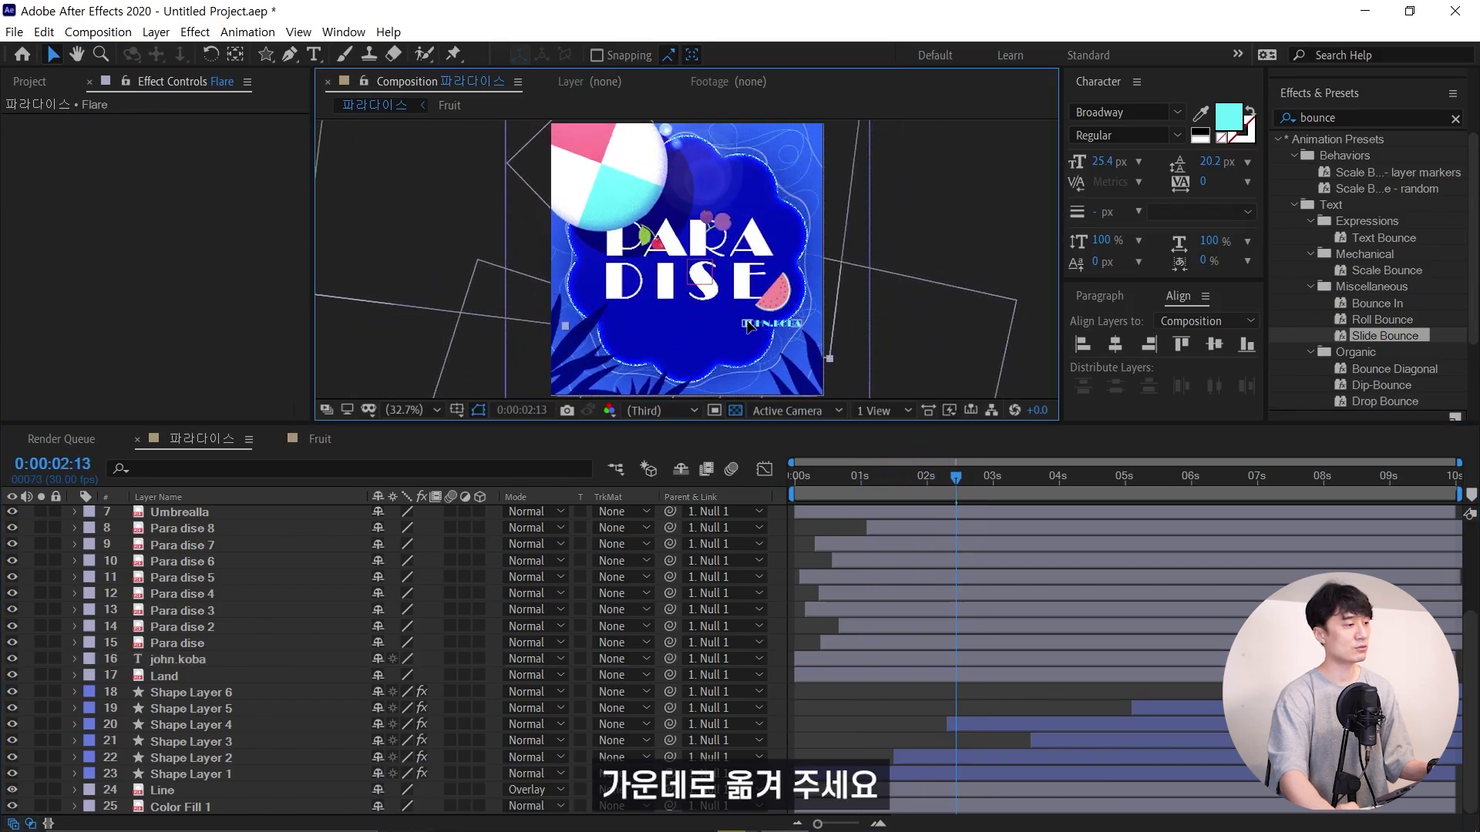
left_click(840, 676)
left_click(307, 643)
left_click(296, 659)
key("grave")
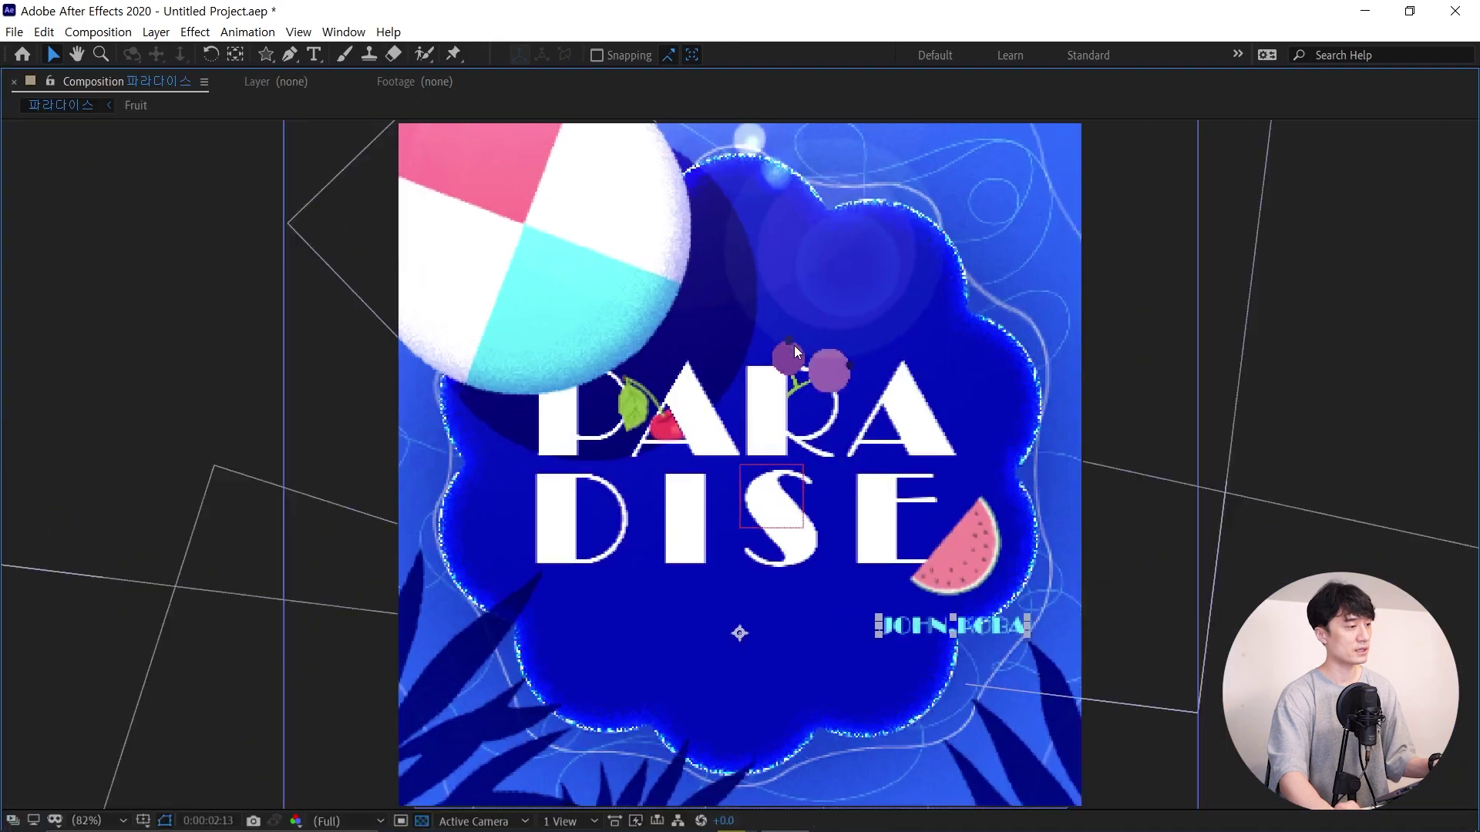
left_click_drag(1000, 627, 879, 629)
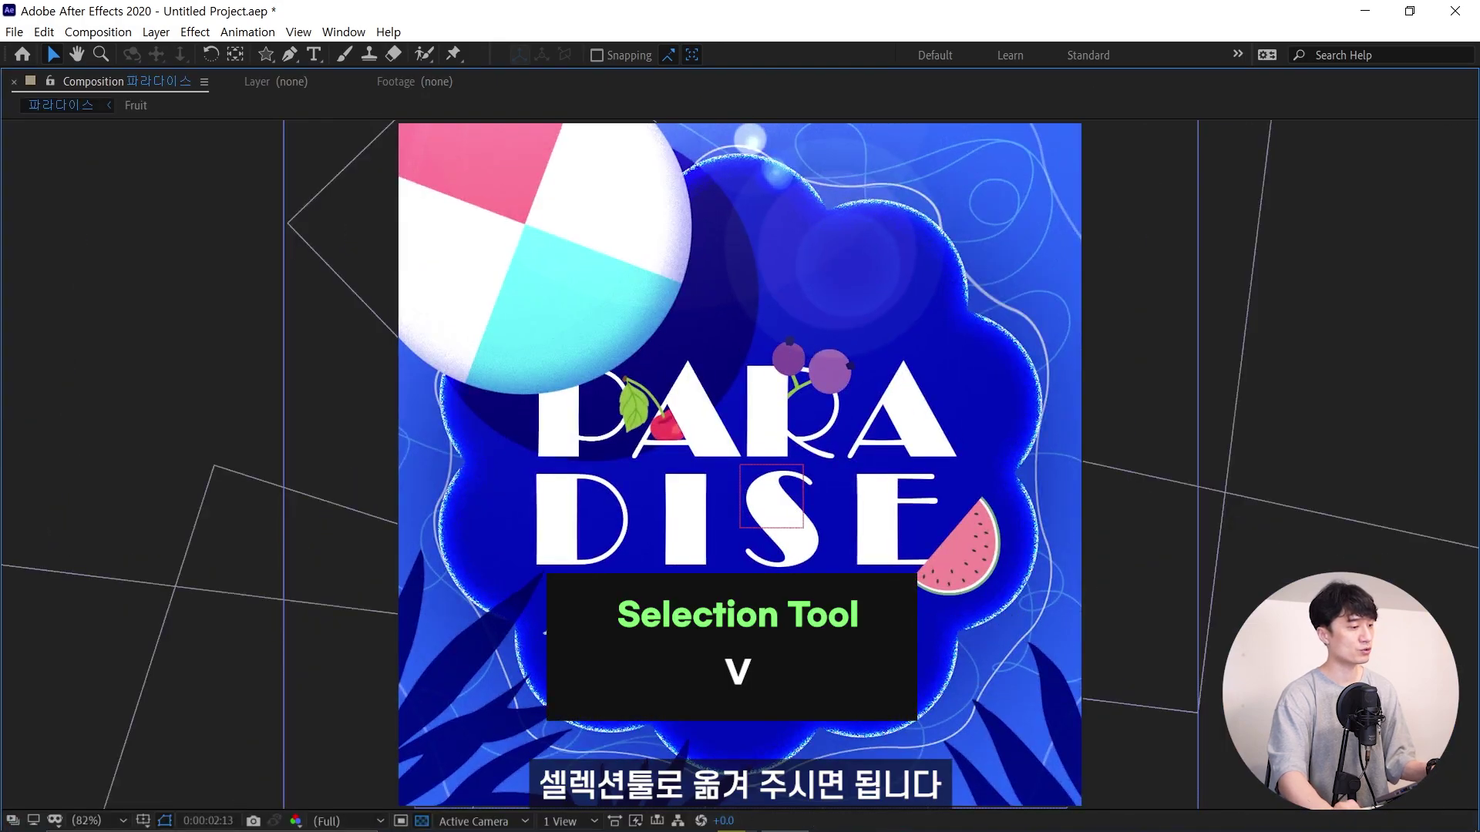
left_click_drag(787, 642, 780, 642)
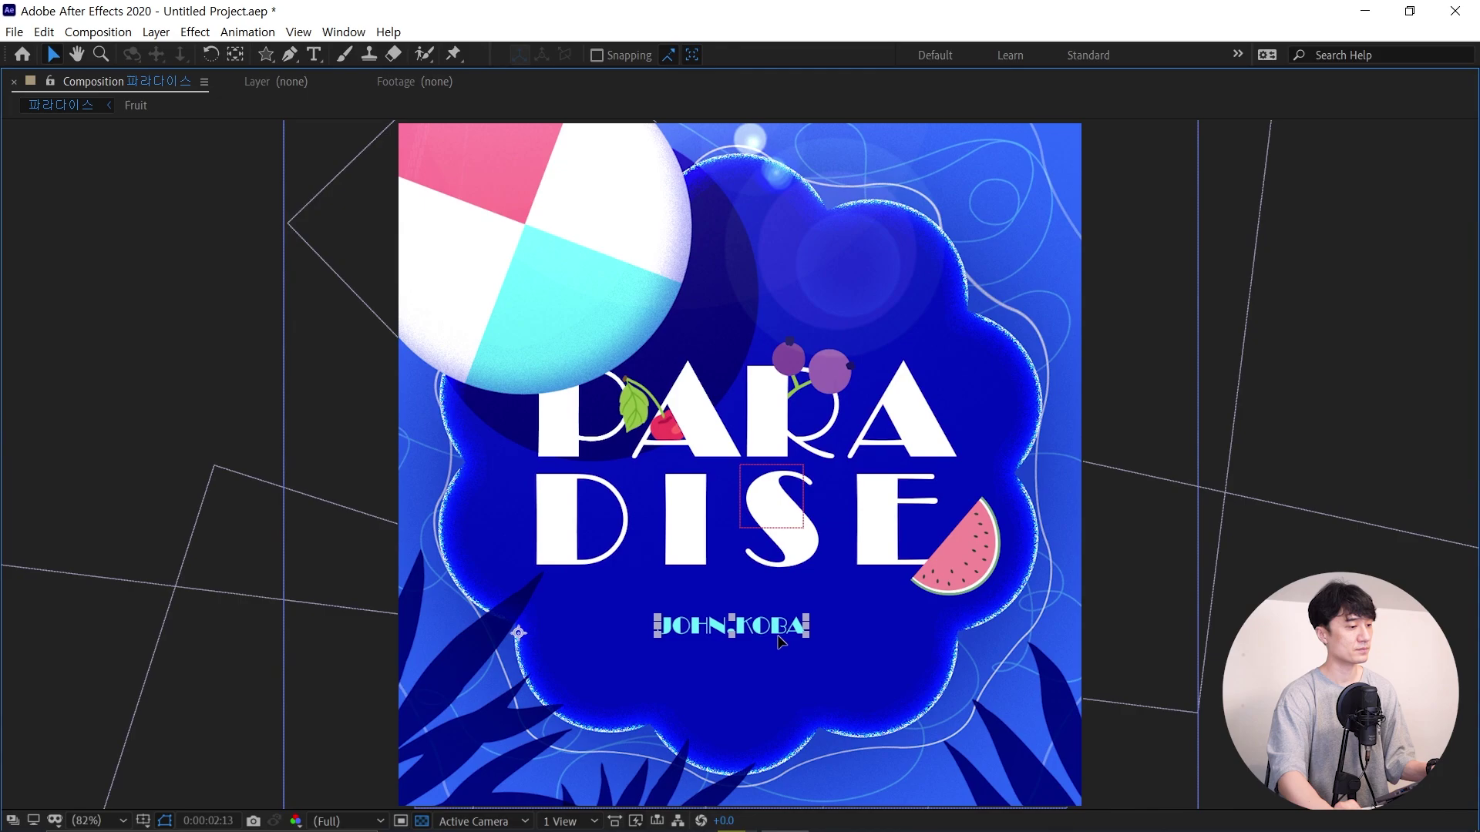
key("grave")
key("space")
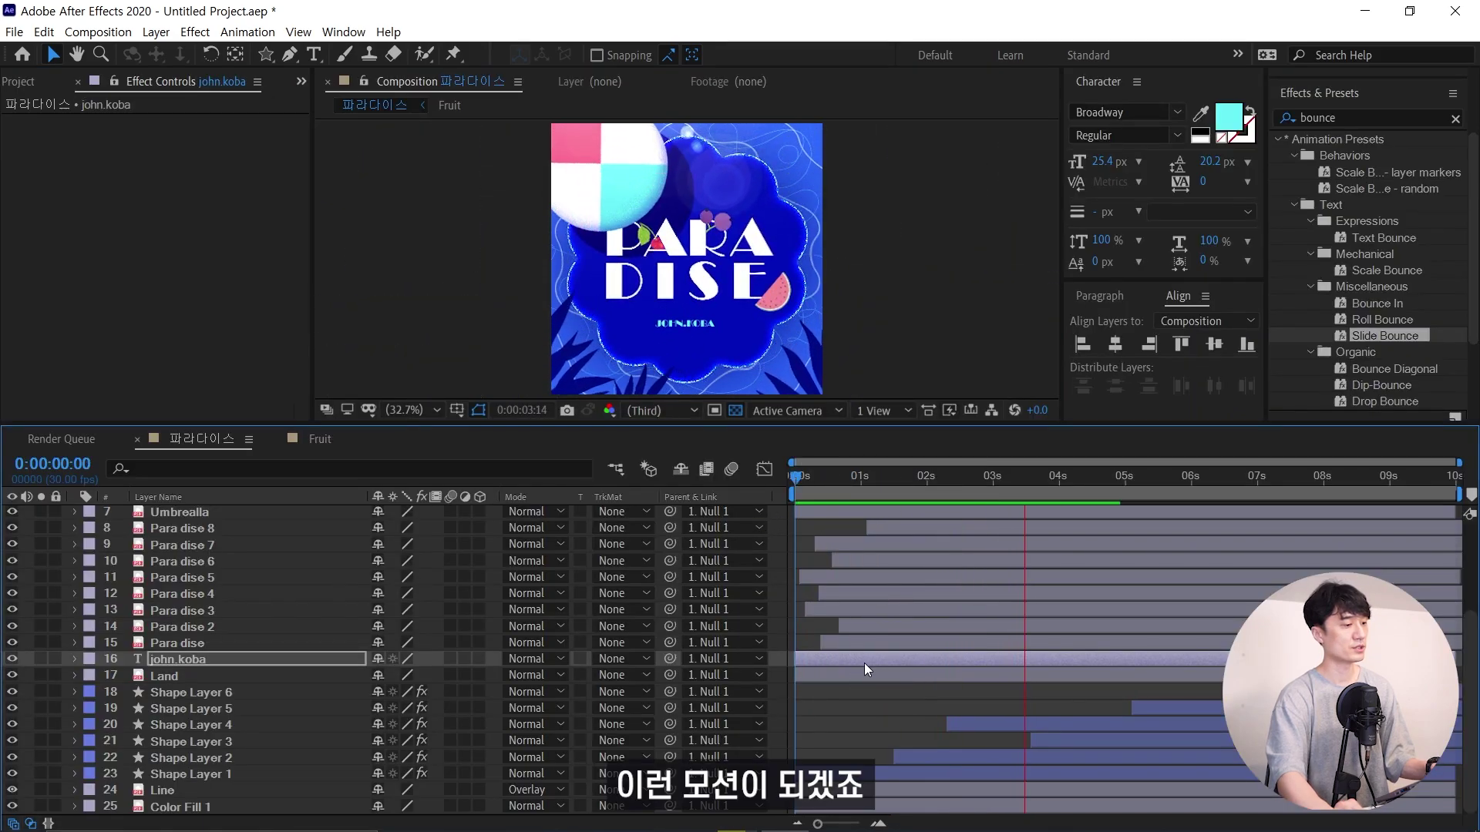
Shift the john.koba layer to start slightly later and replay the preview
left_click_drag(866, 662, 909, 660)
key("space")
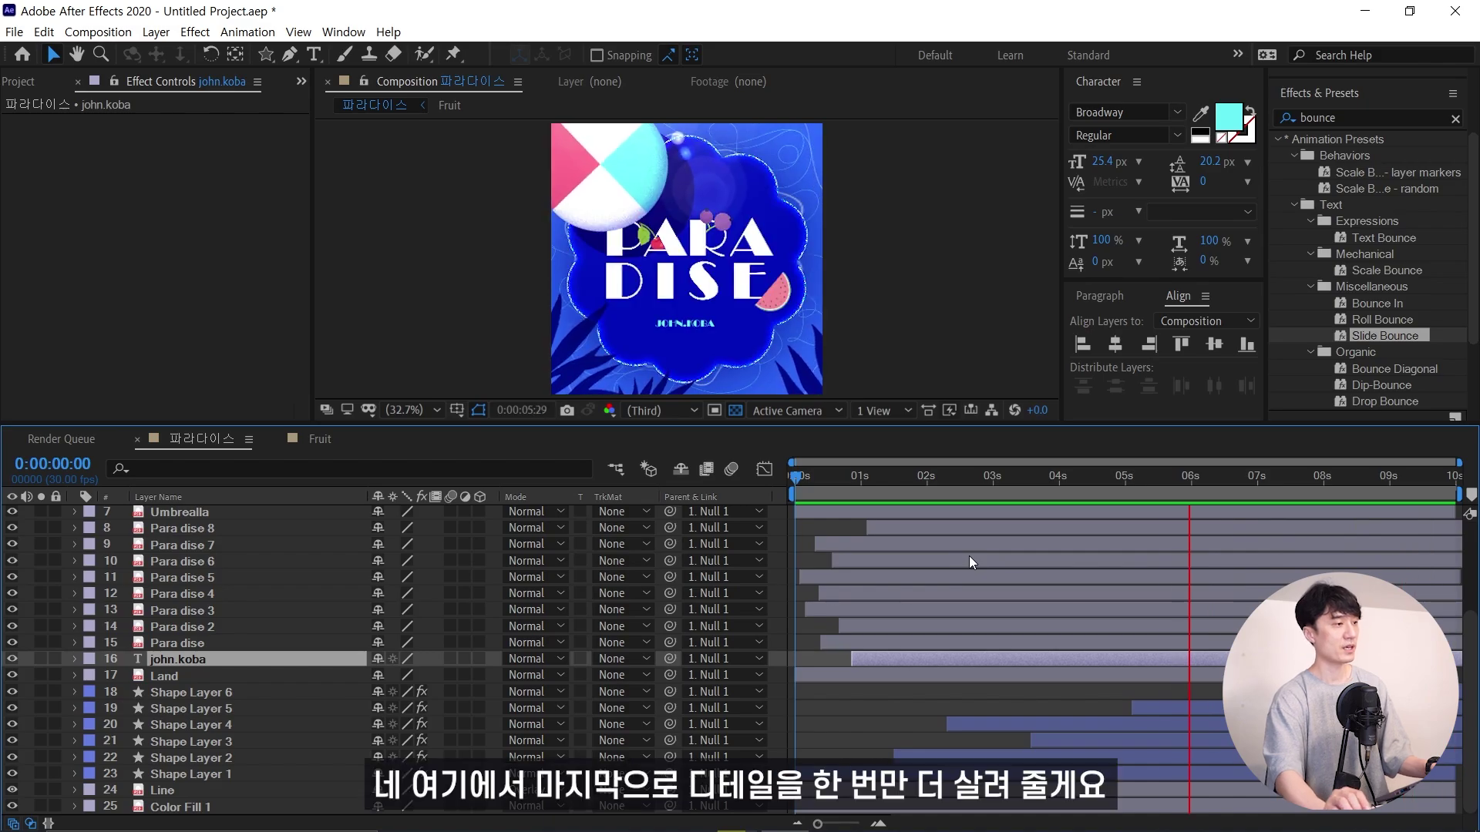
key("space")
Reveal the Umbrealla layer's Drop Shadow properties and test changing its Angle
scroll(826, 599, "up", 3)
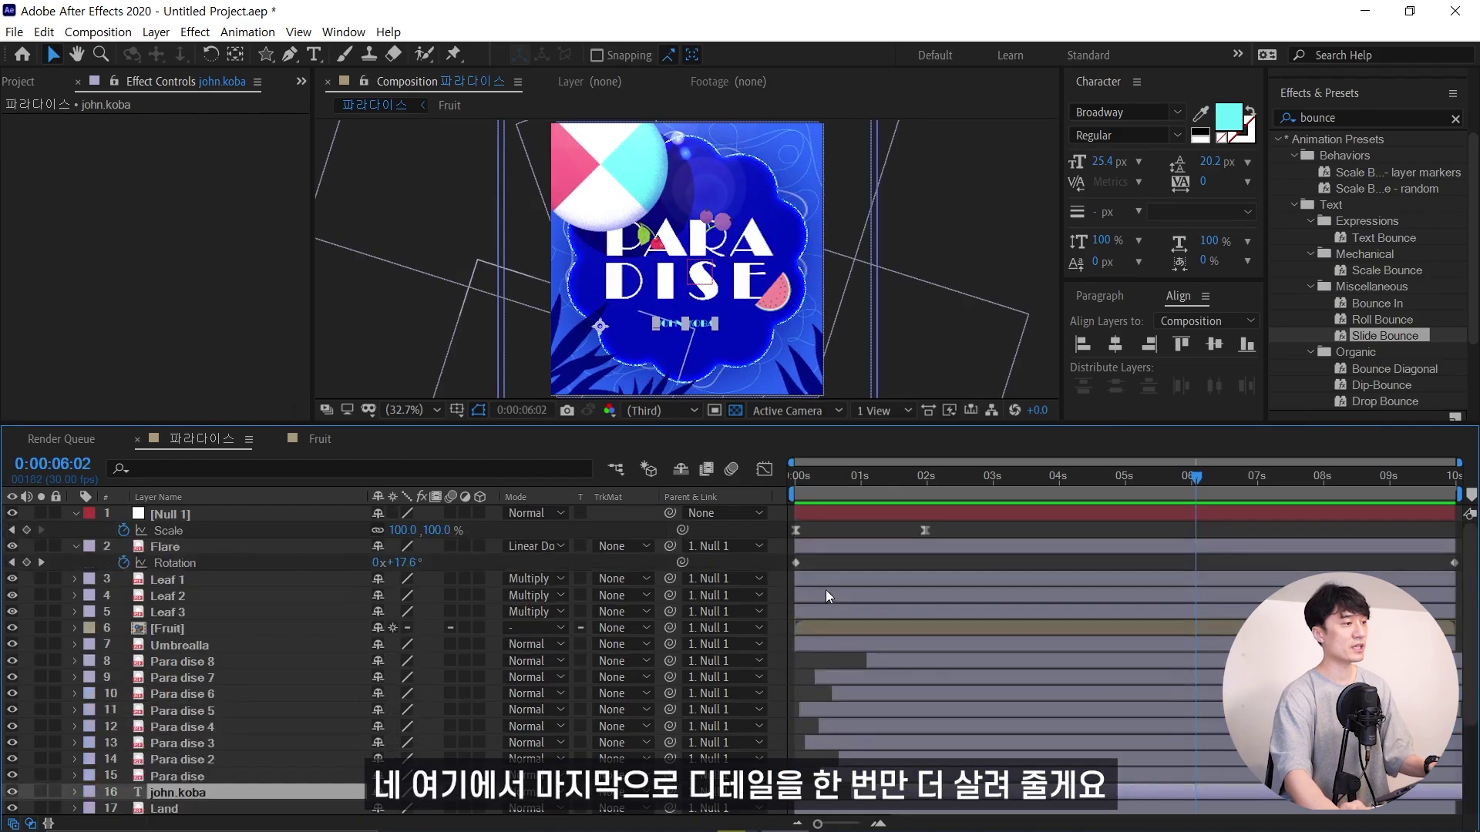
scroll(920, 561, "down", 3)
scroll(920, 561, "up", 3)
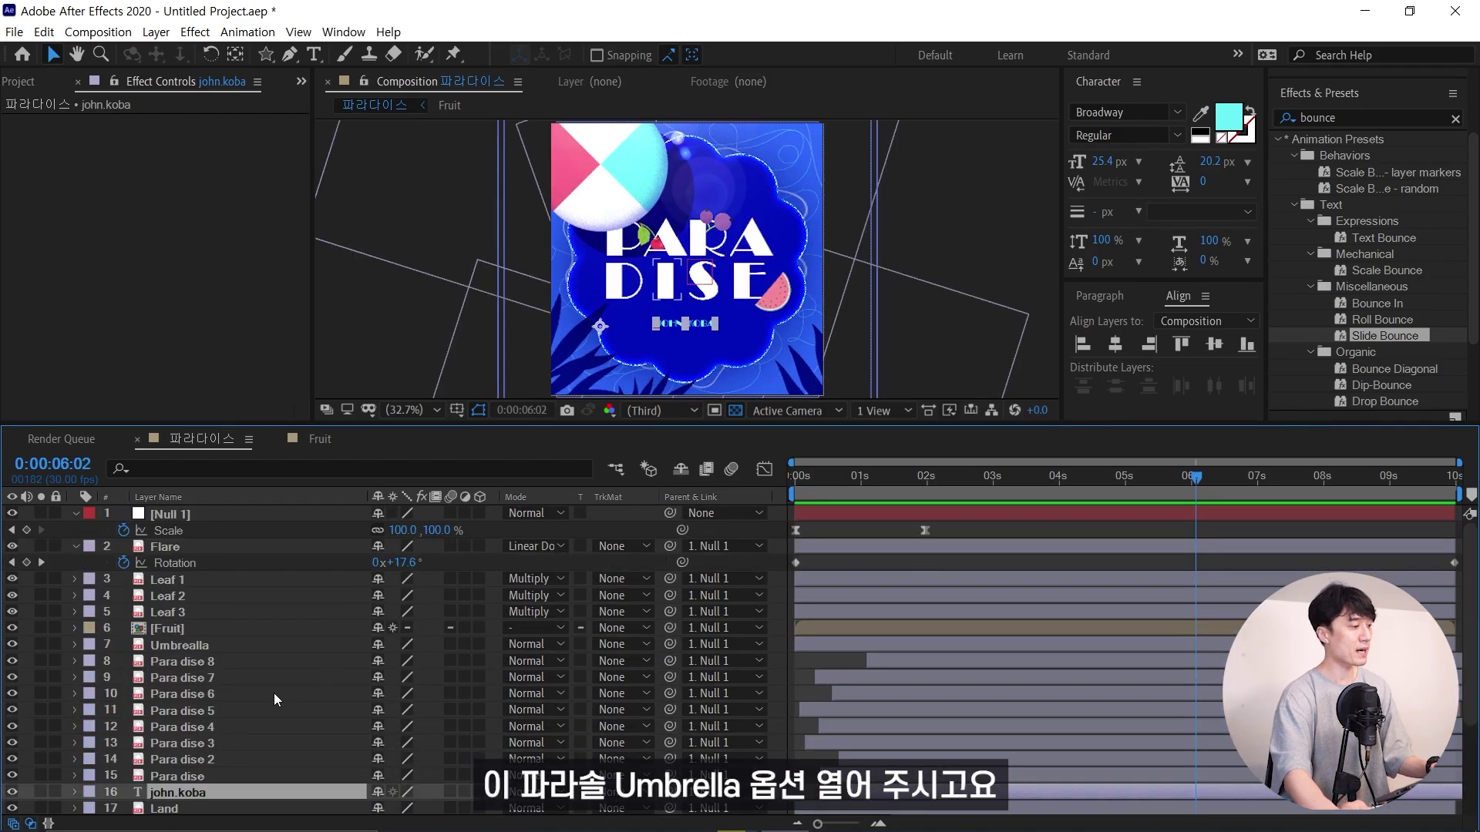
left_click(179, 641)
left_click(72, 646)
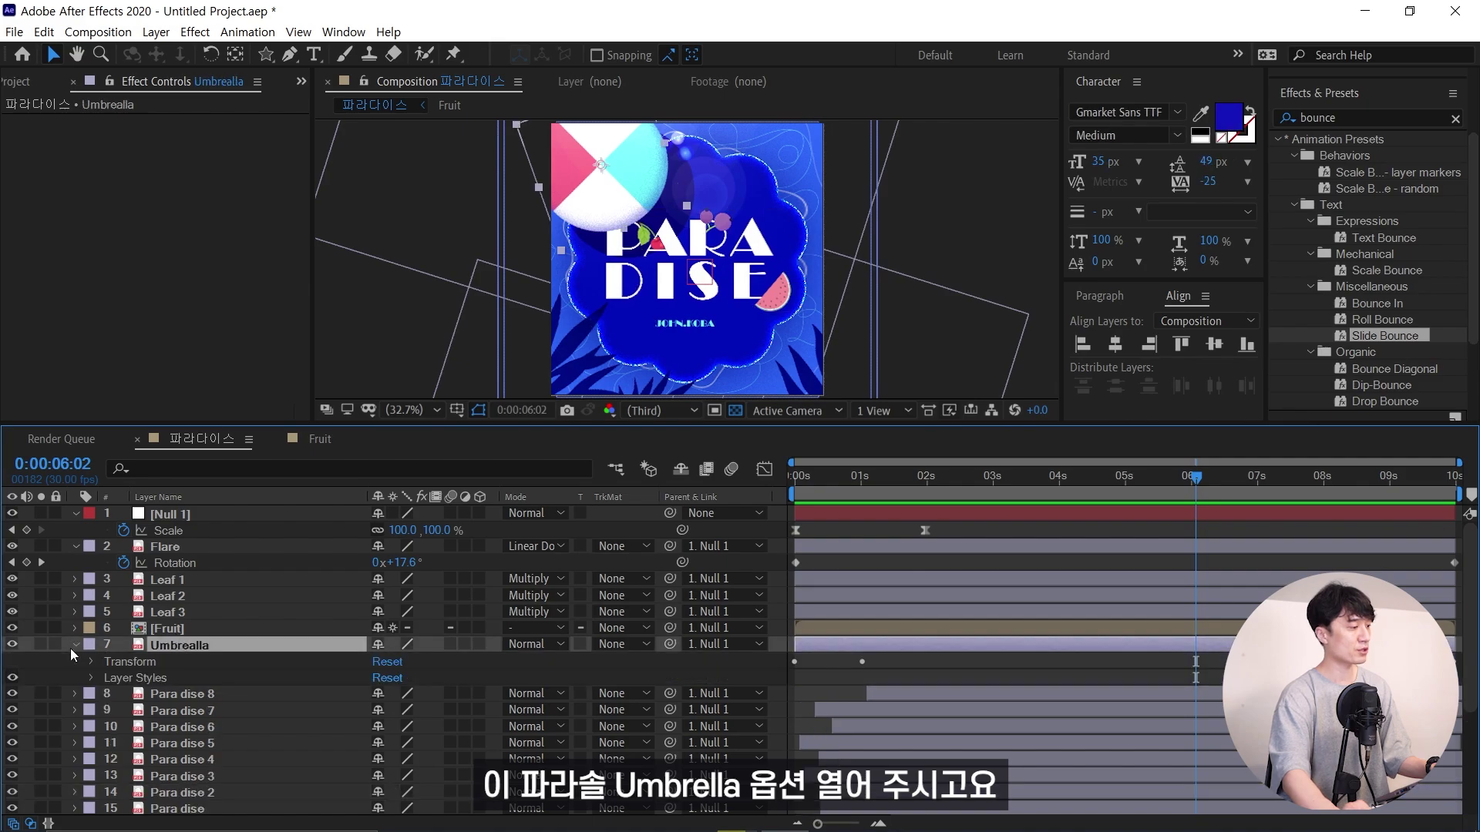
left_click(91, 678)
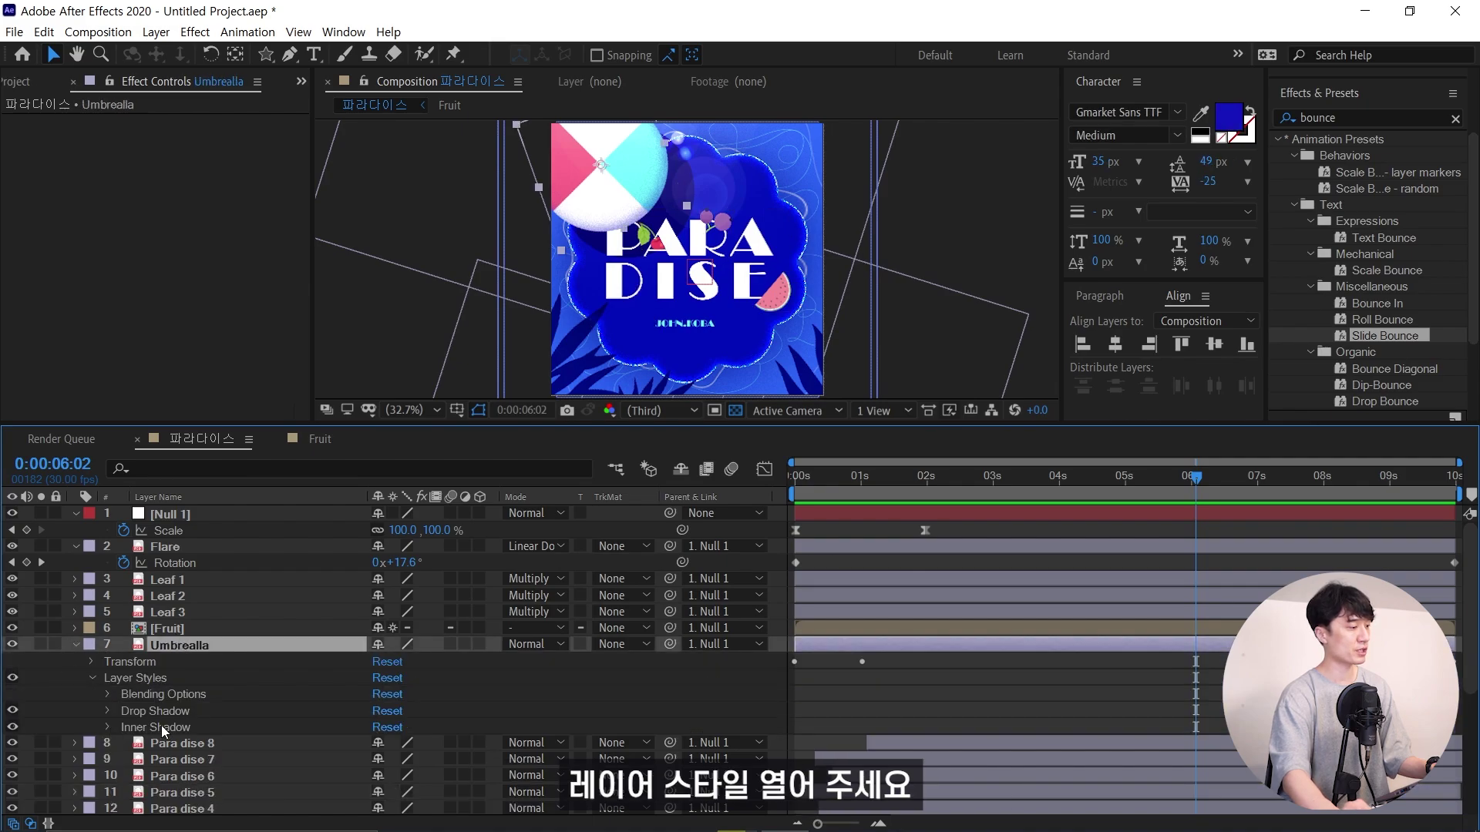
left_click(108, 710)
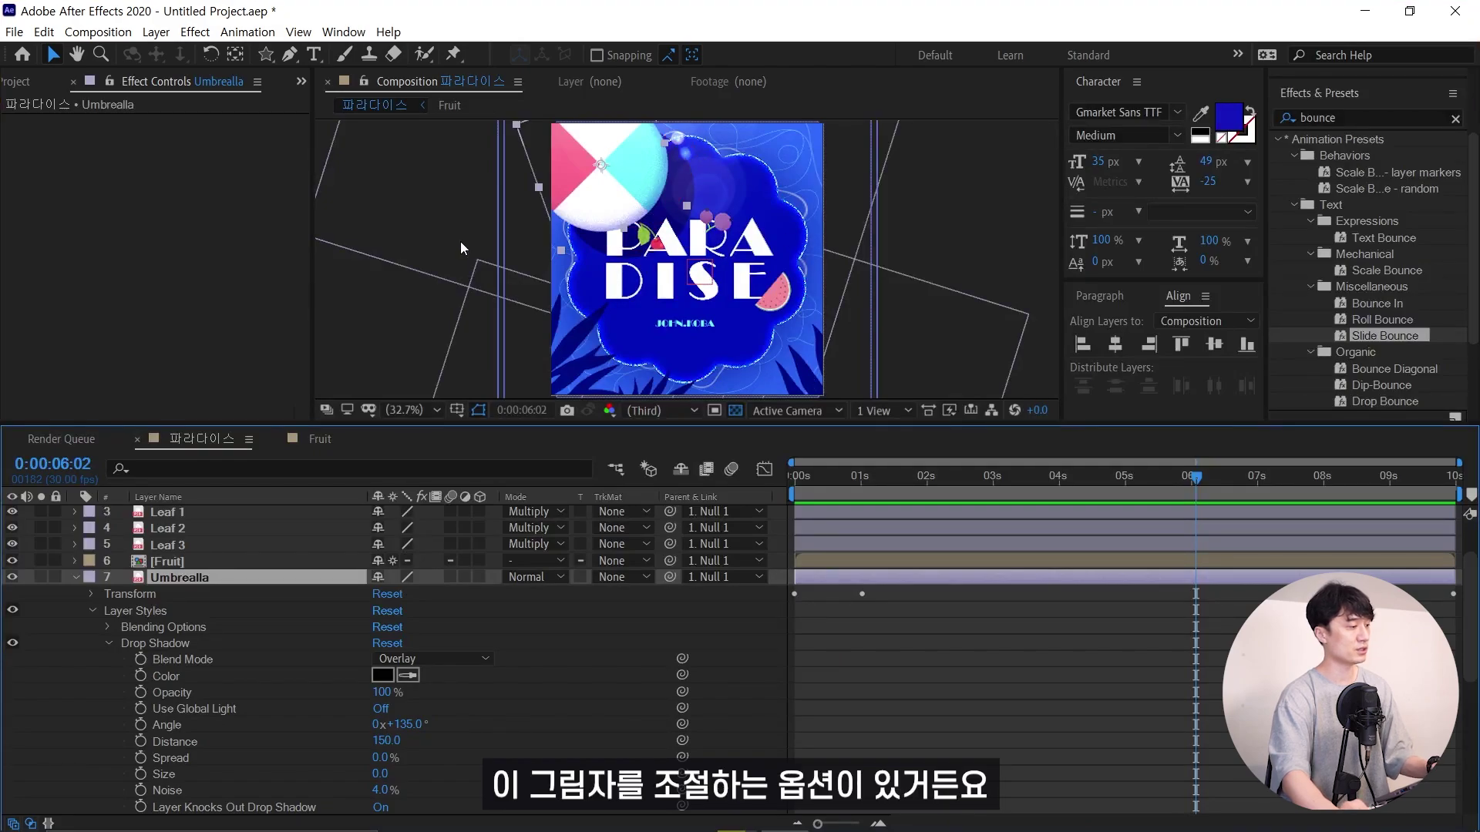
scroll(199, 732, "down", 1)
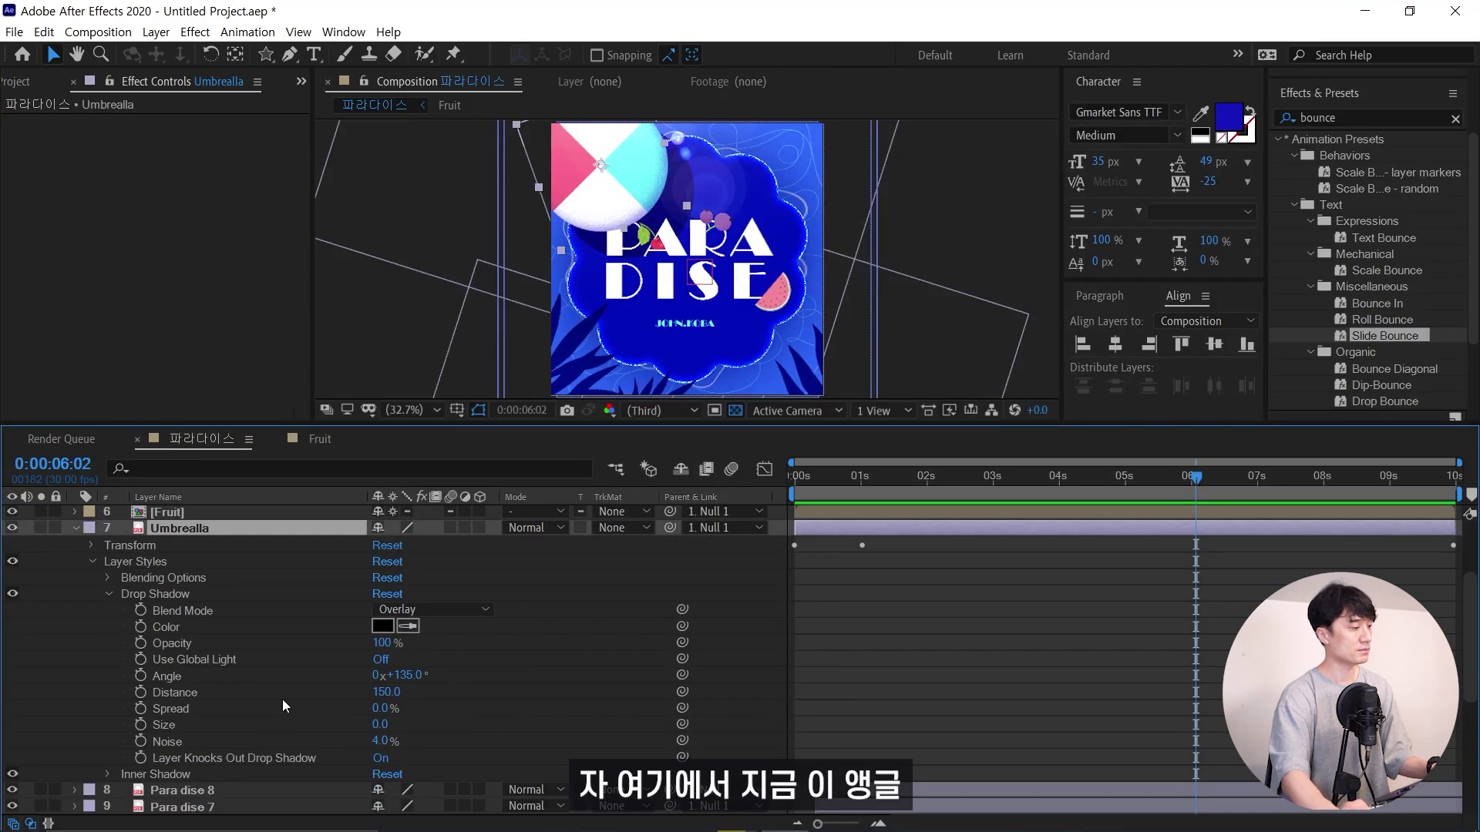
left_click_drag(407, 685, 449, 668)
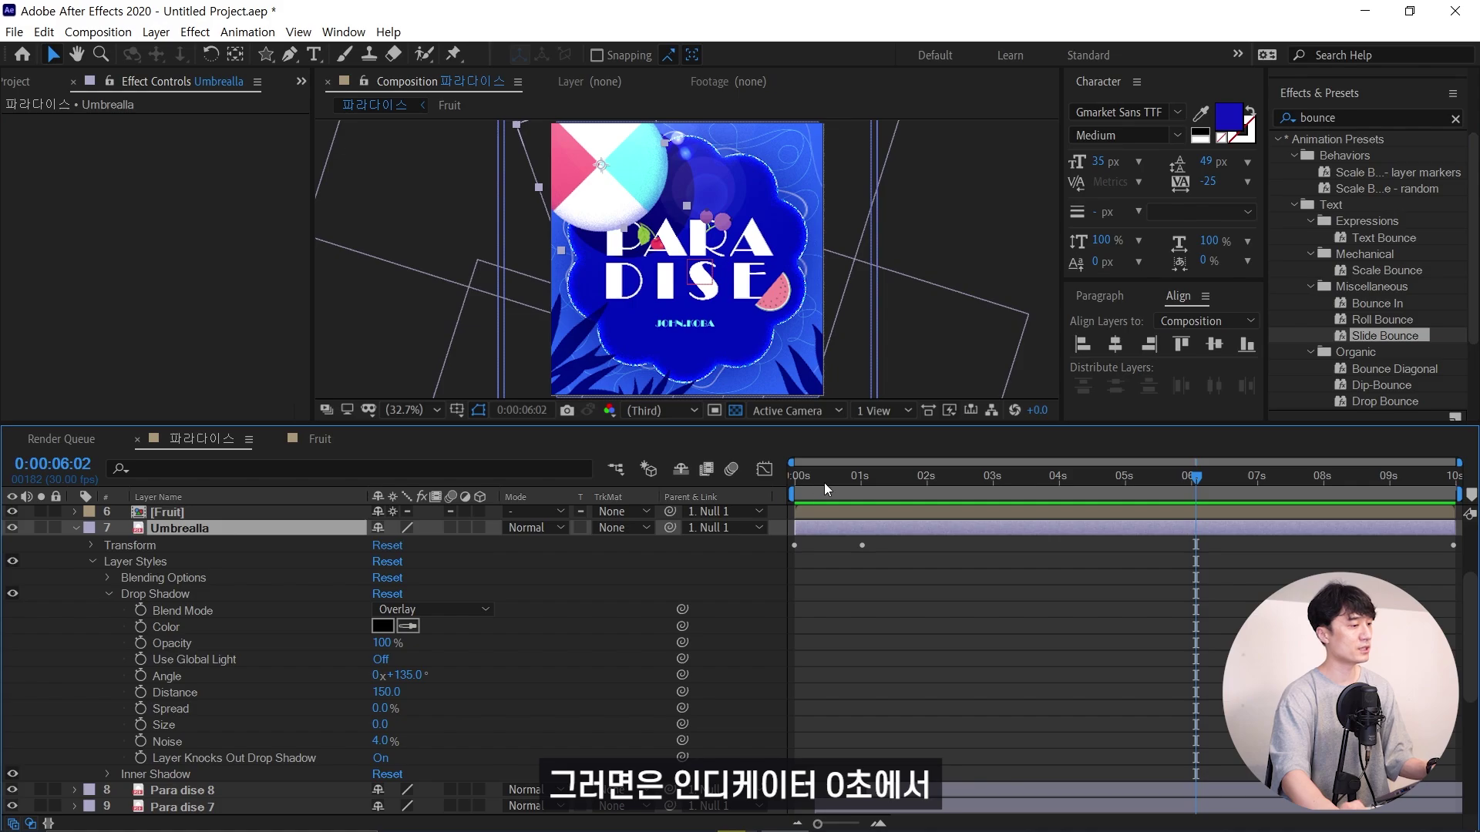
Keyframe the drop shadow Angle from 95° at 0s to 181° at the end, then preview
left_click_drag(824, 482, 638, 510)
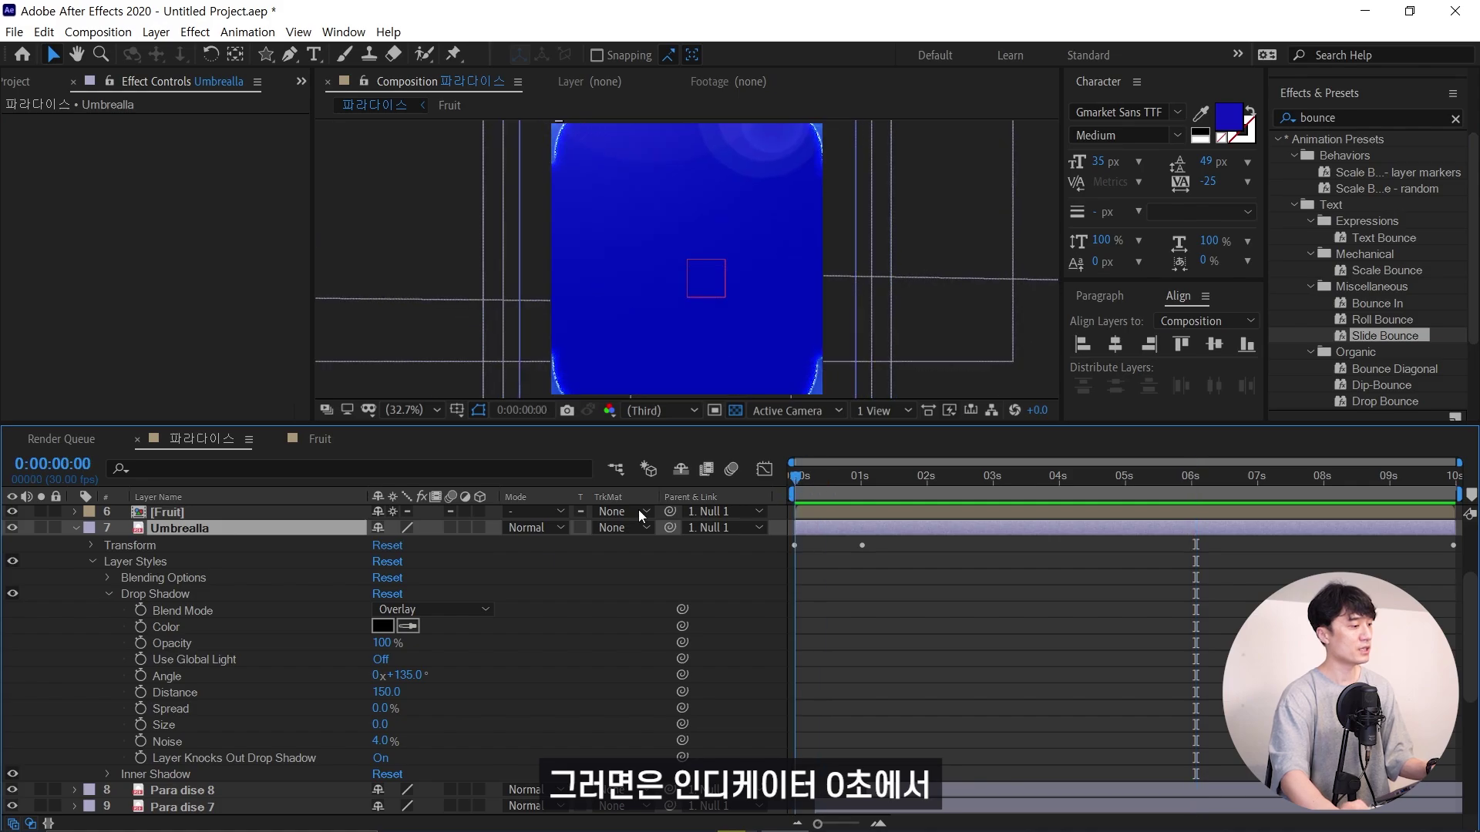
left_click(141, 675)
key("End")
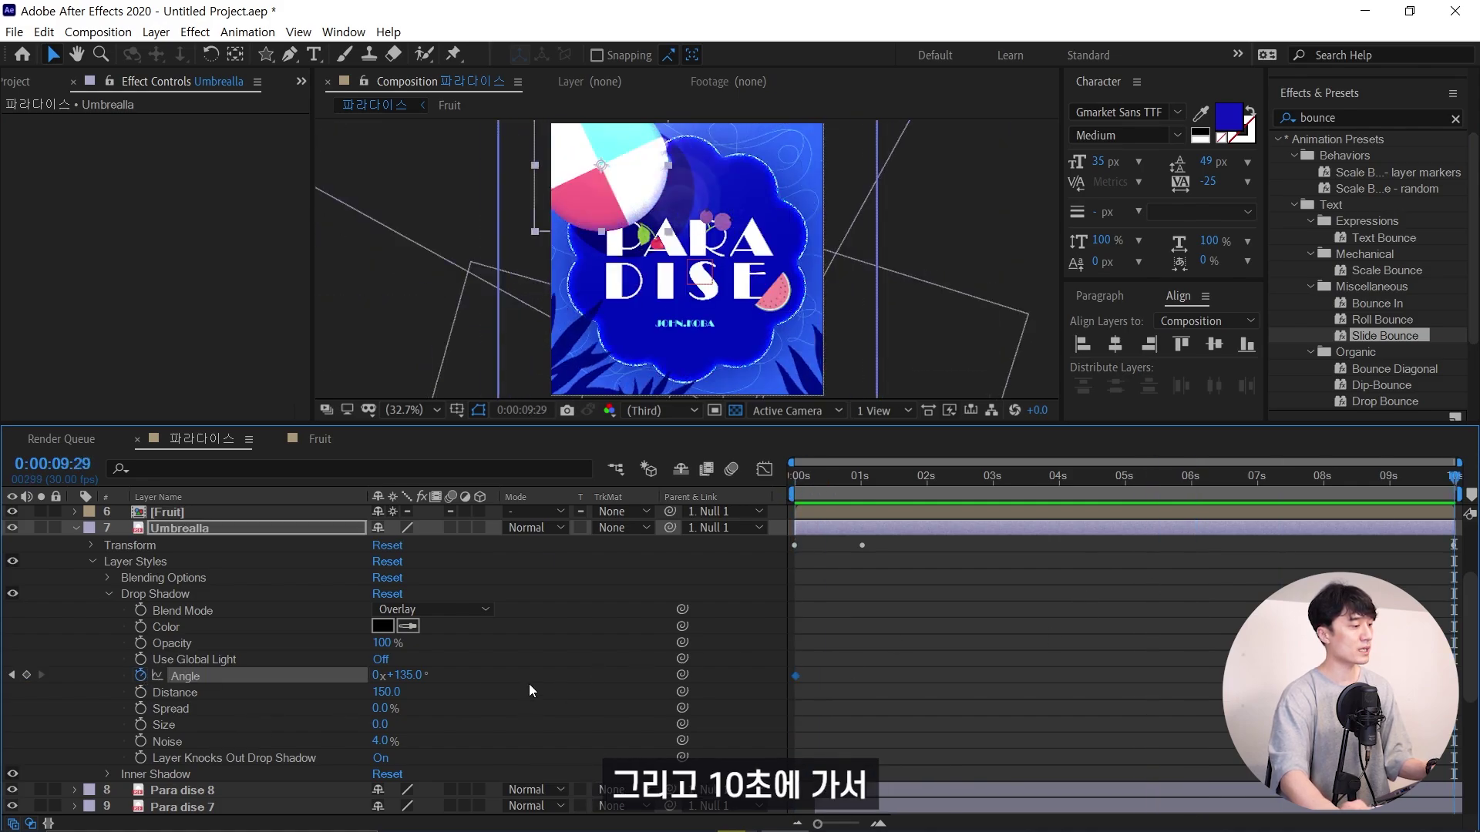
left_click_drag(409, 676, 449, 676)
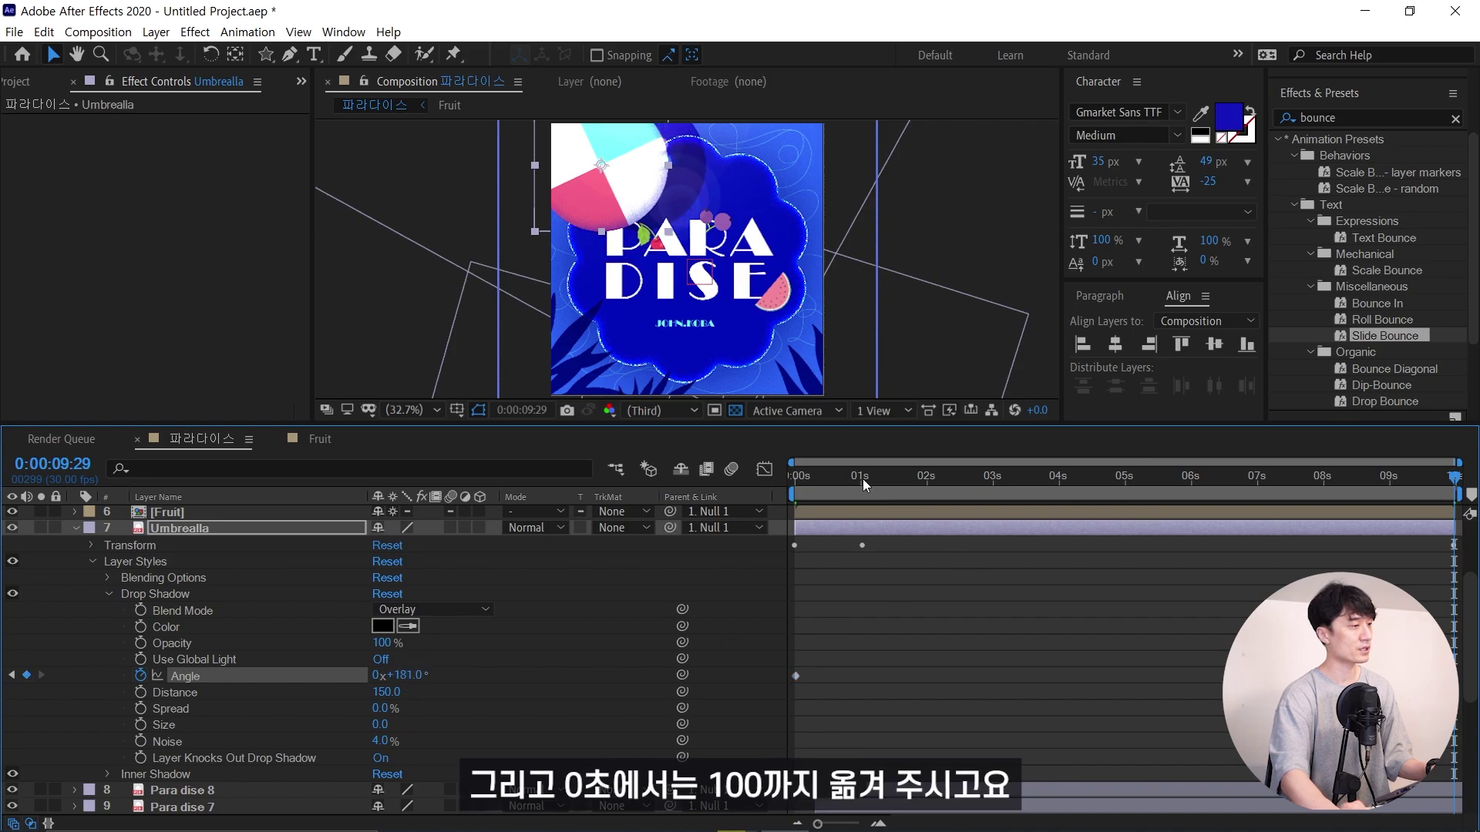
key("Home")
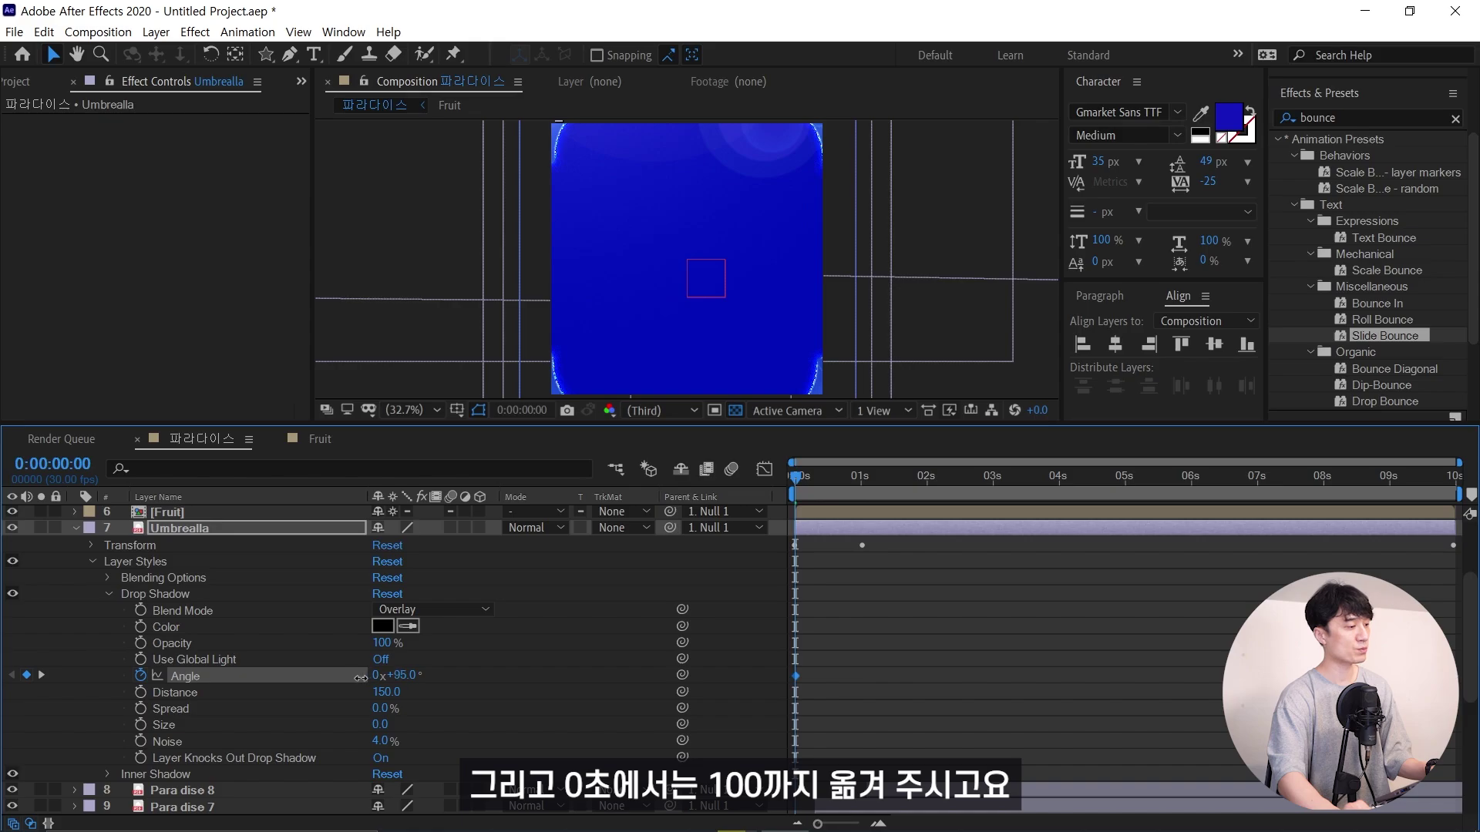
left_click_drag(406, 675, 420, 675)
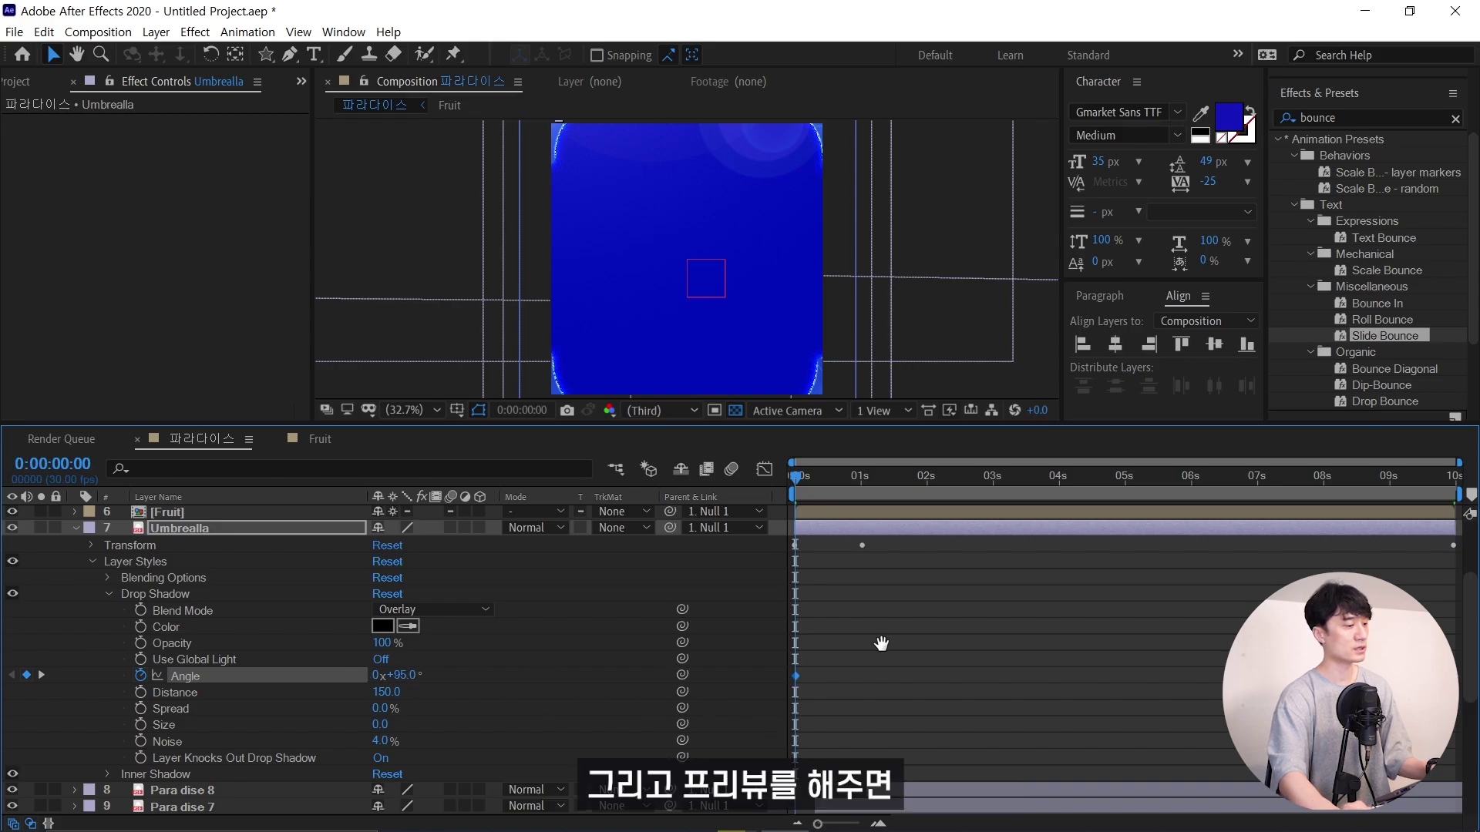
key("space")
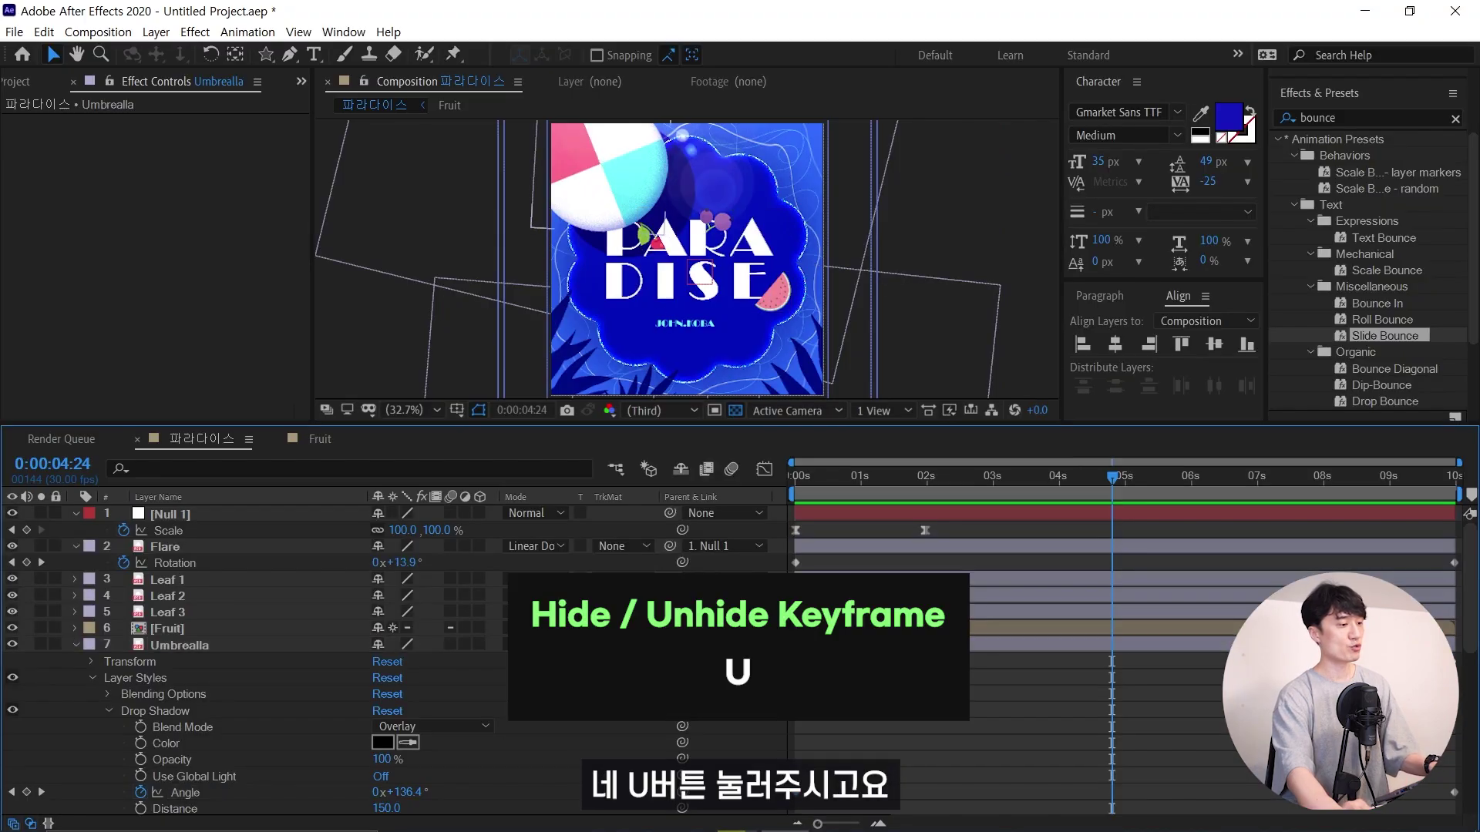
Switch Shape Layer 1 through Shape Layer 6 from Normal to Overlay blend mode, then review the ripples
key("u")
scroll(385, 655, "down", 3)
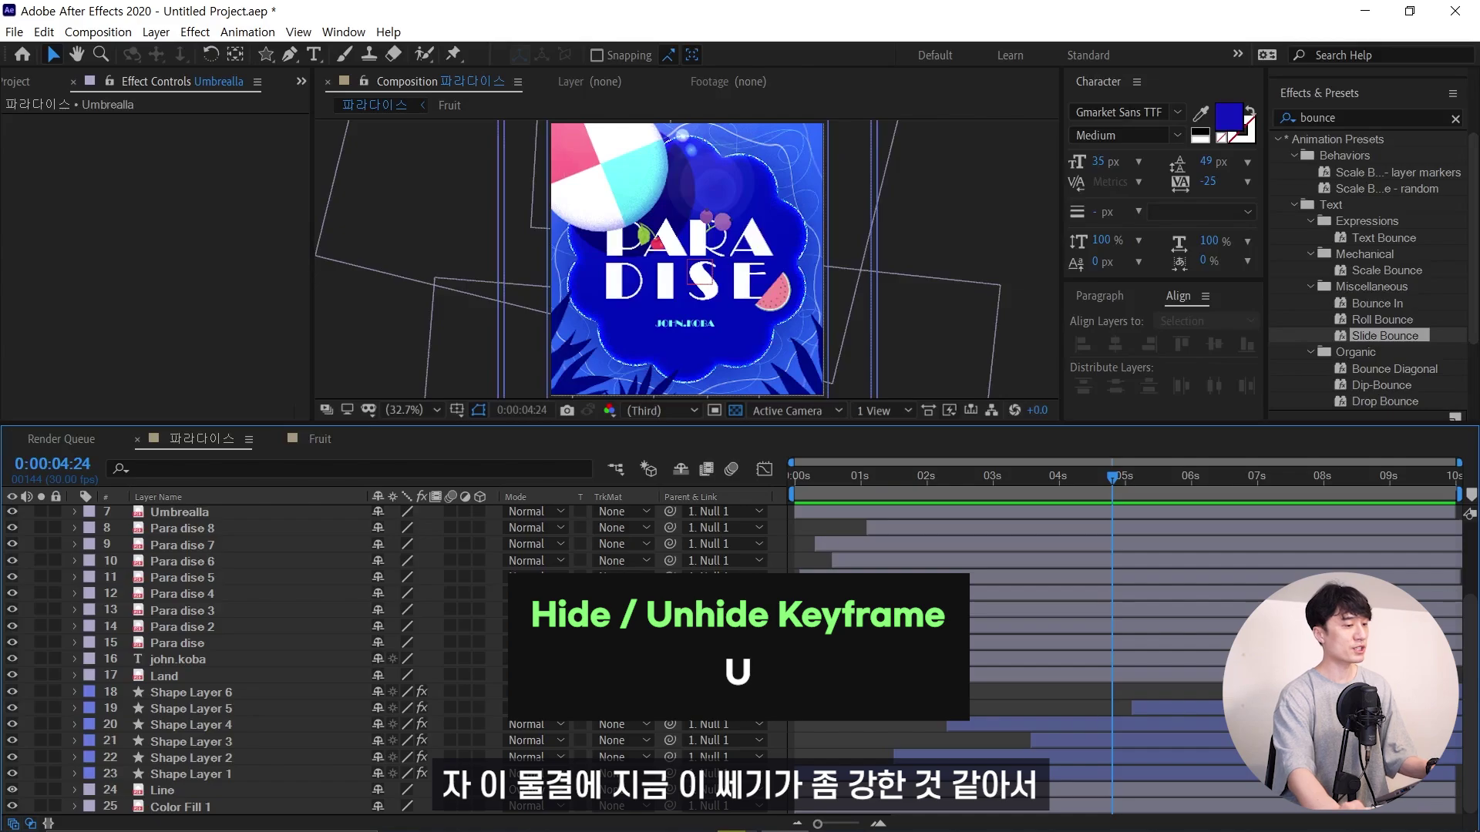
left_click(190, 692)
left_click(190, 774, "shift")
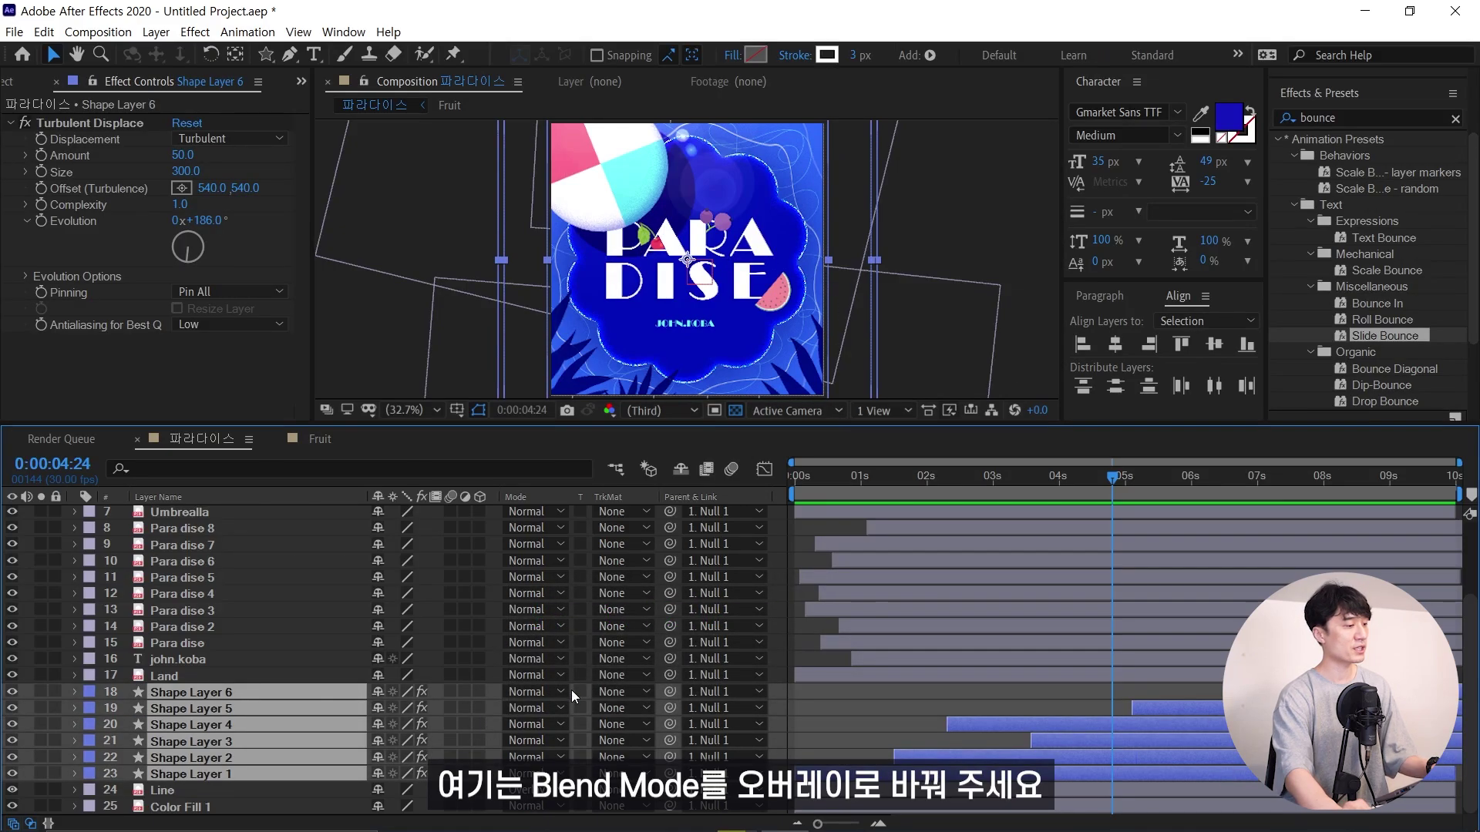
left_click(538, 692)
left_click(609, 548)
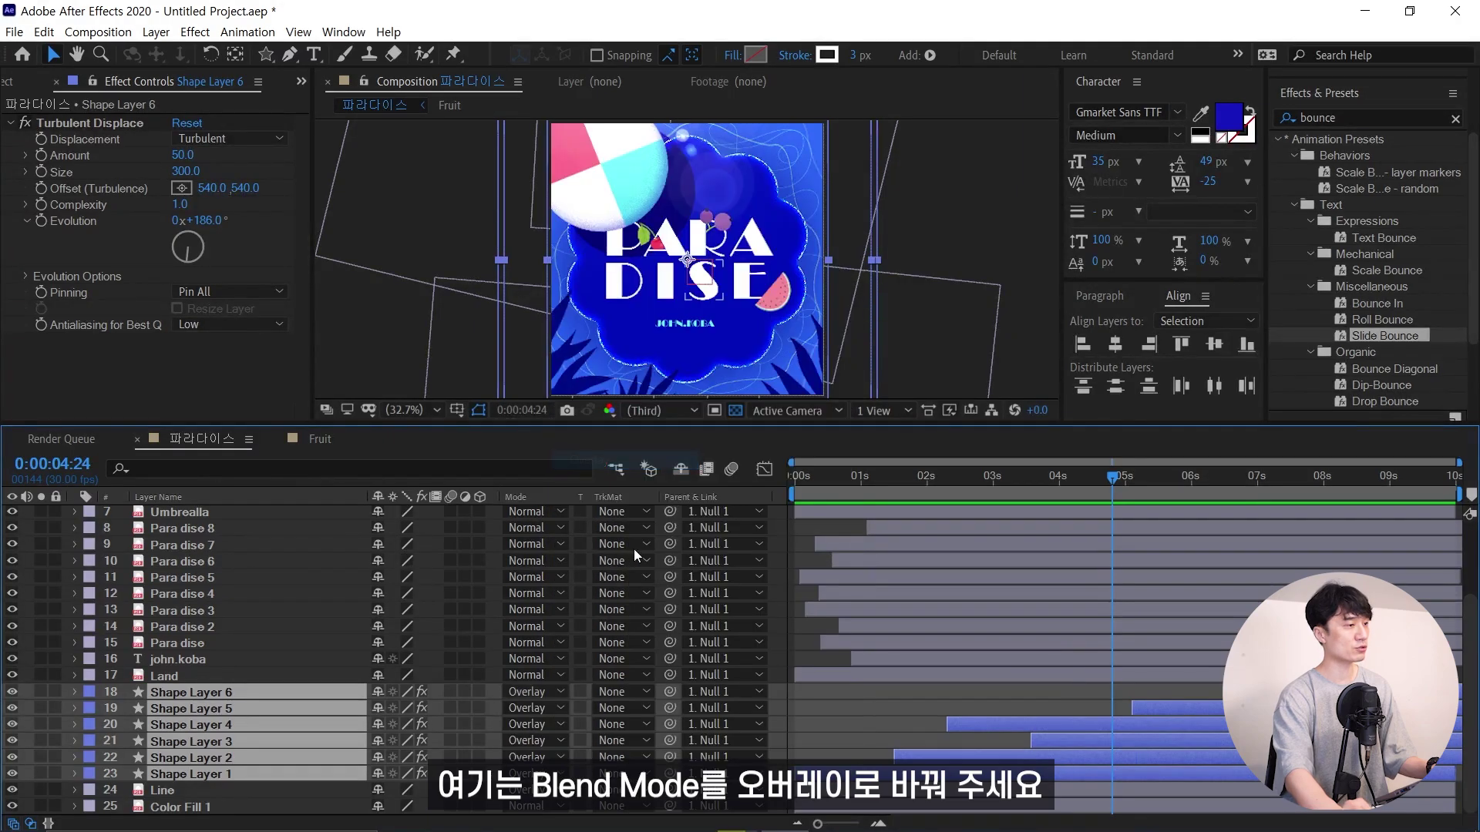
left_click_drag(799, 497, 1093, 497)
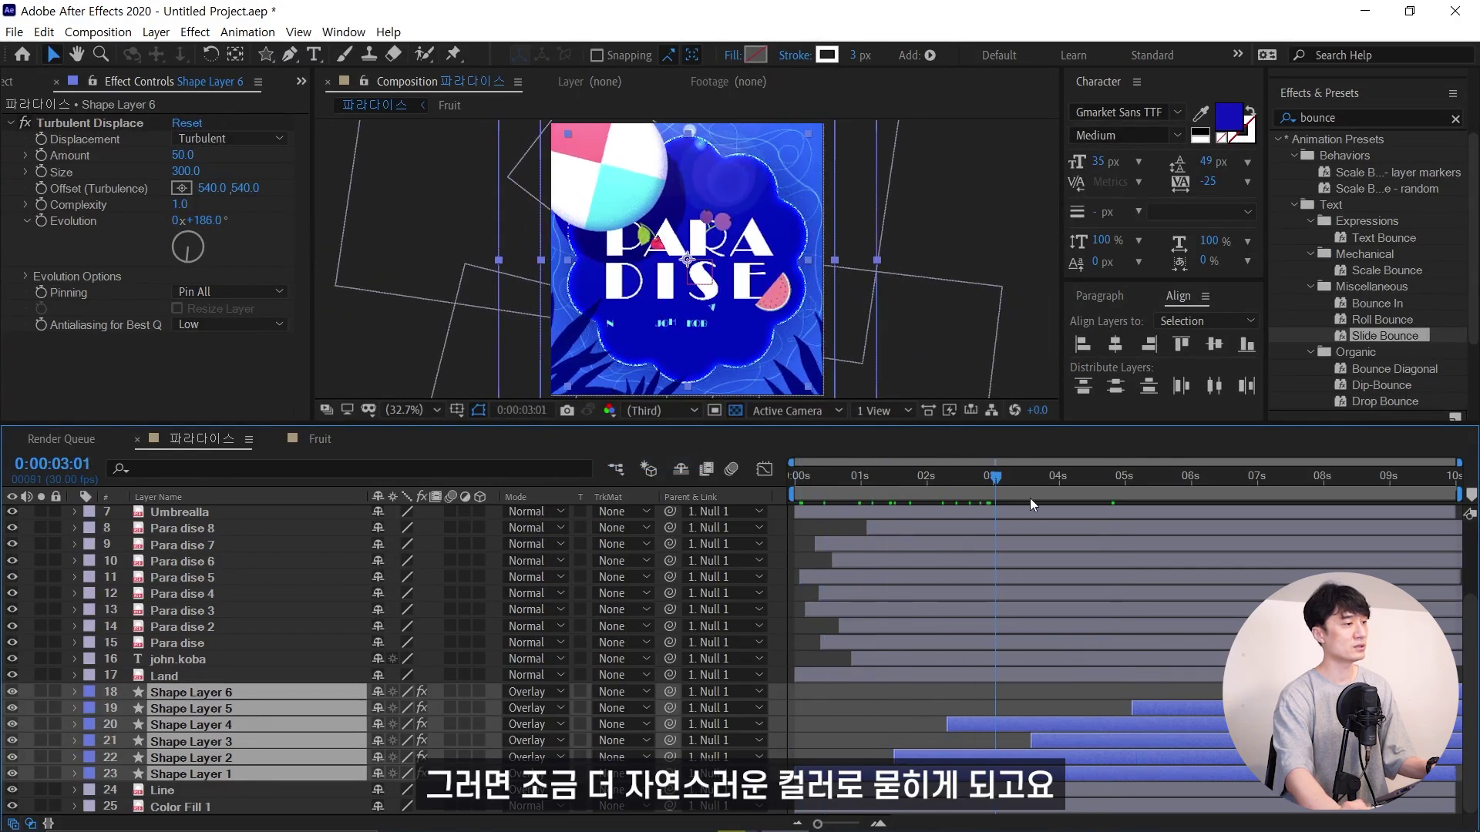
left_click(872, 707)
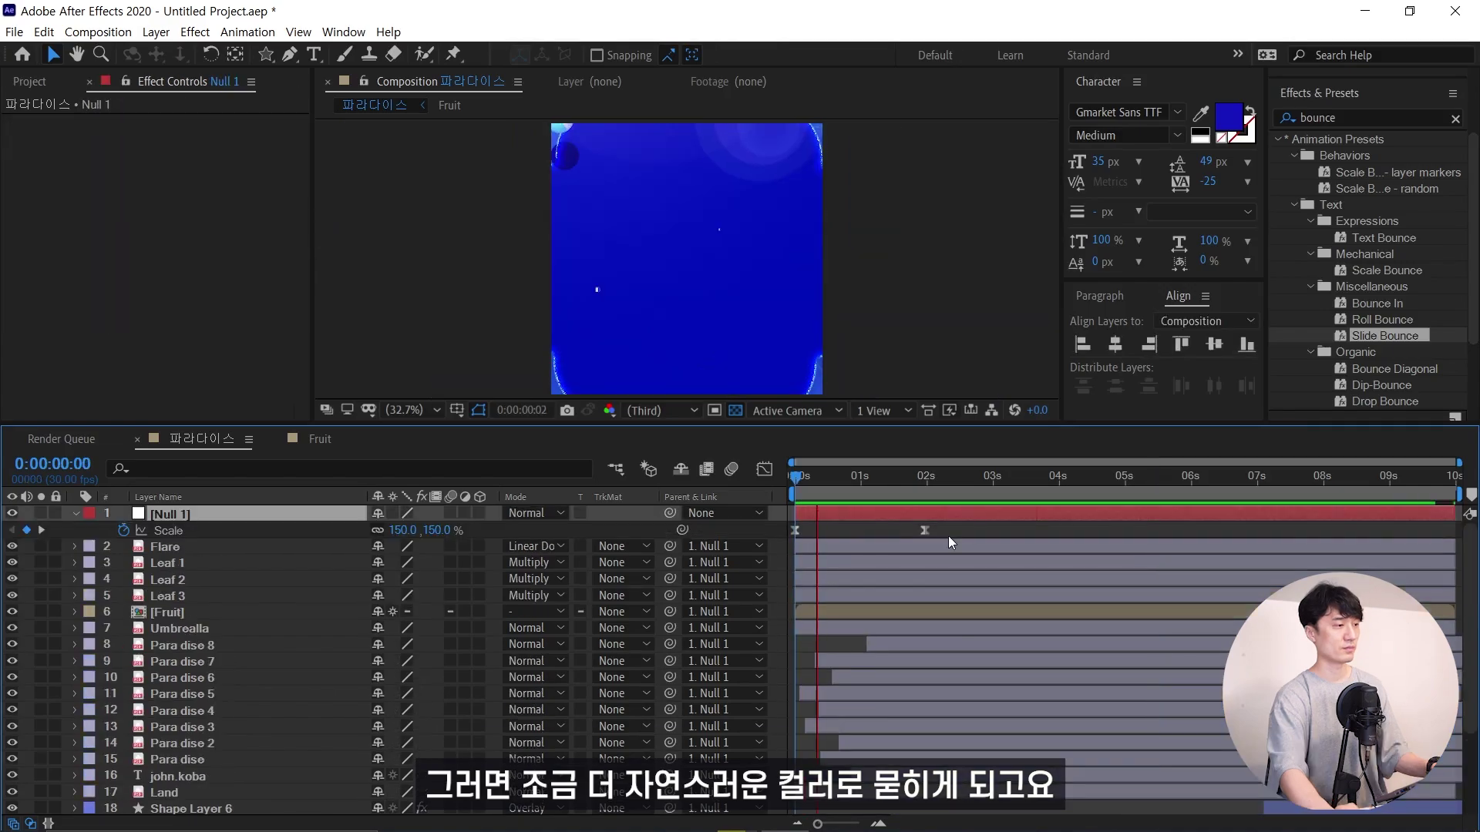